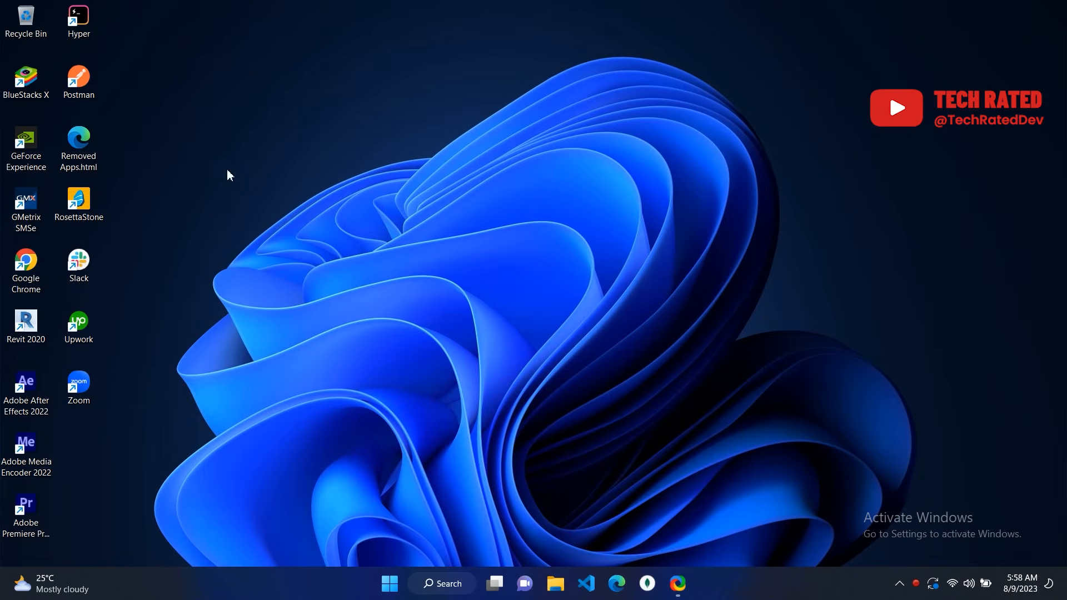
Launch GMetrix SMSe and sign in with the account username and password.
double_click(31, 204)
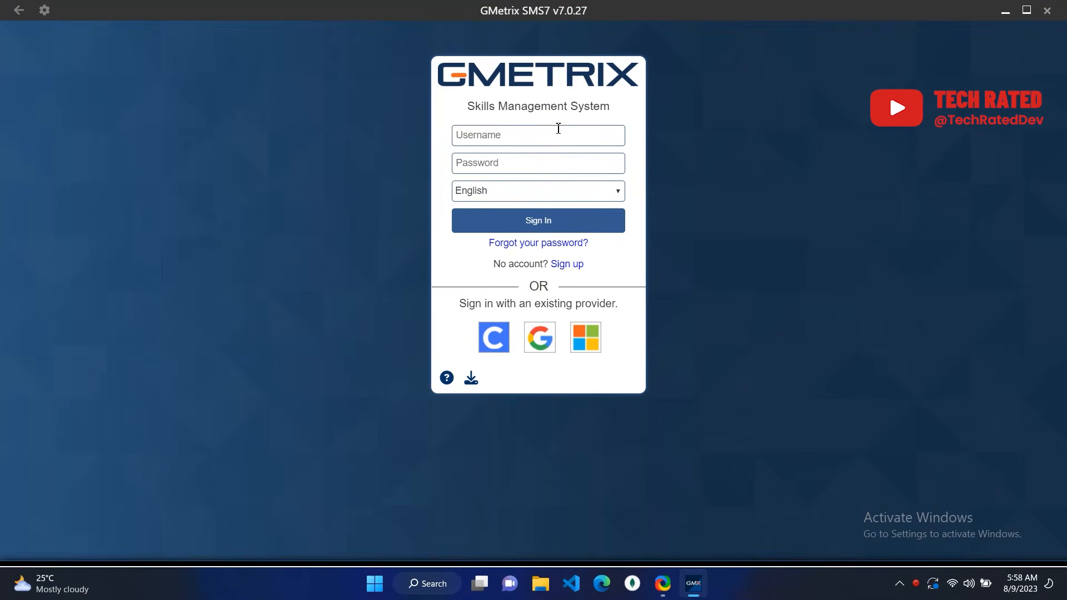
left_click(559, 129)
type("H")
key("BackSpace")
type("J")
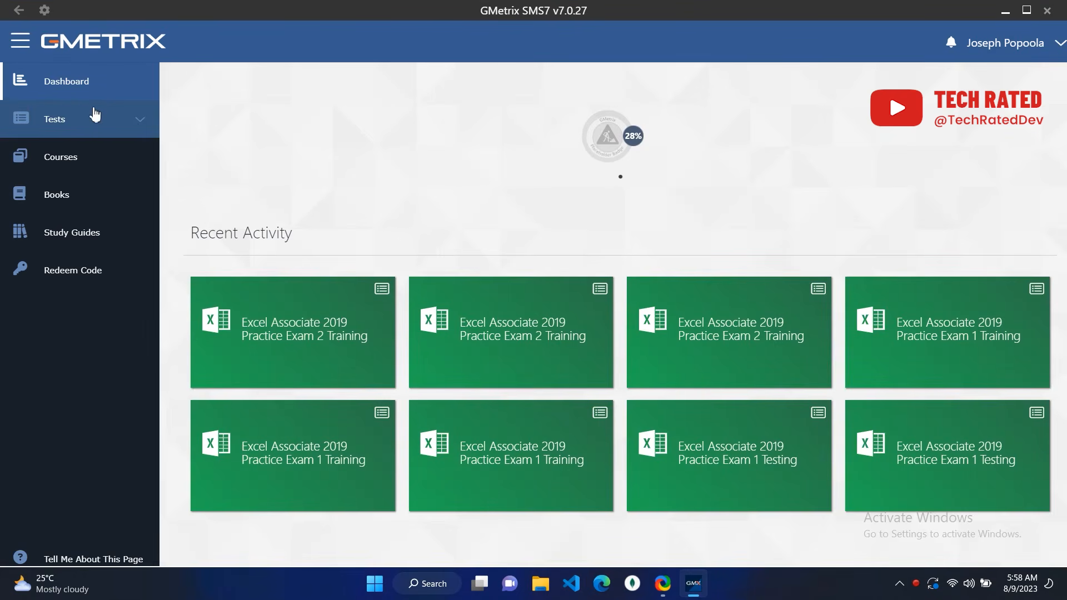
Open the form for redeeming an access code and close it without entering a code.
left_click(140, 125)
left_click(139, 123)
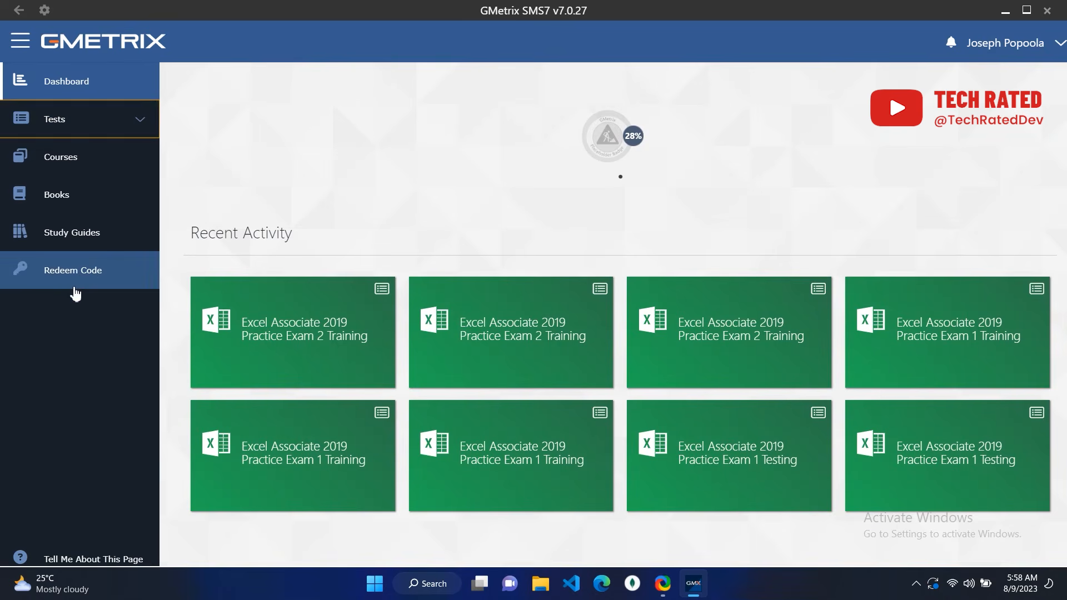
left_click(83, 270)
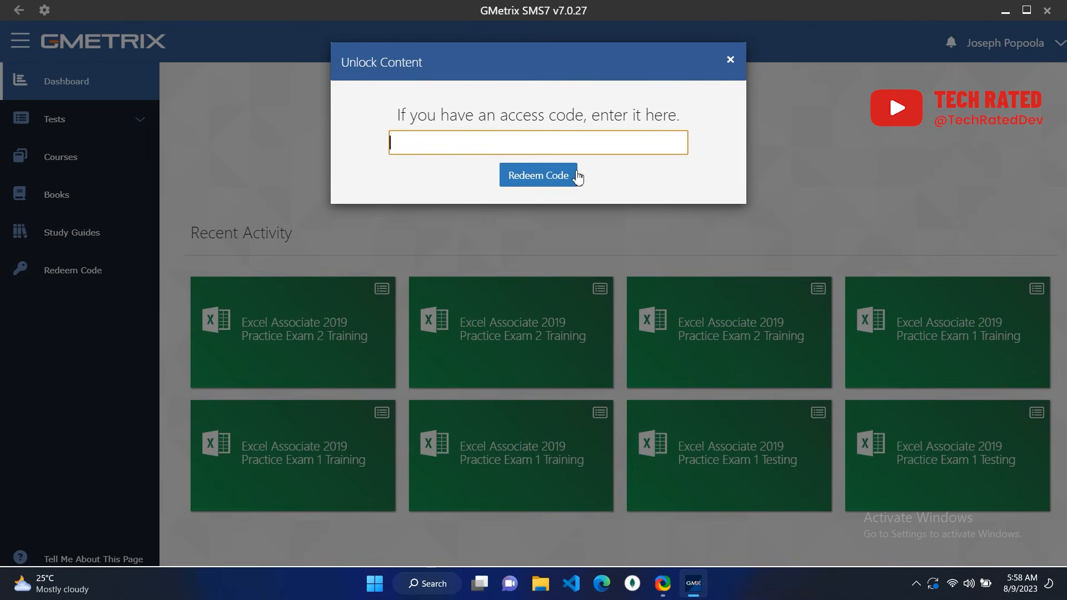
left_click(730, 60)
Display the available Excel practice tests under Microsoft Office 2019.
left_click(129, 128)
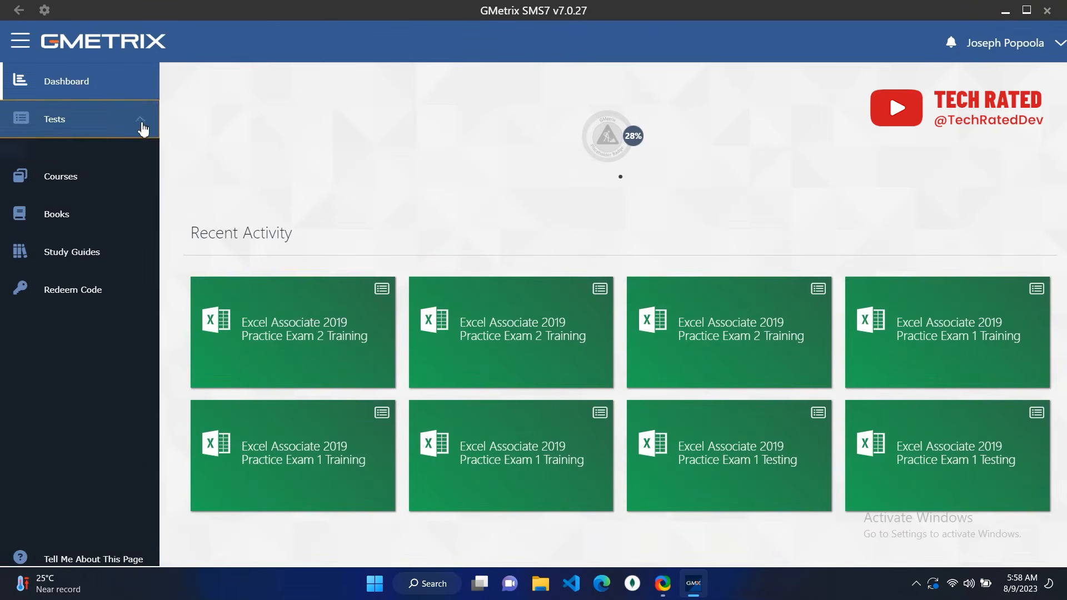
left_click(95, 163)
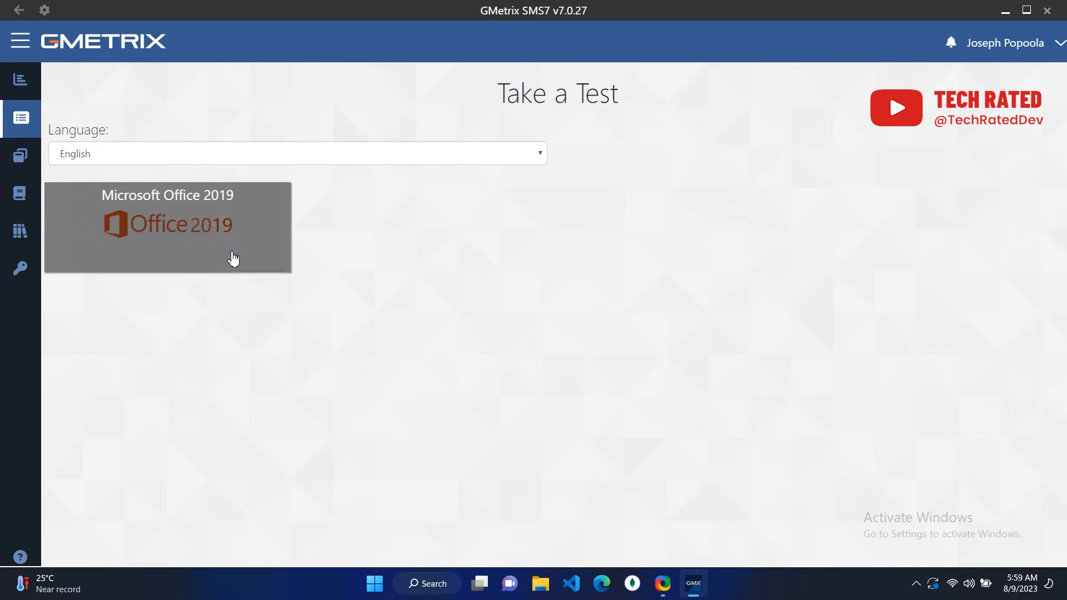
left_click(231, 257)
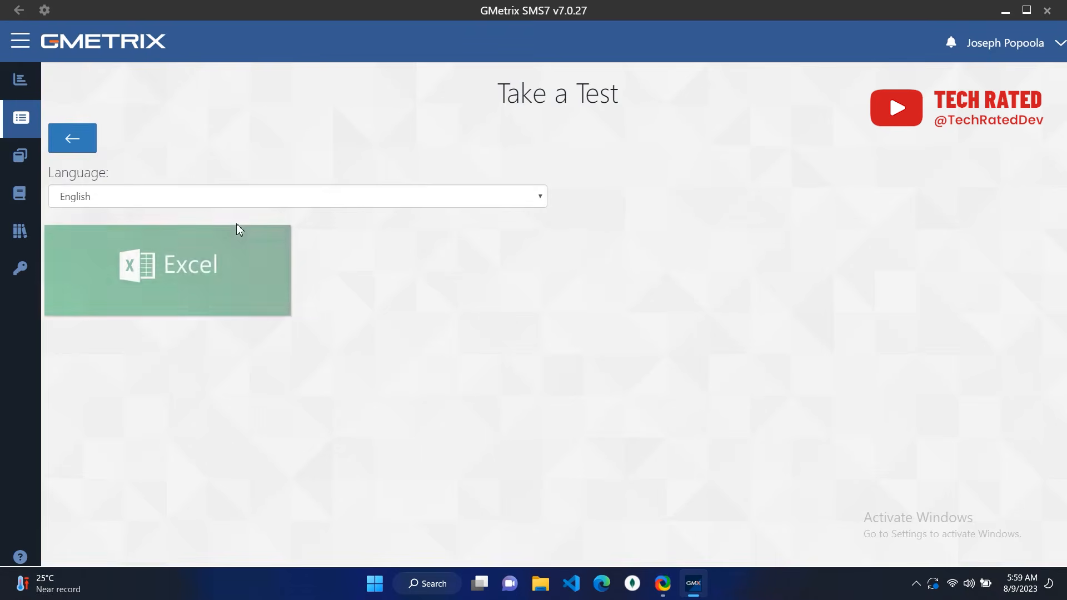
left_click(239, 278)
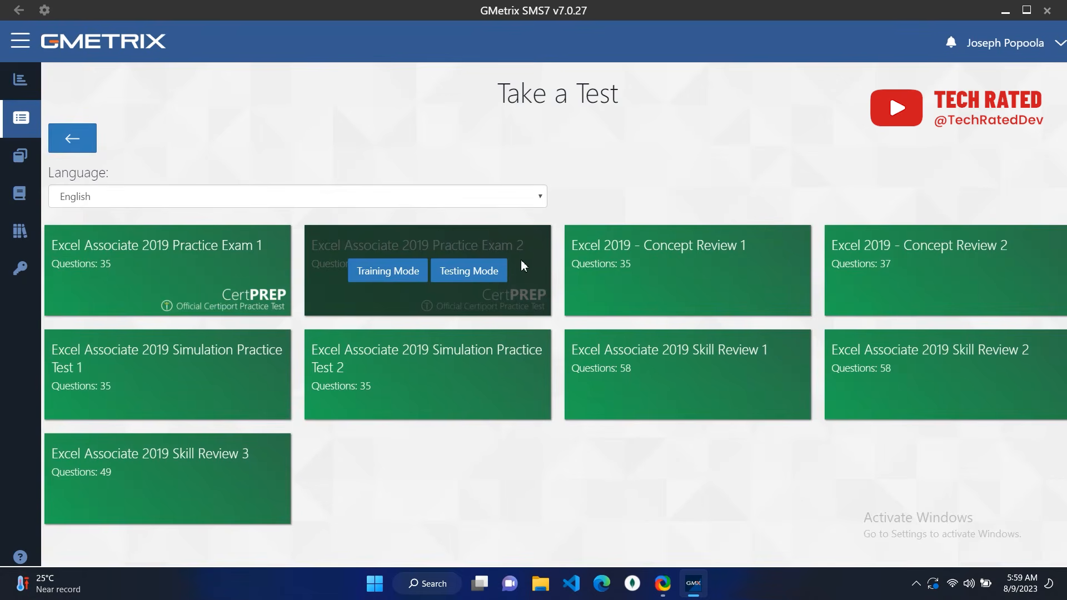
Start a new Excel Associate 2019 Practice Exam 2 in Training Mode instead of resuming the saved one.
mouse_move(367, 244)
mouse_move(147, 284)
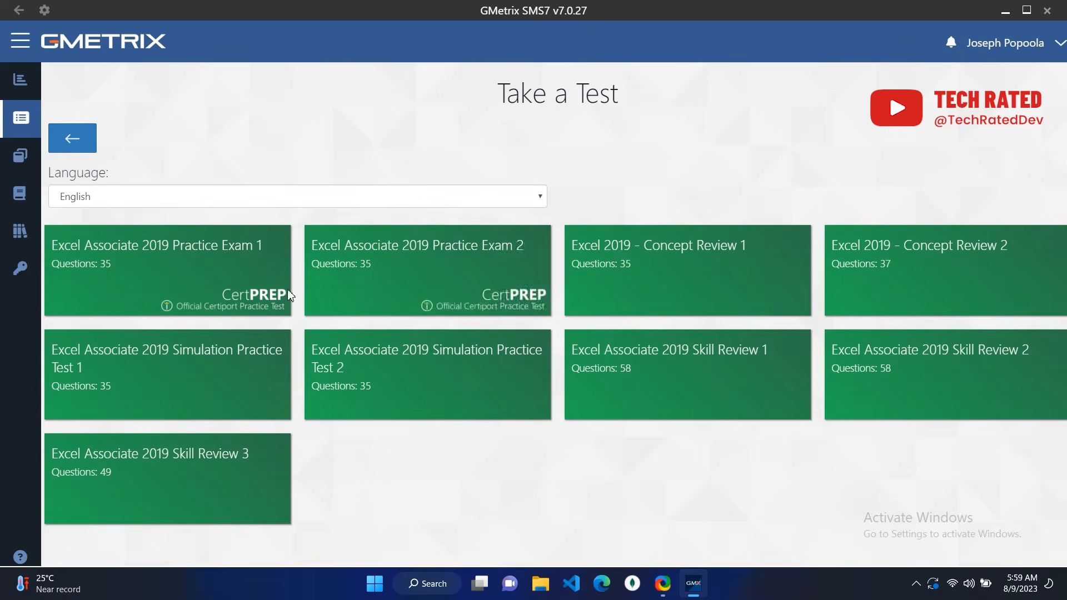
mouse_move(245, 283)
mouse_move(511, 252)
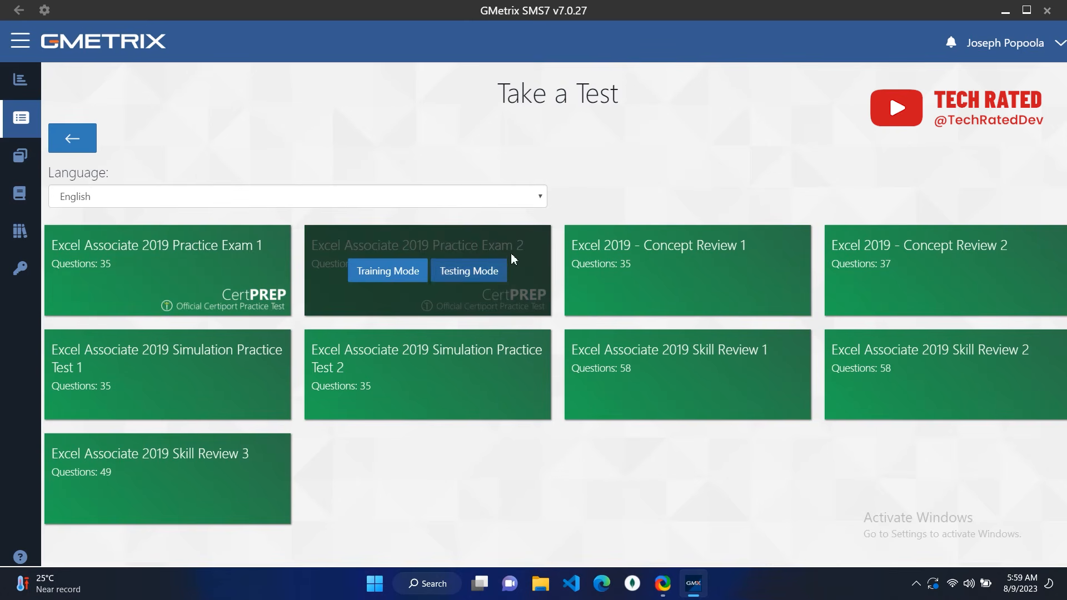
left_click(409, 277)
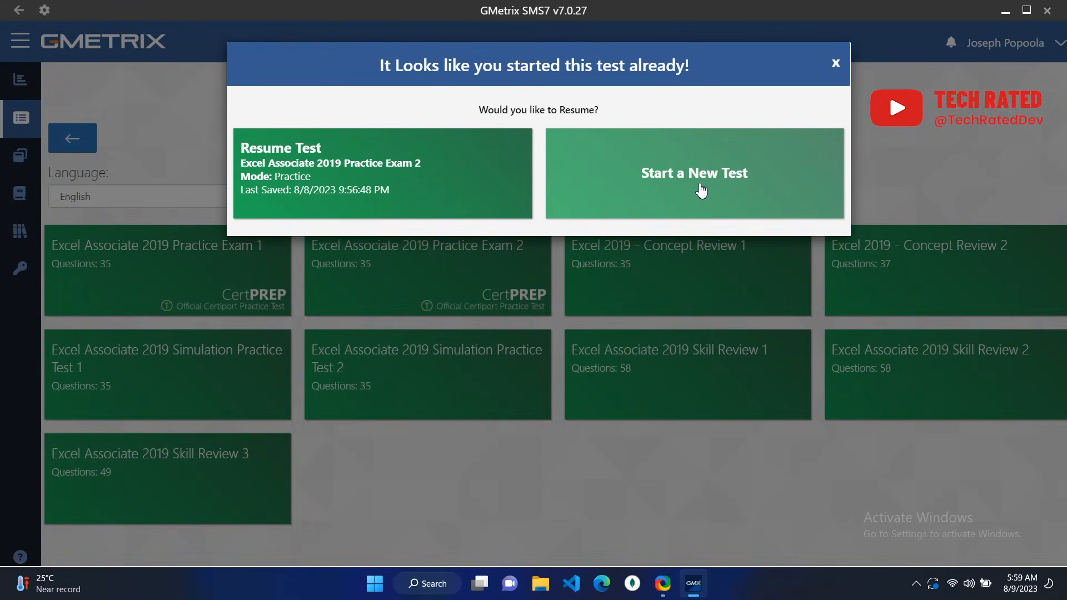
left_click(700, 189)
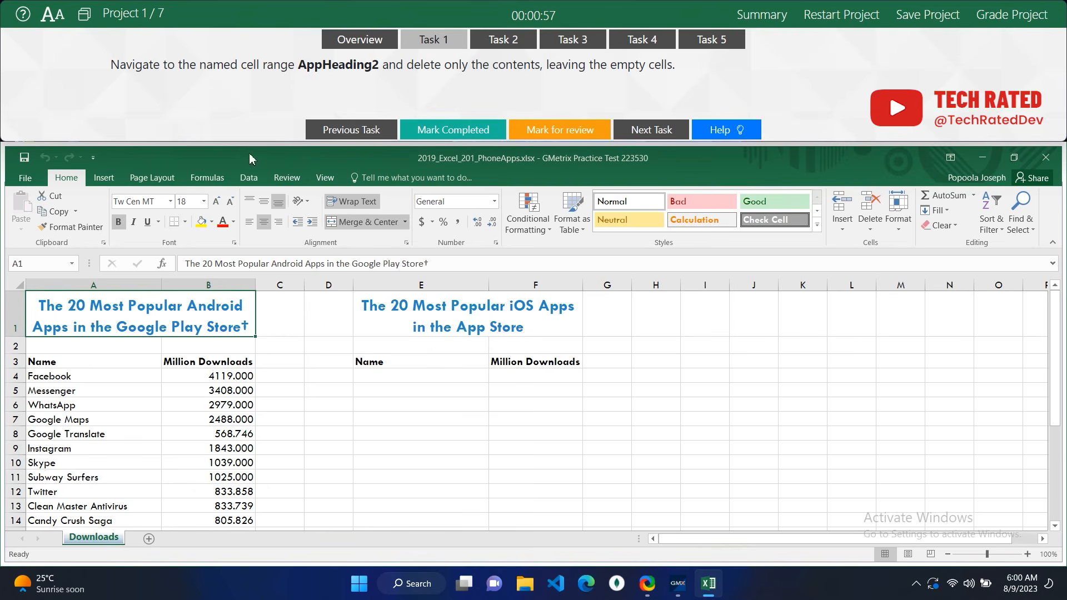
Clear only the contents of the named range AppHeading2 and mark Task 1 completed, moving on to Task 2.
left_click(74, 263)
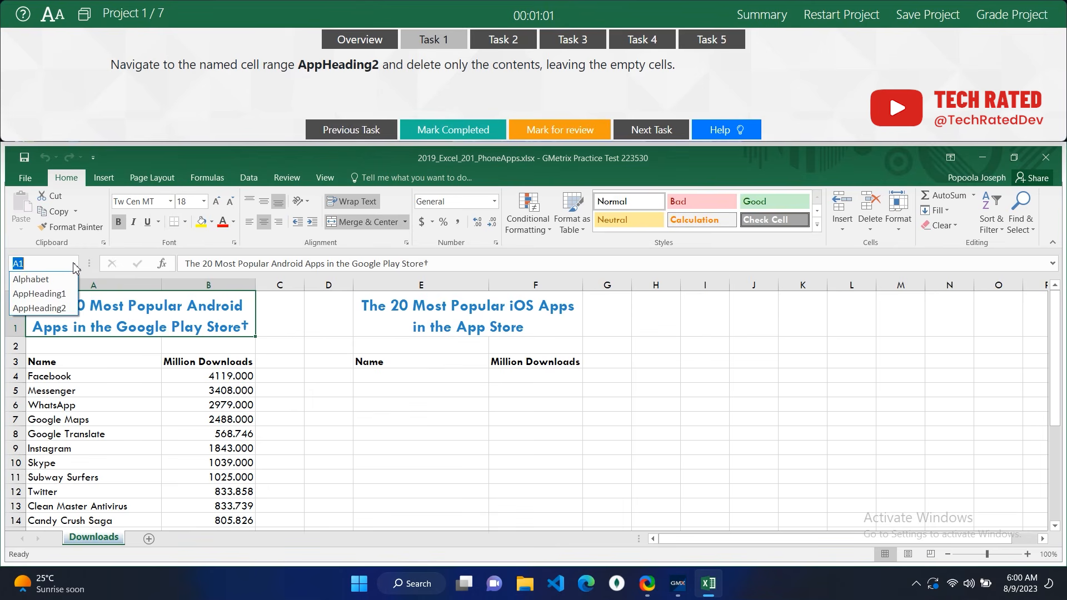
left_click(56, 309)
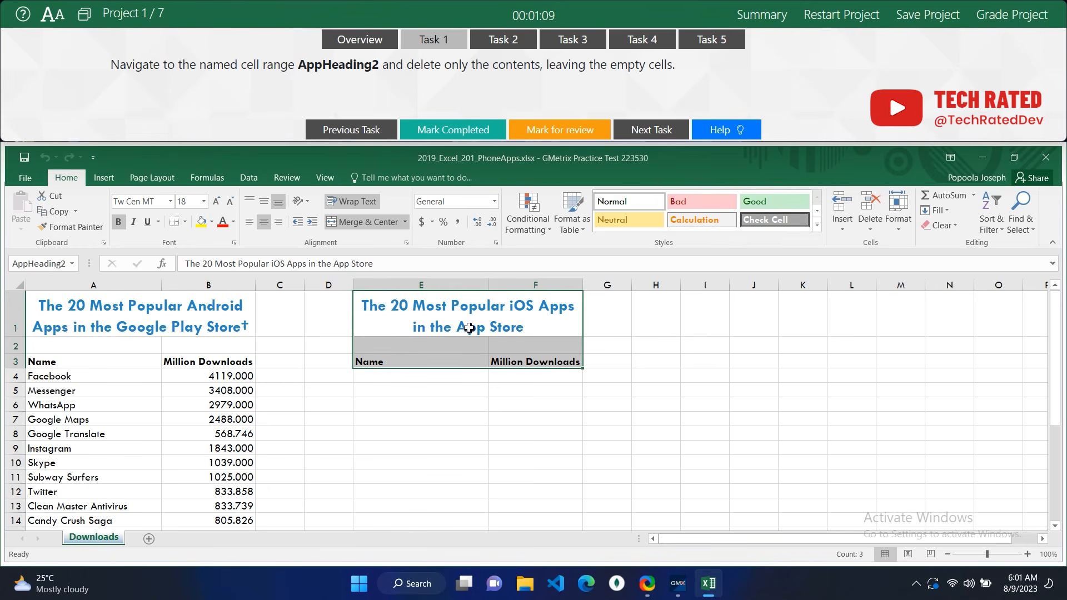
right_click(437, 318)
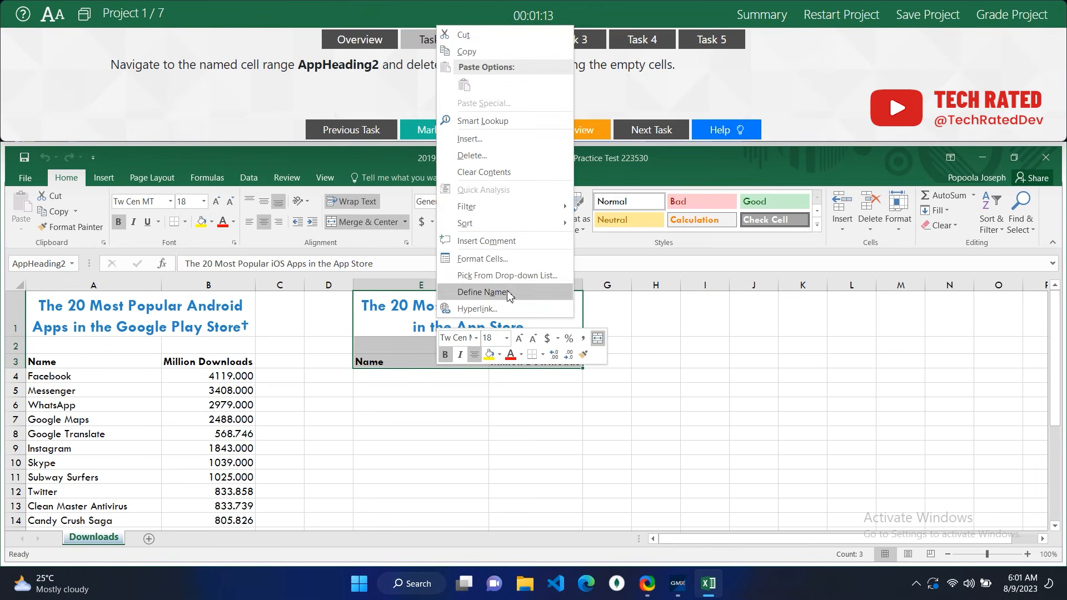
left_click(515, 173)
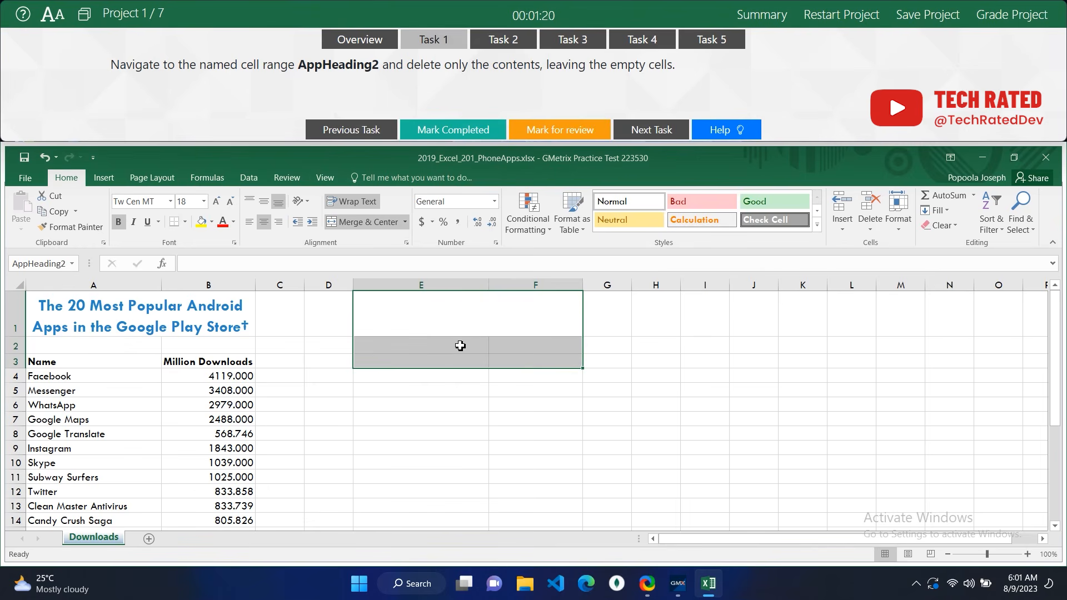
left_click(439, 420)
left_click(454, 133)
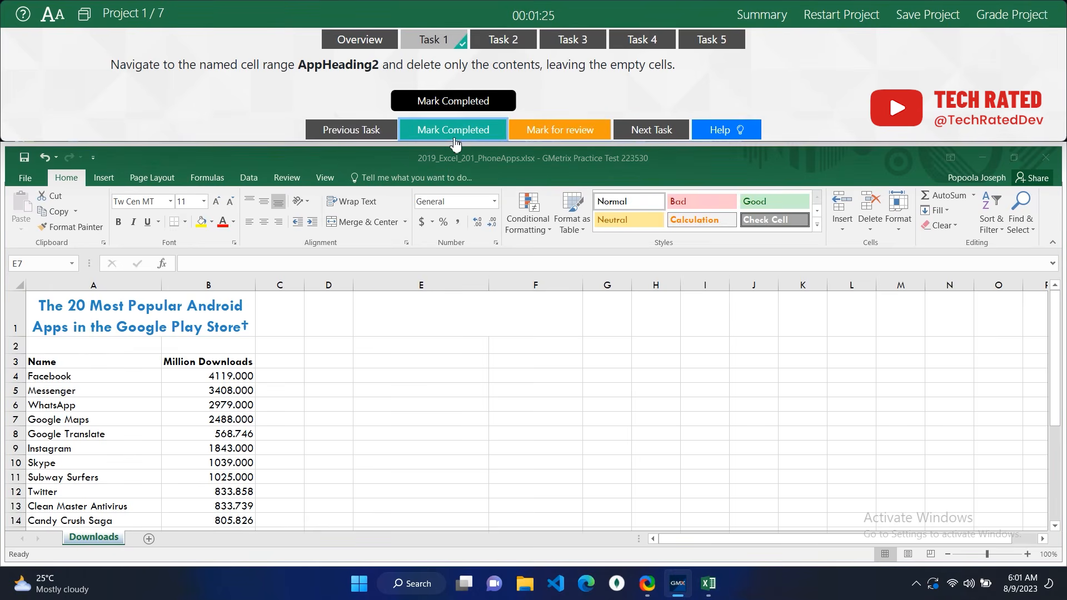
left_click(669, 136)
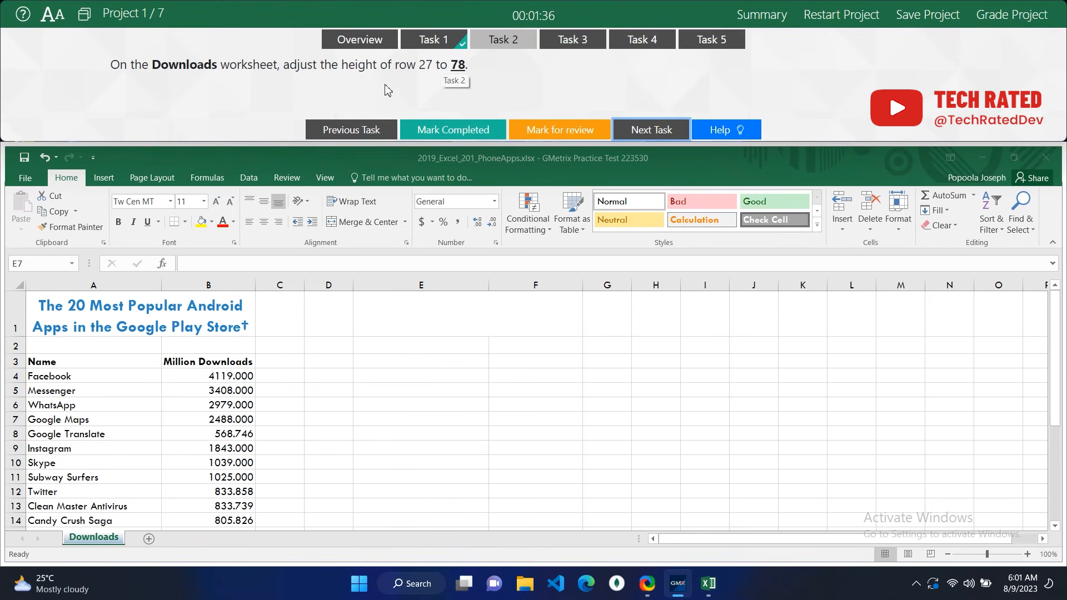
Set the height of row 27 on the Downloads worksheet to 78 and mark Task 2 completed, moving on to Task 3.
left_click(54, 265)
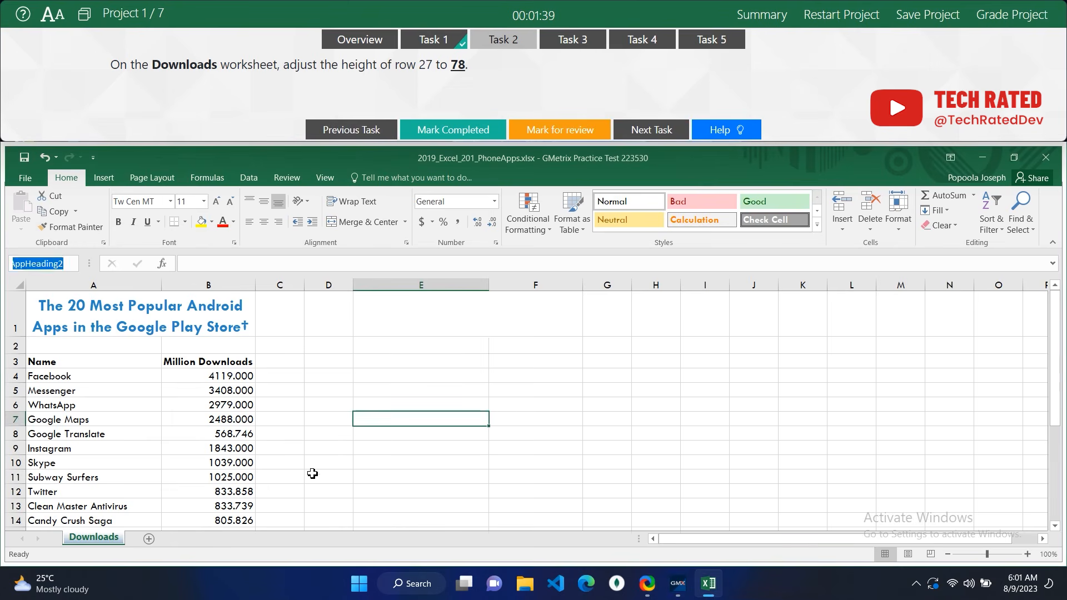
key("Down")
key("Down")
scroll(322, 437, "down", 4)
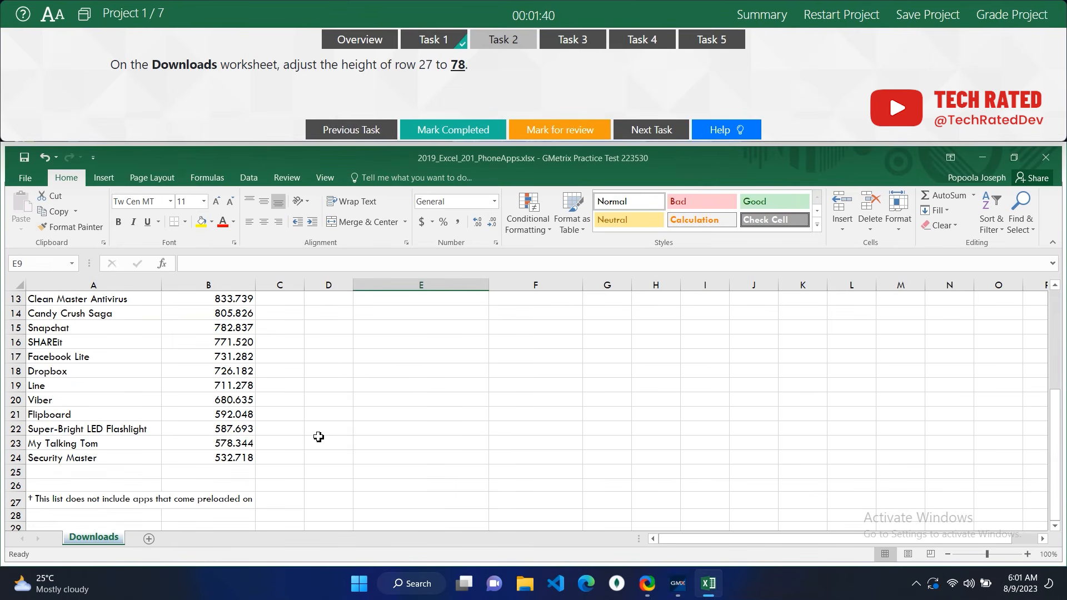
scroll(25, 495, "down", 3)
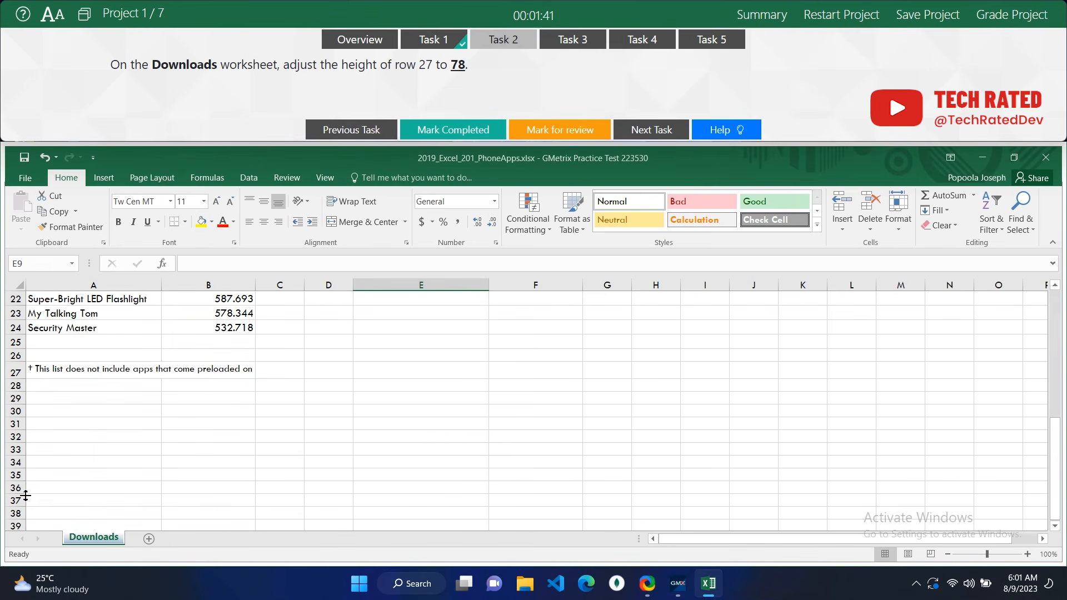
left_click(18, 373)
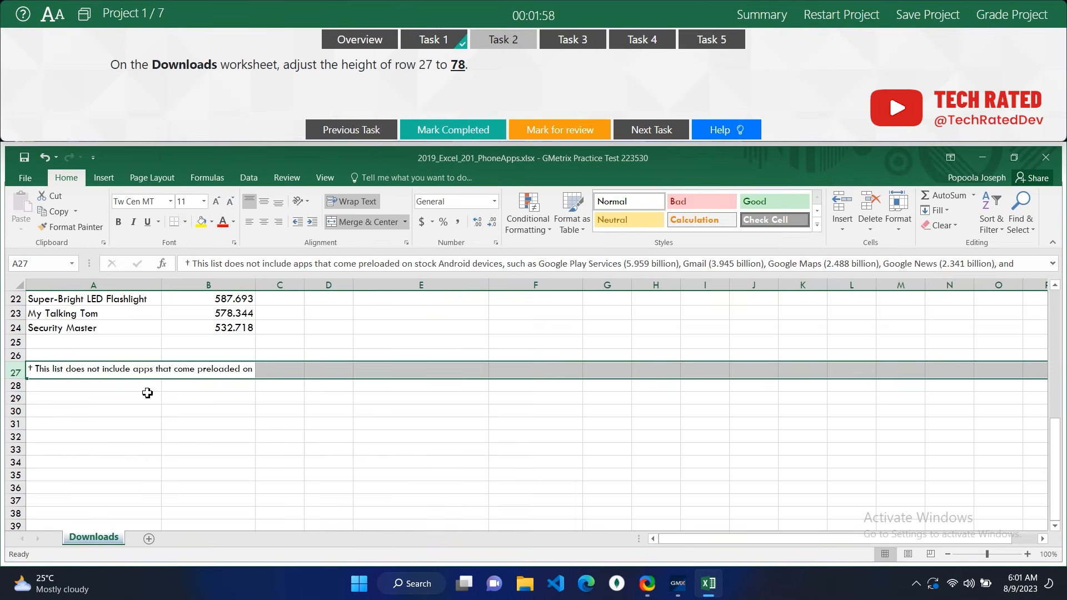
right_click(160, 375)
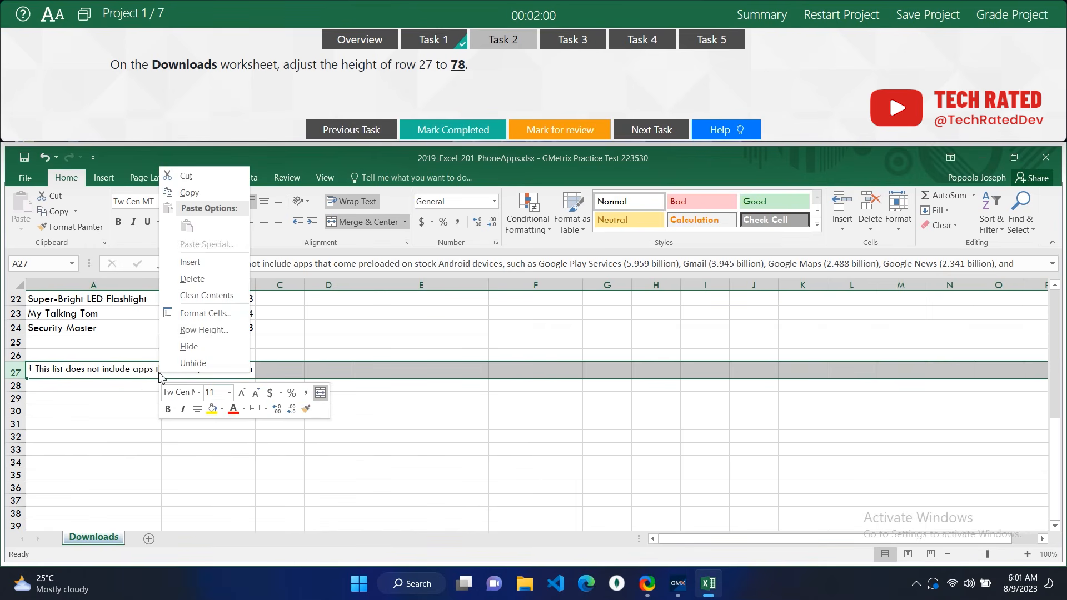
left_click(219, 332)
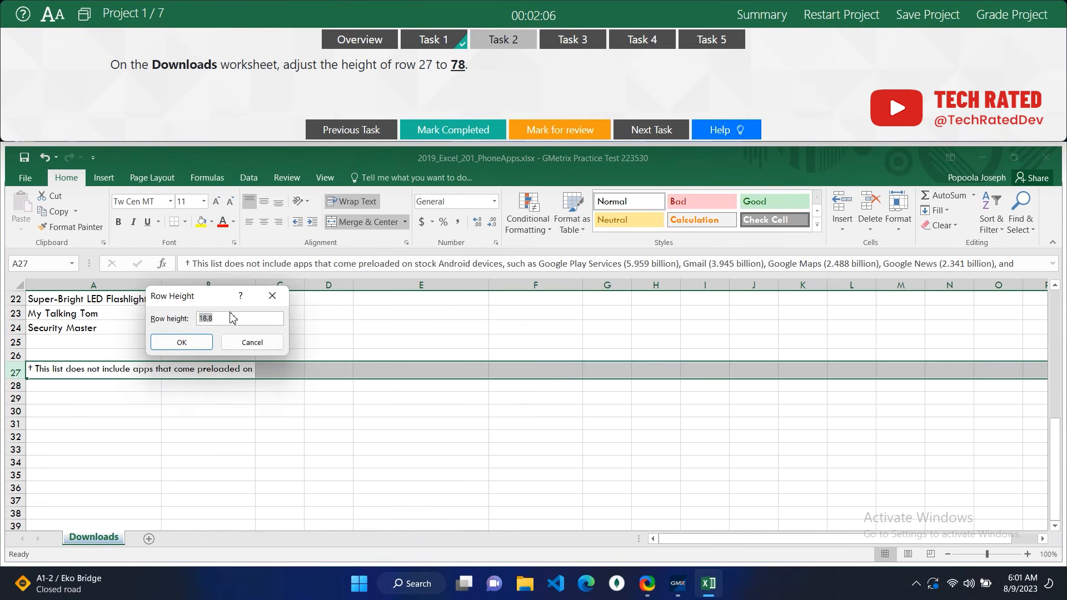
type("78")
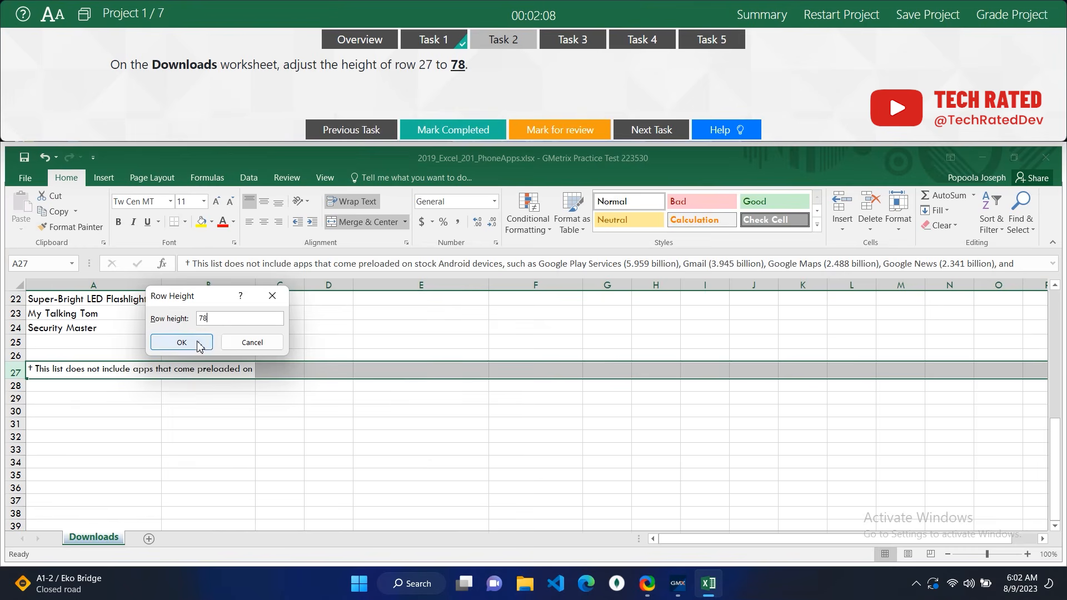
left_click(198, 342)
left_click(298, 463)
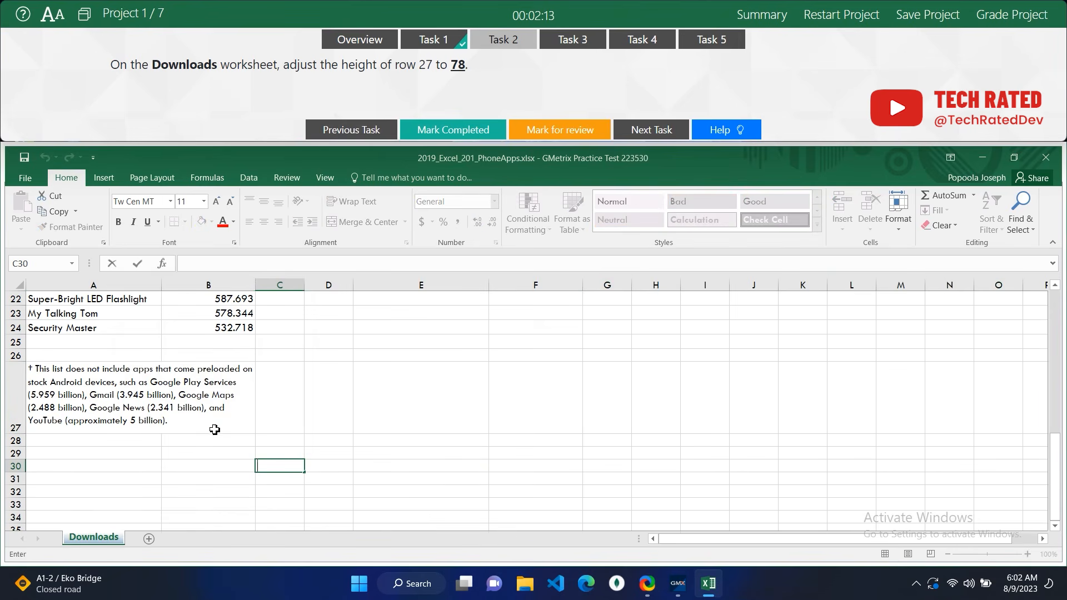
left_click(456, 132)
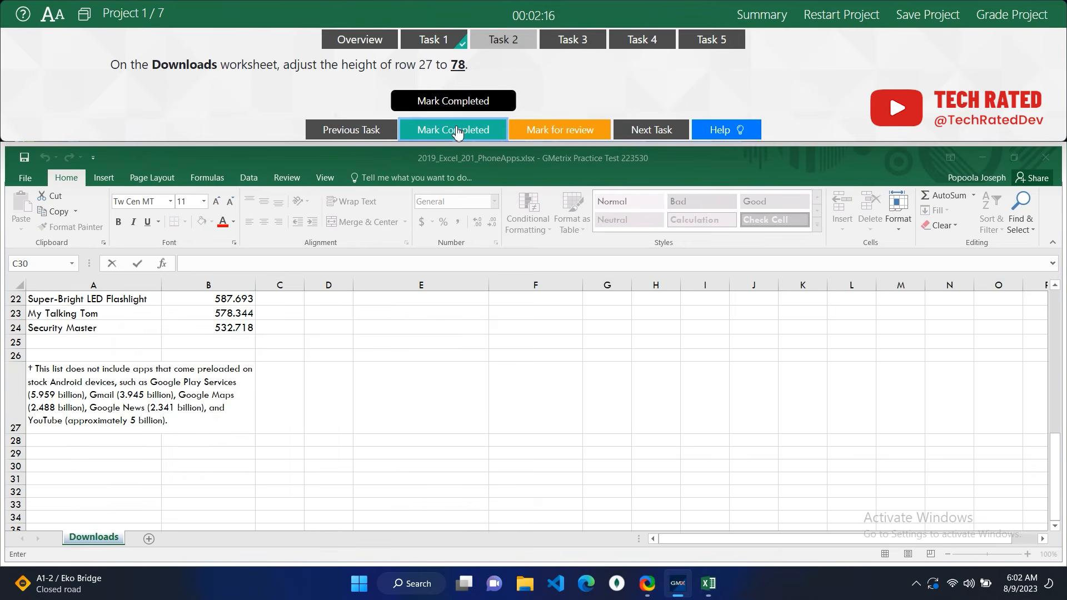
left_click(640, 131)
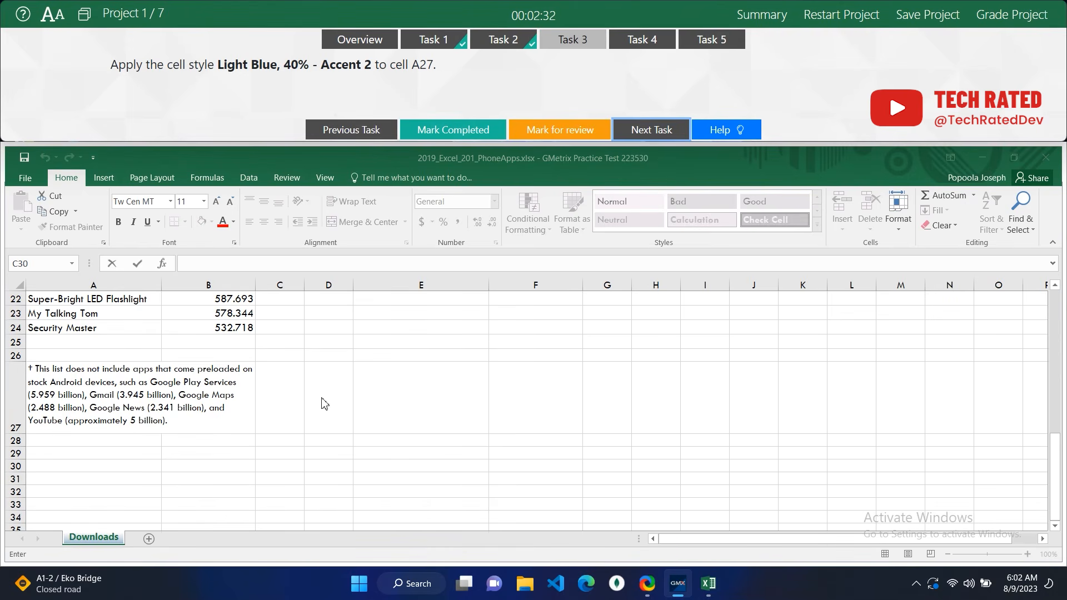
Apply the 40% - Accent2 cell style to cell A27 and mark Task 3 completed, moving on to Task 4.
left_click(299, 335)
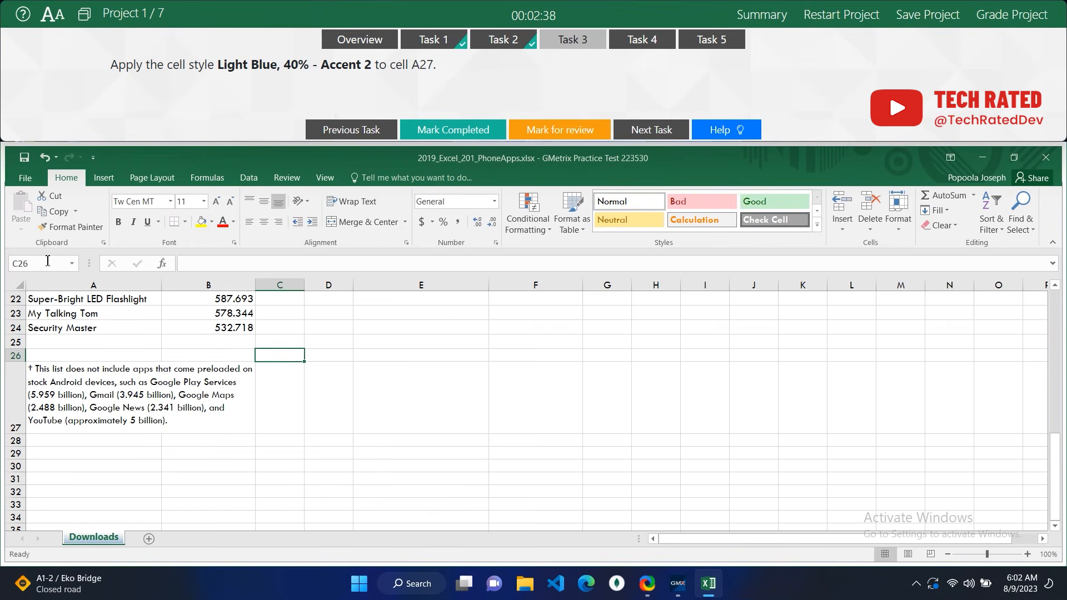
left_click(47, 261)
type("2")
type("A27")
key("Return")
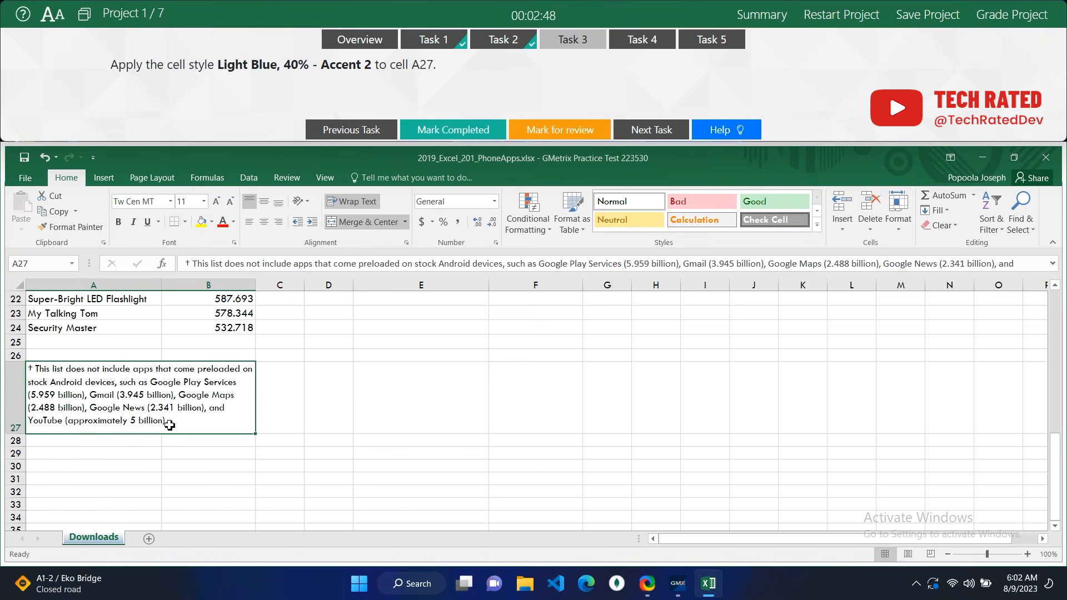
left_click(817, 225)
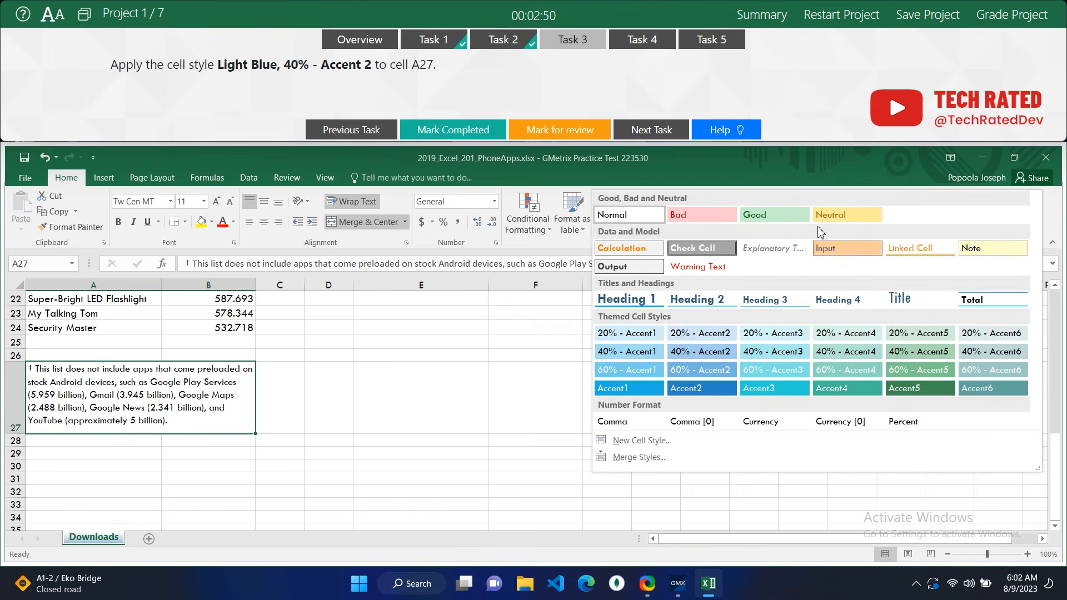
left_click(703, 351)
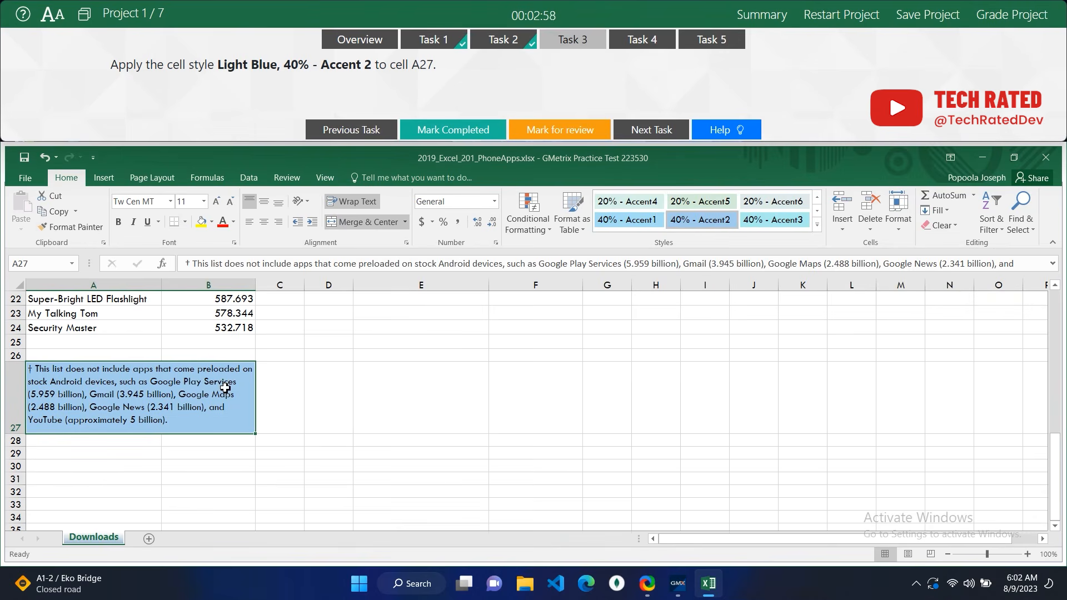
left_click(289, 389)
left_click(446, 133)
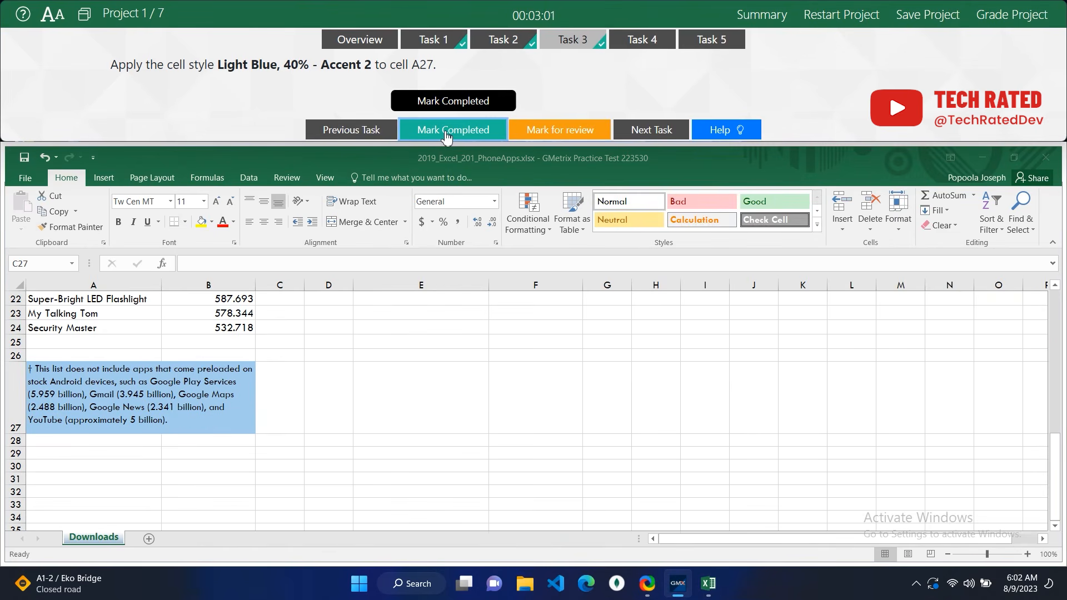
left_click(658, 130)
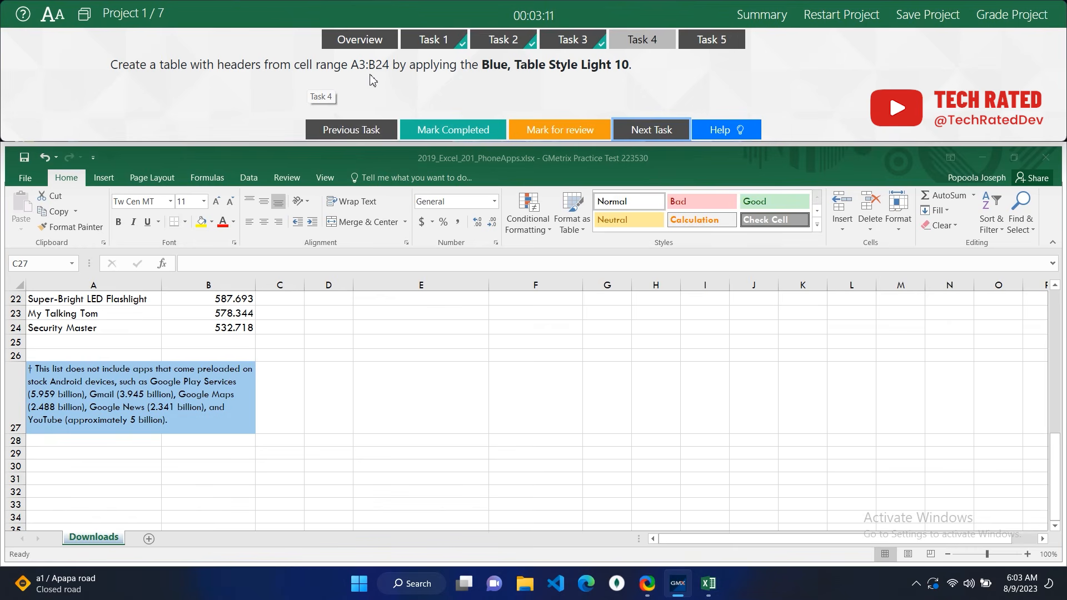
Format A3:B24 as a table with headers using Blue, Table Style Light 10, and mark Task 4 completed, moving on to Task 5.
left_click(44, 264)
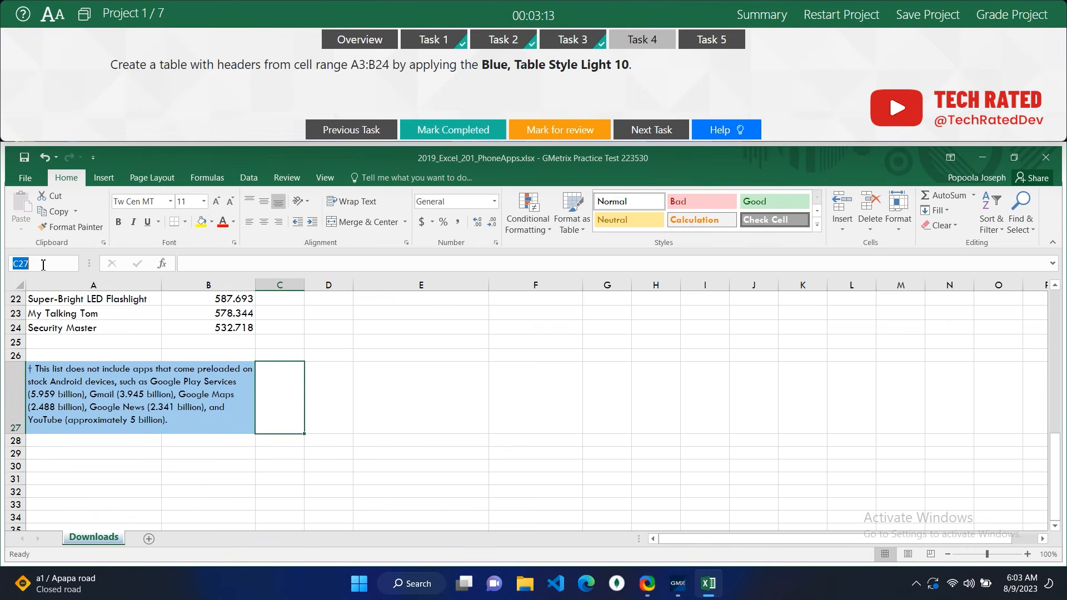
type("A3:B24")
key("Return")
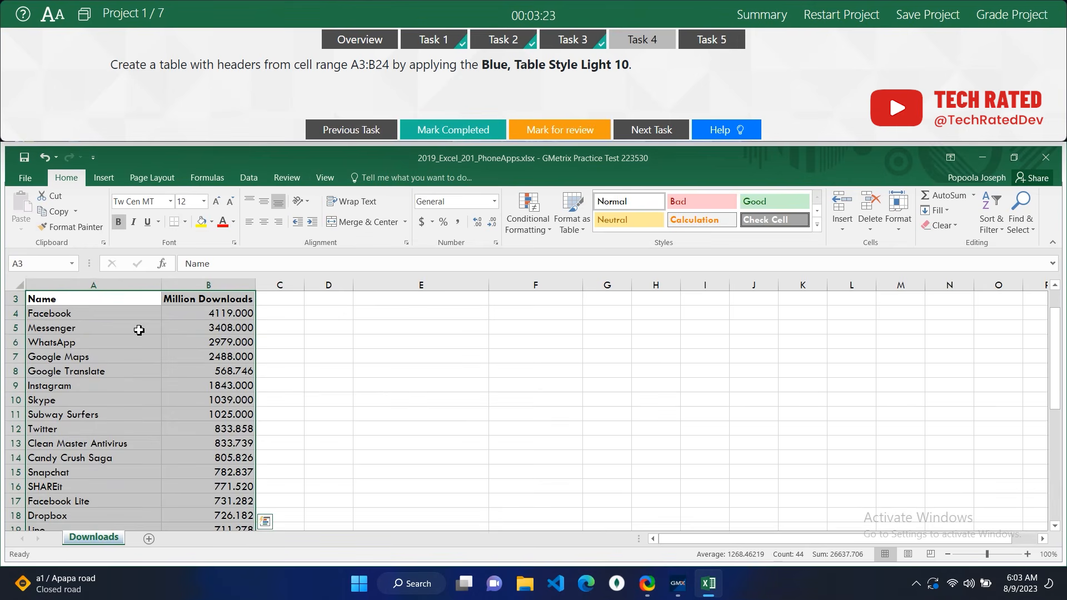
left_click(576, 237)
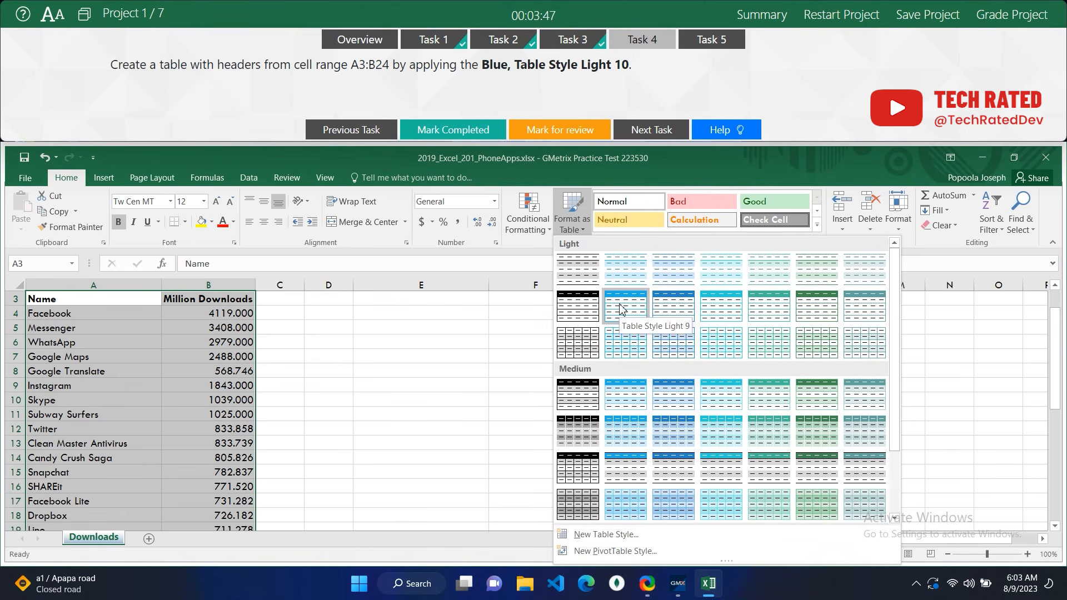
left_click(670, 302)
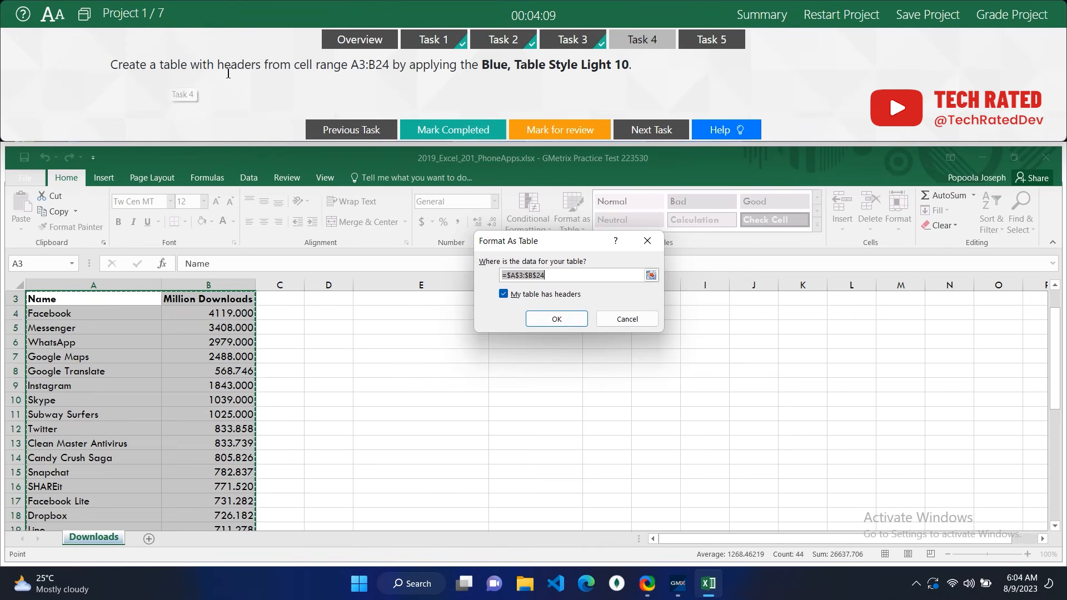
left_click(545, 320)
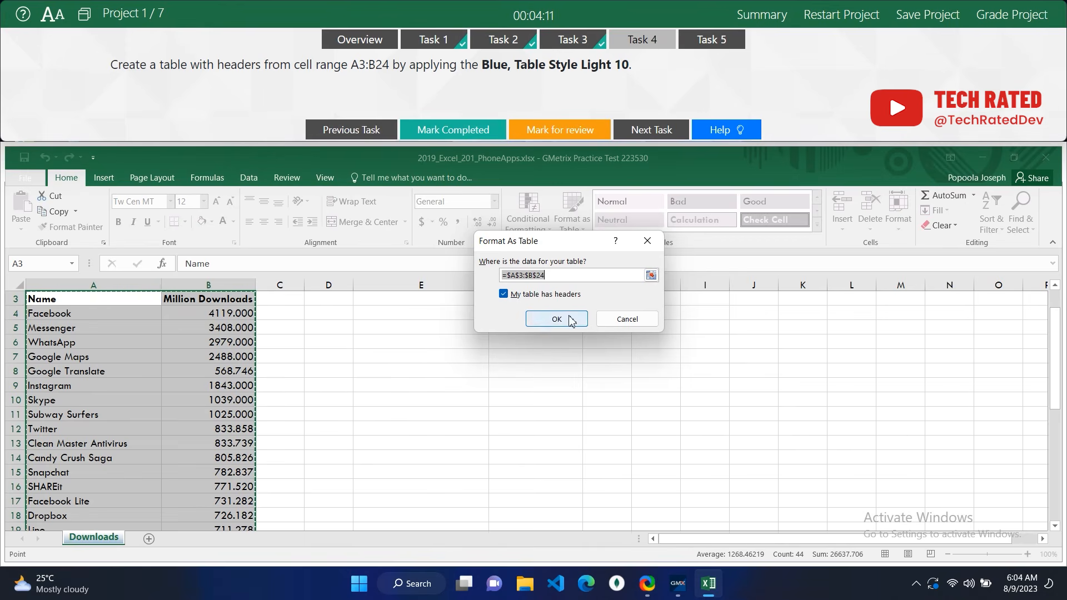
left_click(349, 358)
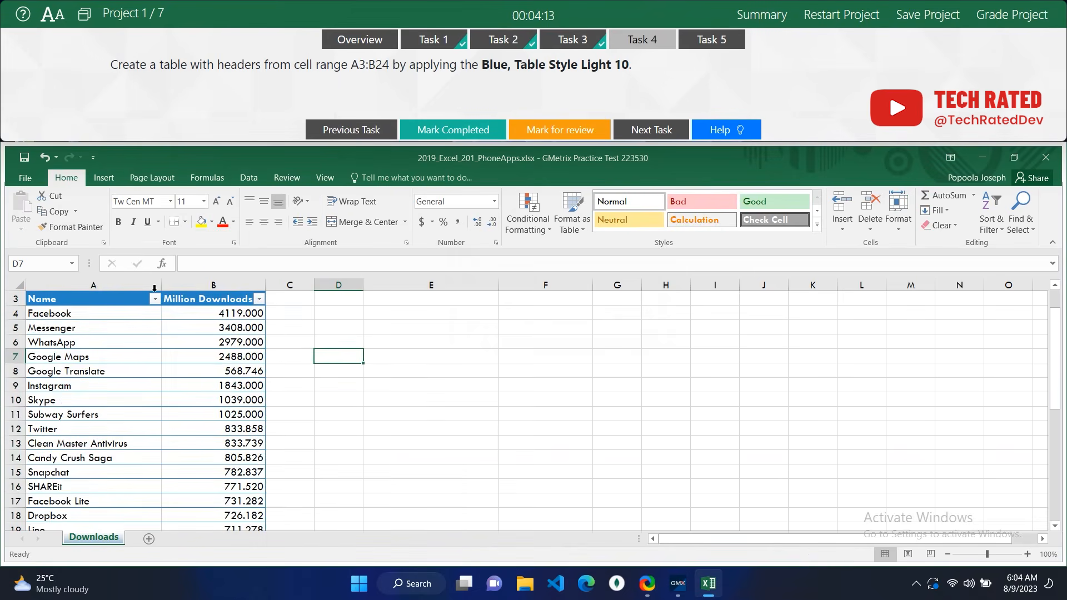
scroll(154, 336, "down", 2)
scroll(155, 336, "up", 3)
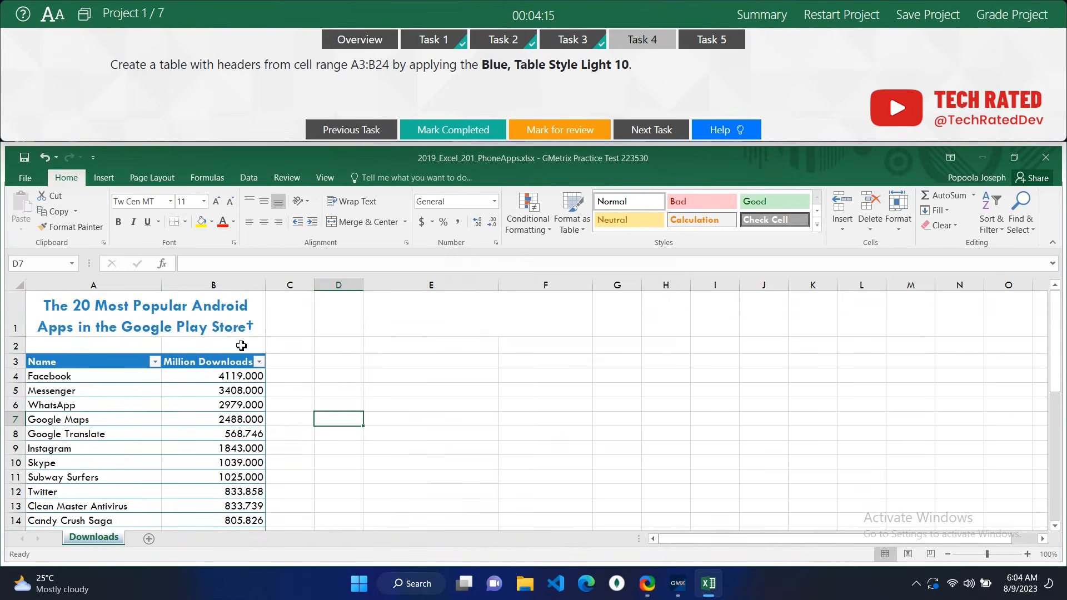
left_click(473, 138)
left_click(669, 130)
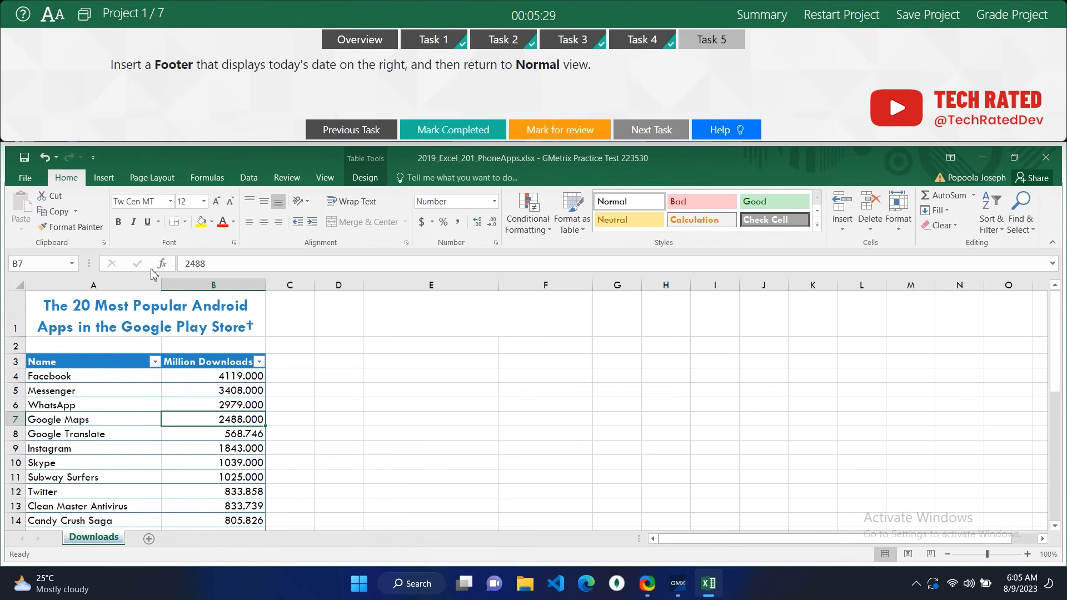
Insert a footer on the Downloads worksheet with the current date in its right section.
left_click(177, 405)
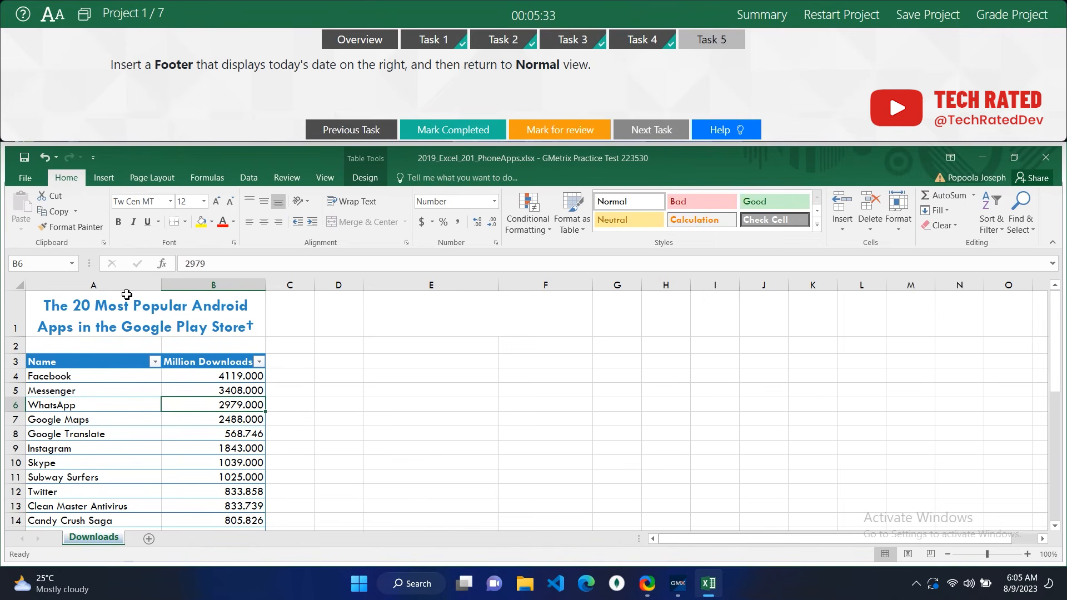
left_click(103, 178)
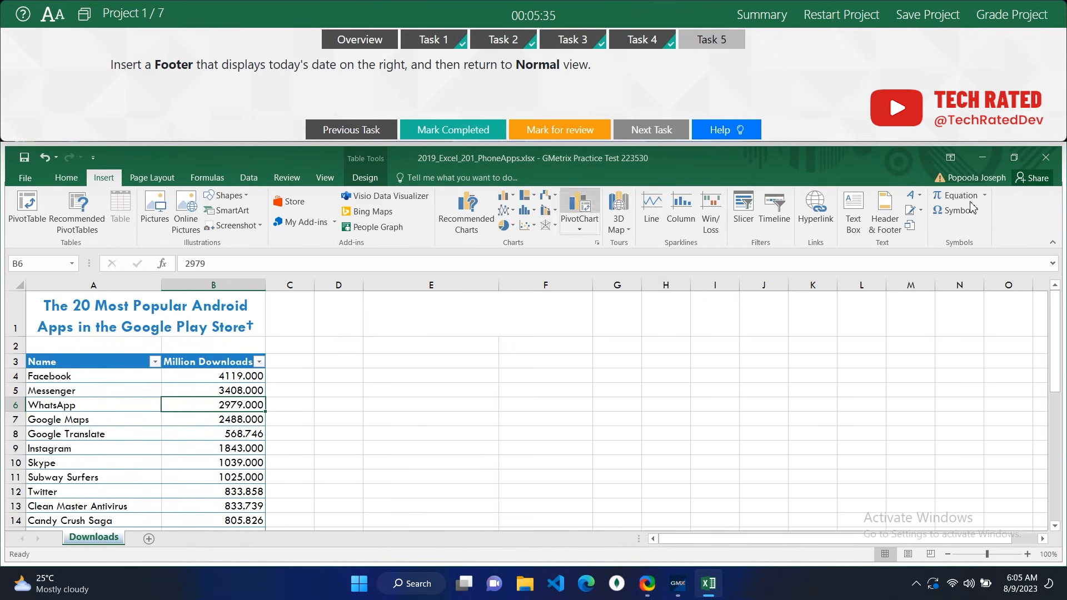
left_click(891, 225)
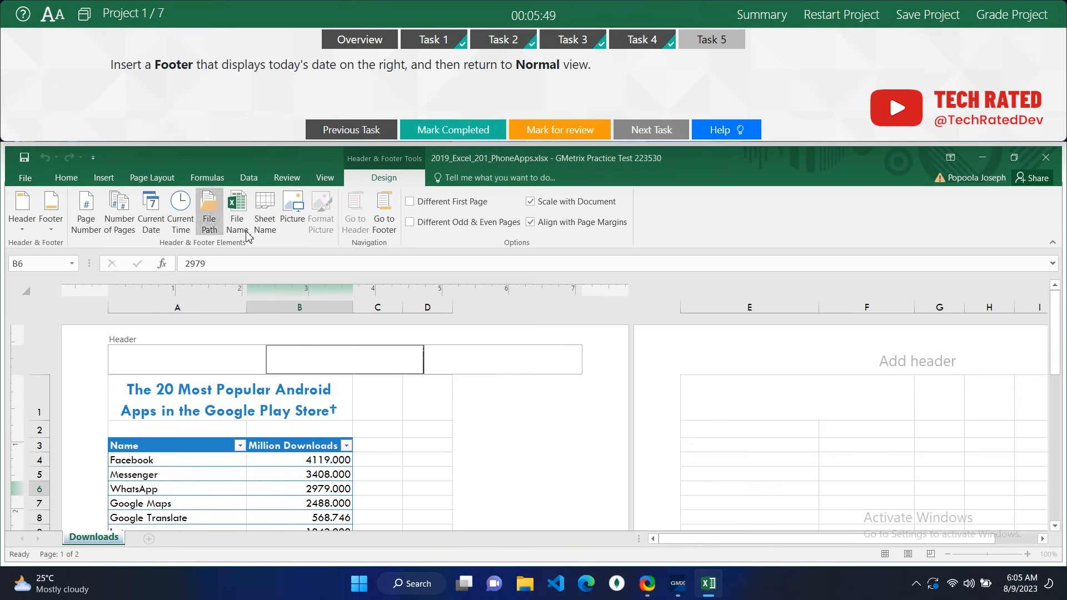
left_click(386, 222)
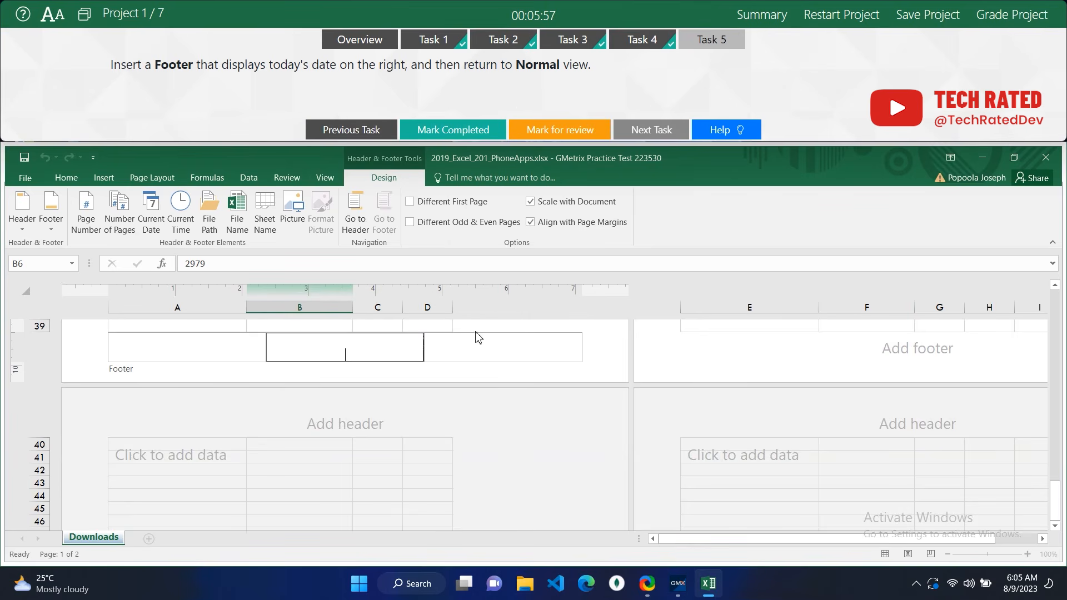
left_click(498, 348)
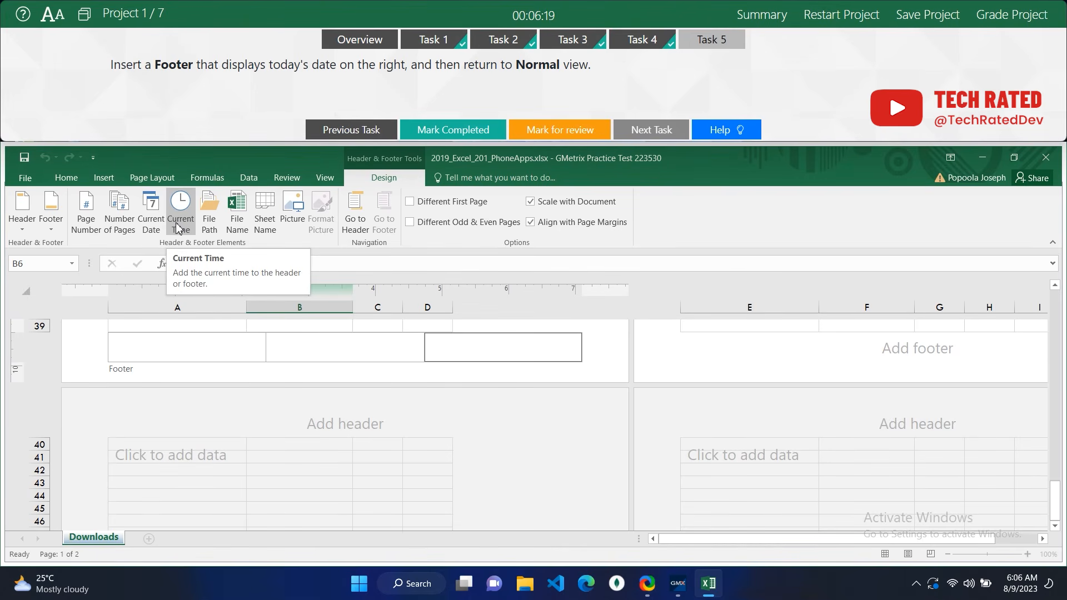
left_click(151, 222)
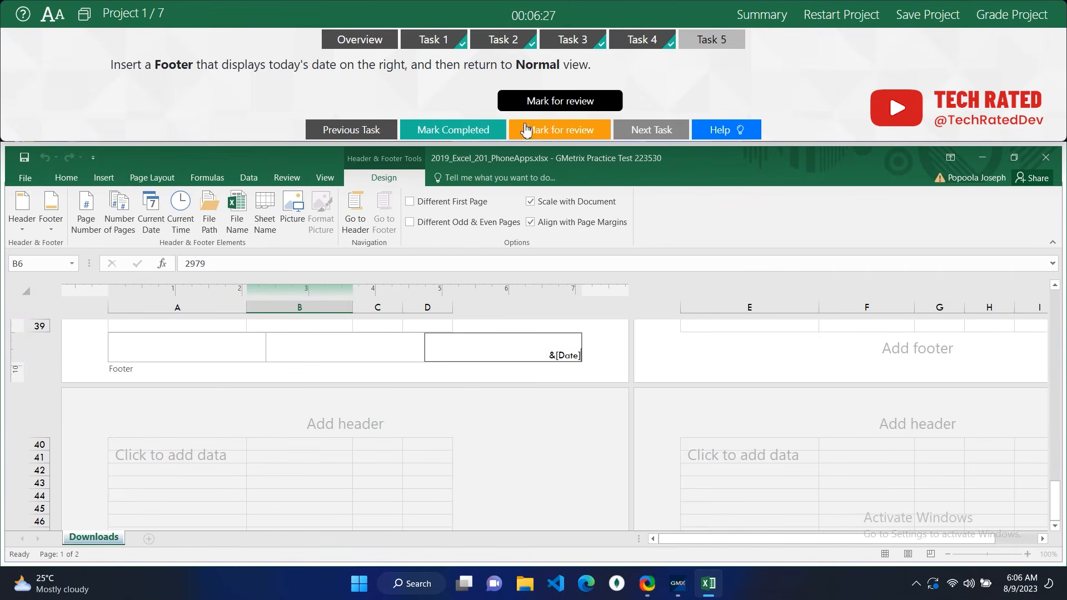
Leave footer editing and return the Downloads worksheet to Normal view.
left_click(325, 177)
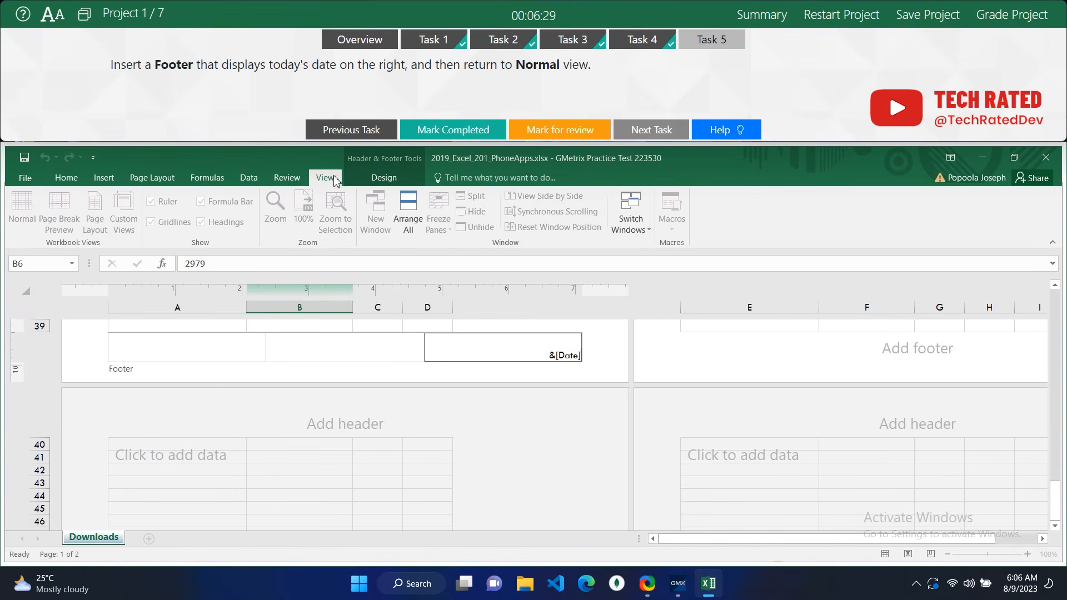
left_click(454, 408)
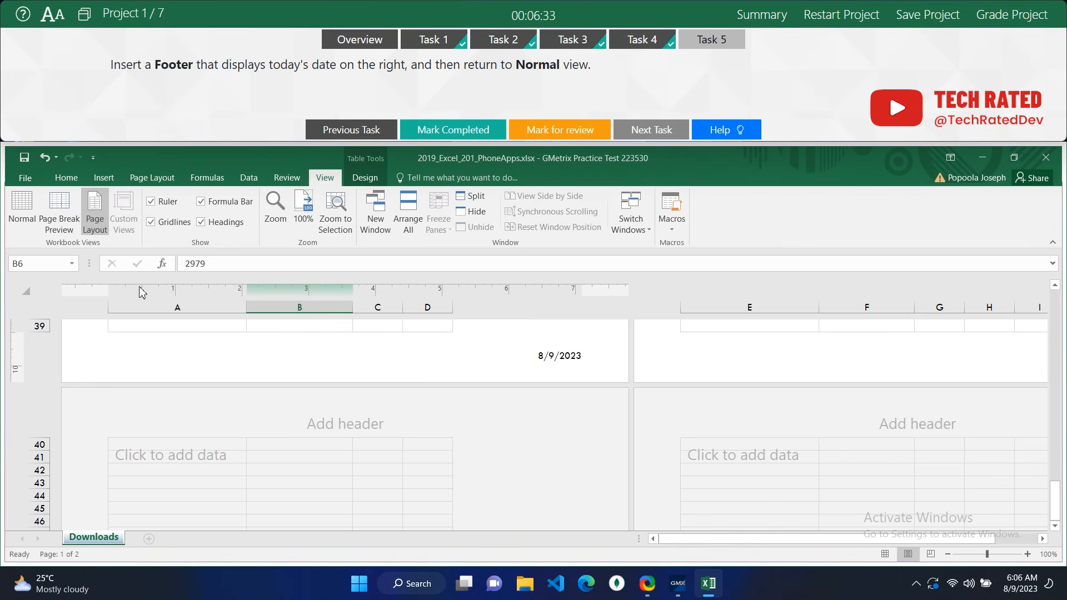
left_click(25, 214)
scroll(389, 402, "up", 2)
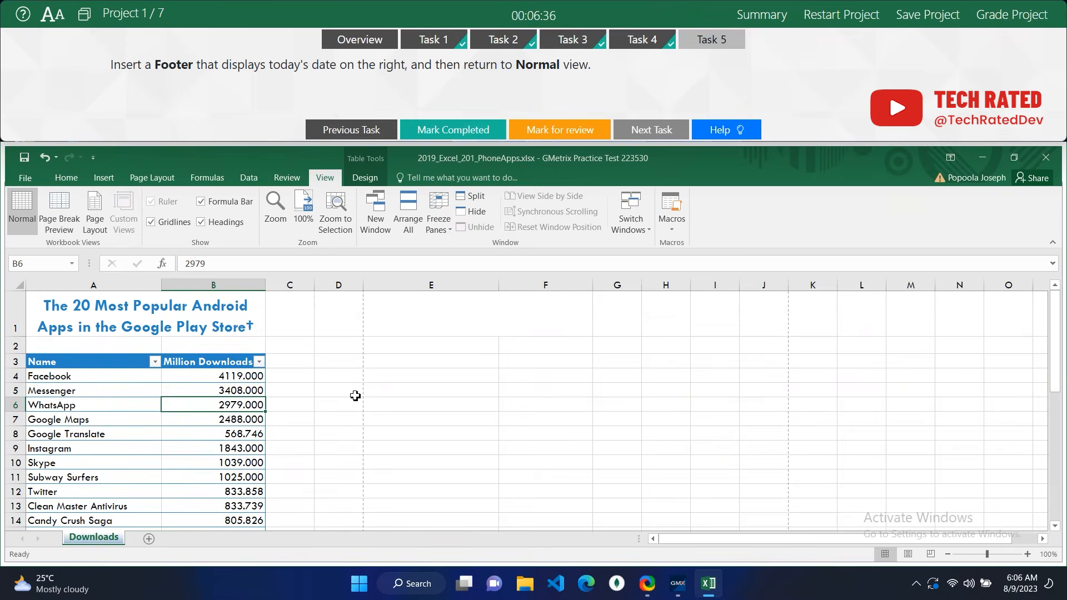
Mark Task 5 completed and grade Project 1, continuing to Project 2.
left_click(454, 132)
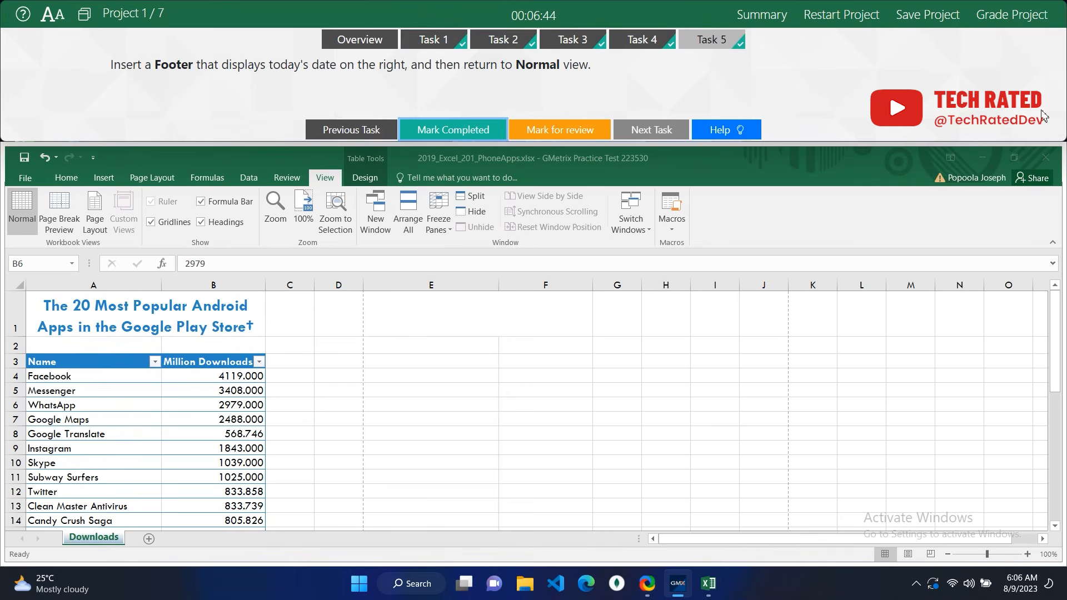
left_click(994, 20)
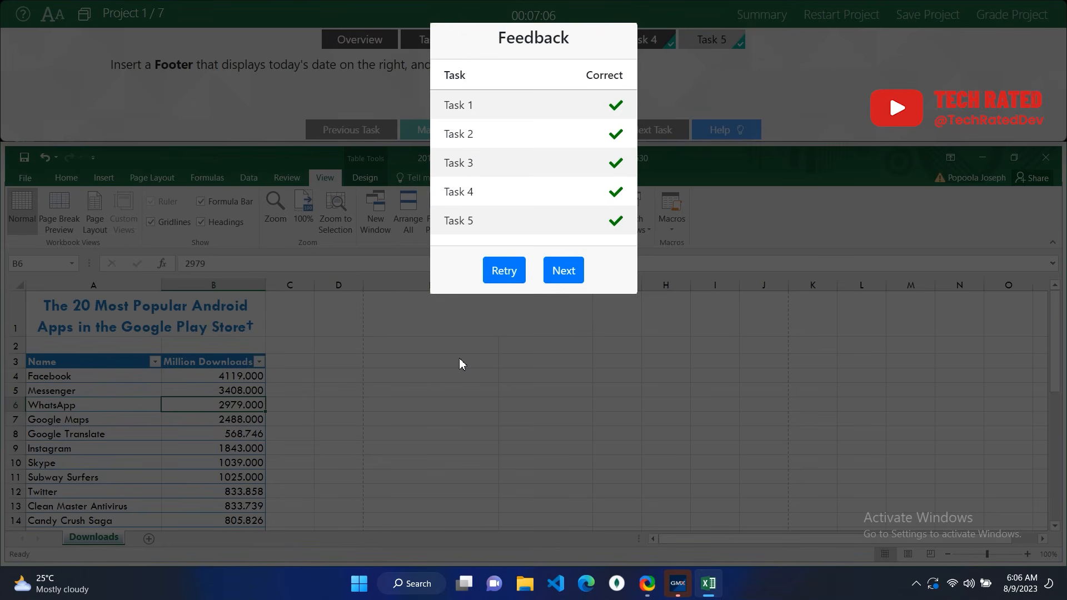
left_click(572, 270)
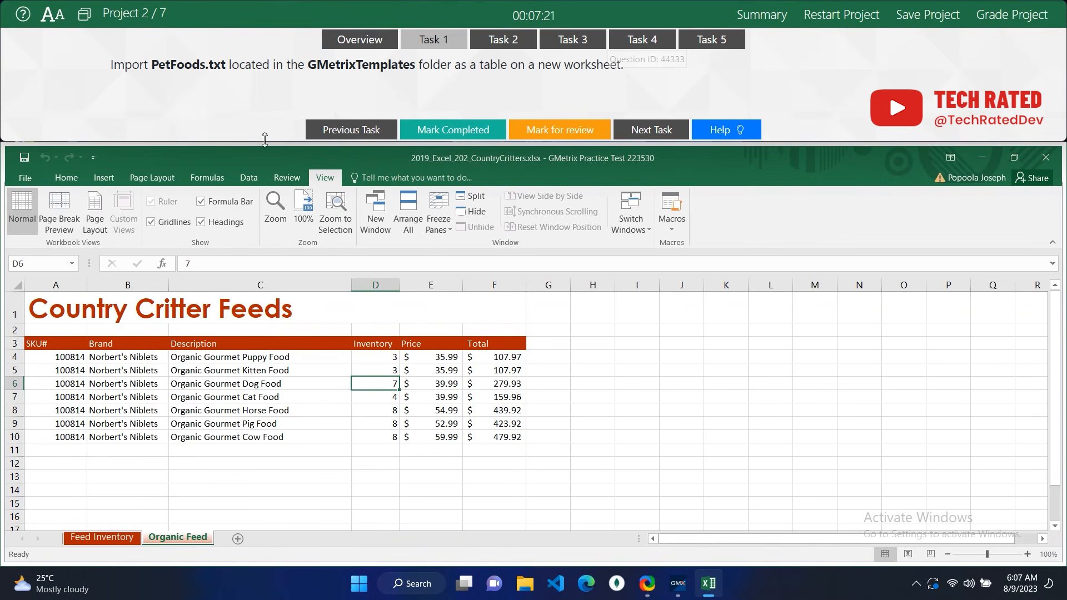
Start a text import of PetFoods.txt from the GMetrixTemplates folder in Documents.
left_click(442, 468)
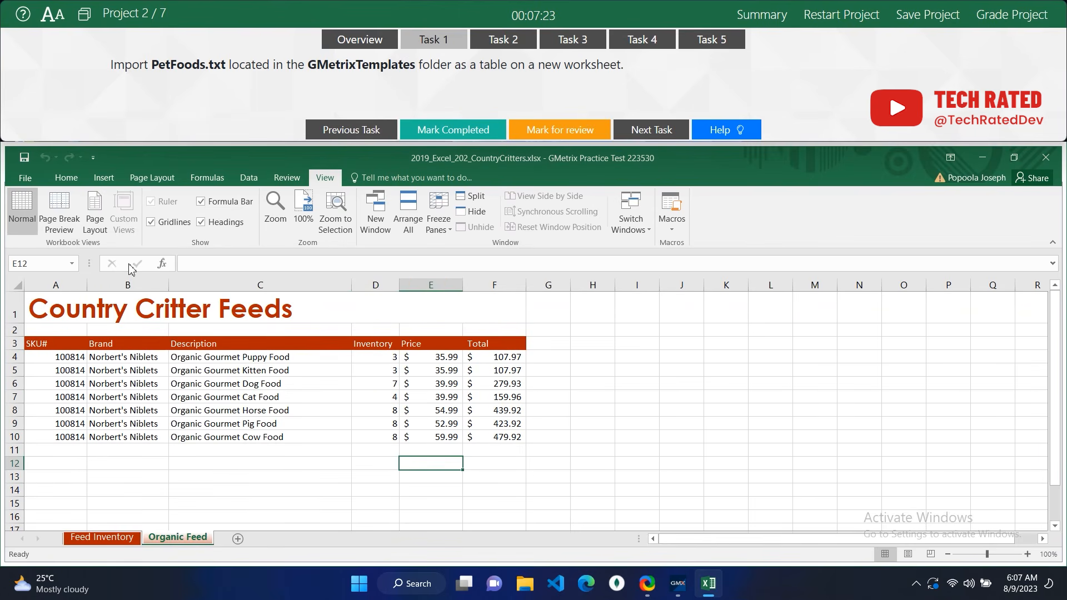
left_click(252, 176)
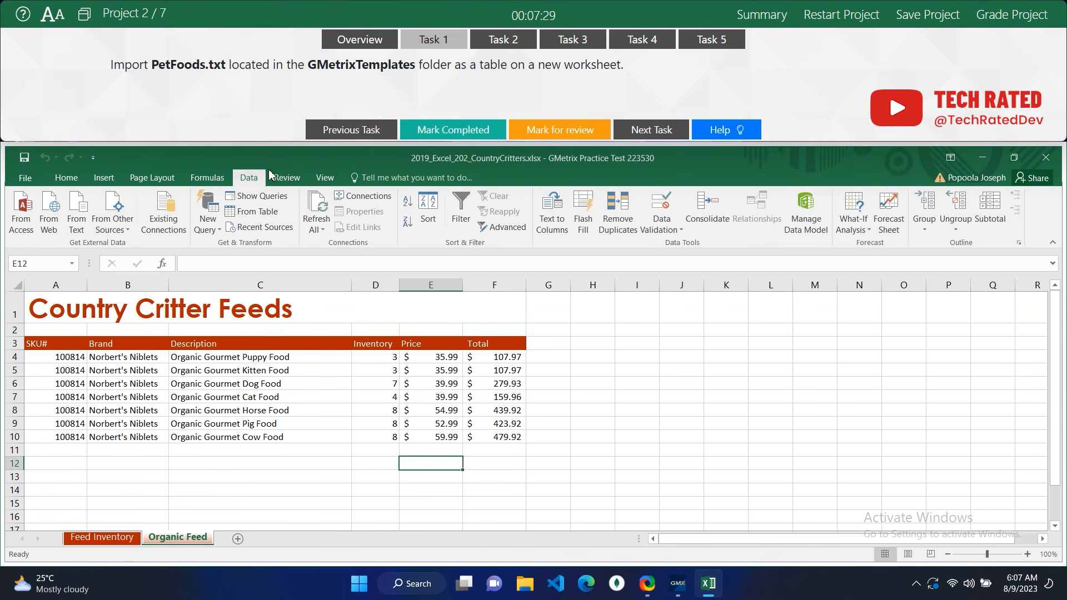
left_click(78, 222)
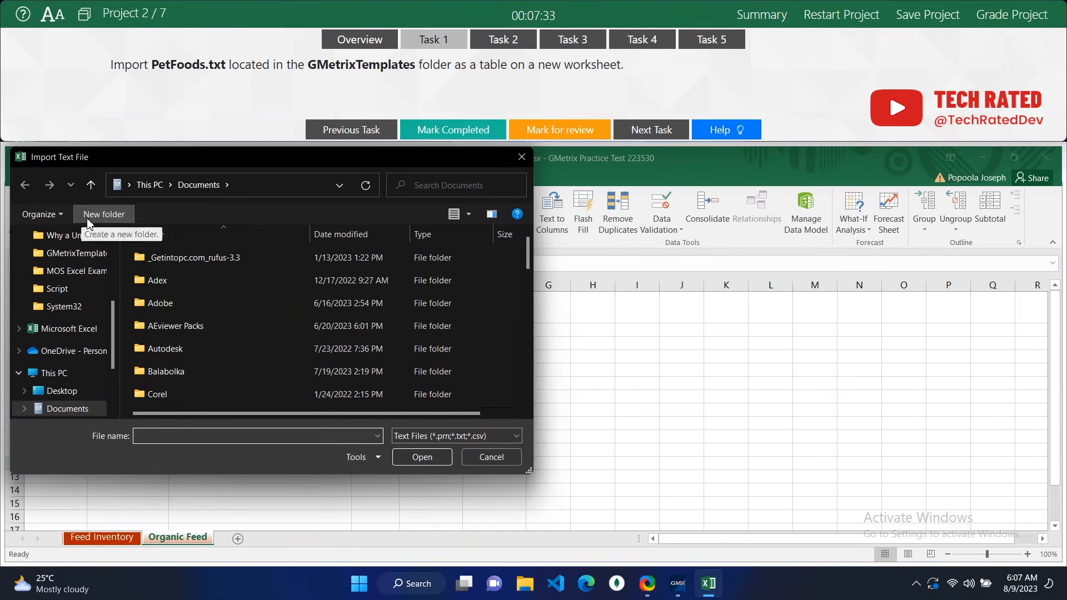
left_click_drag(525, 261, 526, 306)
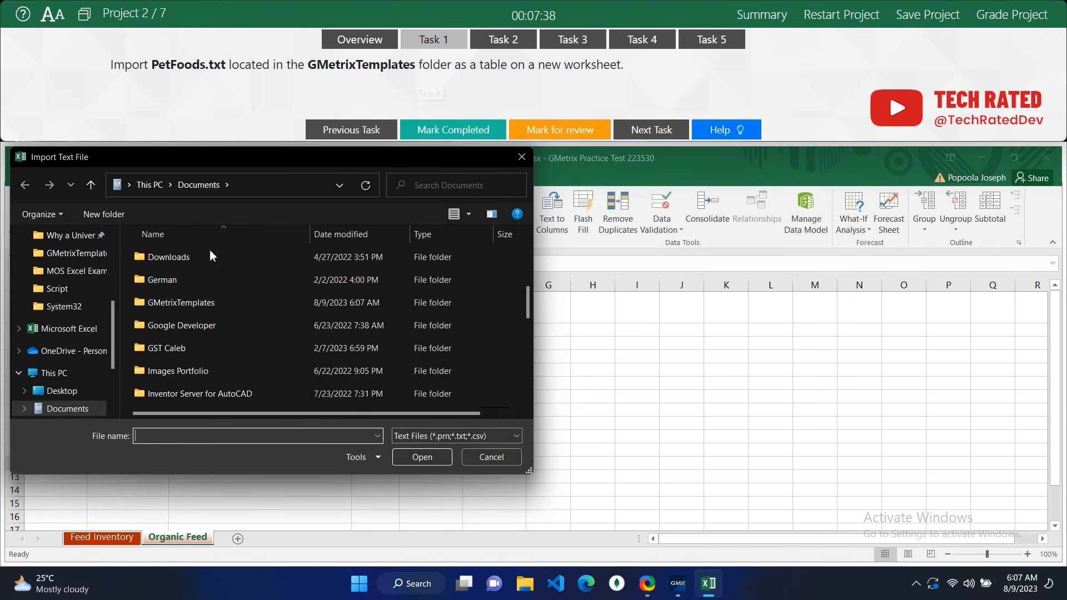
double_click(189, 300)
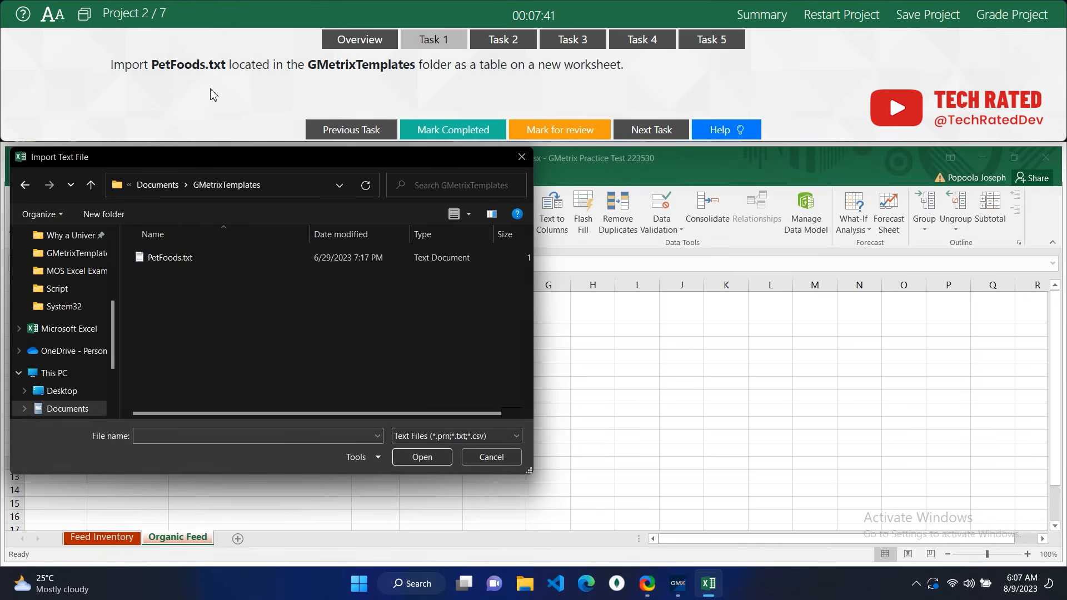
left_click(189, 258)
left_click(422, 457)
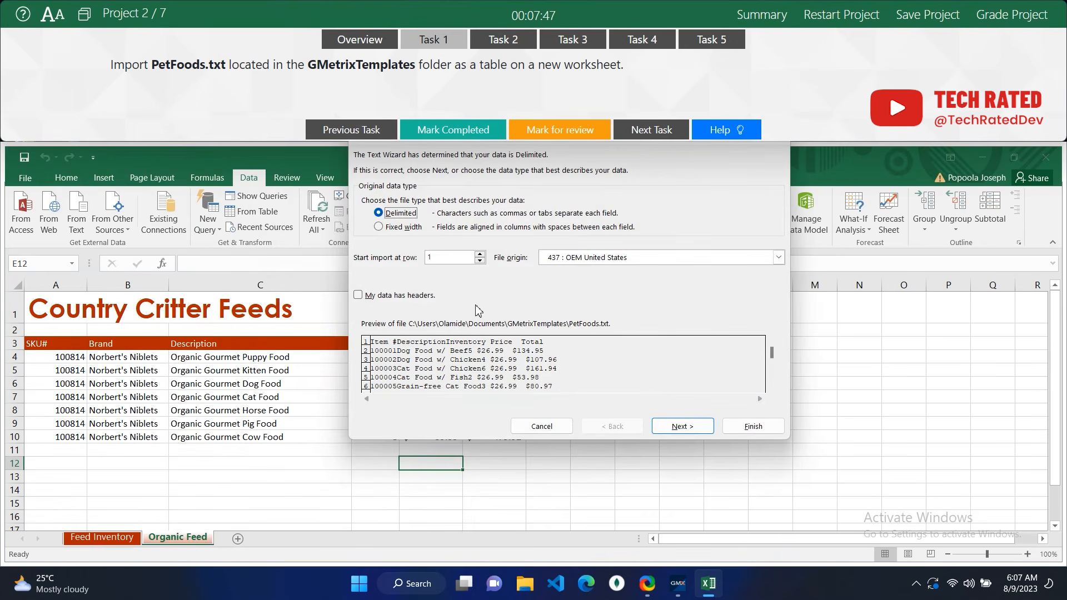
Finish the PetFoods.txt import as tab-delimited data with General column format, placing it on a new worksheet.
left_click(667, 428)
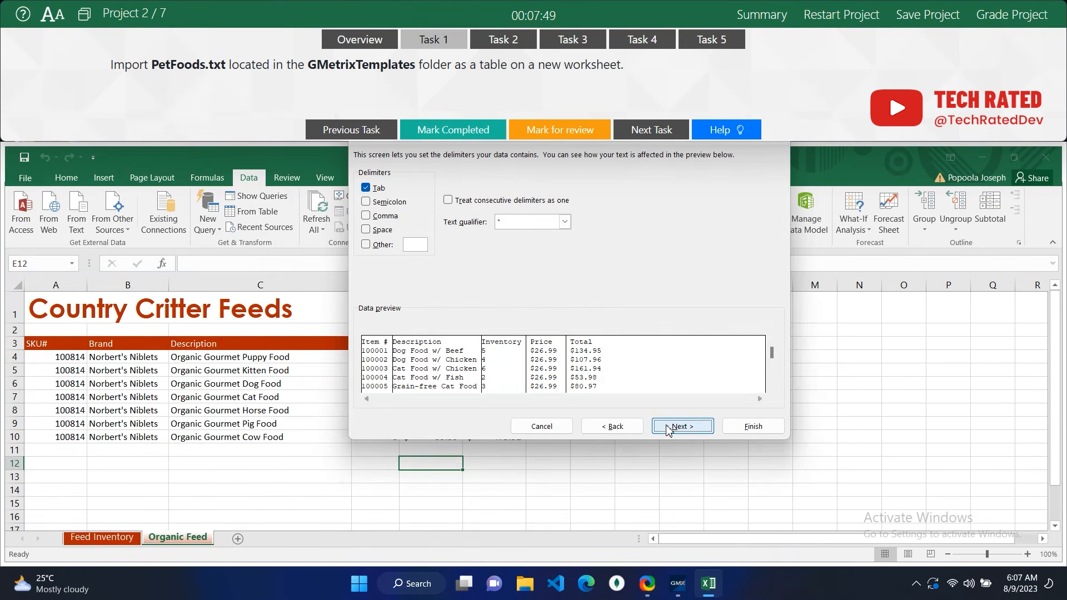
left_click(666, 427)
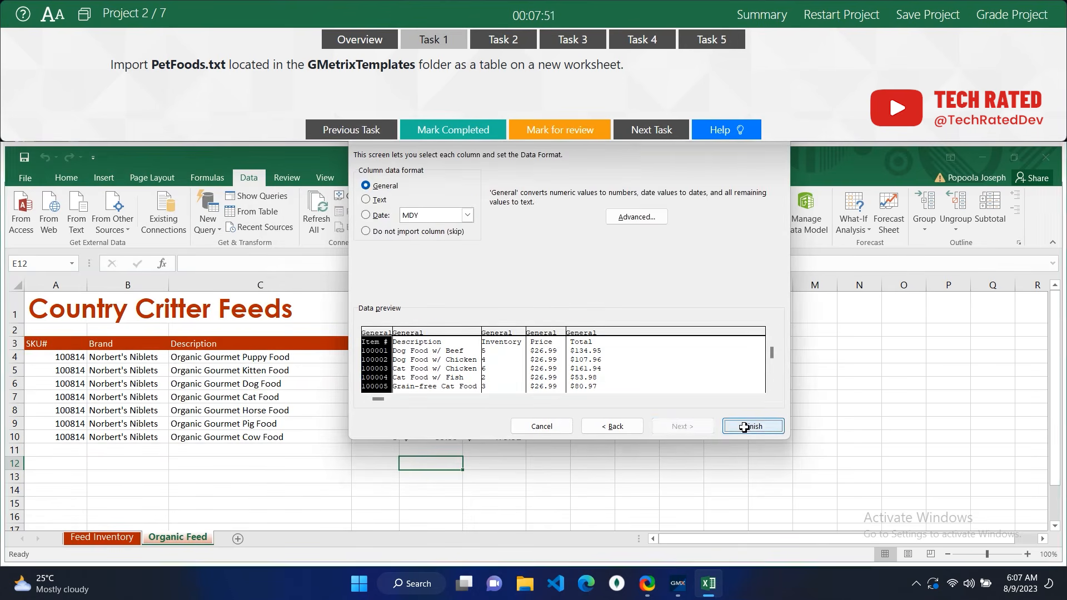
left_click(744, 426)
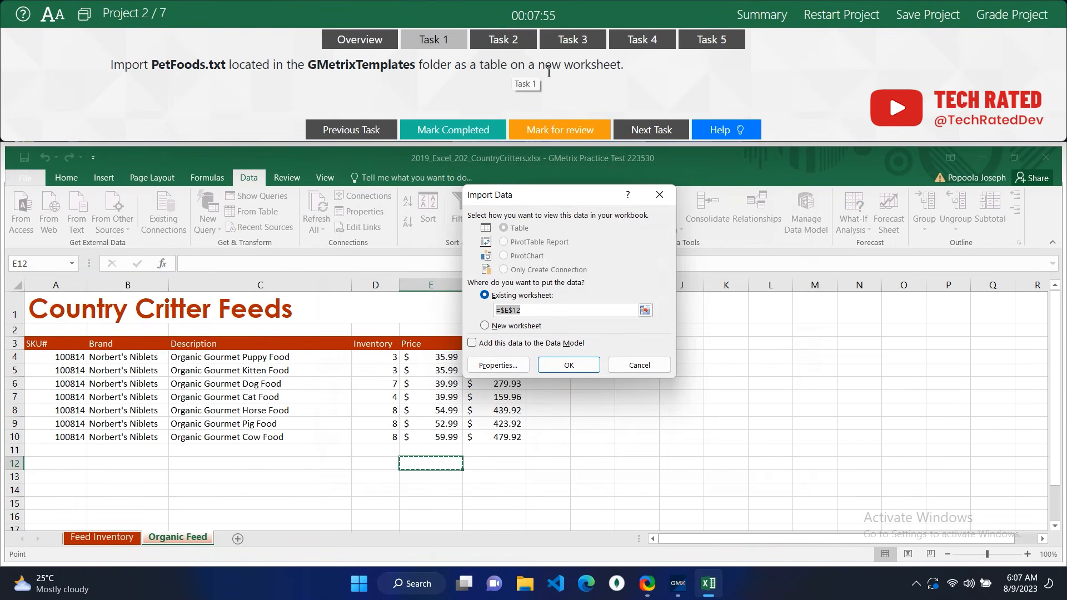
left_click(493, 328)
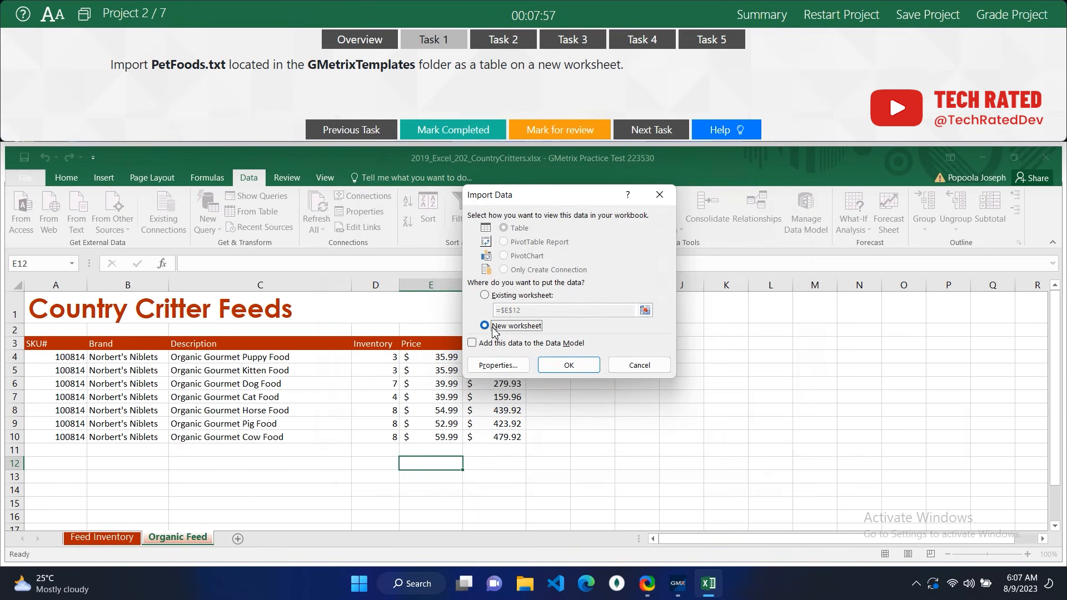
left_click(517, 298)
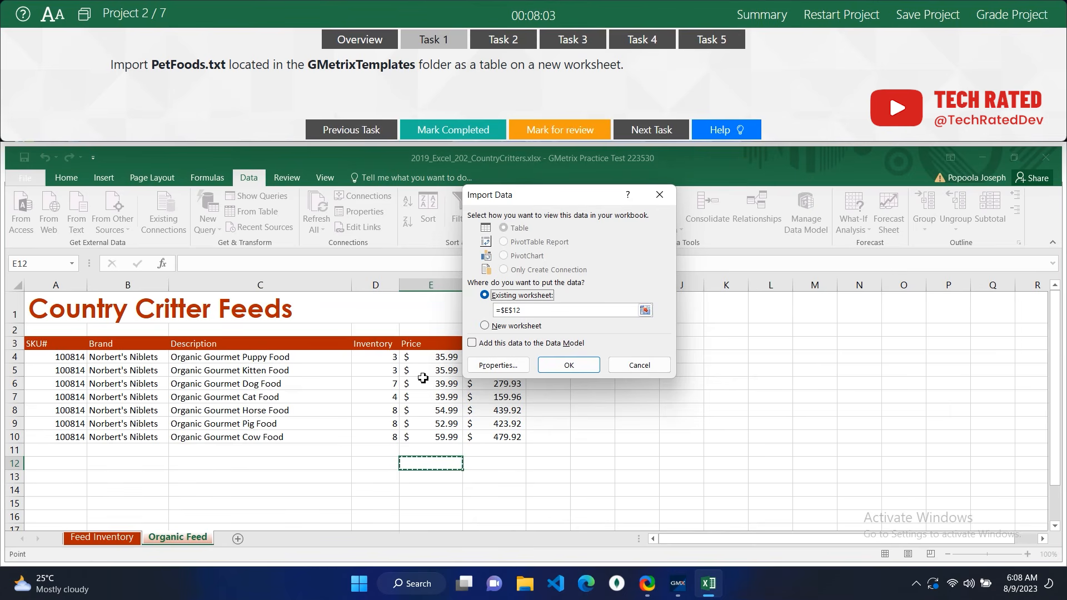
left_click(499, 329)
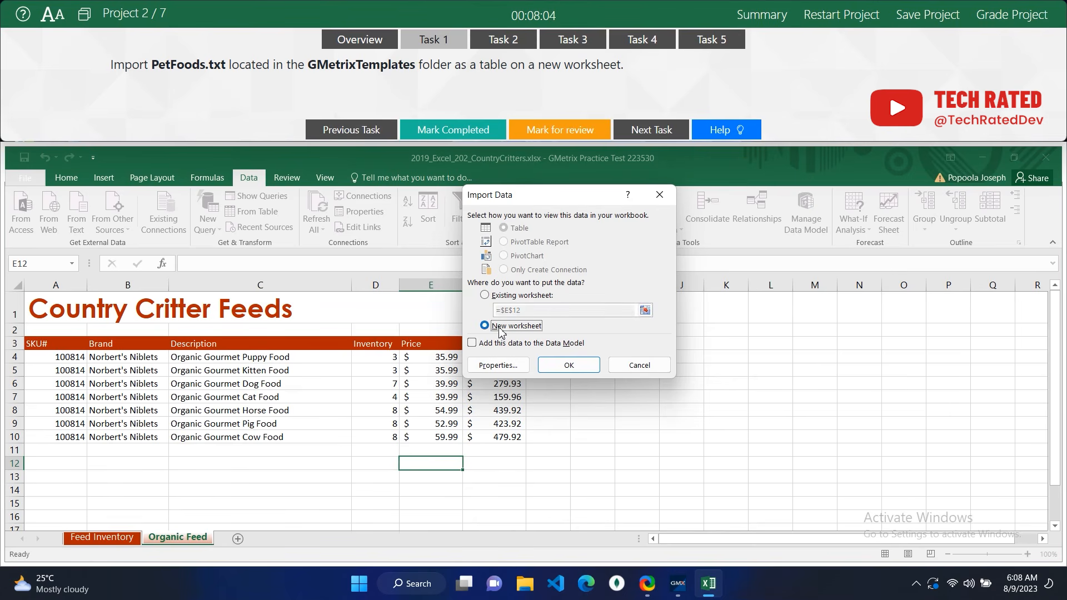
left_click(569, 367)
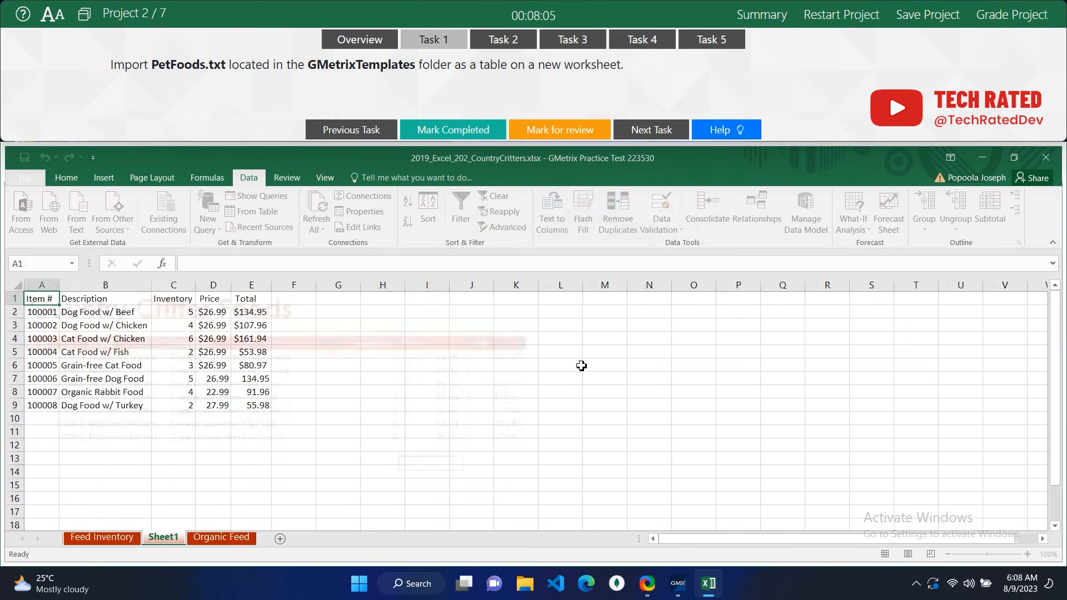
Mark Task 1 of Project 2 completed and move on to Task 2.
left_click(345, 385)
left_click(443, 132)
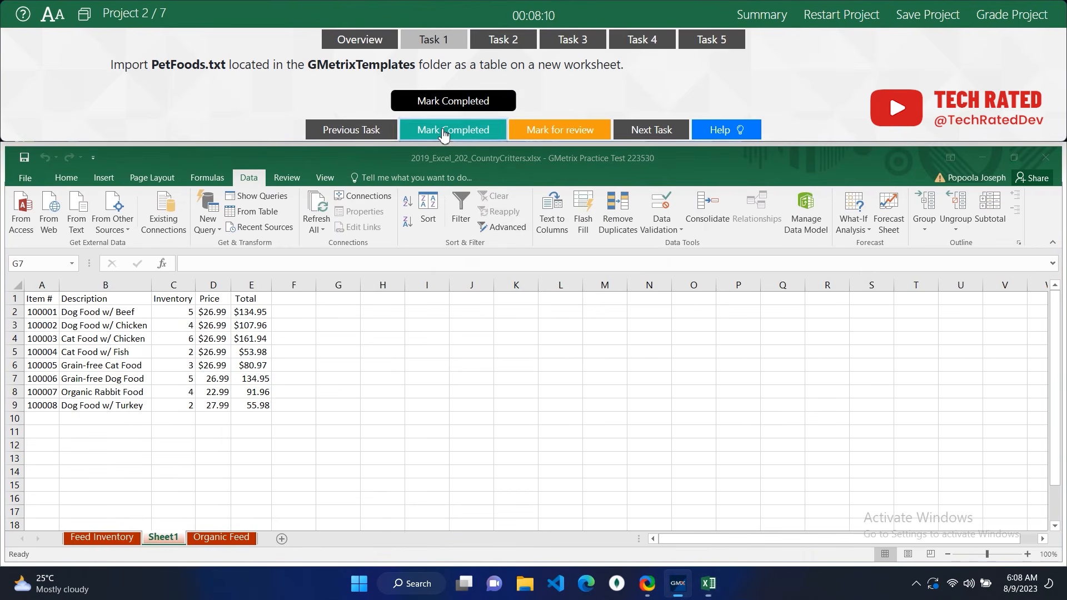
left_click(664, 129)
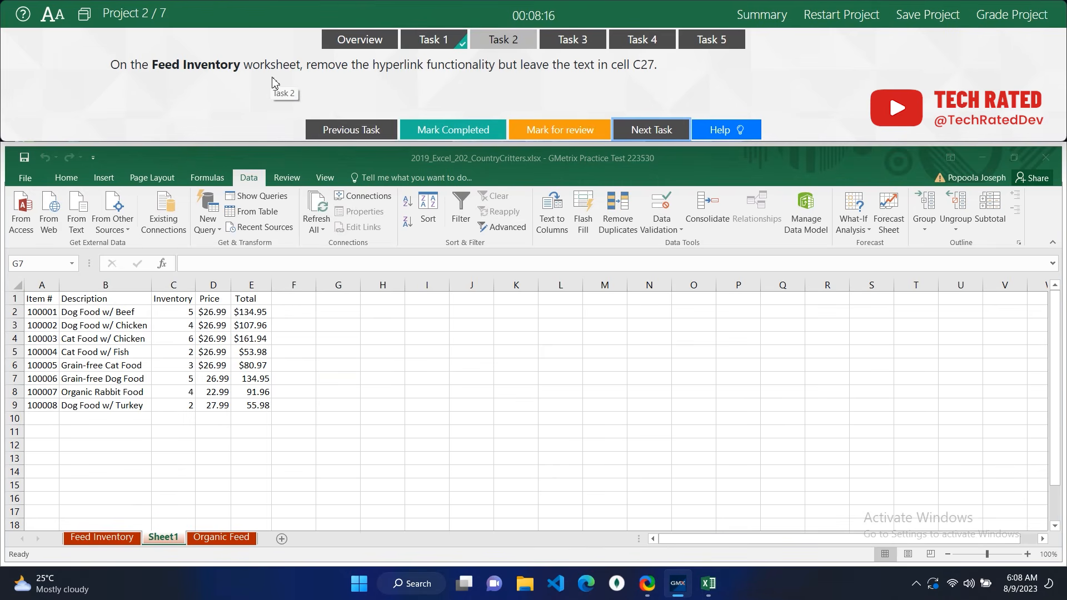
Go to cell C27 on the Feed Inventory worksheet.
left_click(117, 539)
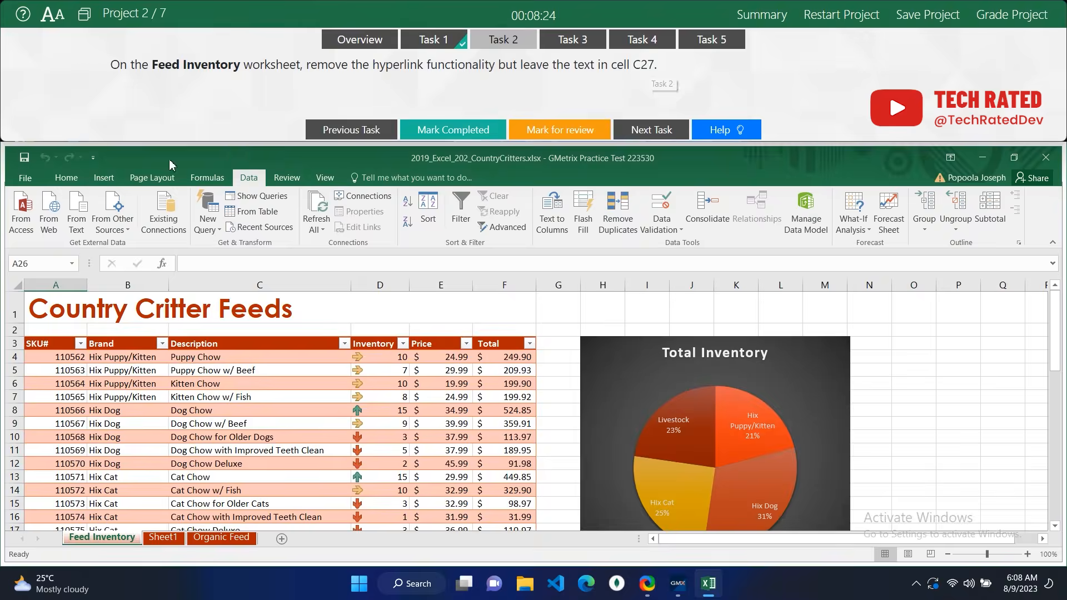
left_click(52, 264)
type("C27")
key("Return")
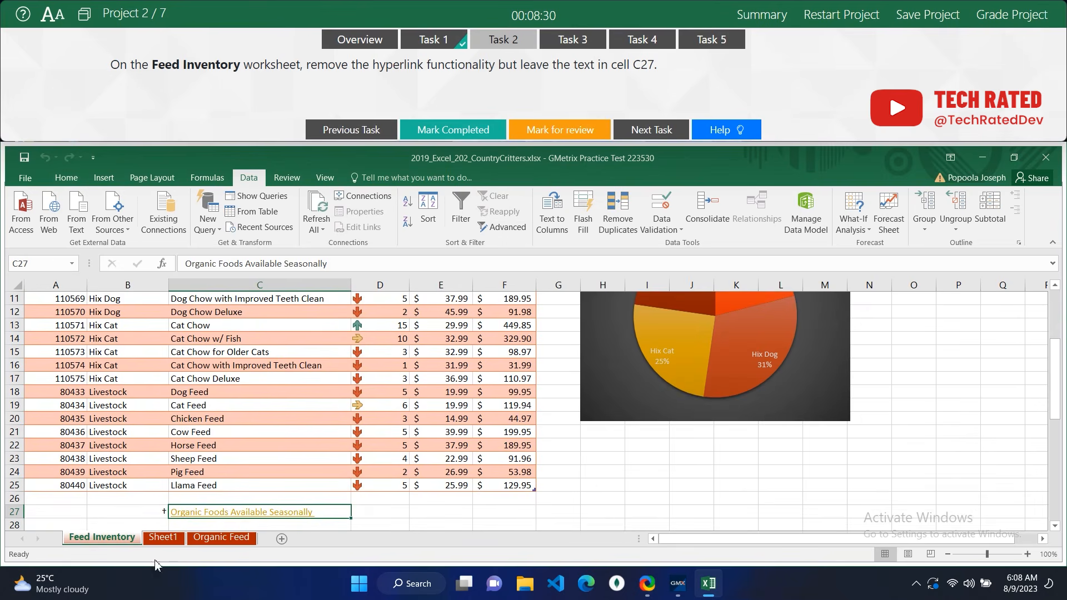
Test the hyperlink in cell C27 by following it twice, returning to the Feed Inventory worksheet each time.
left_click(271, 519)
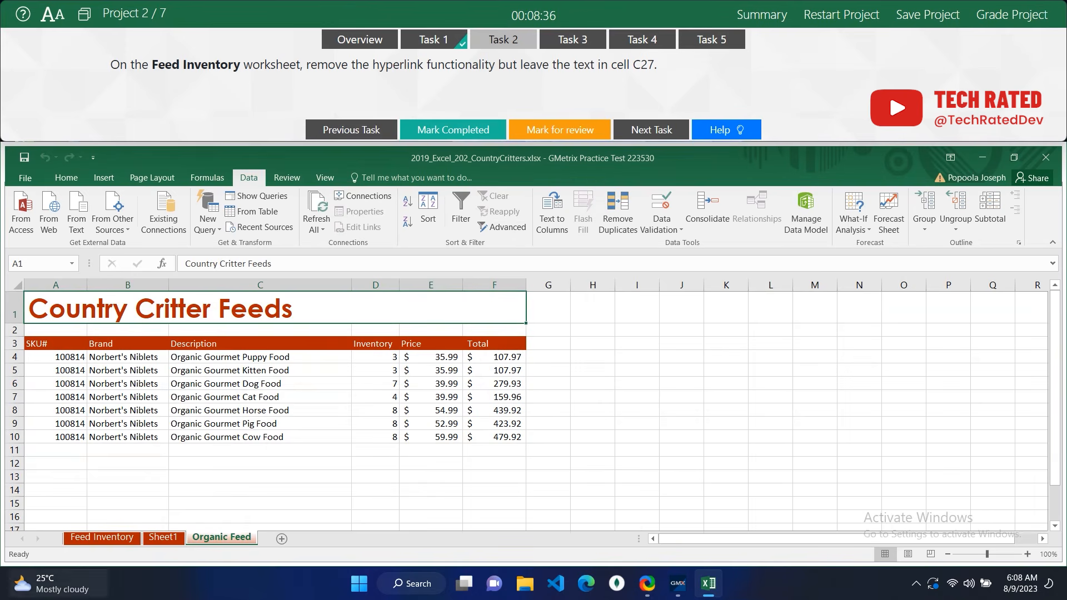
left_click(108, 537)
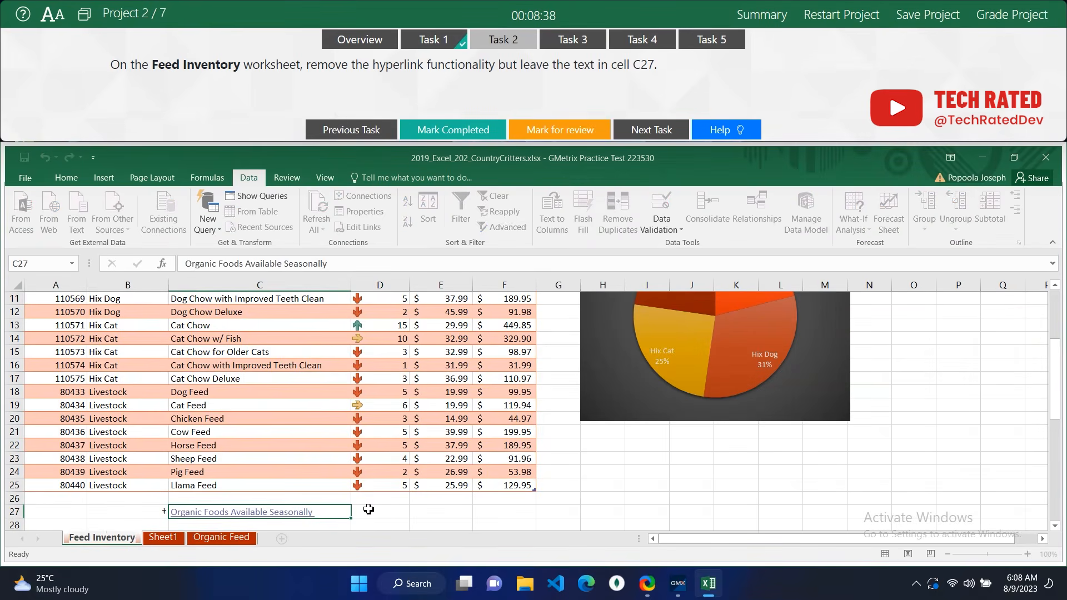
left_click(393, 510)
left_click(279, 512)
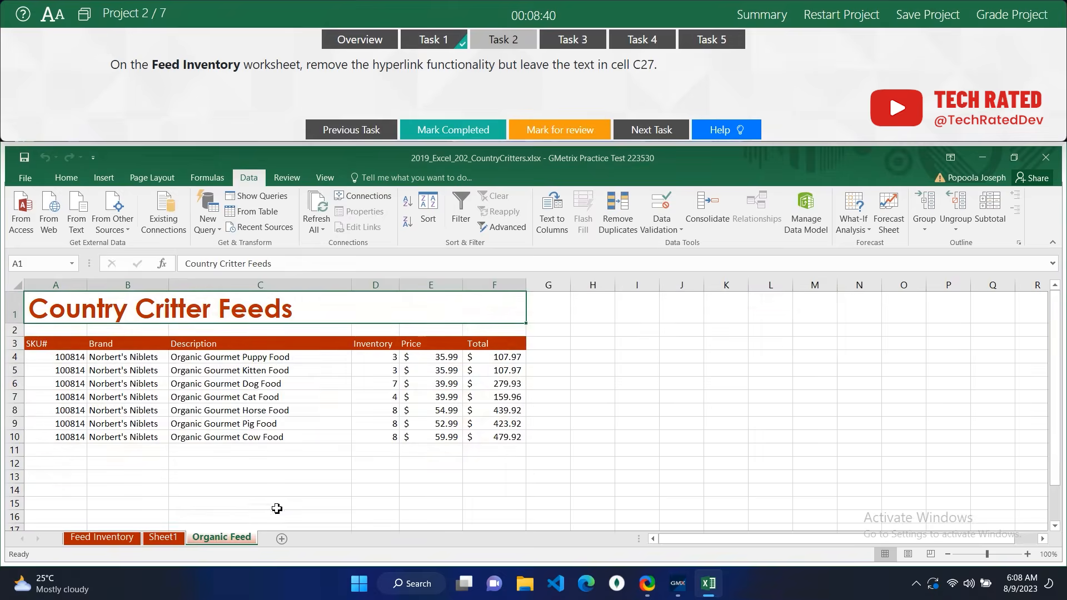
left_click(108, 539)
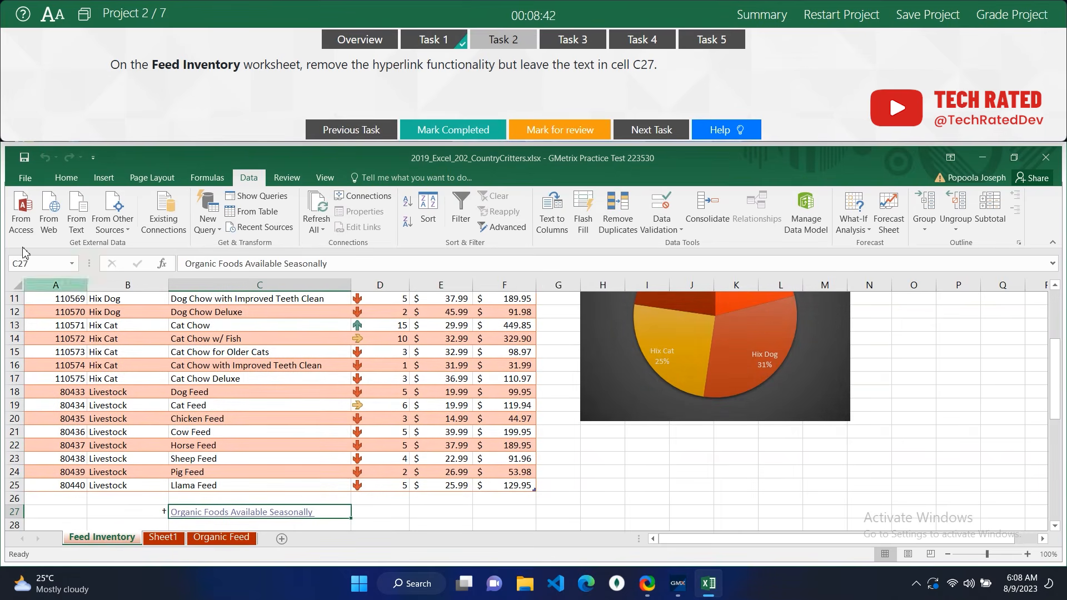
Remove the hyperlink from cell C27 on the Feed Inventory worksheet while keeping its text.
left_click(43, 264)
left_click(44, 265)
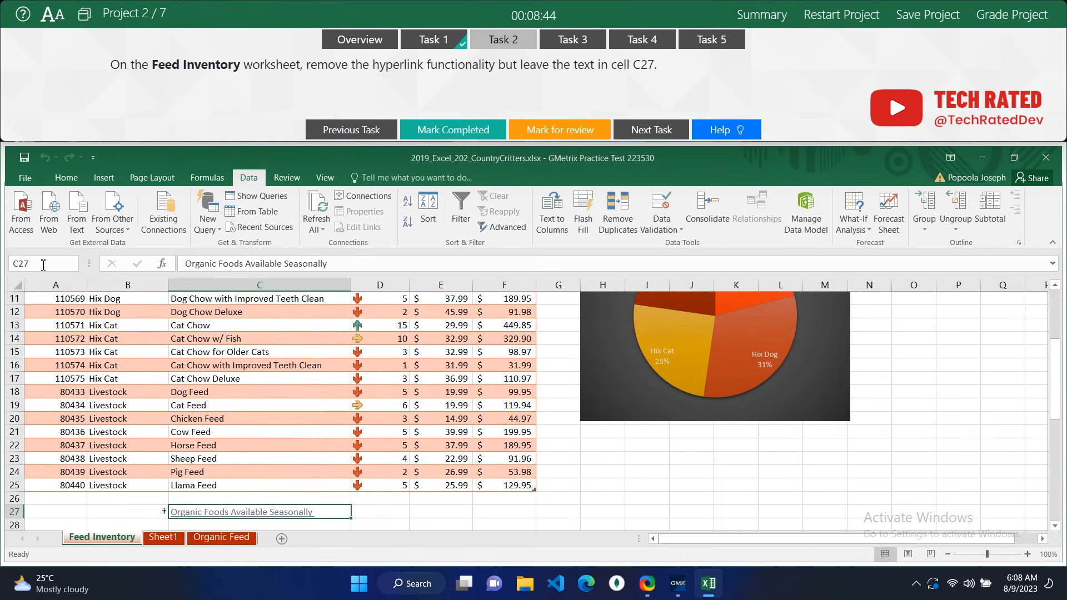
right_click(287, 514)
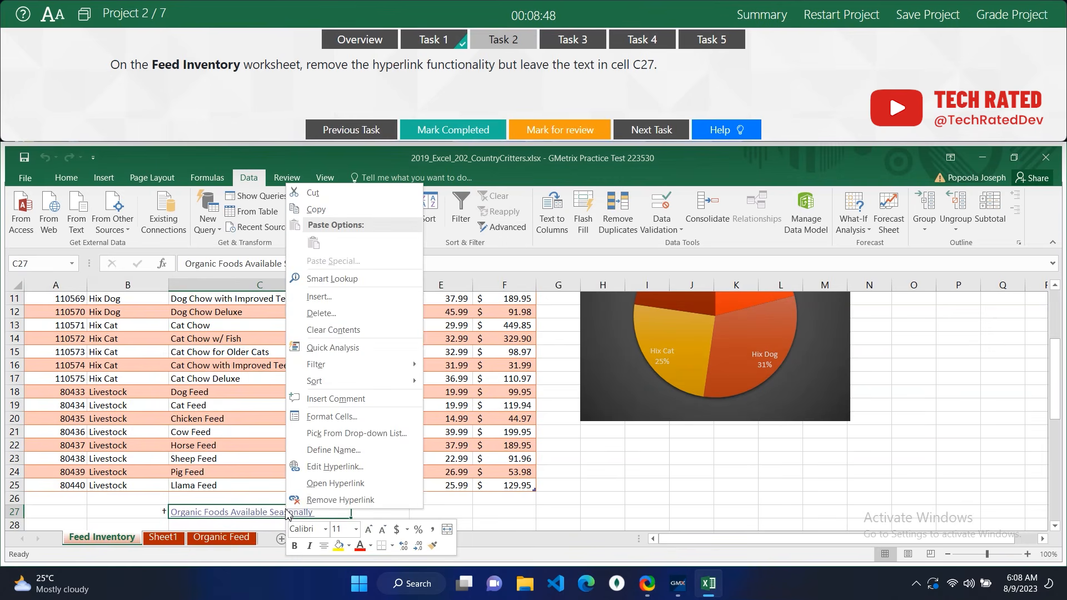
left_click(334, 501)
left_click(388, 512)
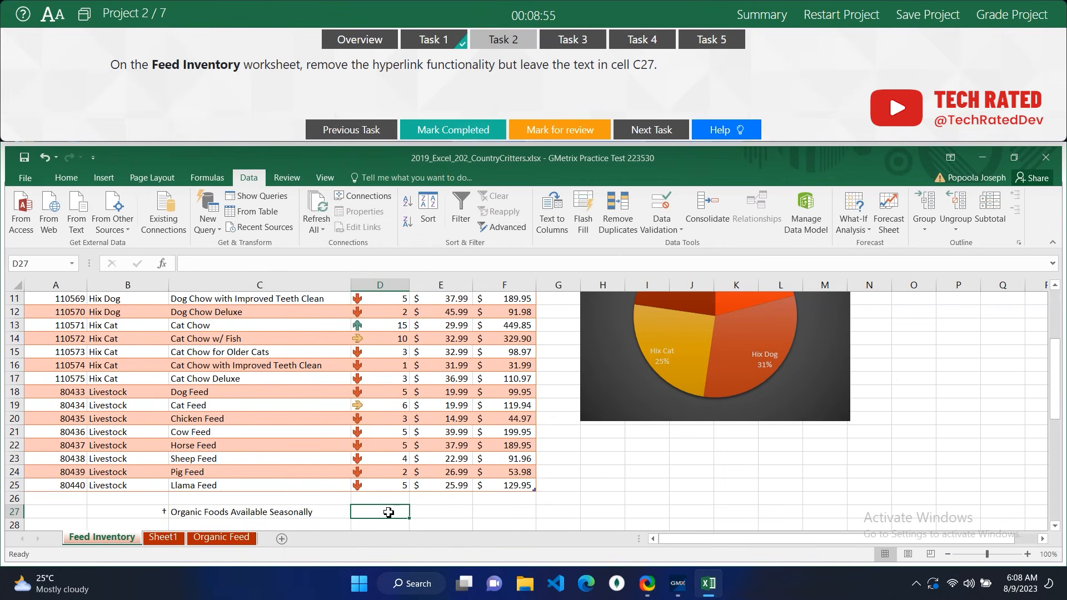
left_click(272, 511)
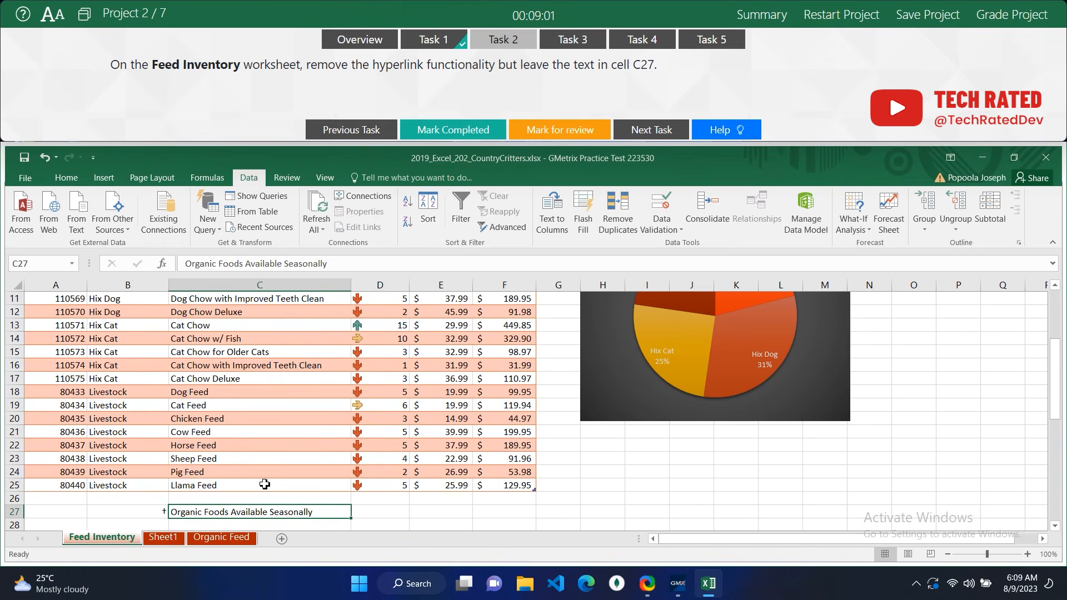
Mark Task 2 of Project 2 completed and move on to Task 3.
left_click(449, 130)
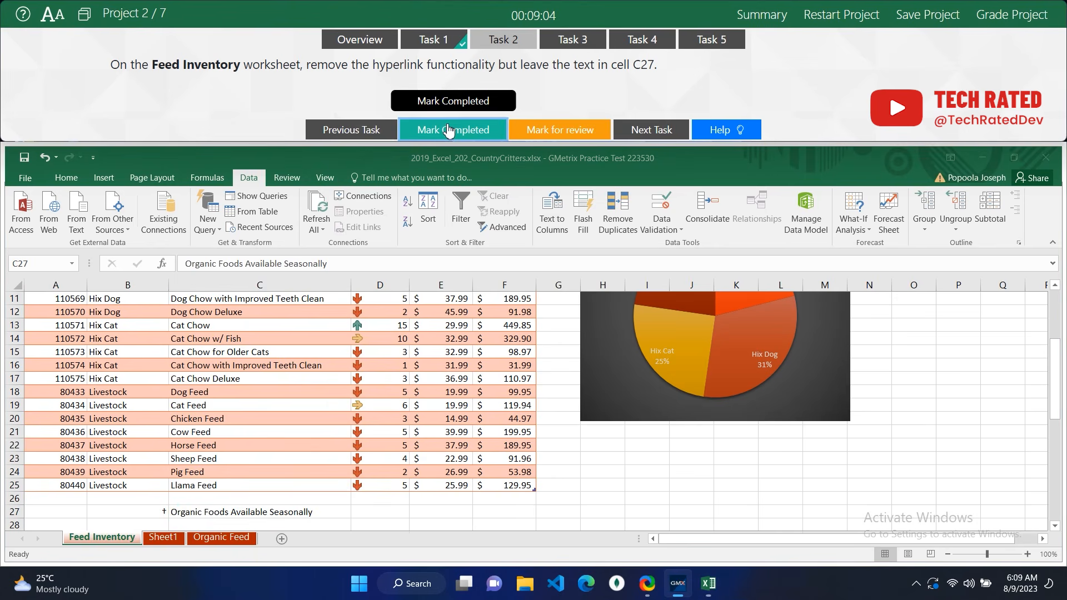
left_click(664, 130)
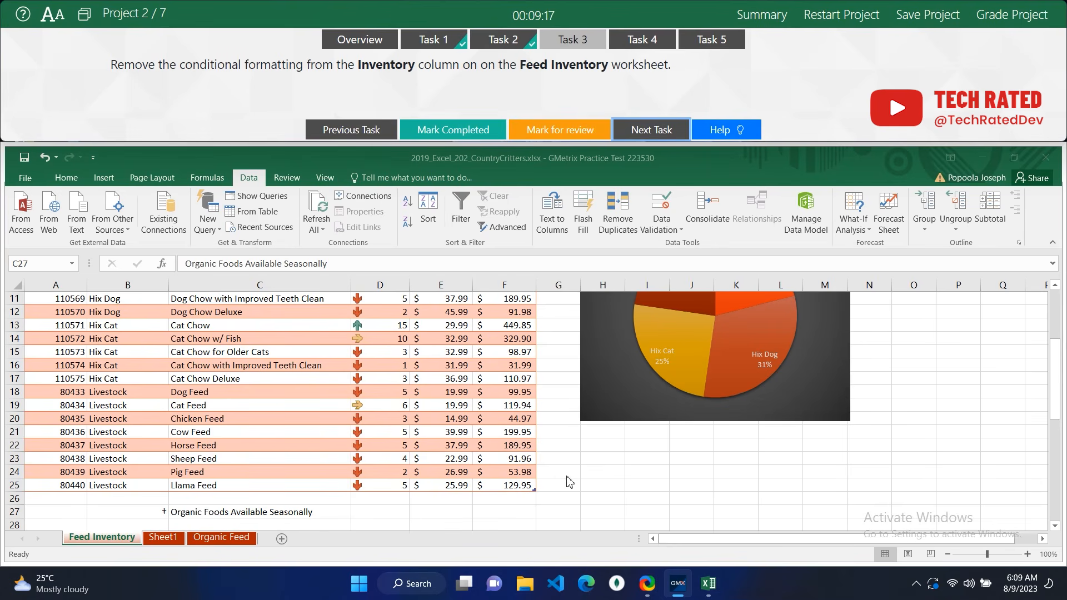
Clear the conditional formatting rules from the Inventory column cells D4:D25 on the Feed Inventory worksheet.
scroll(568, 481, "up", 4)
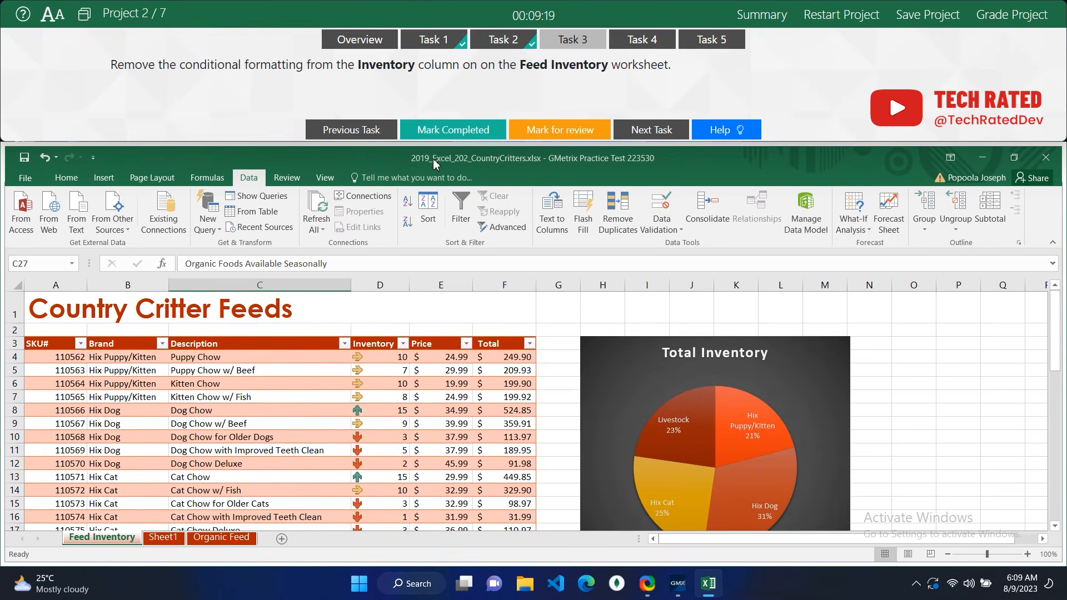
left_click(381, 351)
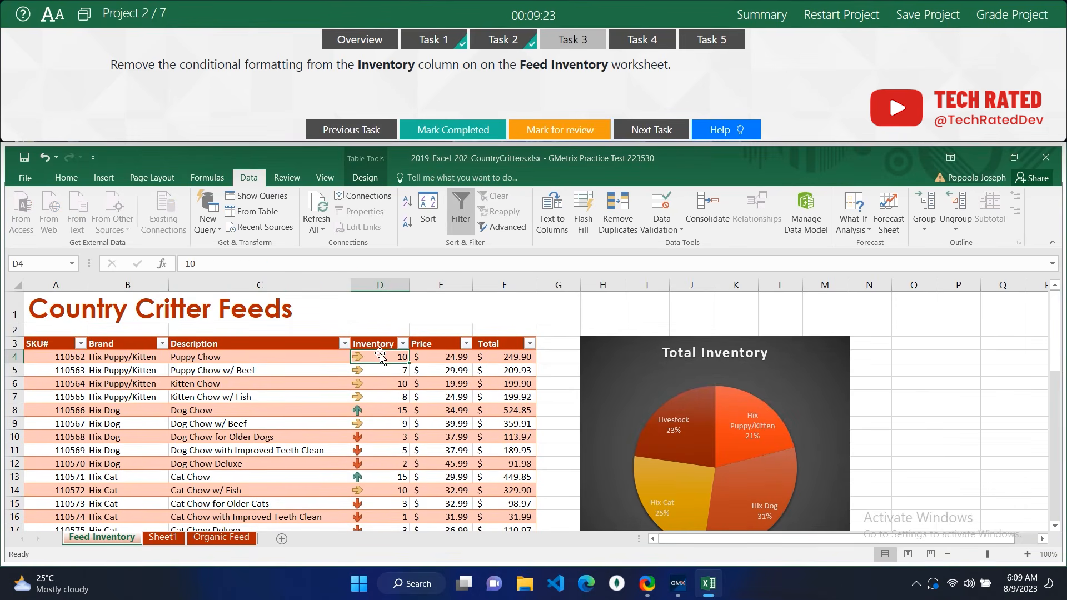
scroll(386, 394, "down", 1)
scroll(390, 409, "down", 3)
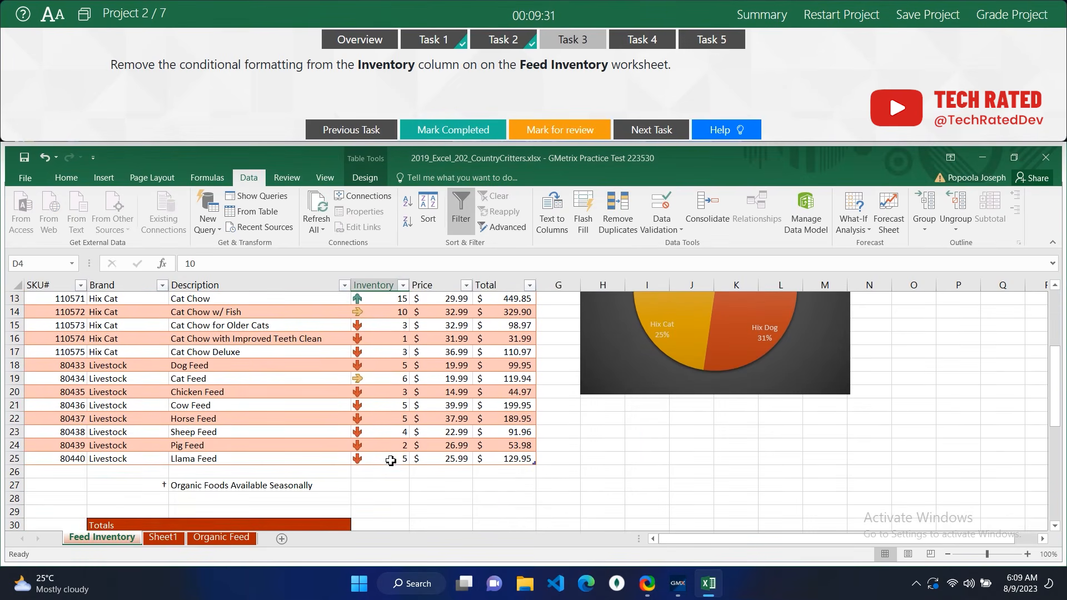
left_click(404, 454, "shift")
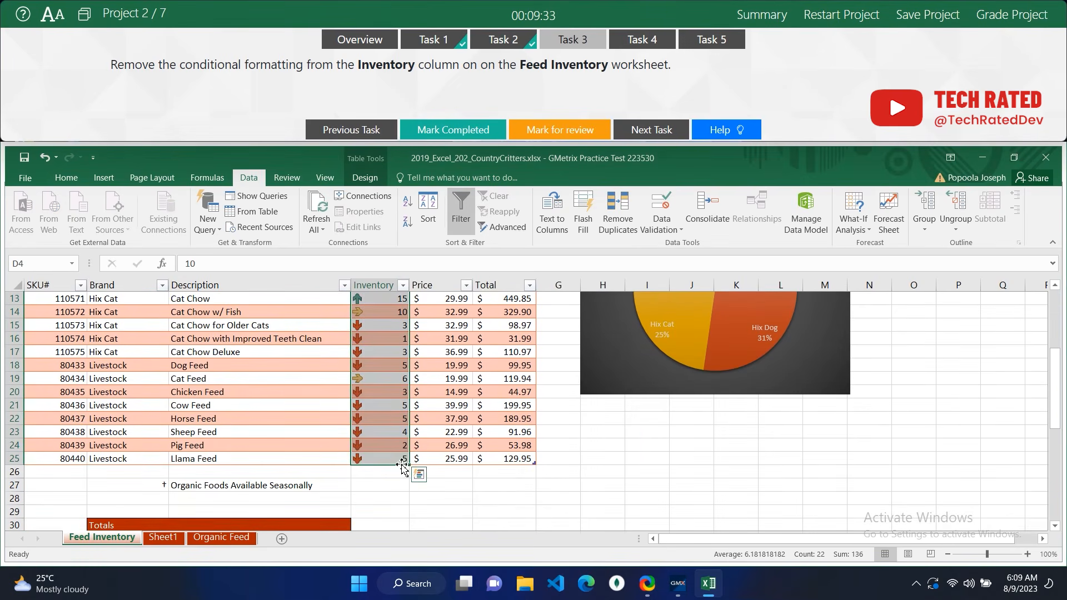
scroll(399, 461, "up", 4)
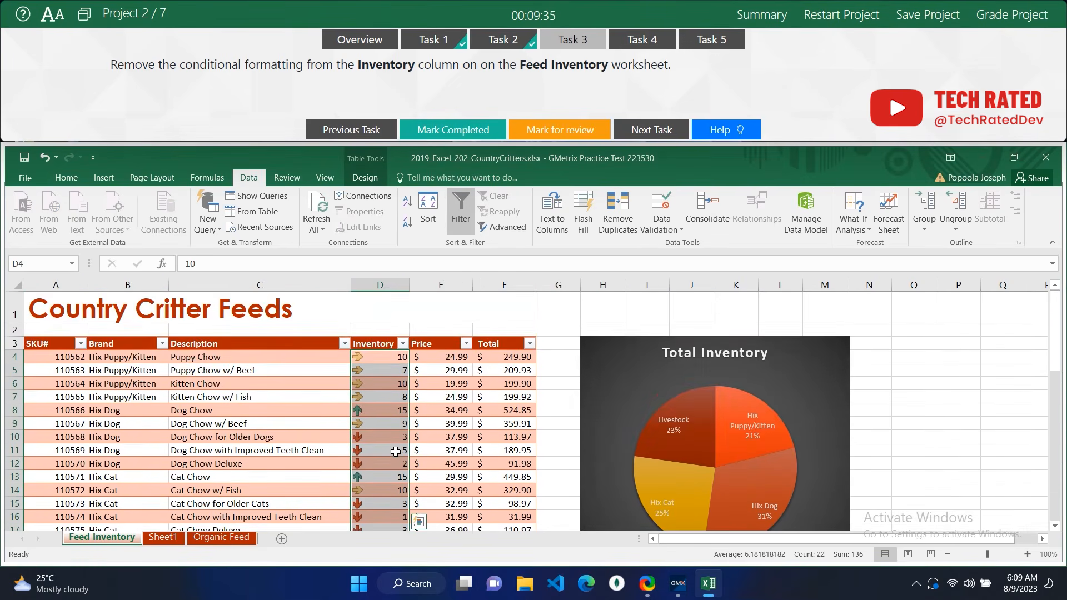
left_click(71, 177)
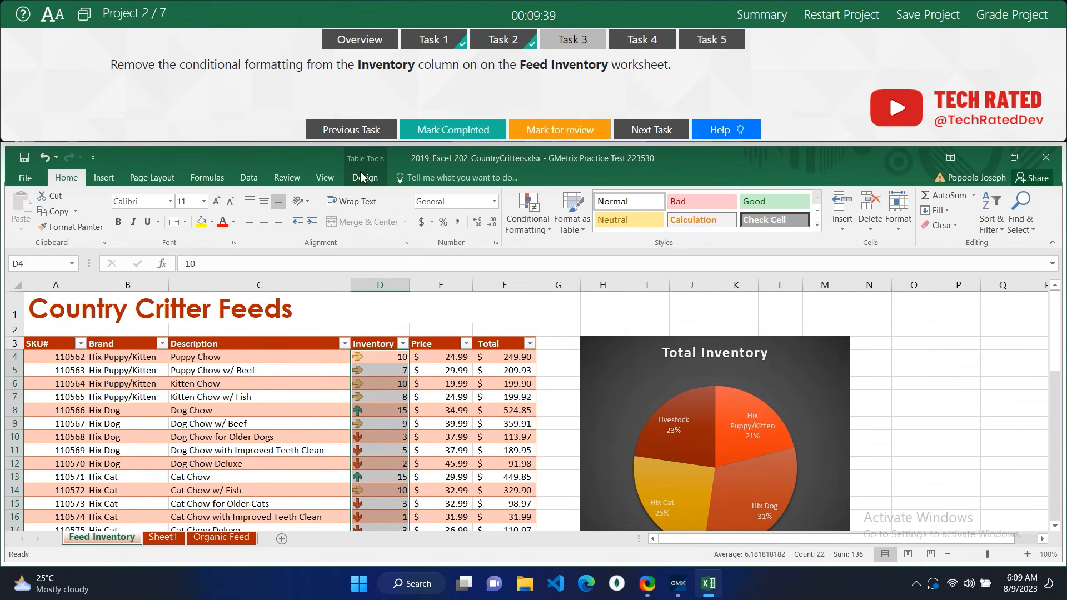
left_click(551, 232)
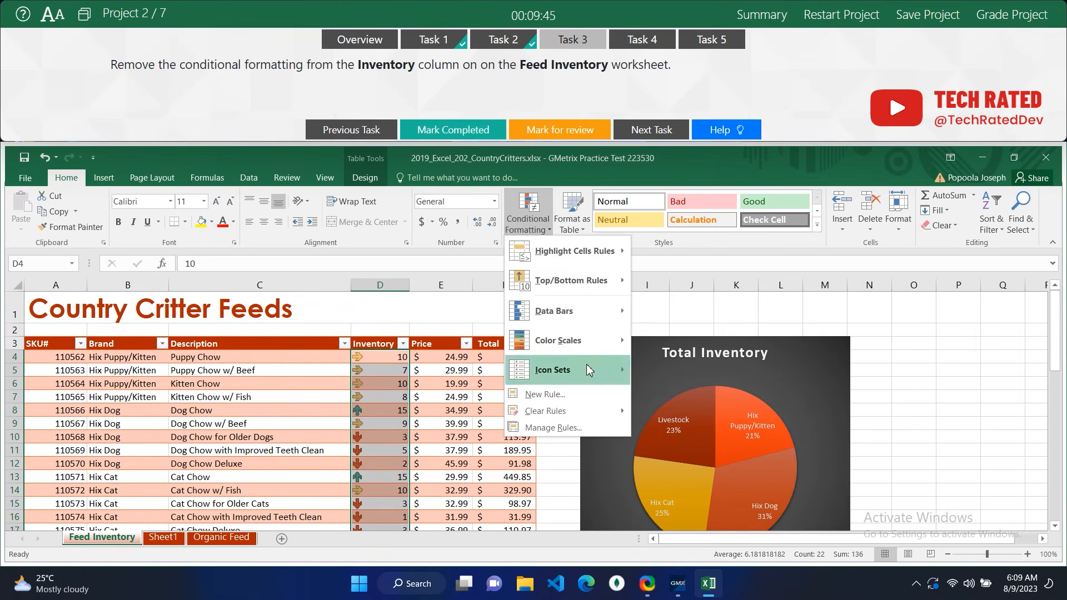
mouse_move(599, 416)
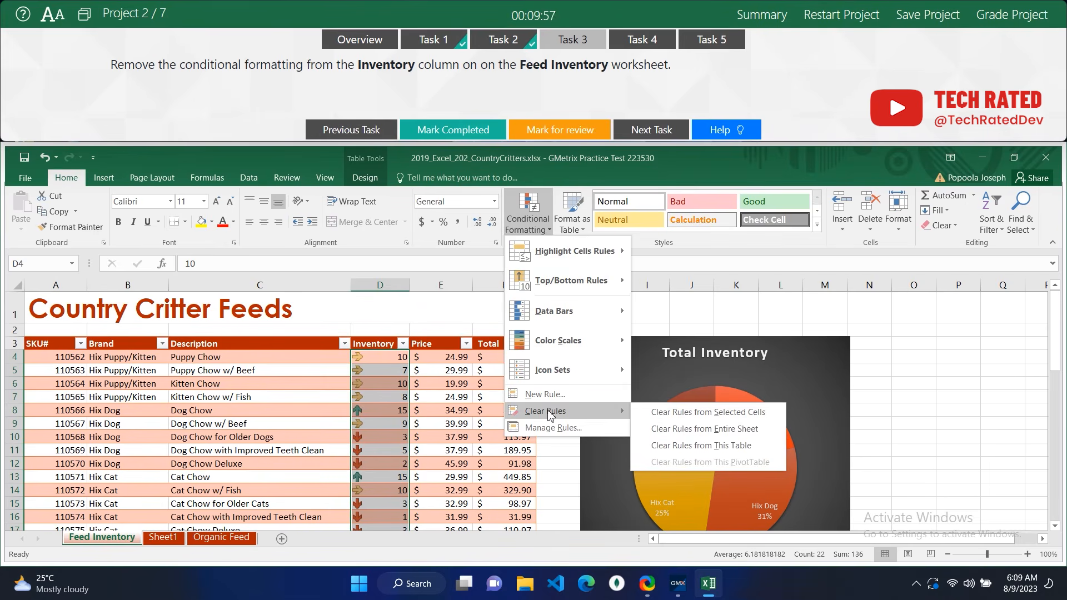
left_click(648, 417)
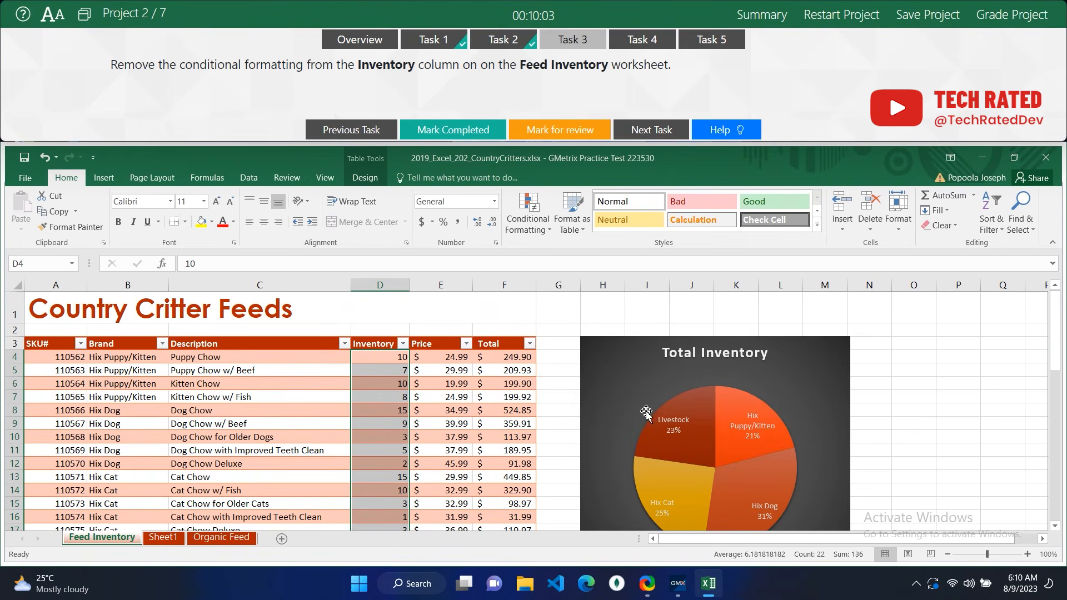
scroll(379, 365, "down", 3)
scroll(379, 365, "down", 2)
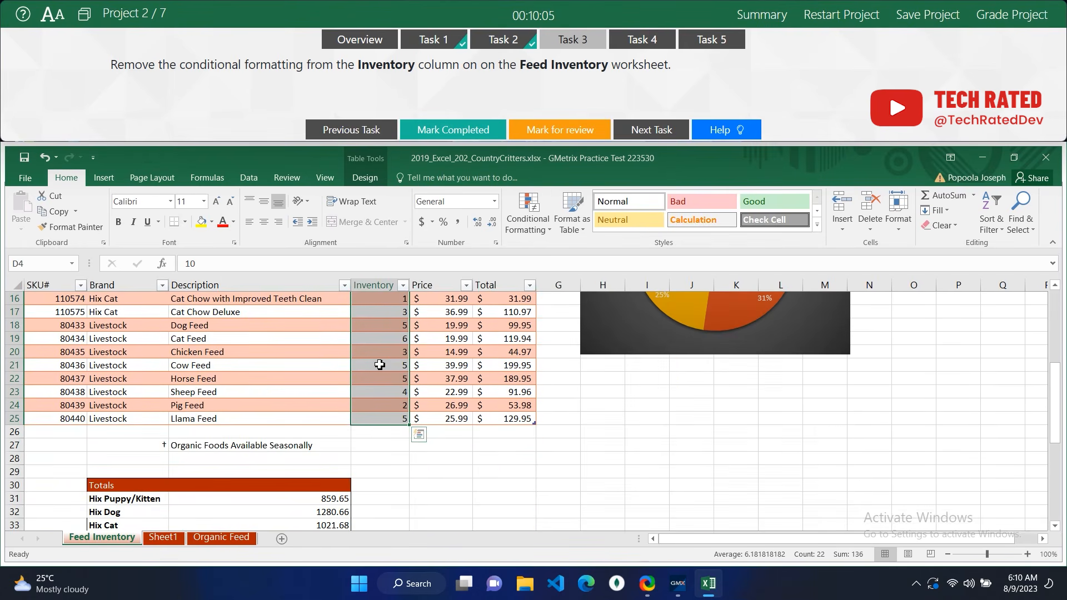
left_click(489, 485)
Mark Task 3 of Project 2 completed and move on to Task 4.
left_click(477, 136)
left_click(476, 136)
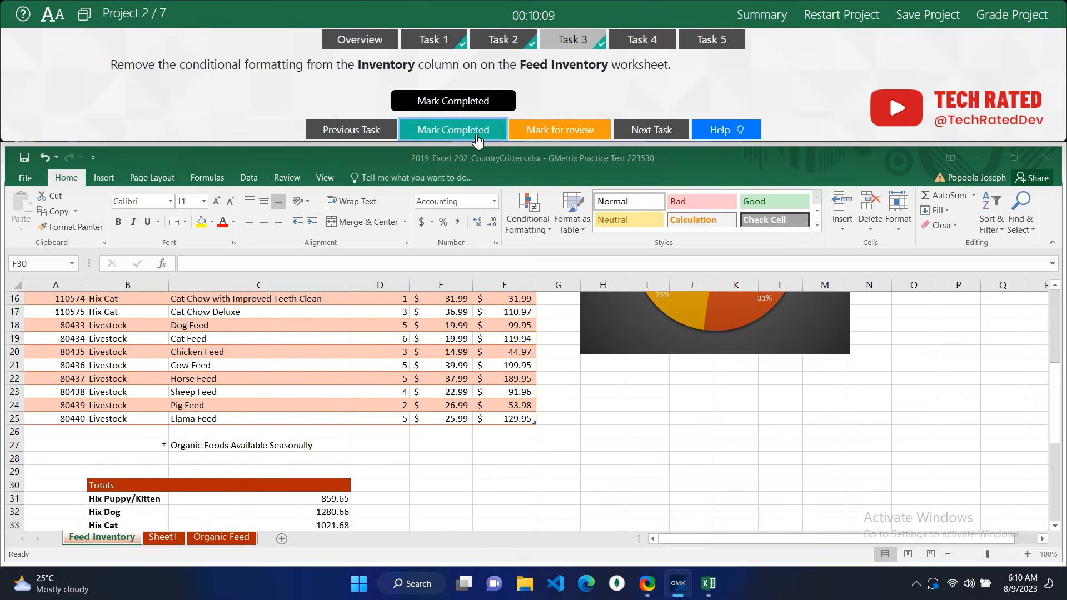
left_click(657, 130)
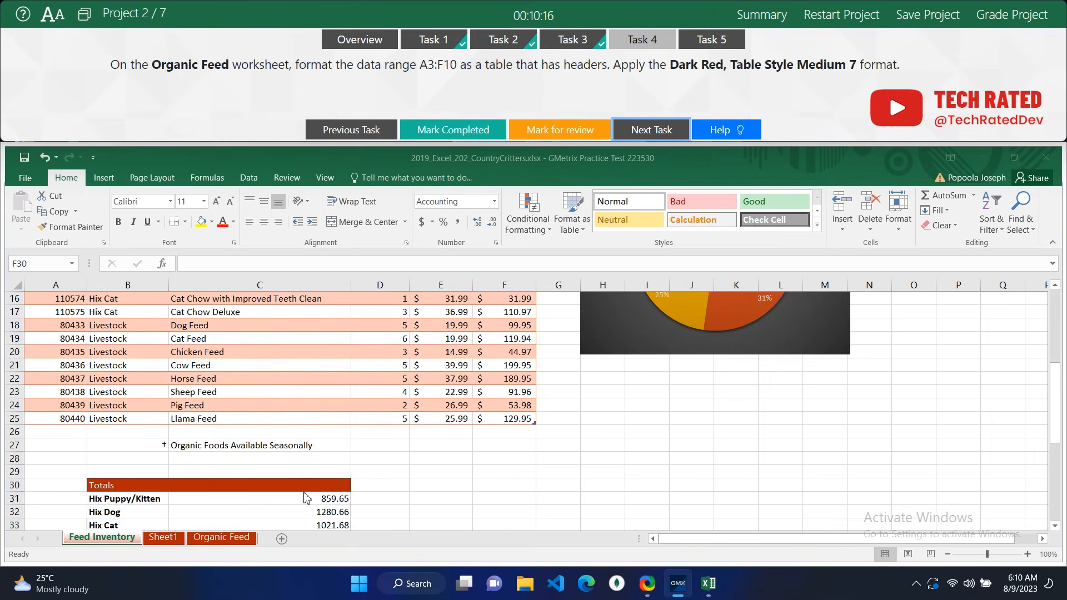
Format the range A3:F10 on the Organic Feed worksheet as a table with headers, using Dark Red, Table Style Medium 7.
left_click(246, 539)
left_click(338, 488)
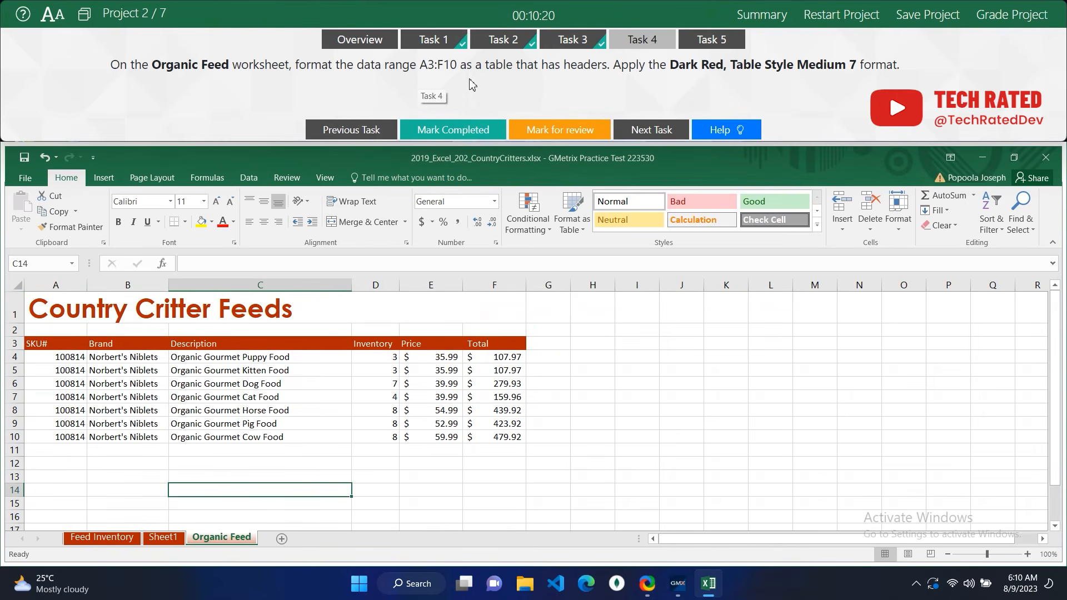
left_click(51, 265)
type("A3:F1")
type("0")
key("Return")
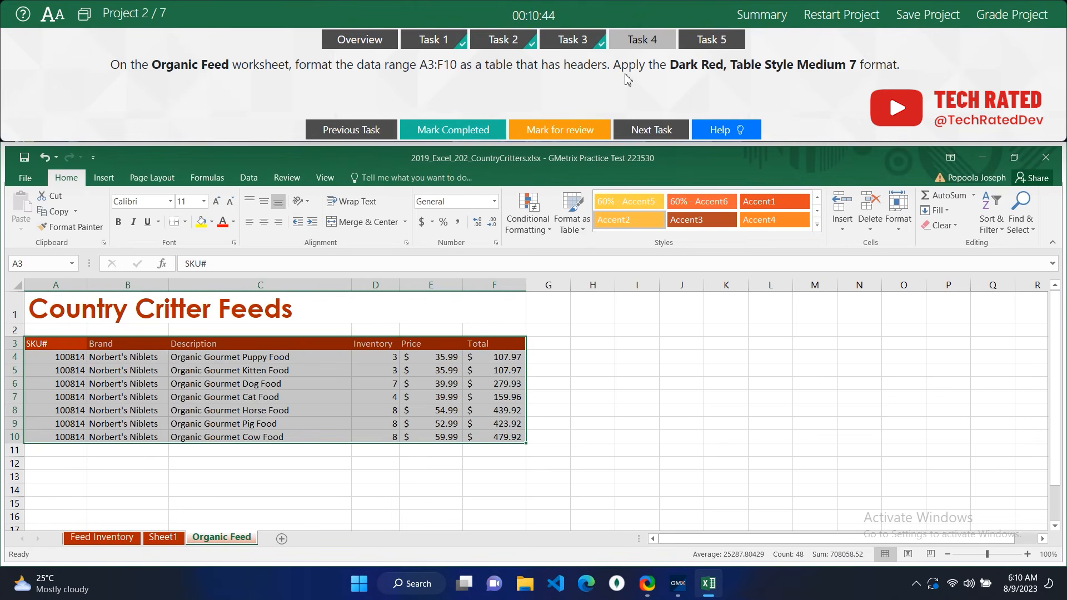
left_click(580, 232)
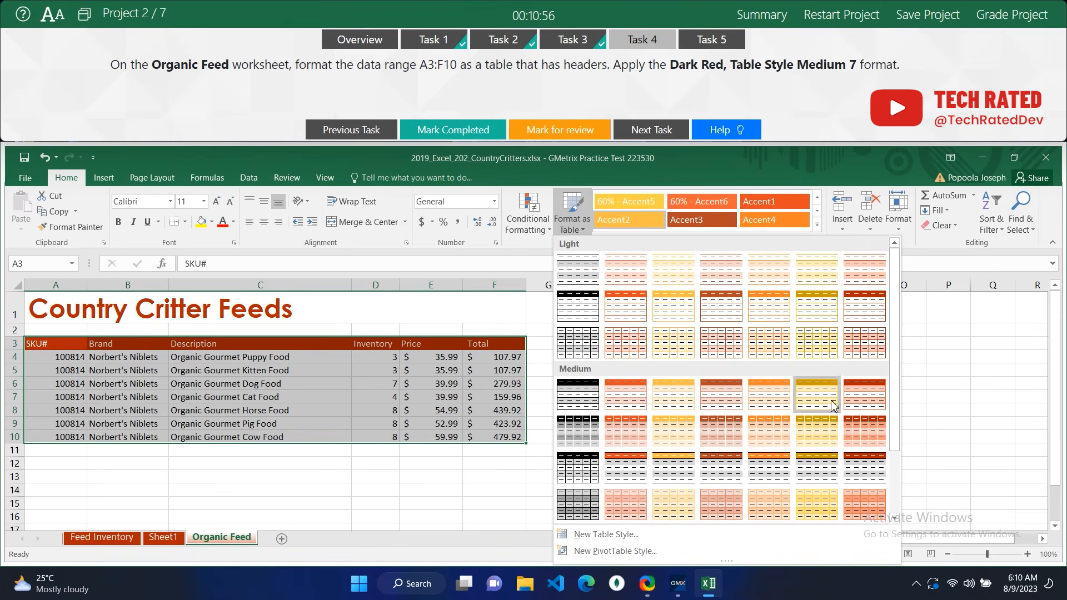
left_click(867, 395)
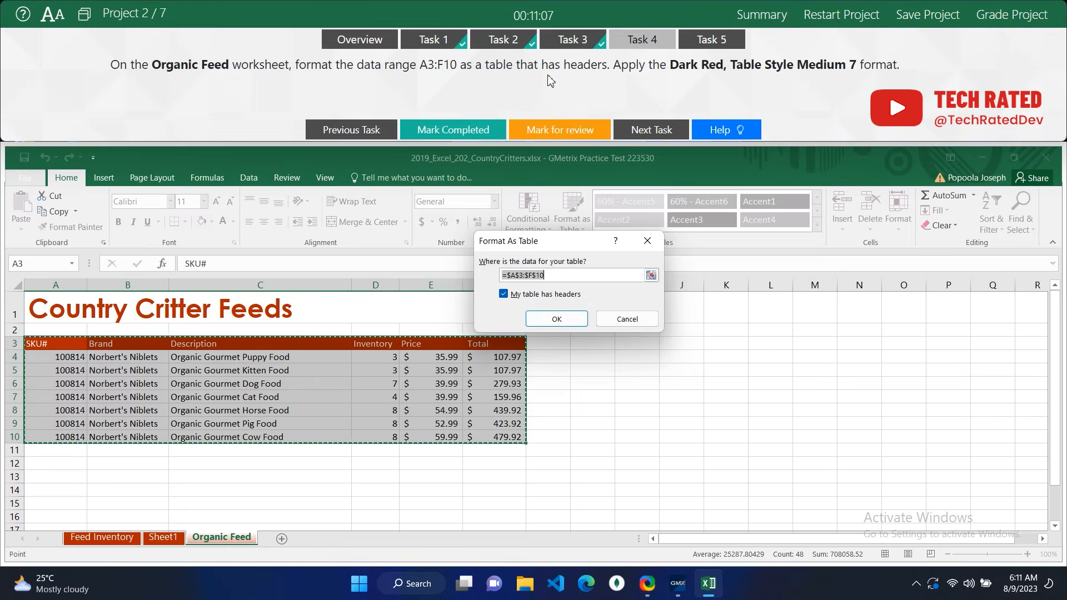
left_click(557, 319)
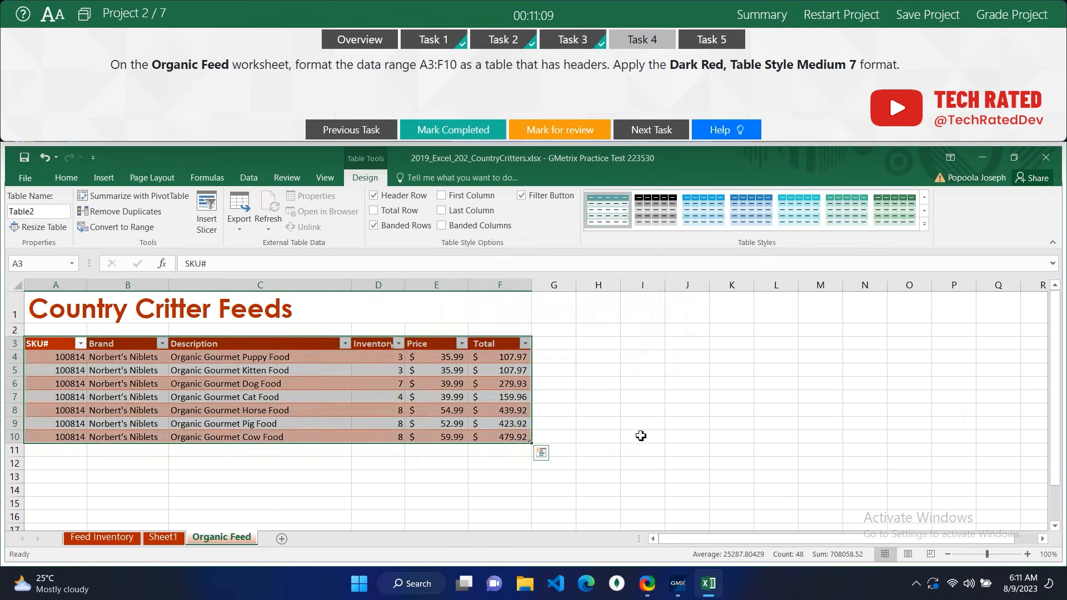
left_click(639, 436)
Mark Task 4 of Project 2 completed and move on to Task 5.
left_click(444, 129)
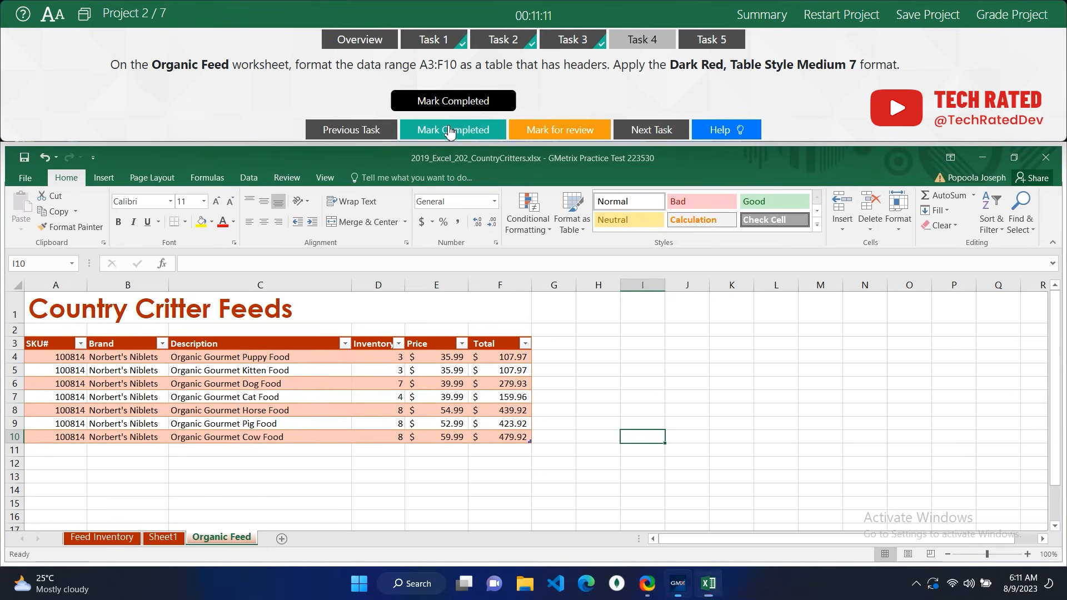
left_click(639, 134)
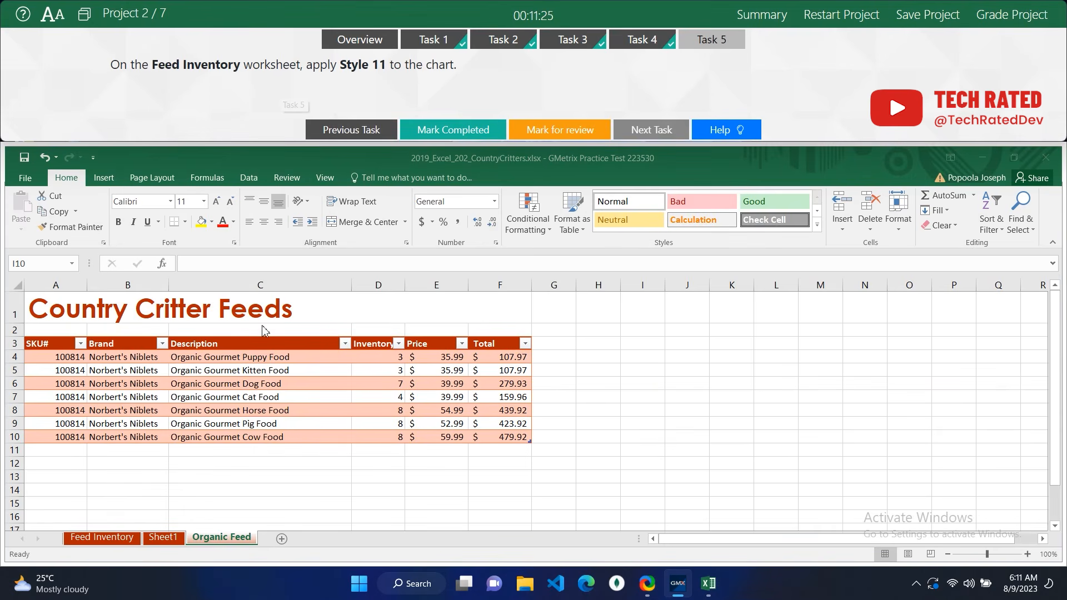
Apply Style 11 to the Total Inventory pie chart on the Feed Inventory worksheet.
left_click(130, 541)
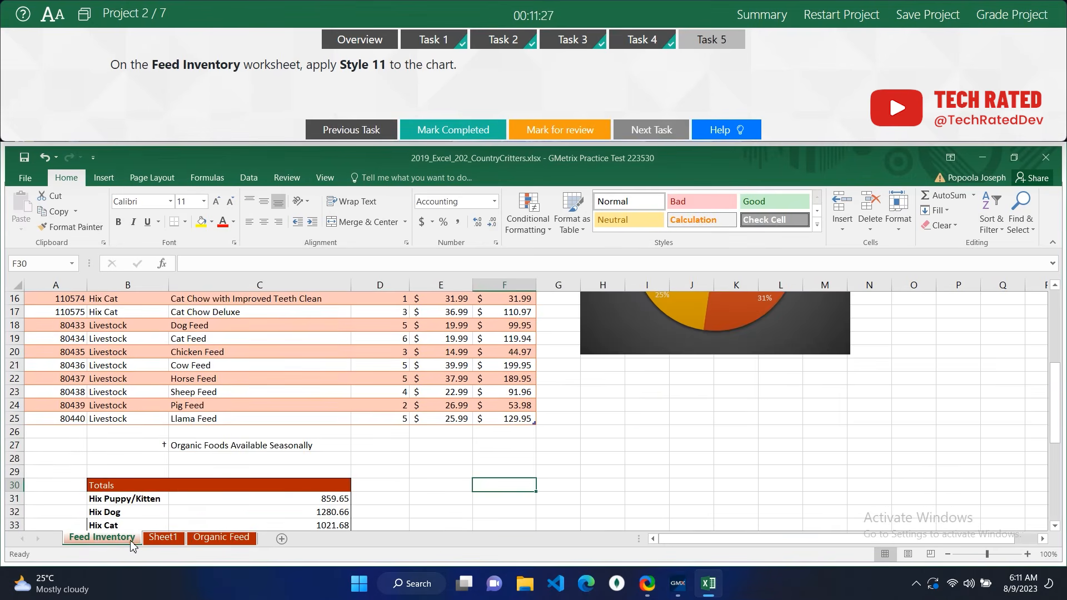
left_click(559, 458)
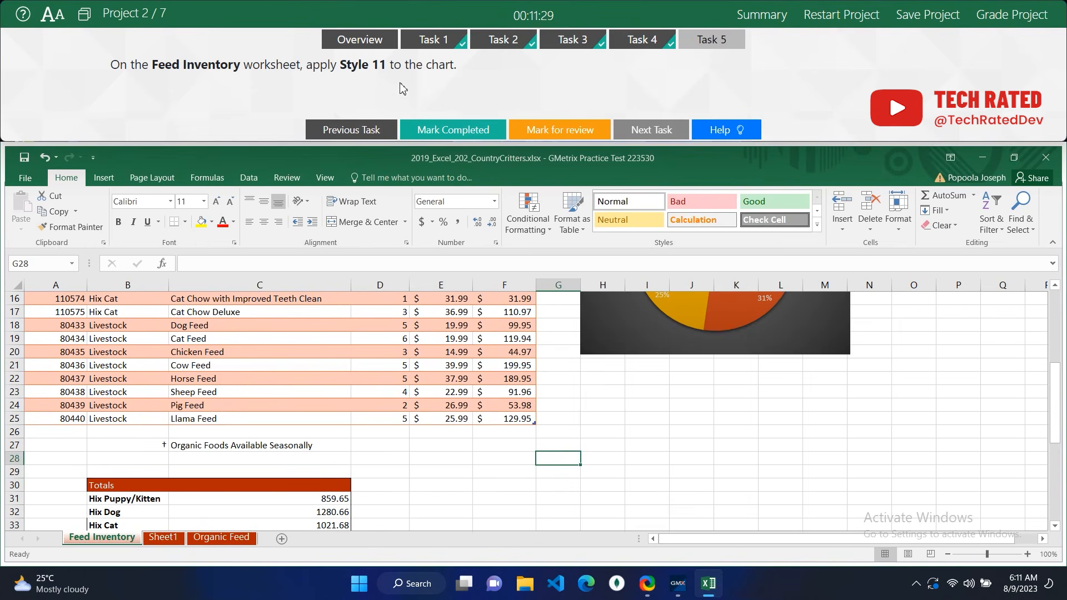
scroll(776, 417, "up", 5)
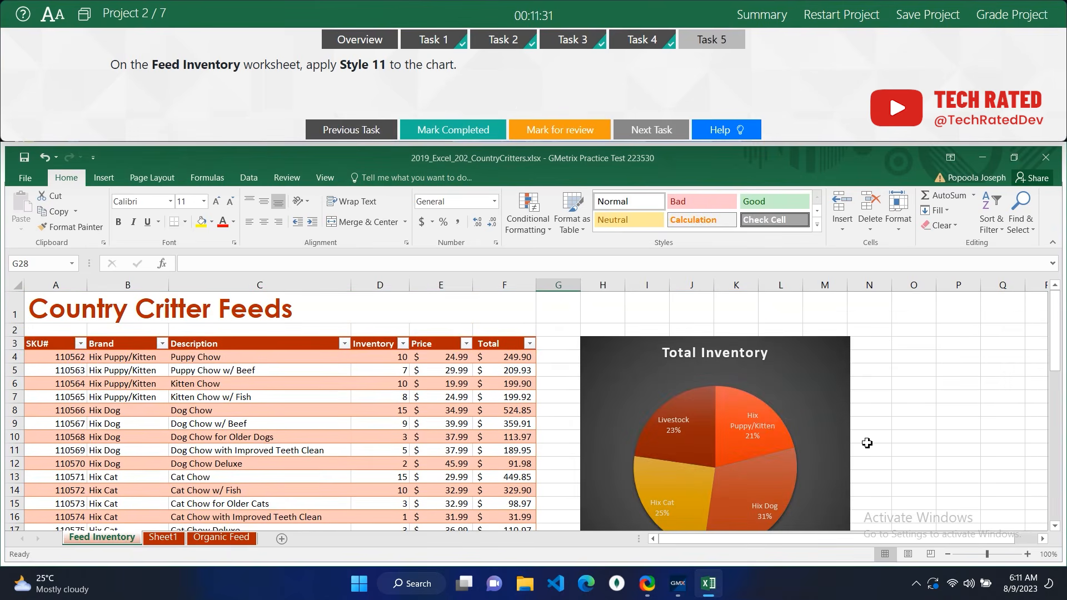
left_click(704, 388)
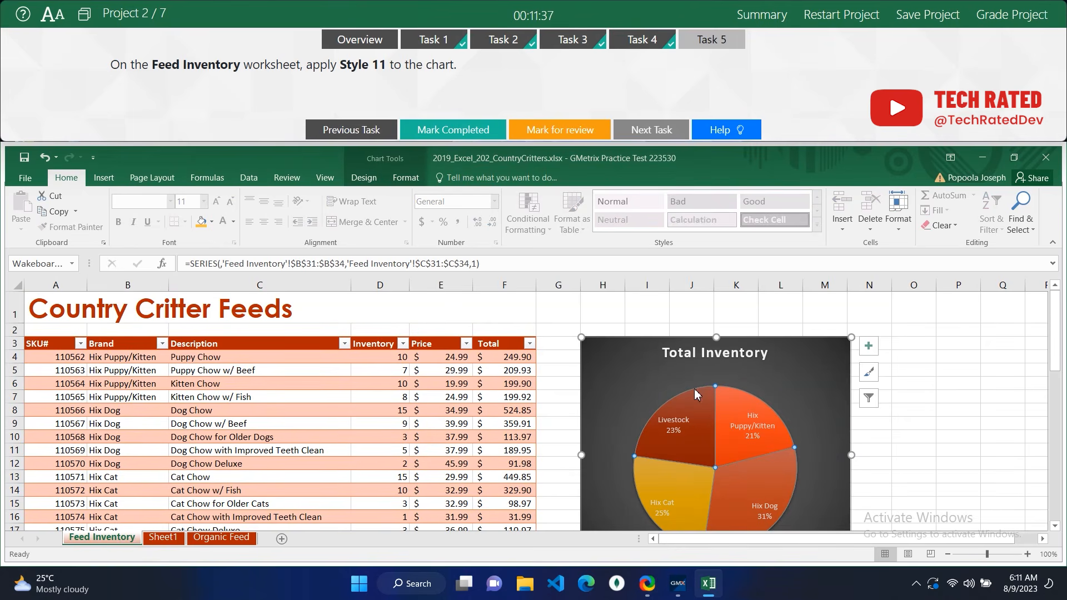
left_click(364, 178)
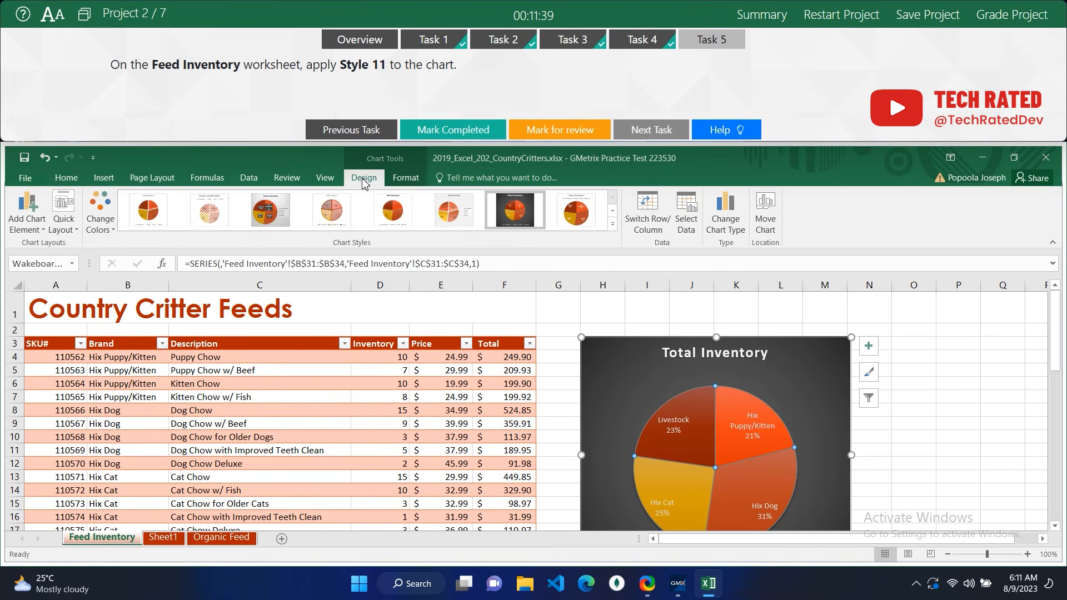
left_click(613, 226)
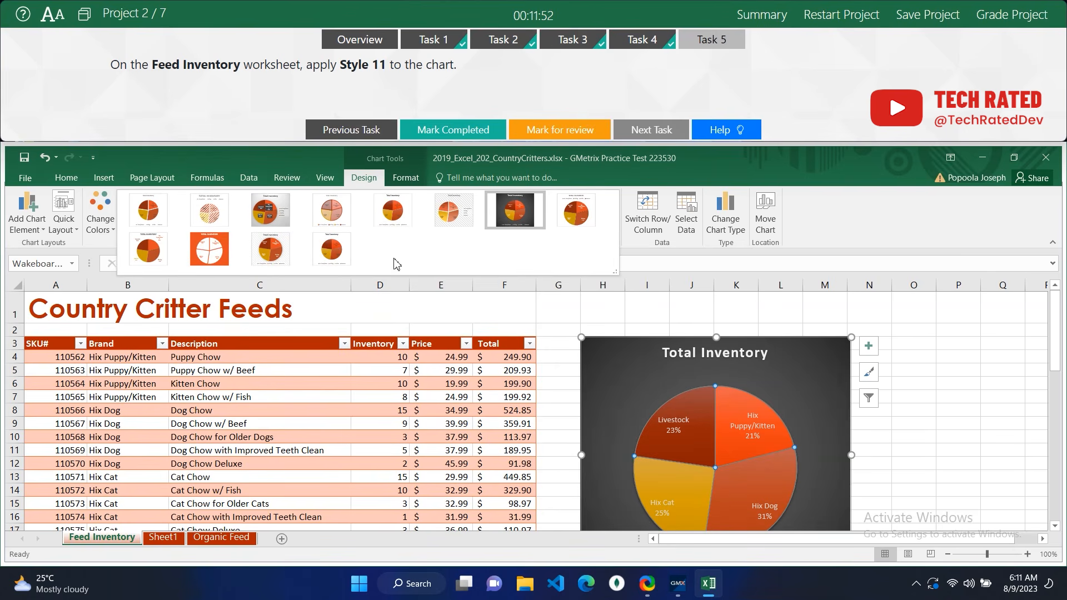
left_click(287, 258)
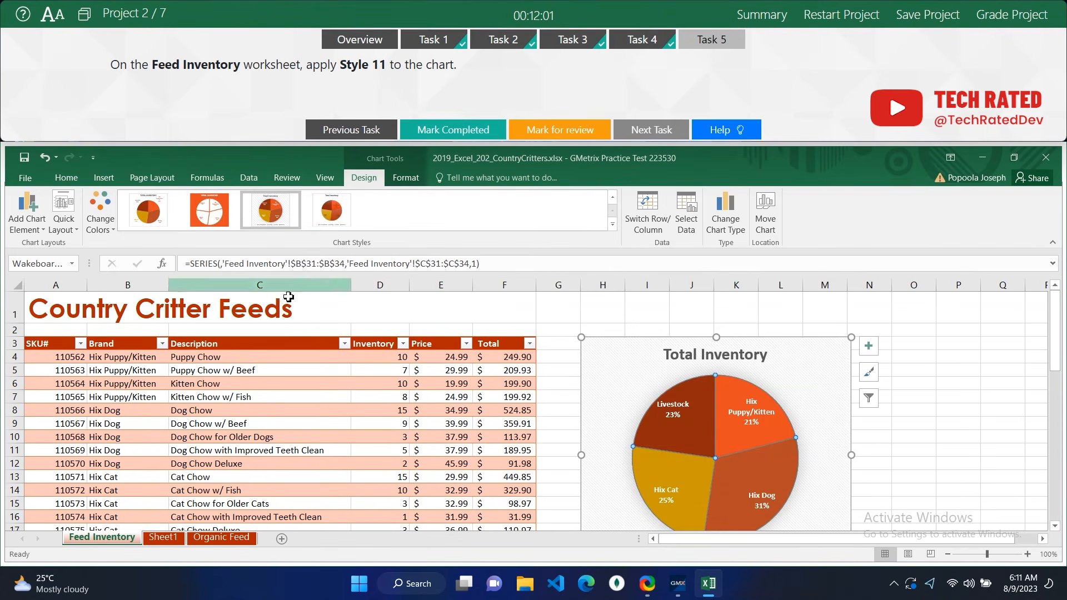
Mark Task 5 of Project 2 completed, then grade the project and continue to Project 3.
left_click(476, 132)
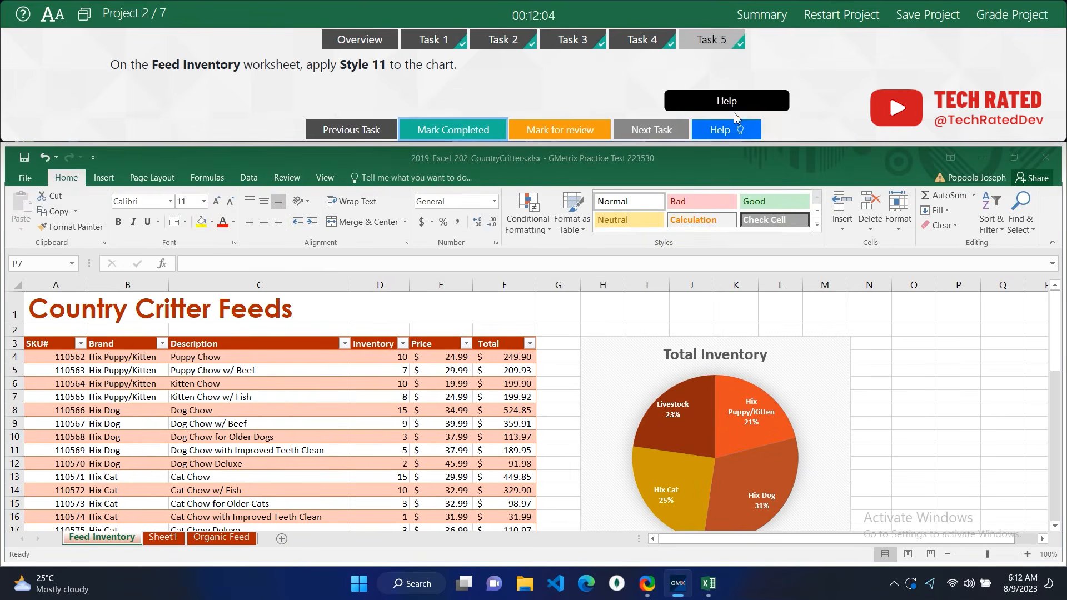
left_click(1010, 16)
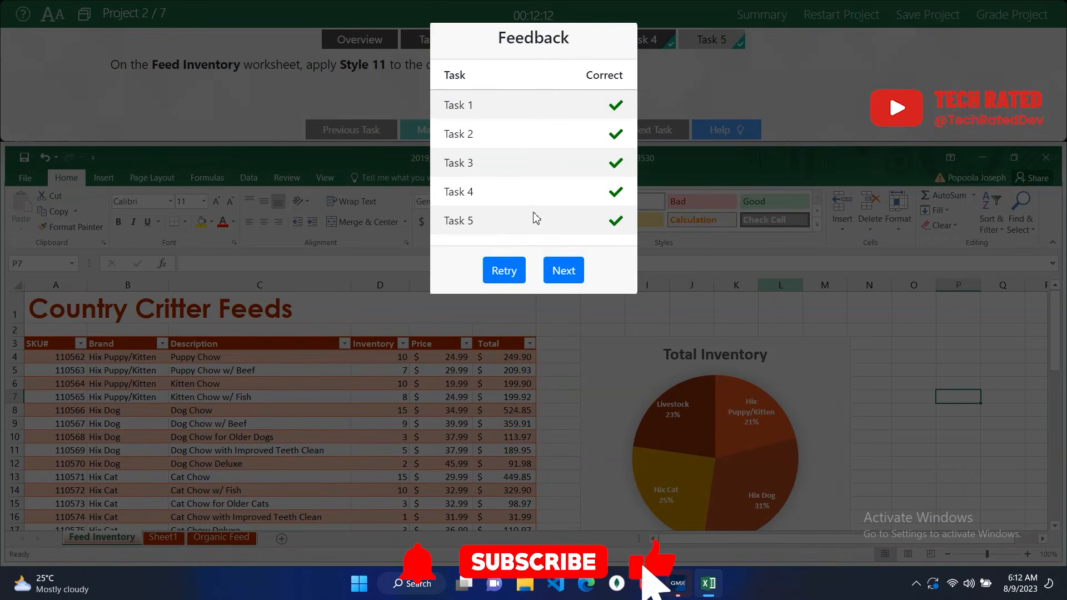
left_click(577, 270)
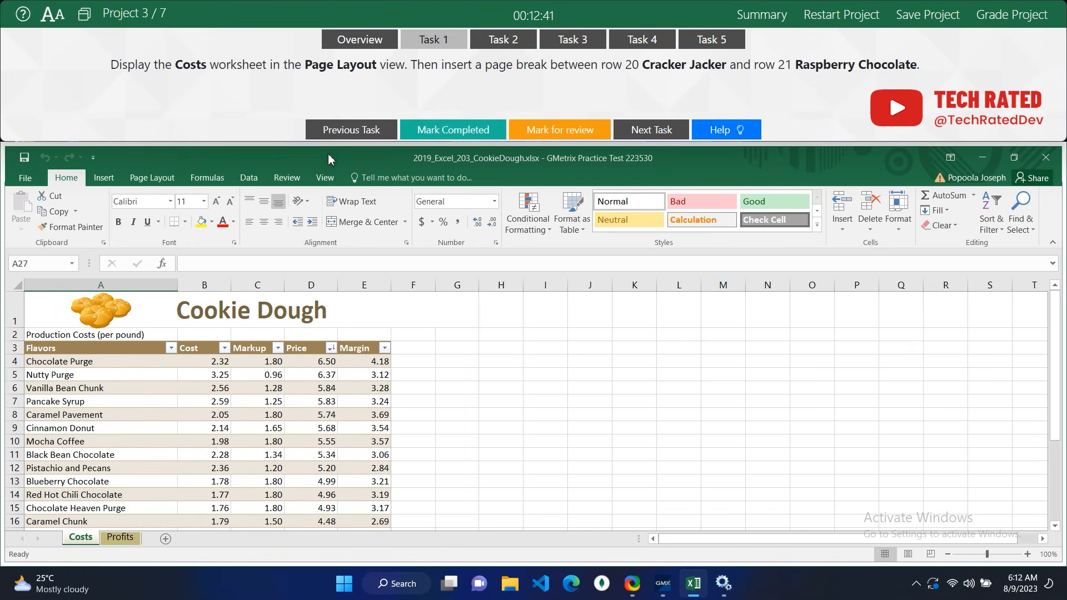
Display the Costs worksheet in Page Layout view and insert a page break between row 20 Cracker Jacker and row 21 Raspberry Chocolate.
left_click(331, 184)
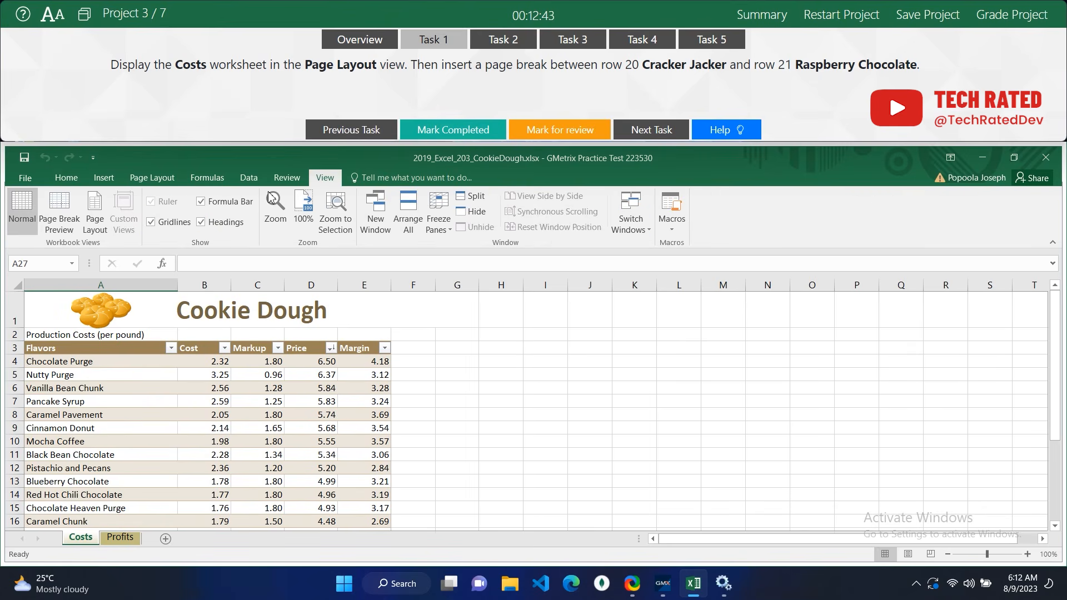
left_click(94, 221)
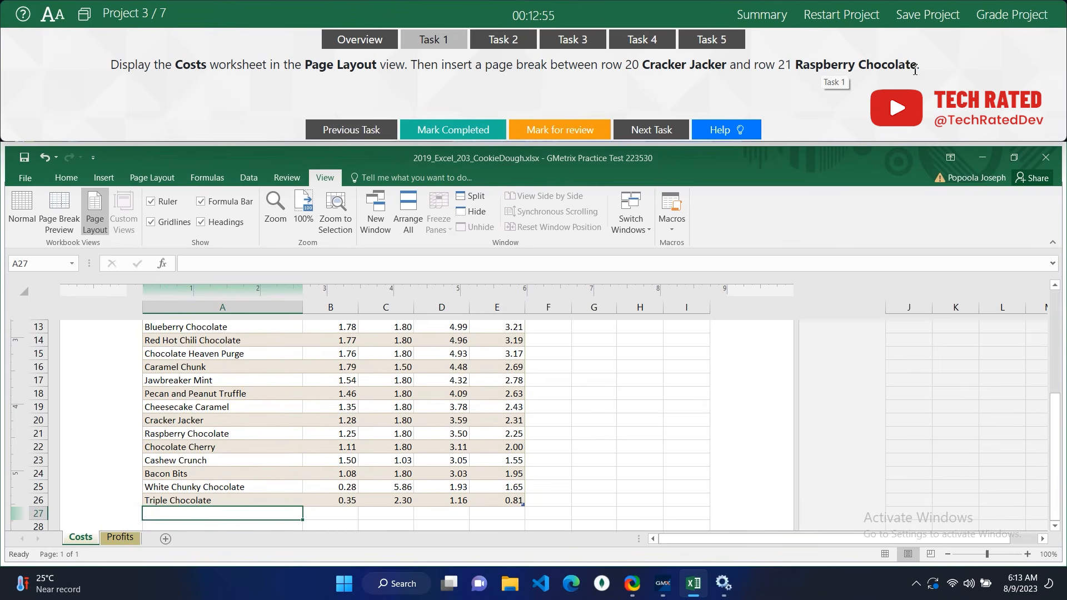
left_click(44, 435)
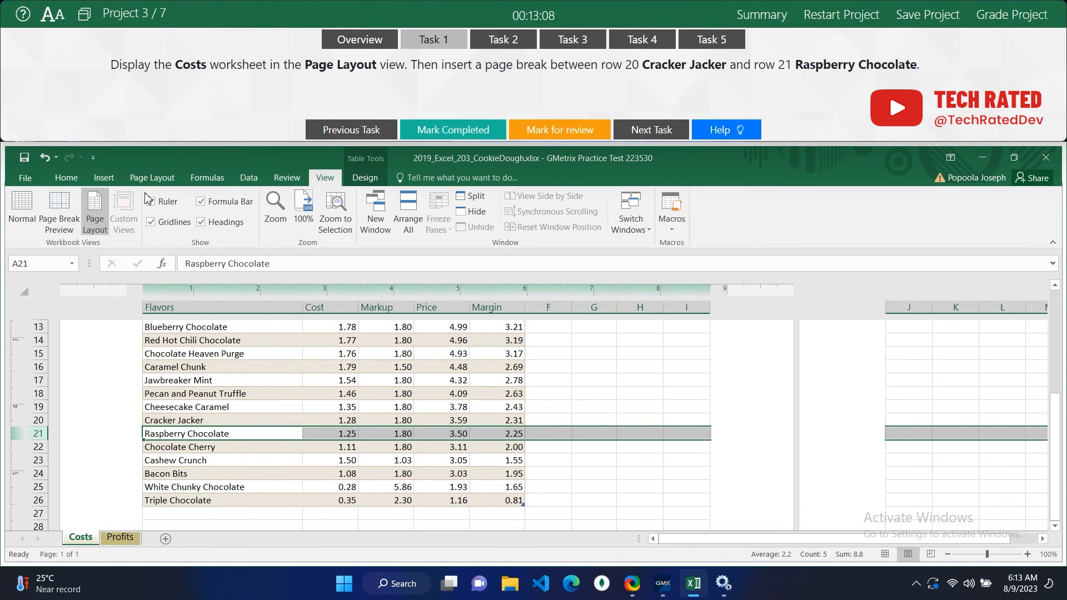
left_click(156, 181)
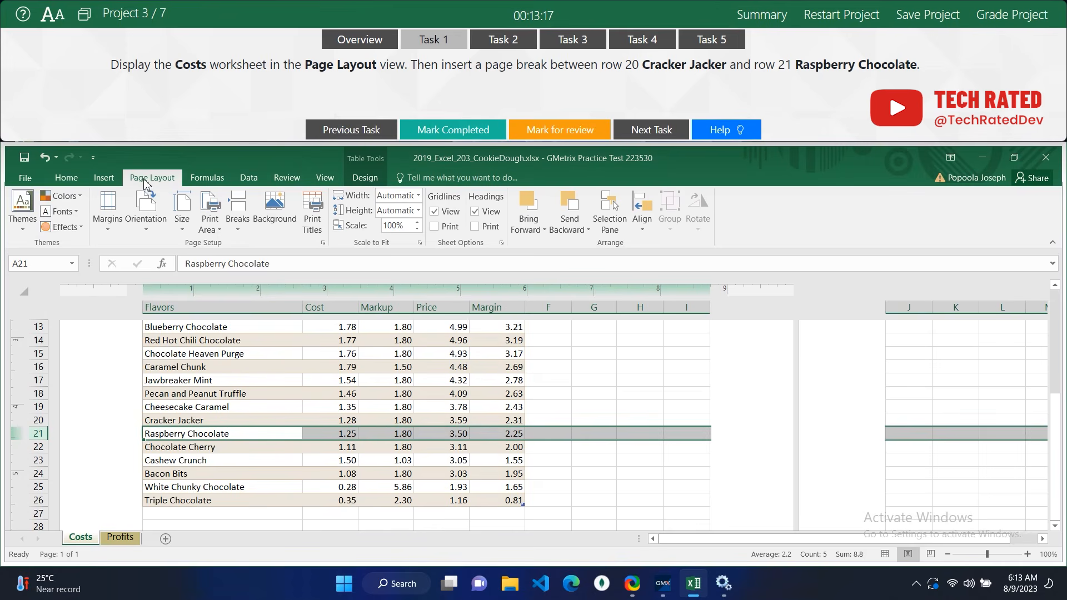
left_click(248, 236)
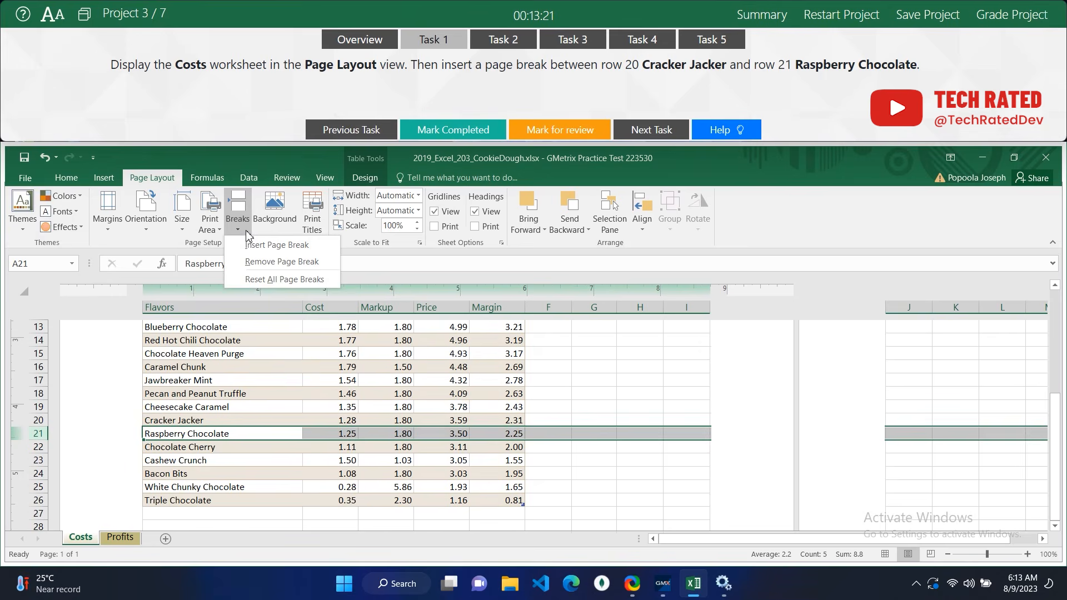
left_click(276, 254)
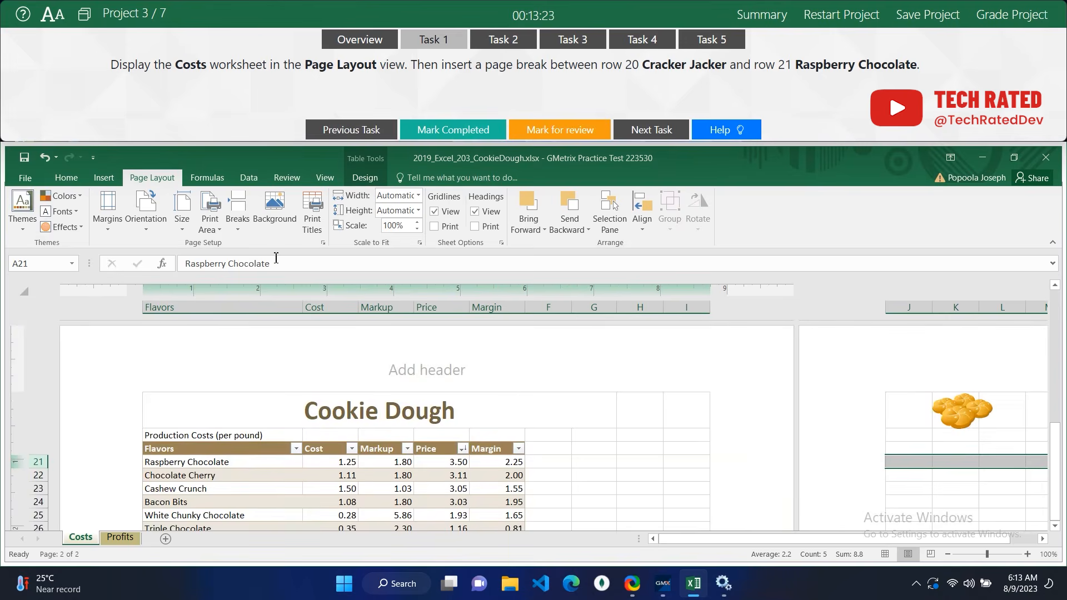
Mark Task 1 of Project 3 completed and move on to Task 2.
left_click(467, 131)
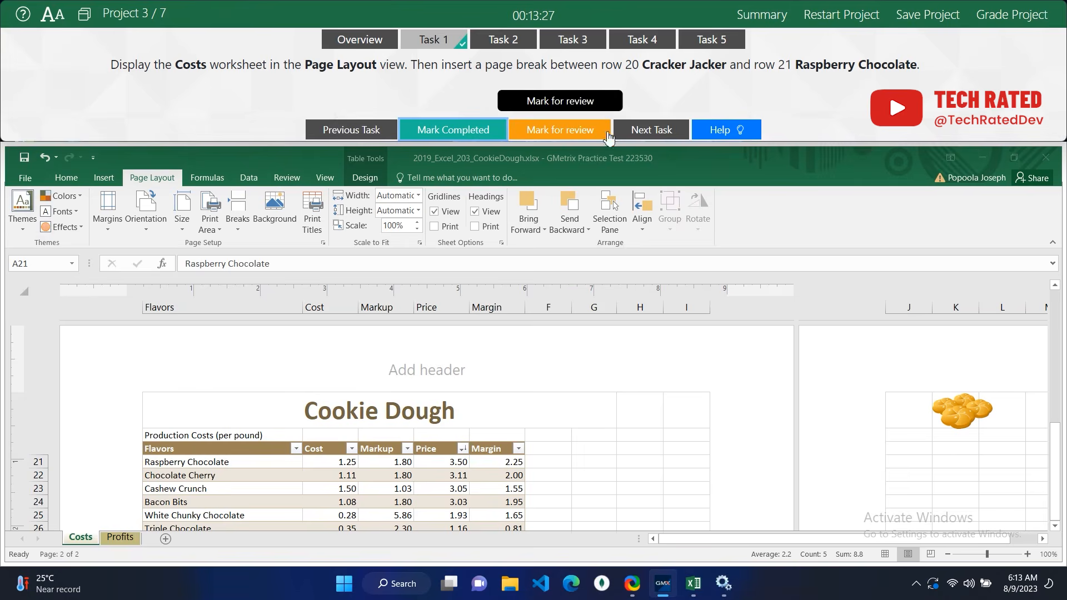
left_click(629, 137)
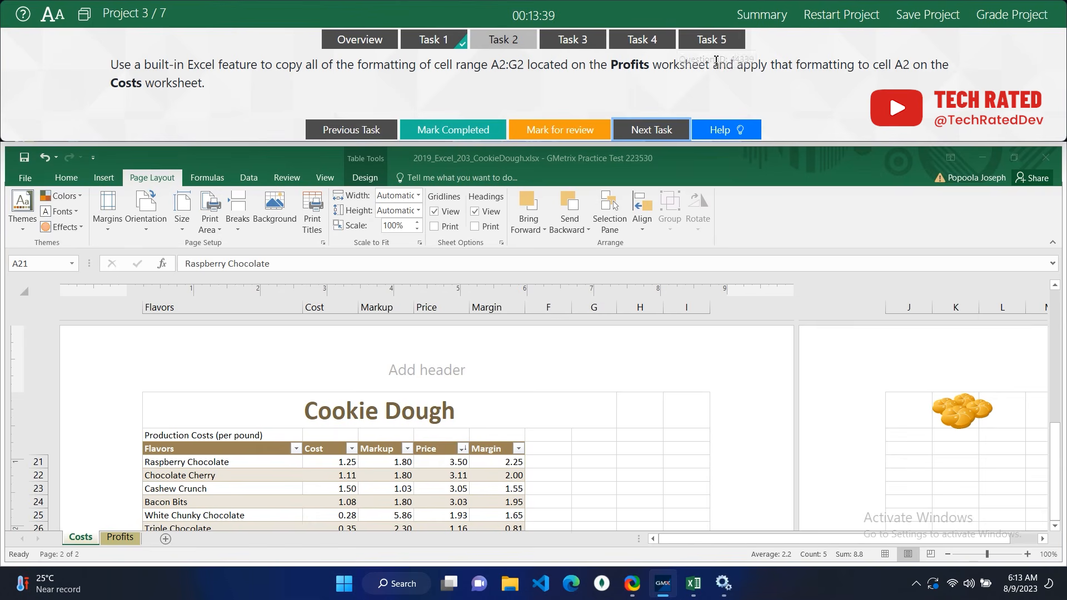
Copy the formatting of range A2:G2 on the Profits worksheet to cell A2 on the Costs worksheet with Format Painter.
left_click(119, 536)
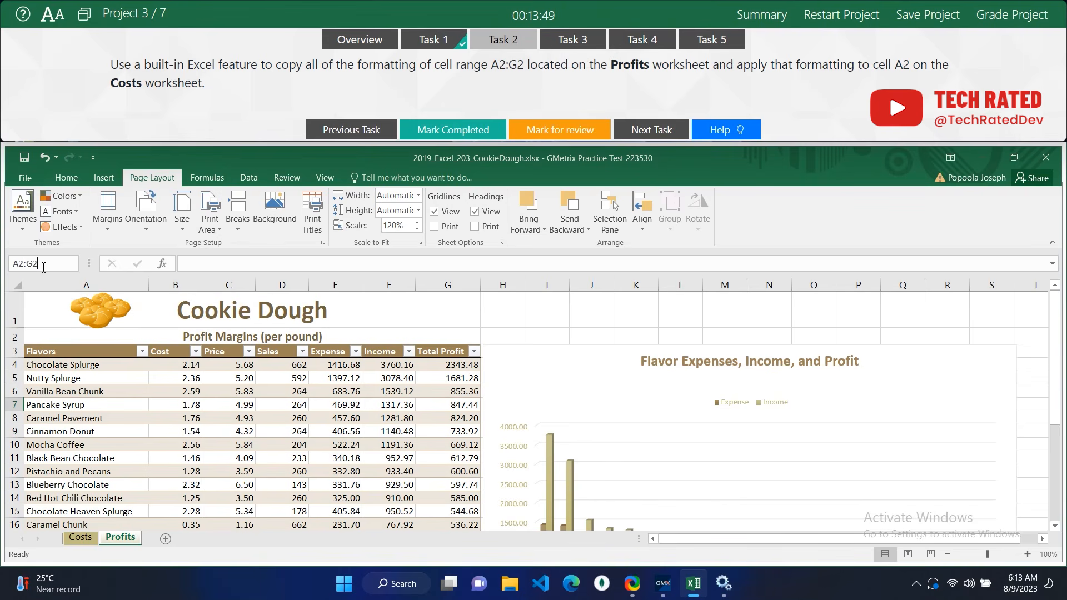
key("Return")
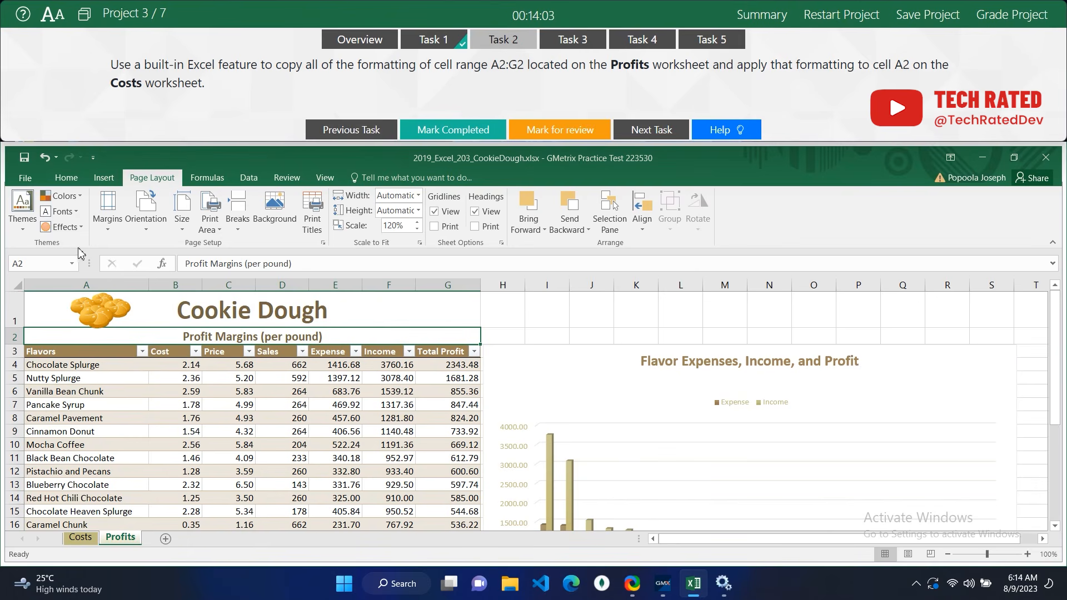
left_click(67, 178)
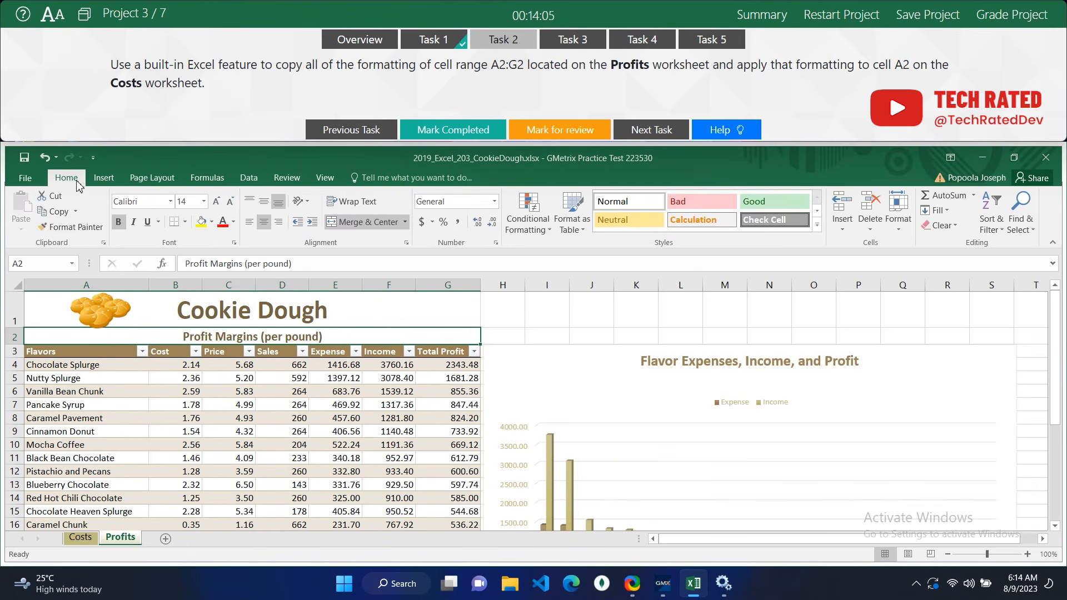
left_click(86, 226)
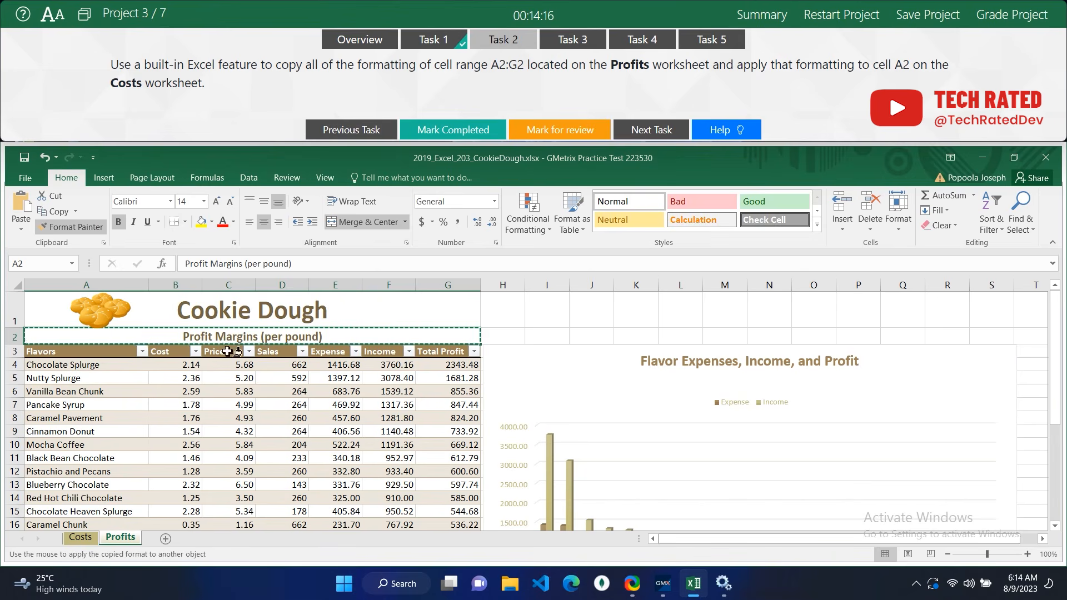
left_click(81, 538)
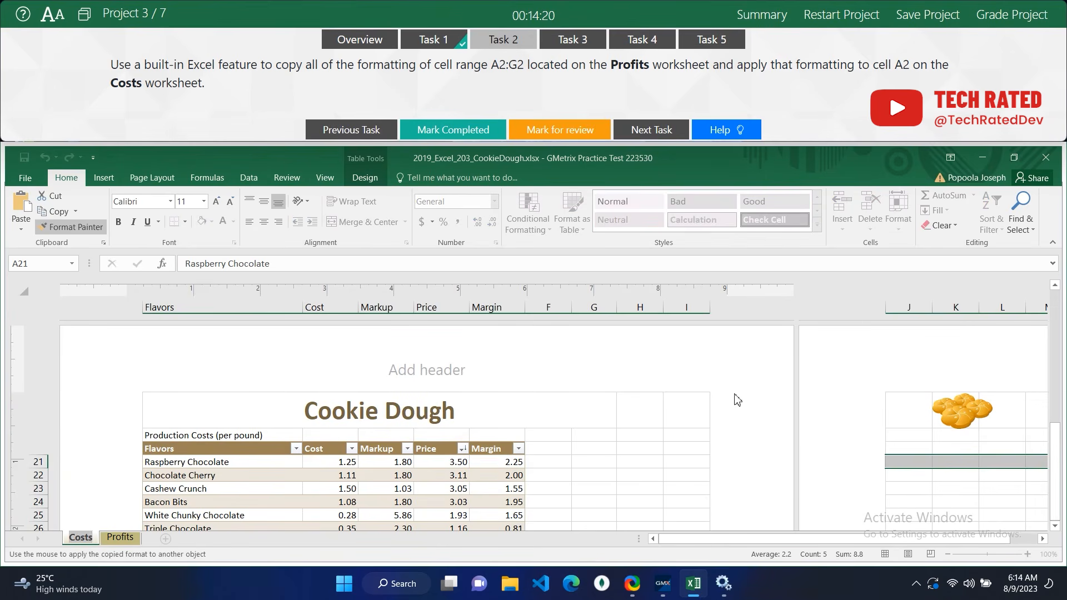
left_click_drag(1055, 441, 1046, 327)
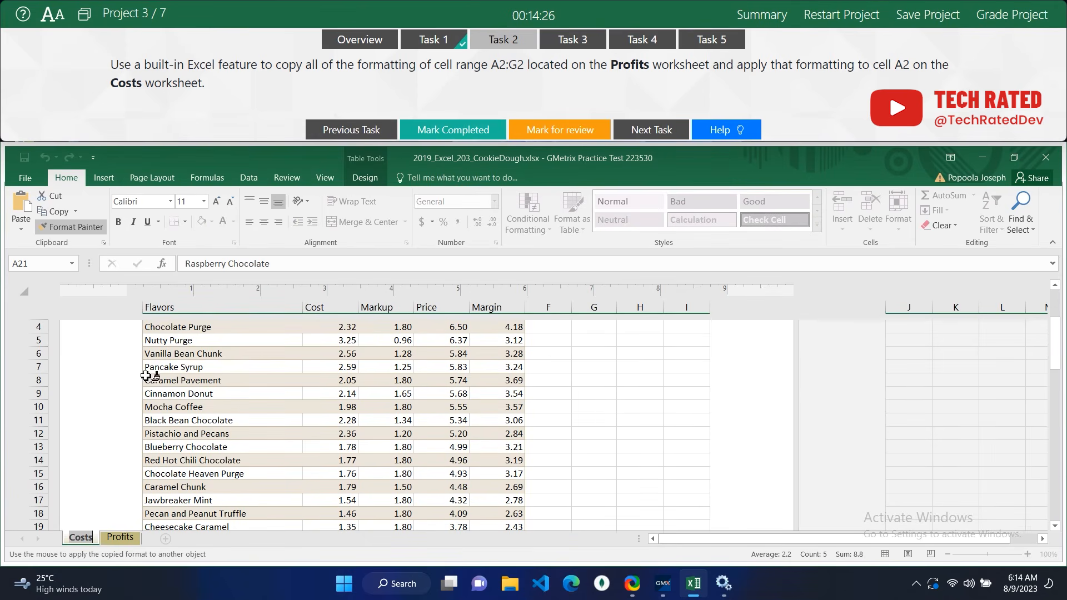
left_click_drag(1053, 351, 1054, 322)
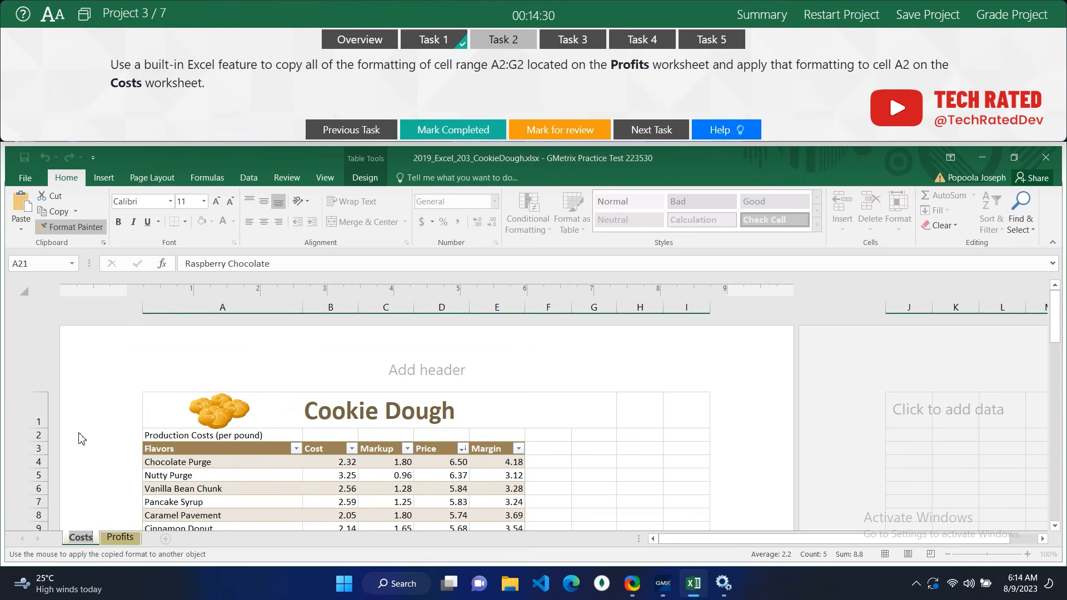
left_click(206, 438)
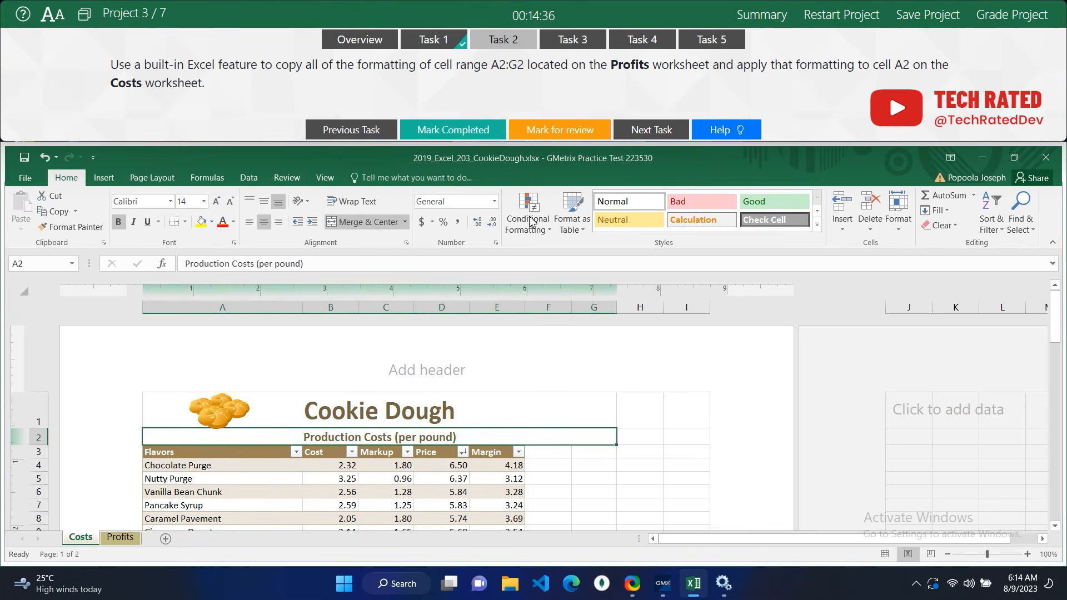
Mark Task 2 of Project 3 completed and move on to Task 3.
left_click(465, 136)
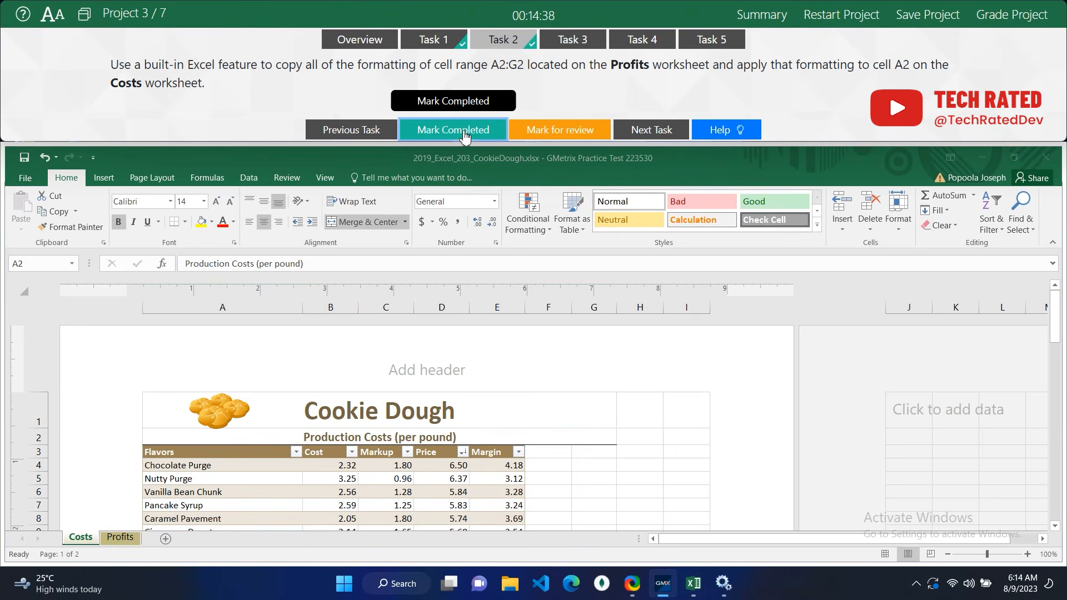
left_click(670, 129)
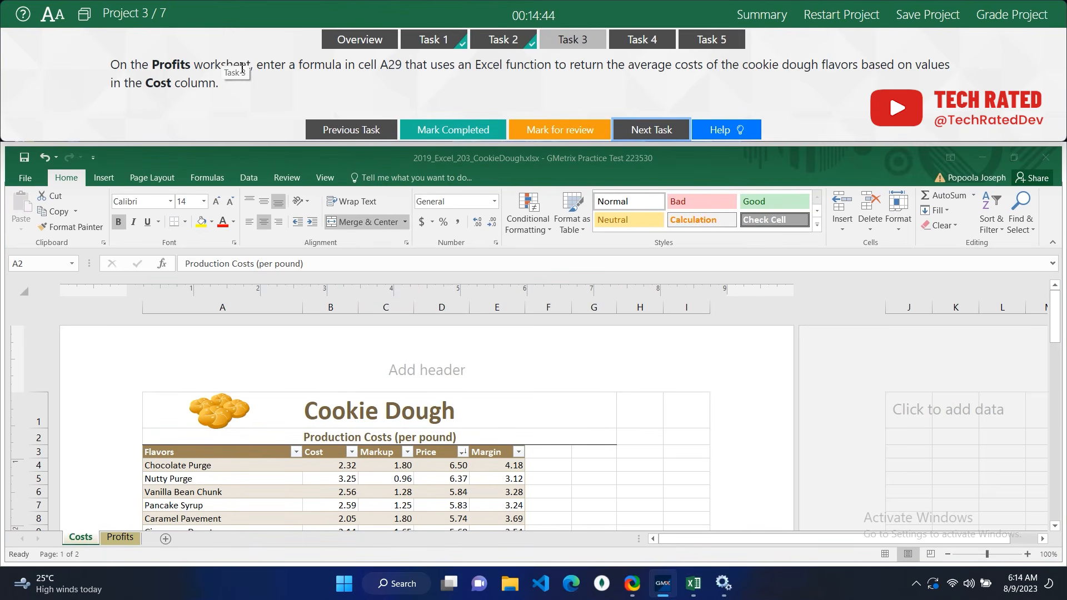
Go to cell A29 on the Profits worksheet and begin a formula there with the AVERAGE function.
left_click(117, 537)
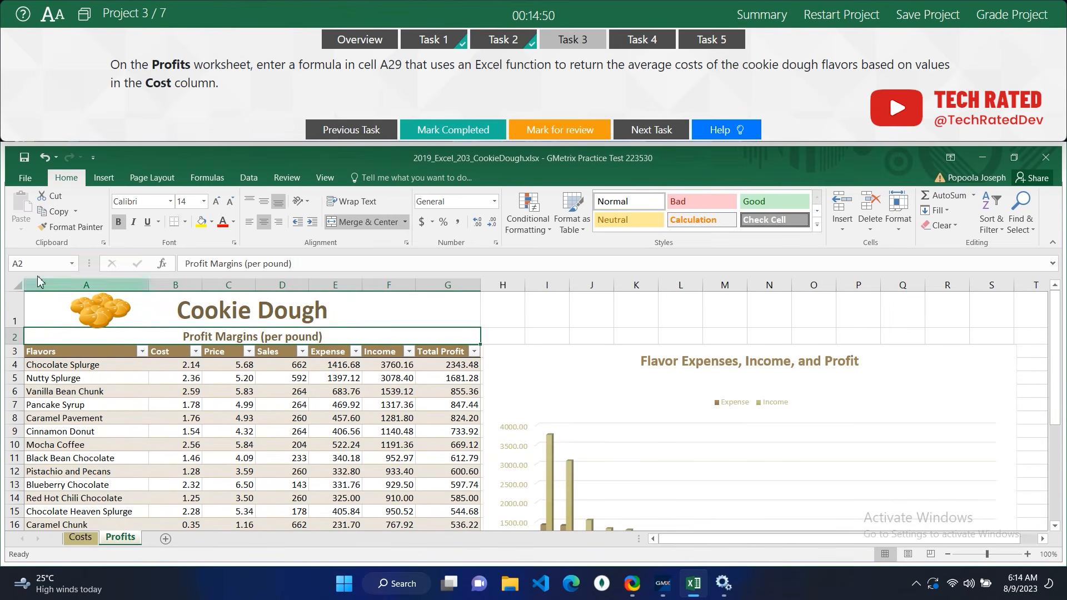
left_click(49, 265)
type("A29")
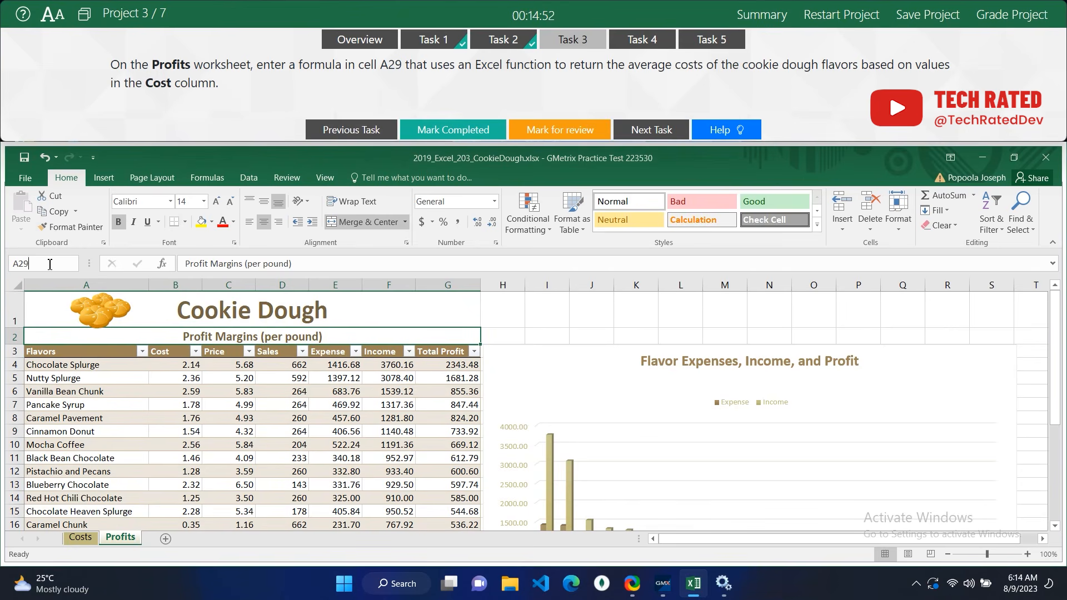
key("Return")
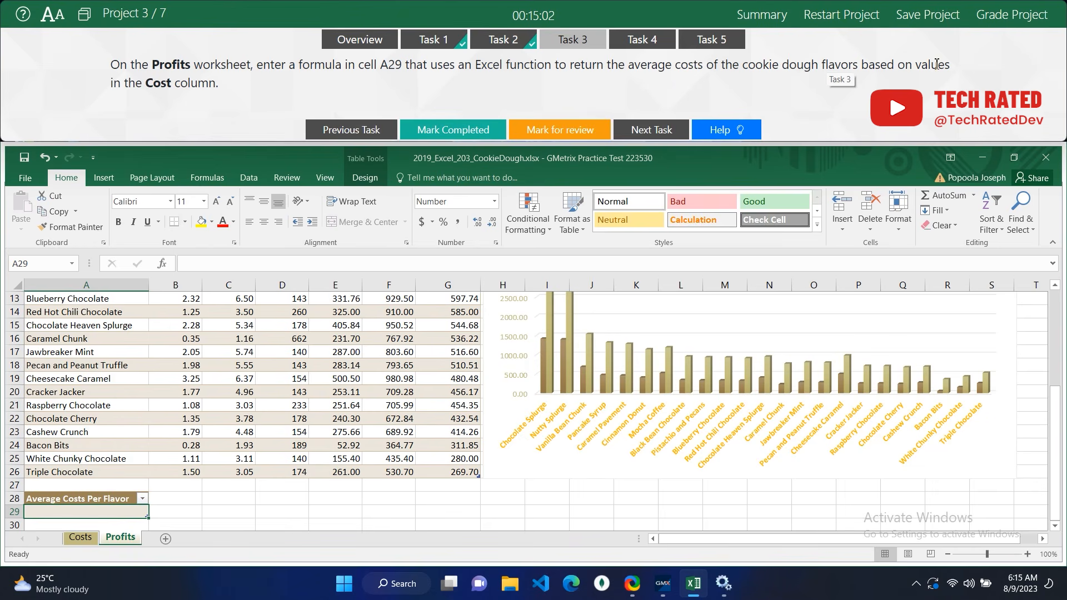
double_click(103, 512)
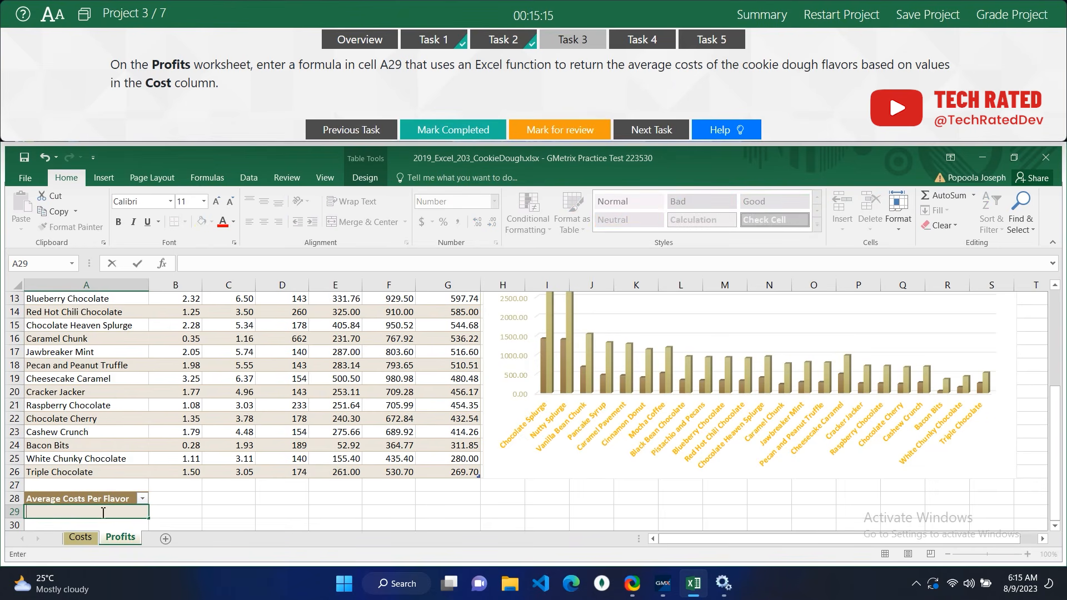
type("=")
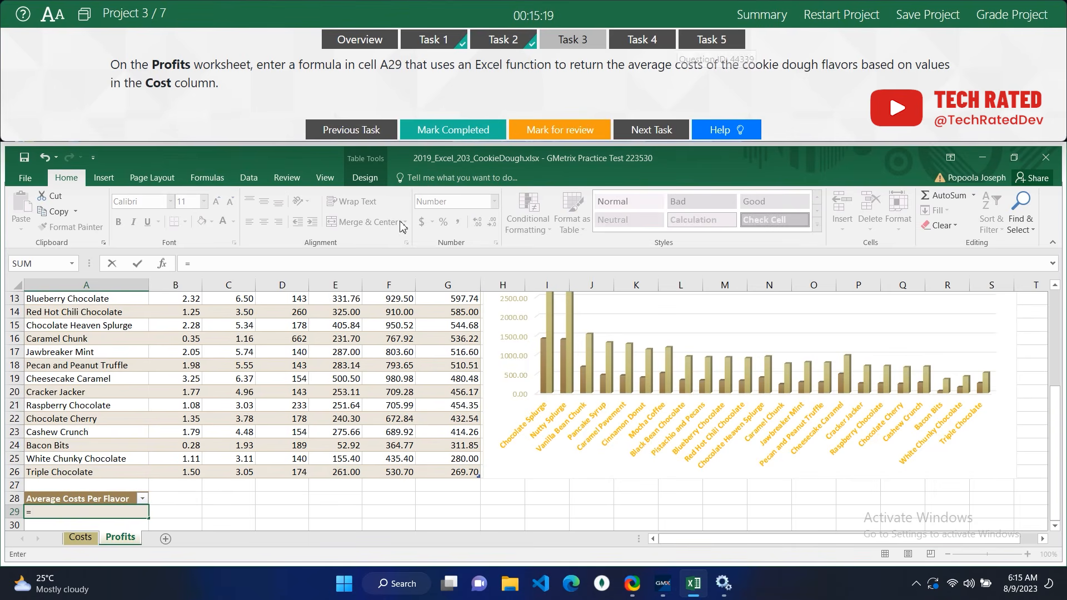
left_click(117, 516)
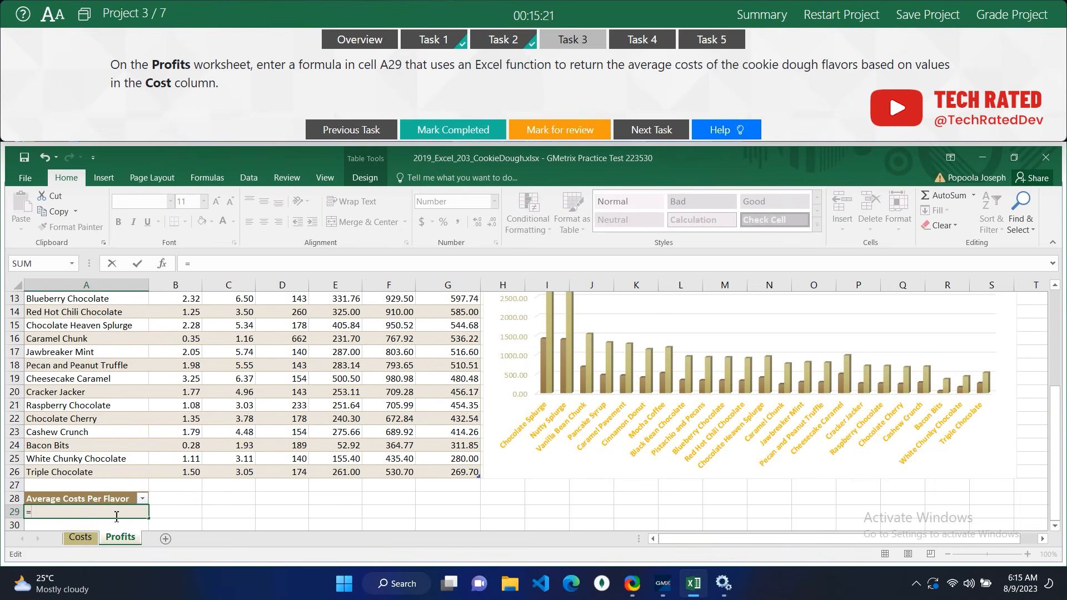
type("AVE")
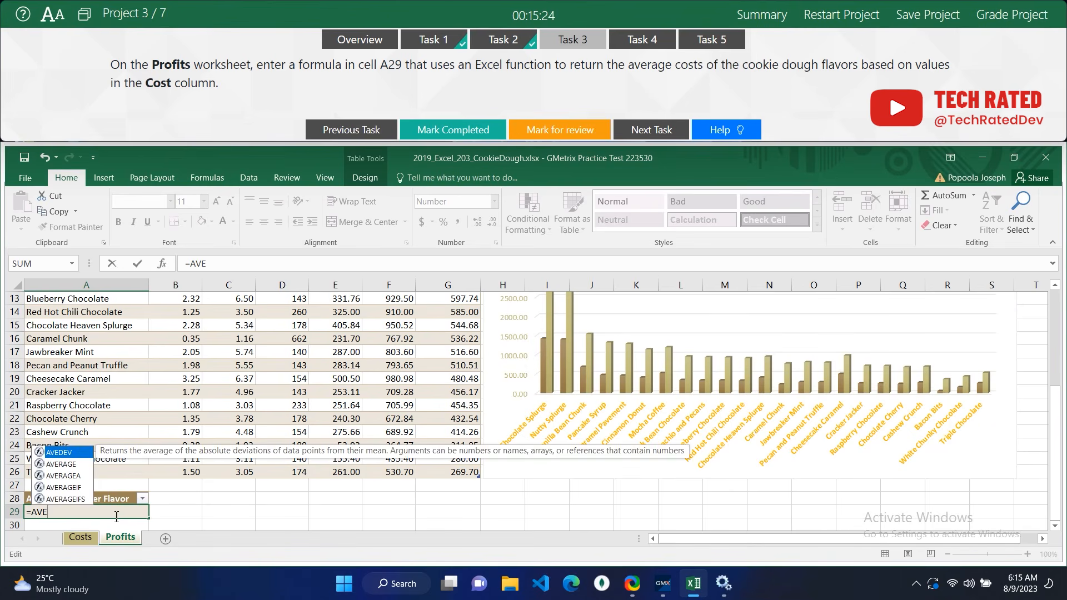
double_click(62, 464)
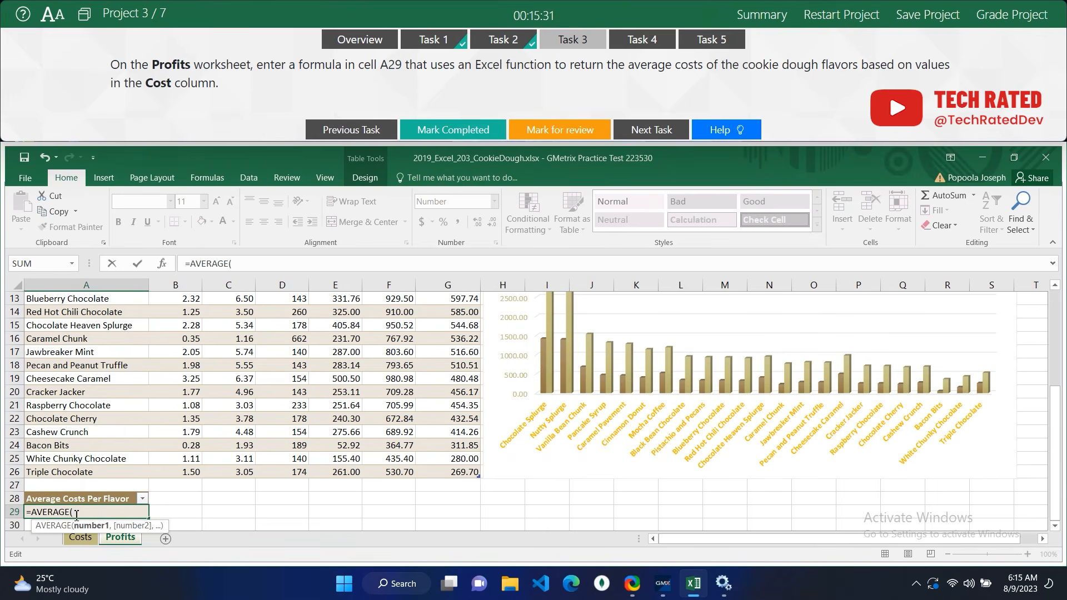
Supply the Cost values in B4:B26 as the function's argument and complete the formula as =AVERAGE(Table2[Cost]).
scroll(300, 436, "up", 4)
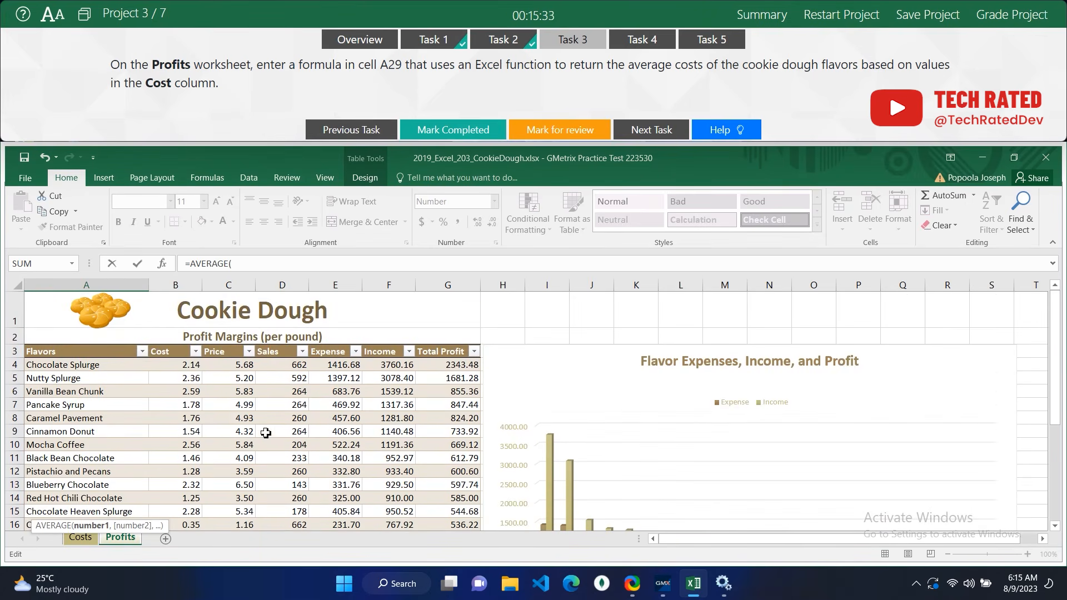
left_click(176, 365)
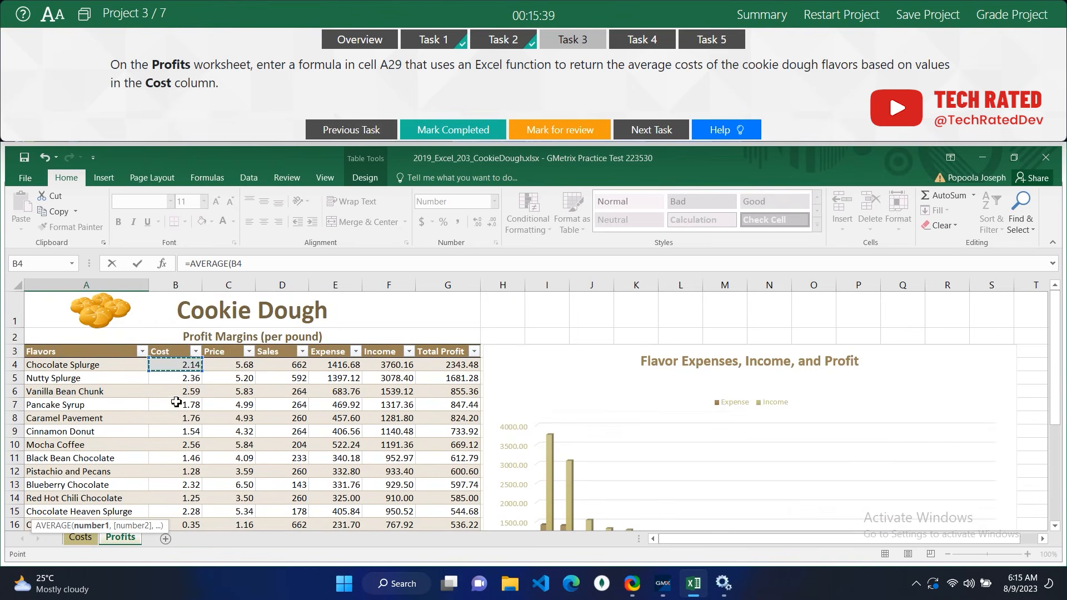
scroll(183, 416, "down", 6)
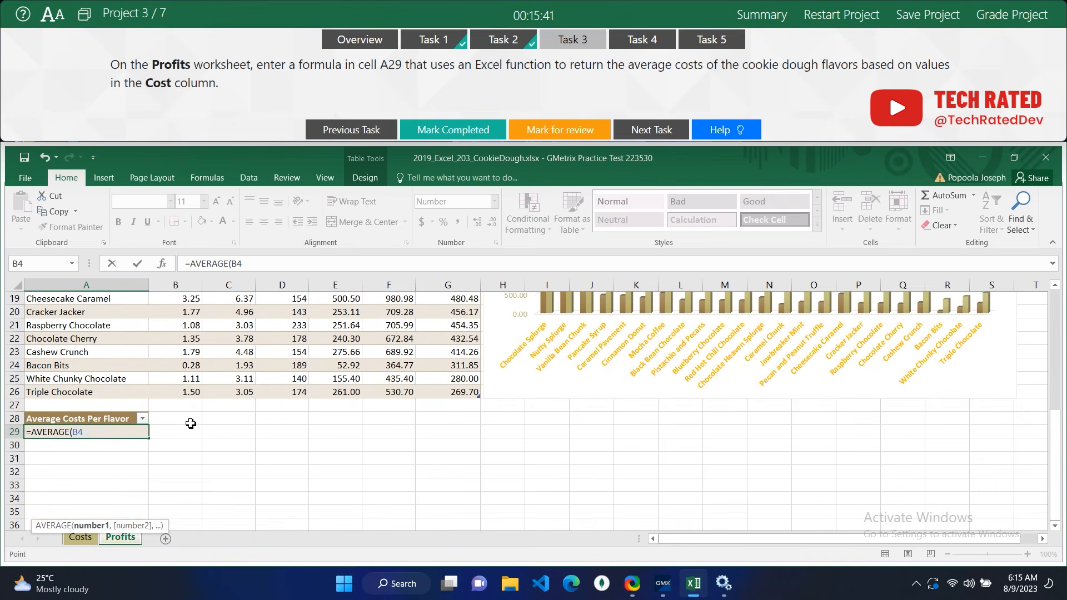
left_click(192, 392, "shift")
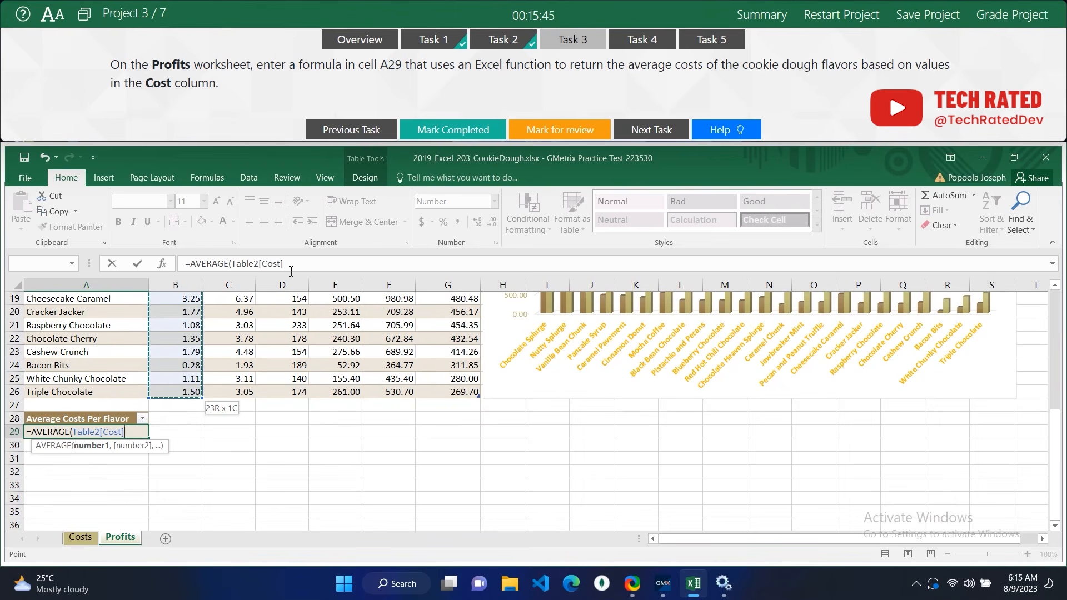
left_click(137, 431)
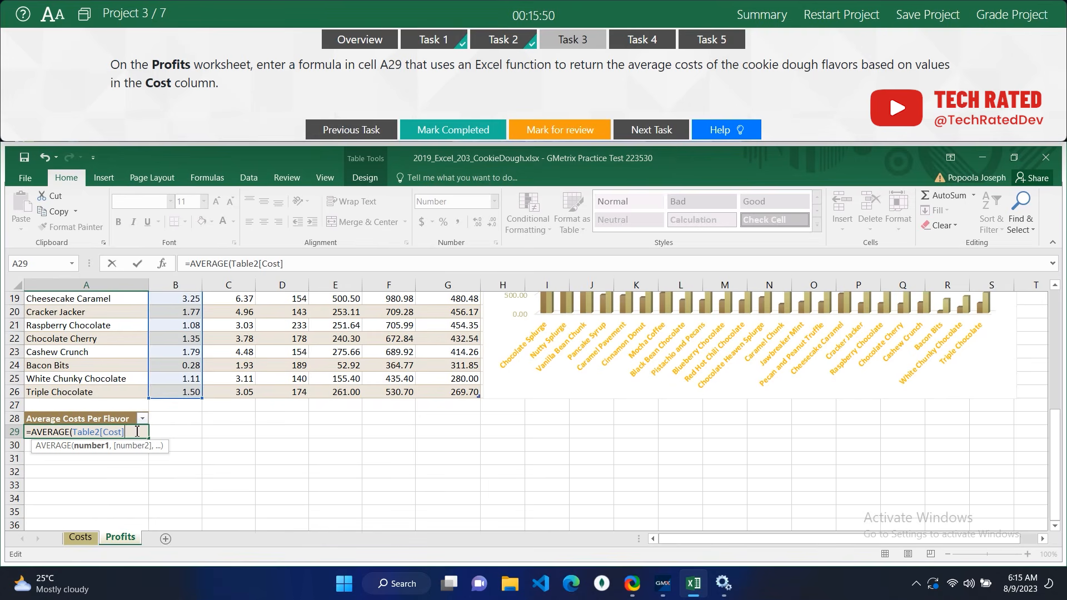
type(")")
key("Return")
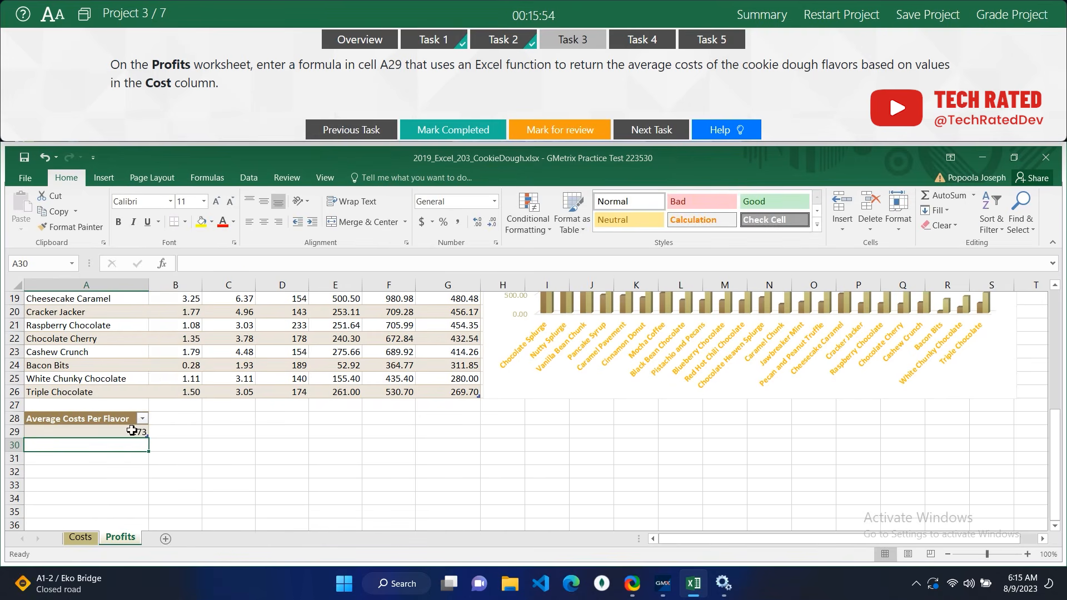
Mark Task 3 of Project 3 completed and move on to Task 4.
scroll(199, 434, "up", 5)
scroll(198, 434, "up", 1)
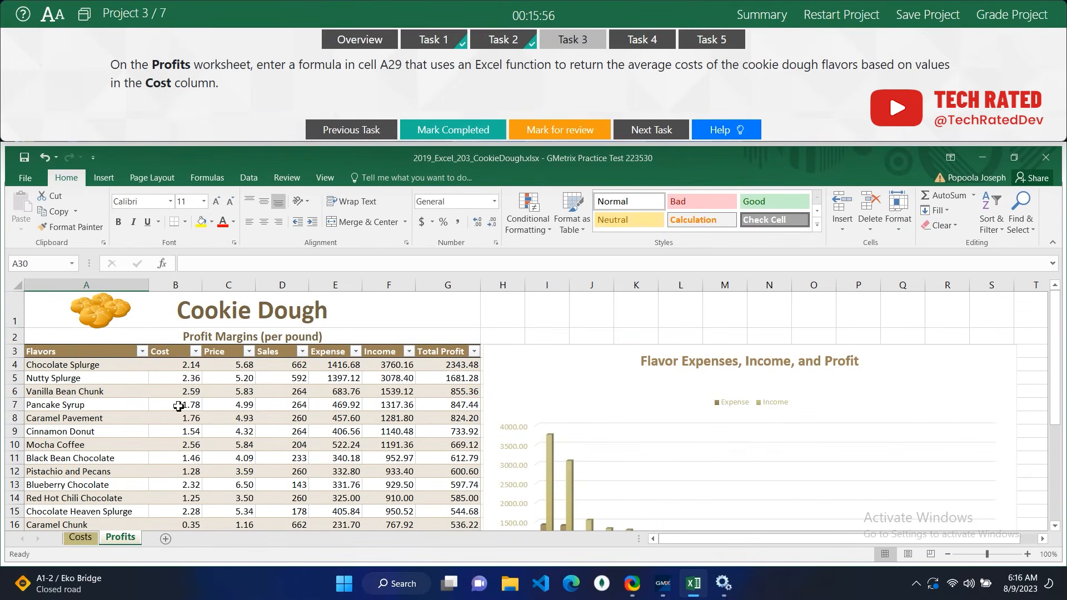
scroll(271, 477, "down", 5)
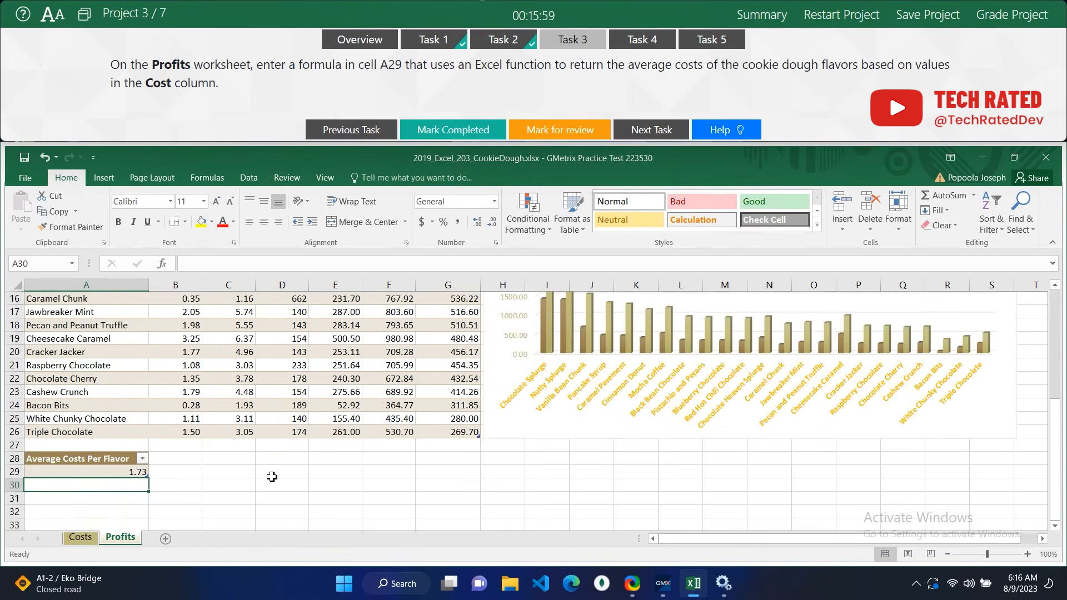
left_click(475, 132)
left_click(656, 129)
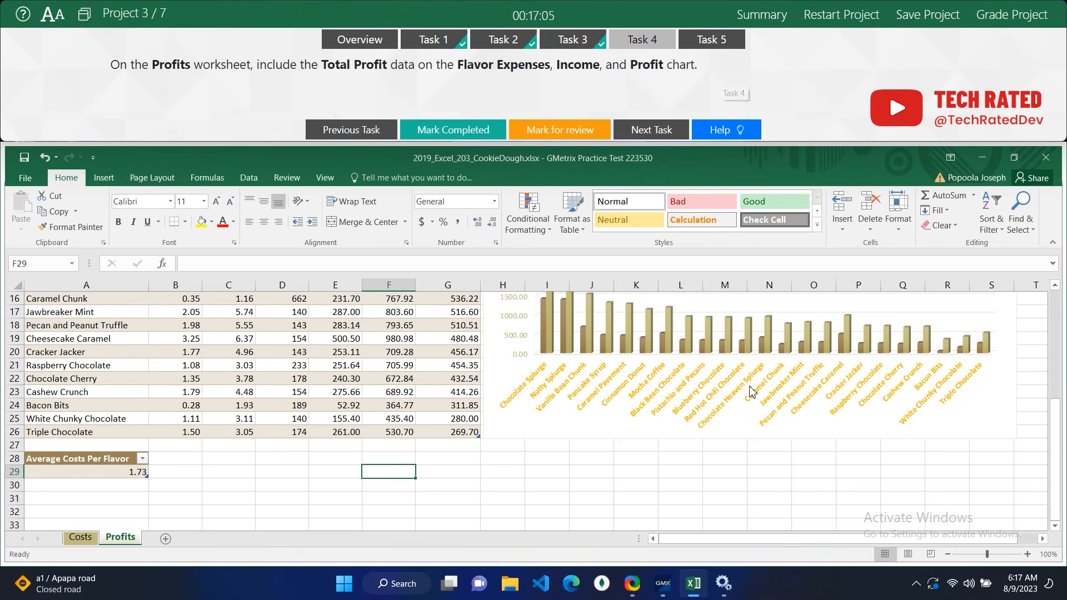
Include the Total Profit series in the data source of the Flavor Expenses, Income, and Profit chart.
scroll(753, 391, "up", 5)
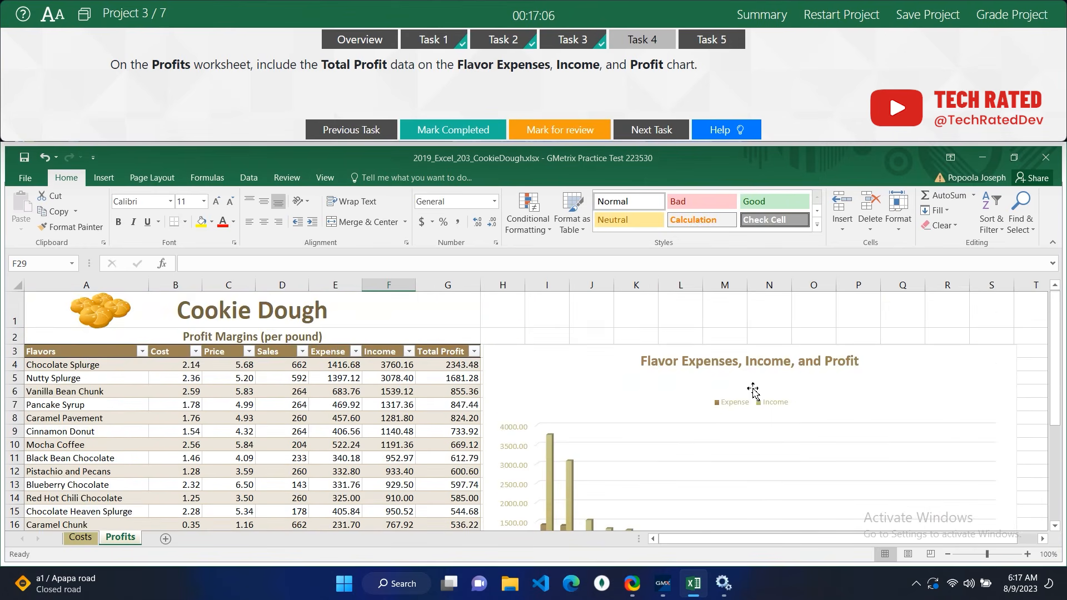
left_click(840, 387)
scroll(728, 423, "down", 2)
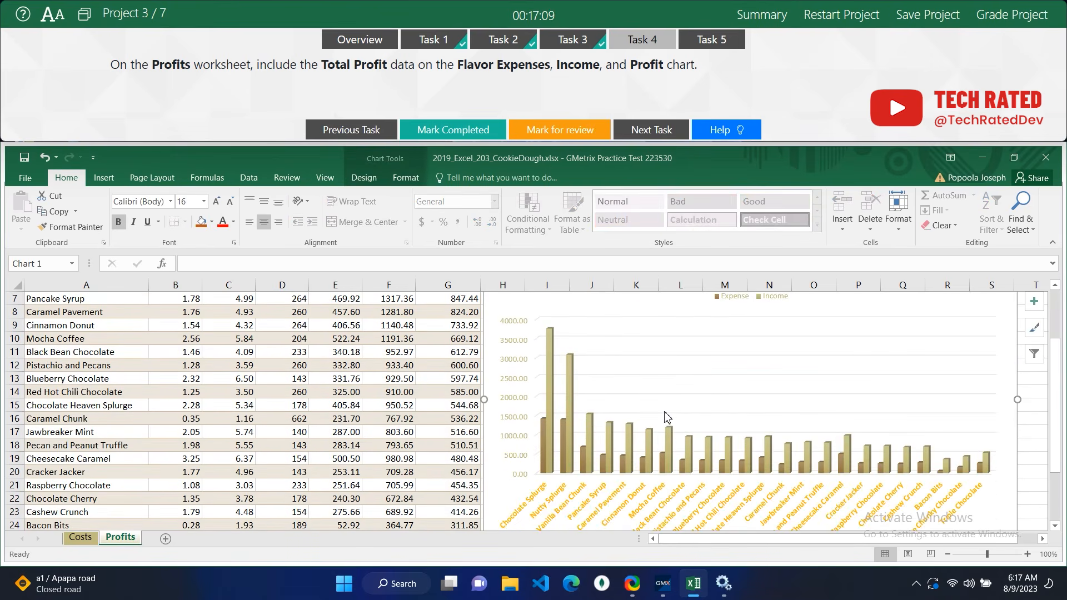
scroll(634, 432, "up", 2)
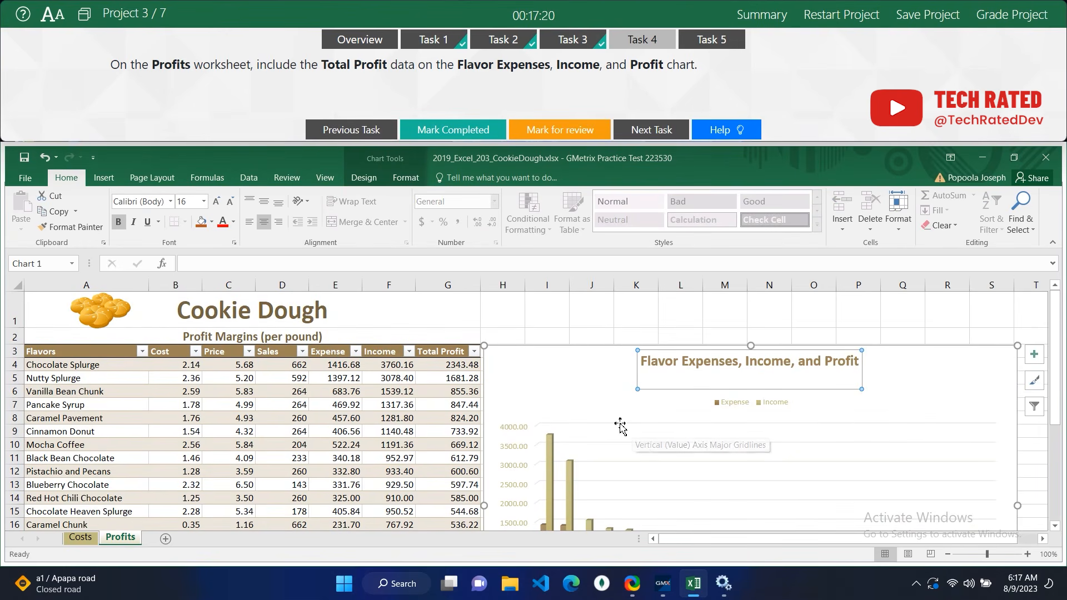
scroll(712, 404, "down", 3)
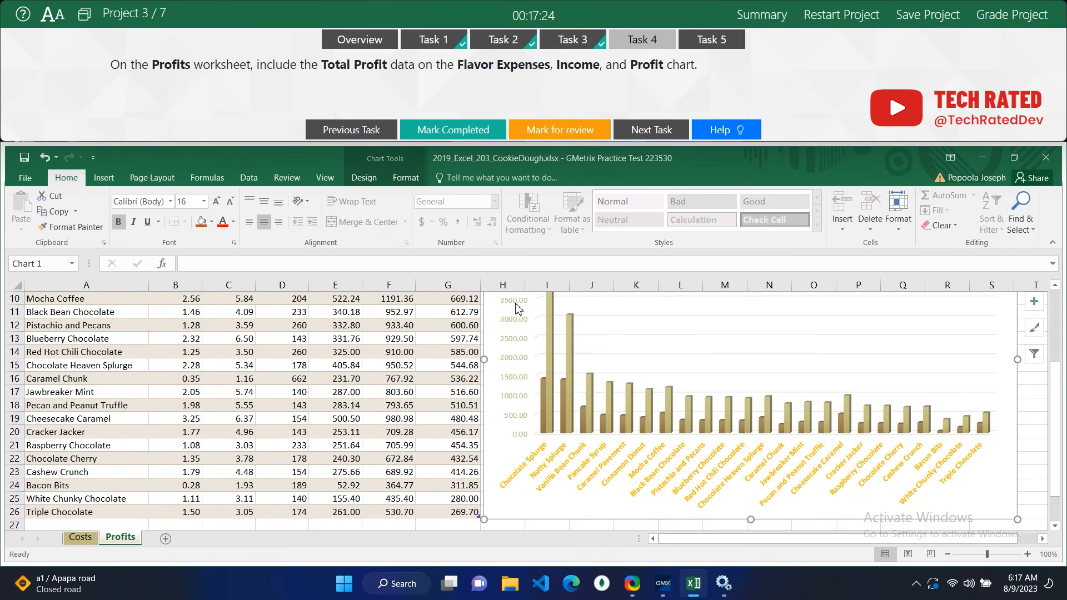
left_click(376, 180)
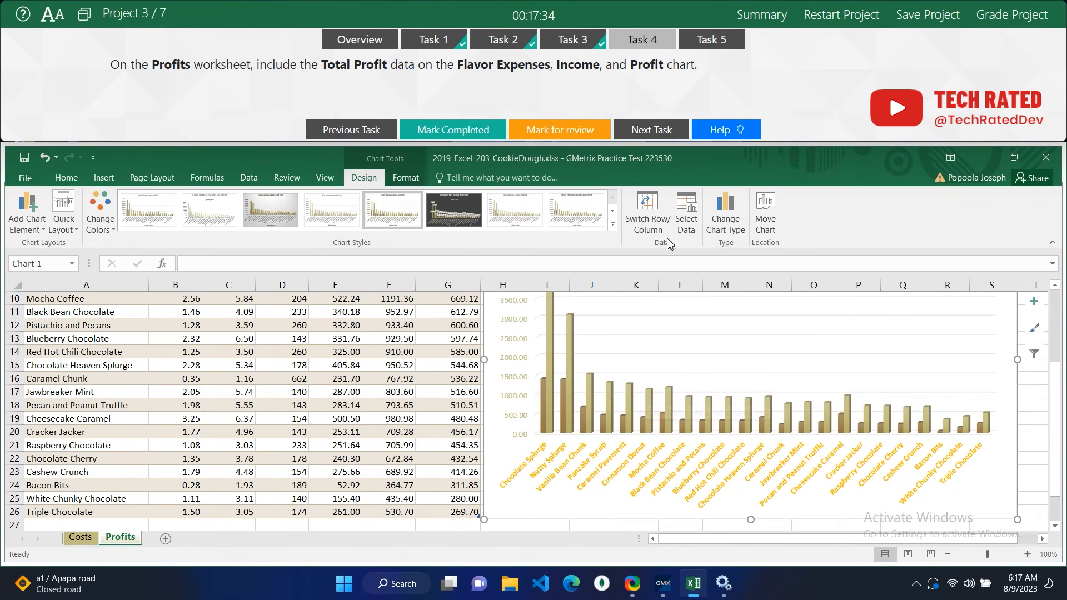
left_click(688, 217)
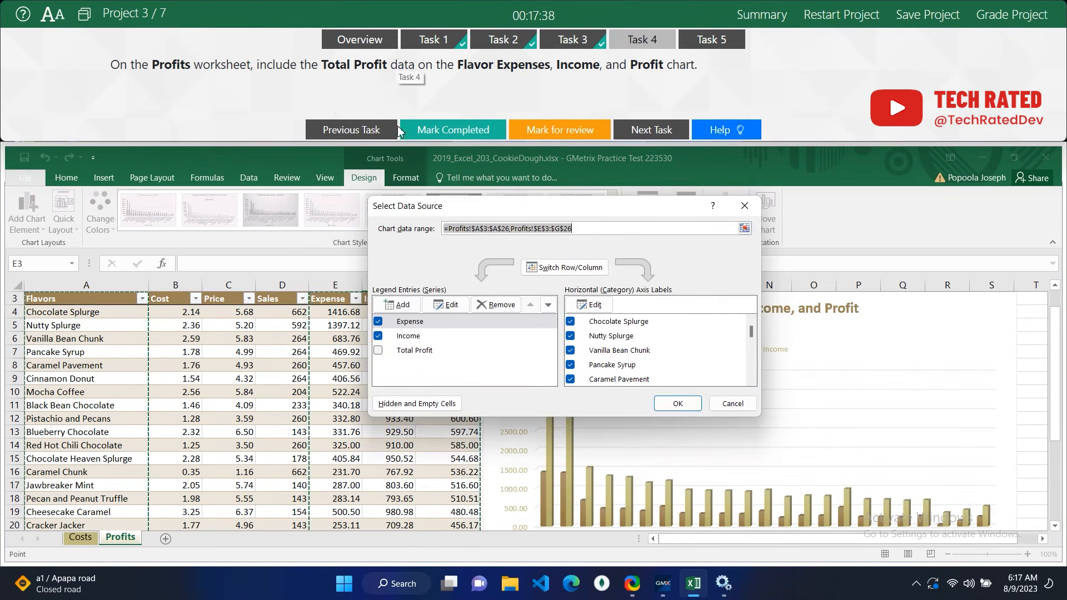
left_click(381, 355)
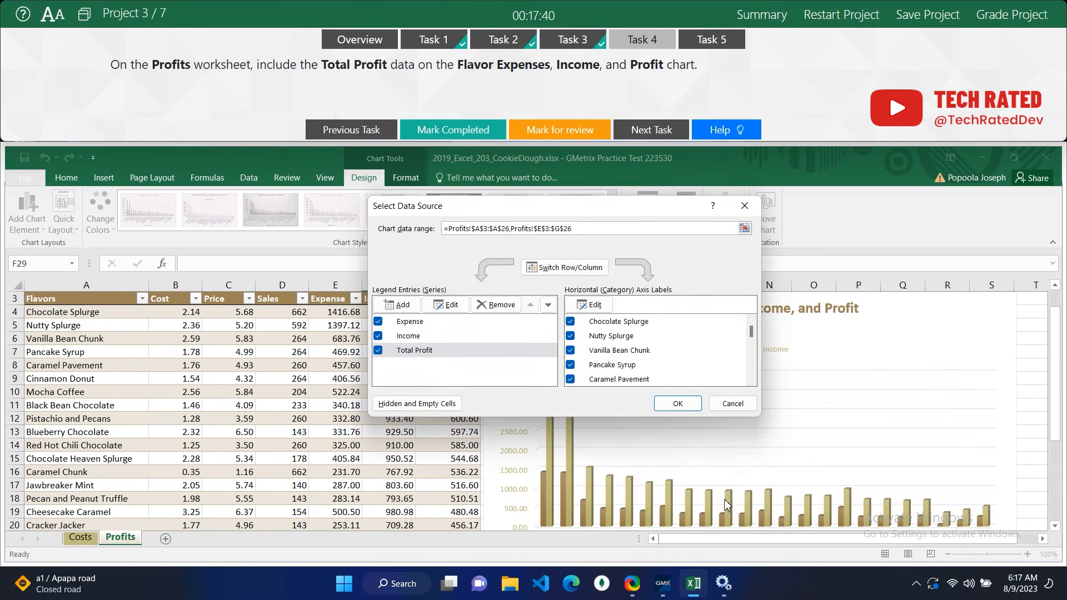
left_click_drag(574, 208, 356, 150)
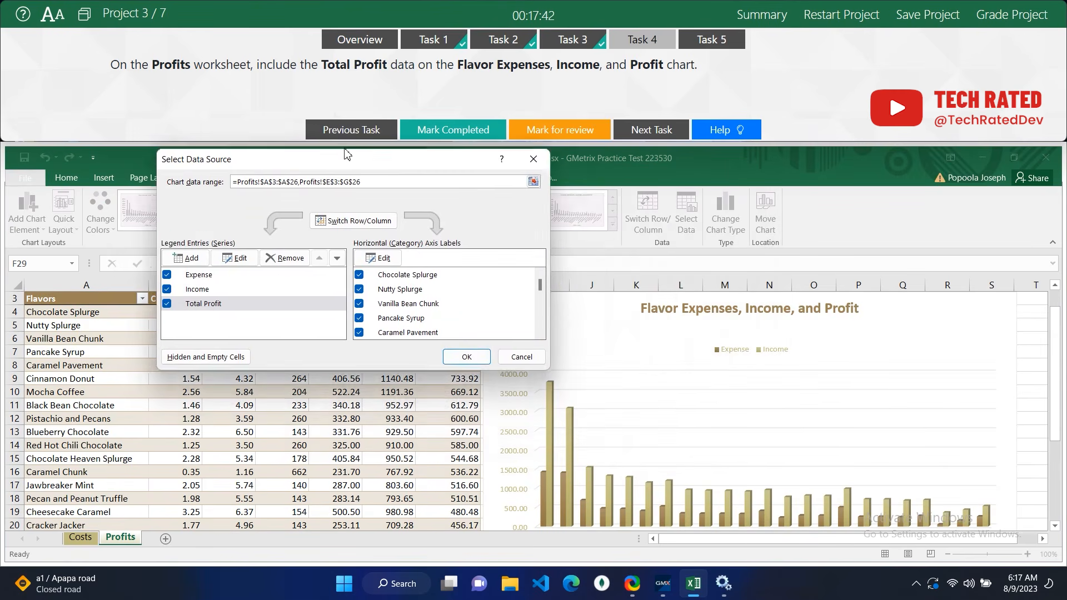
left_click(458, 346)
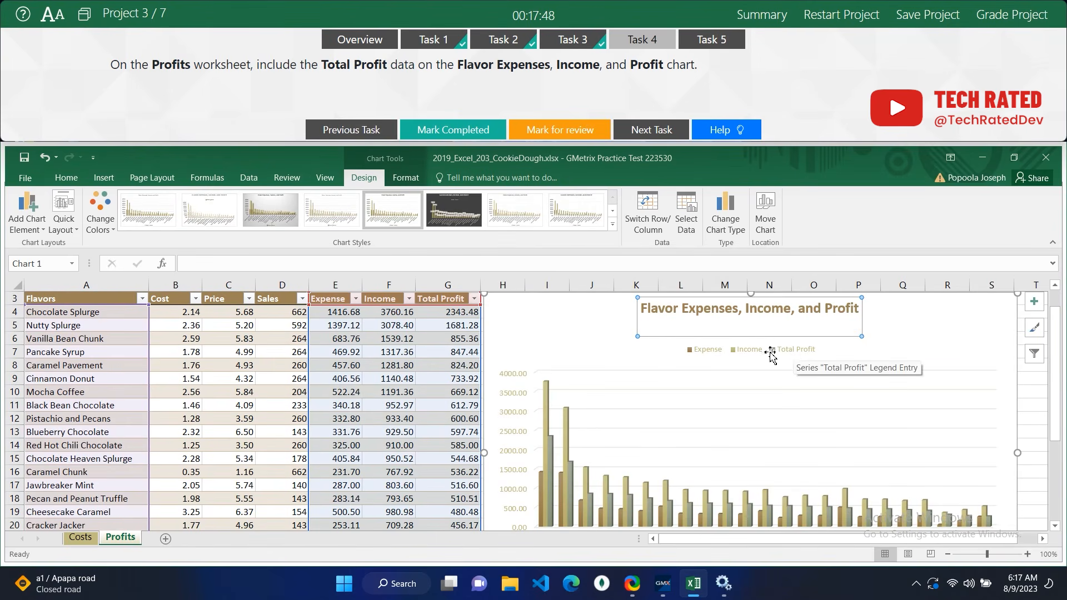
Mark Task 4 of Project 3 completed and move on to Task 5.
left_click(452, 132)
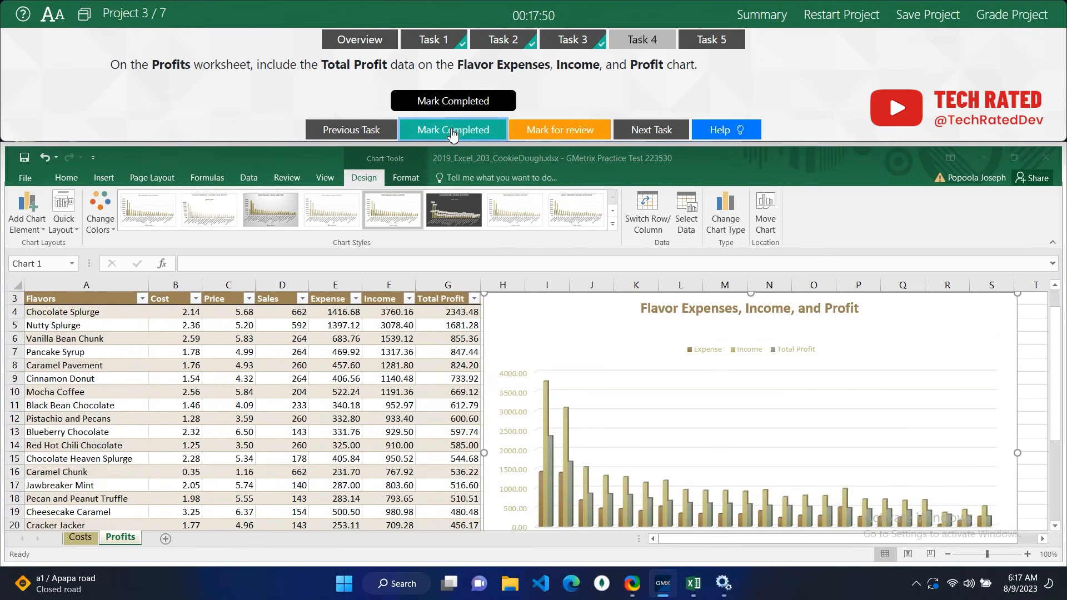
left_click(669, 129)
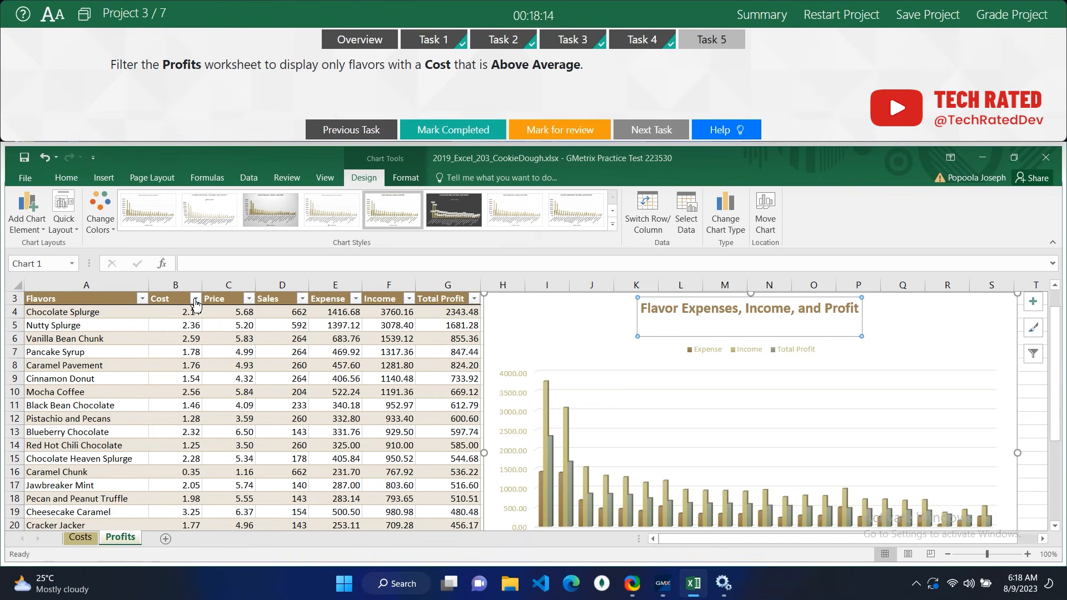
Filter the Profits table's Cost column with the Above Average number filter.
left_click(195, 299)
mouse_move(128, 399)
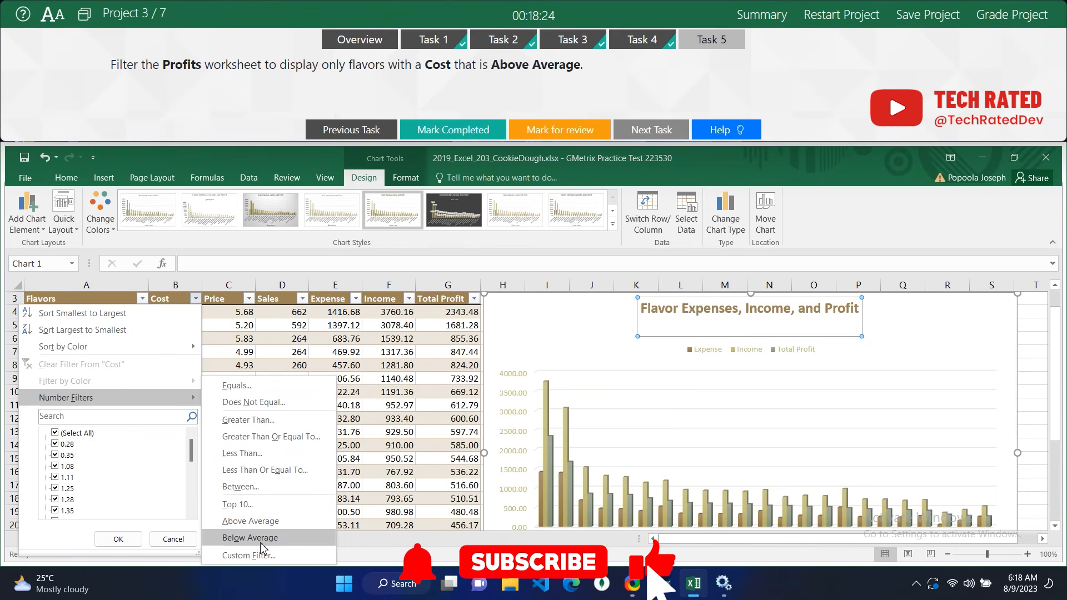
left_click(281, 517)
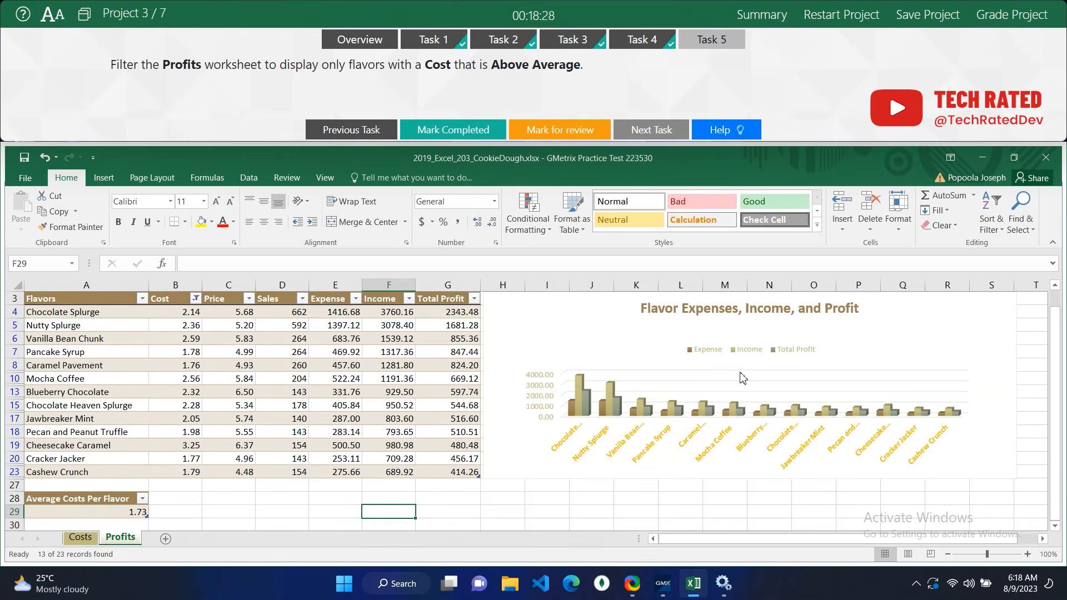
Submit Project 3 for grading with Task 5 marked completed, and continue to Task 1 of Project 4.
left_click(429, 129)
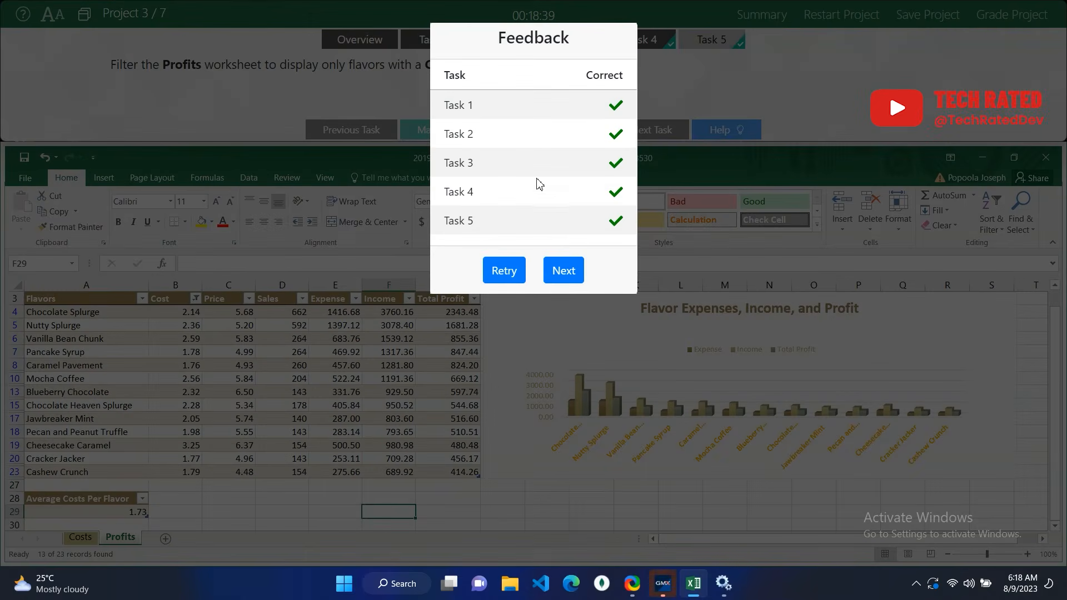
left_click(575, 275)
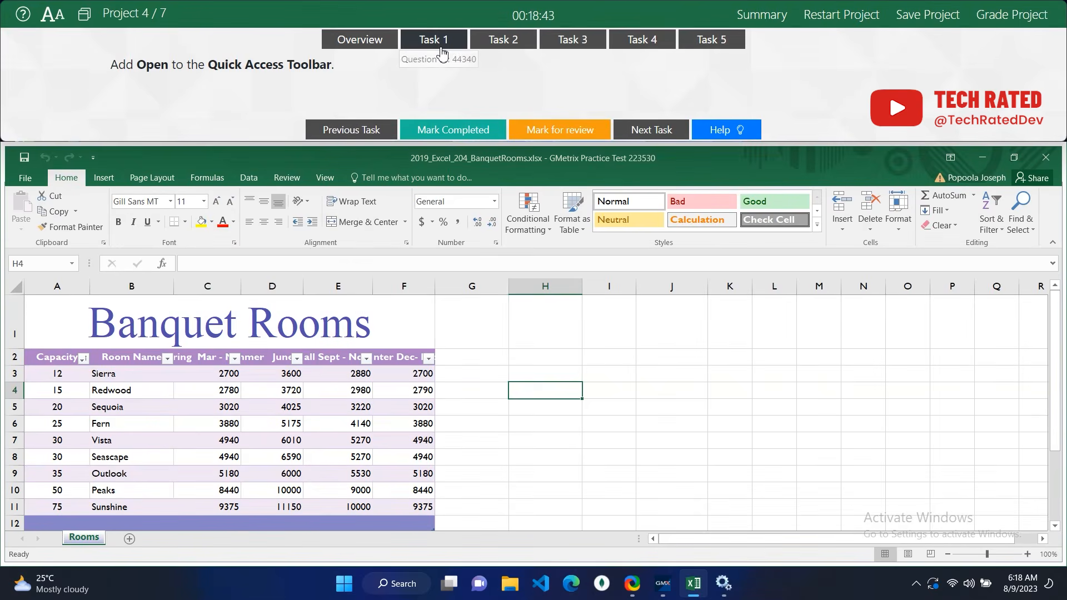
left_click(440, 40)
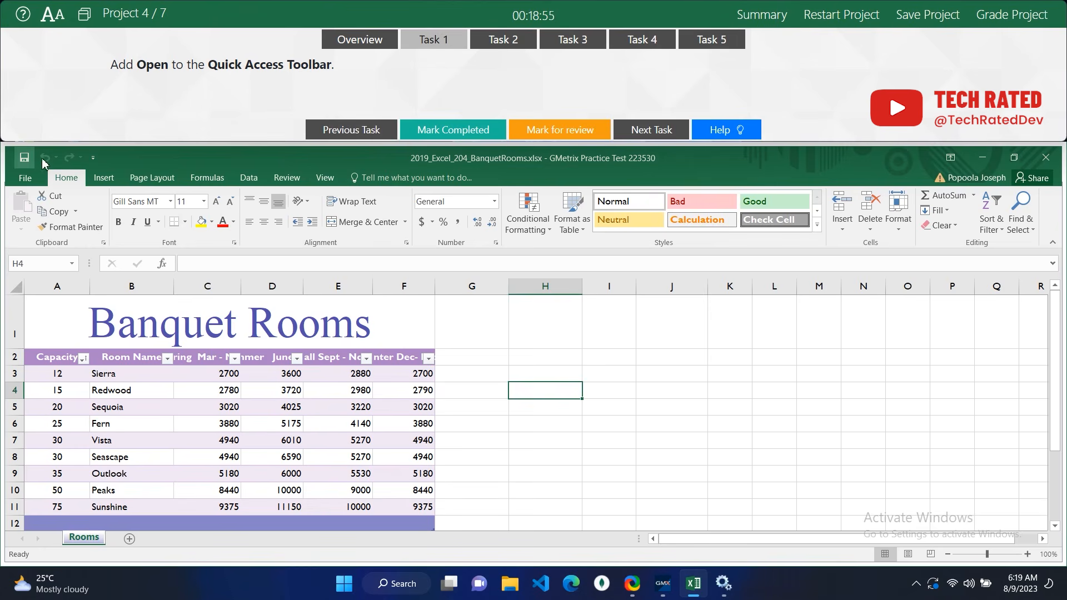
Add the Open command to the Quick Access Toolbar.
left_click(95, 159)
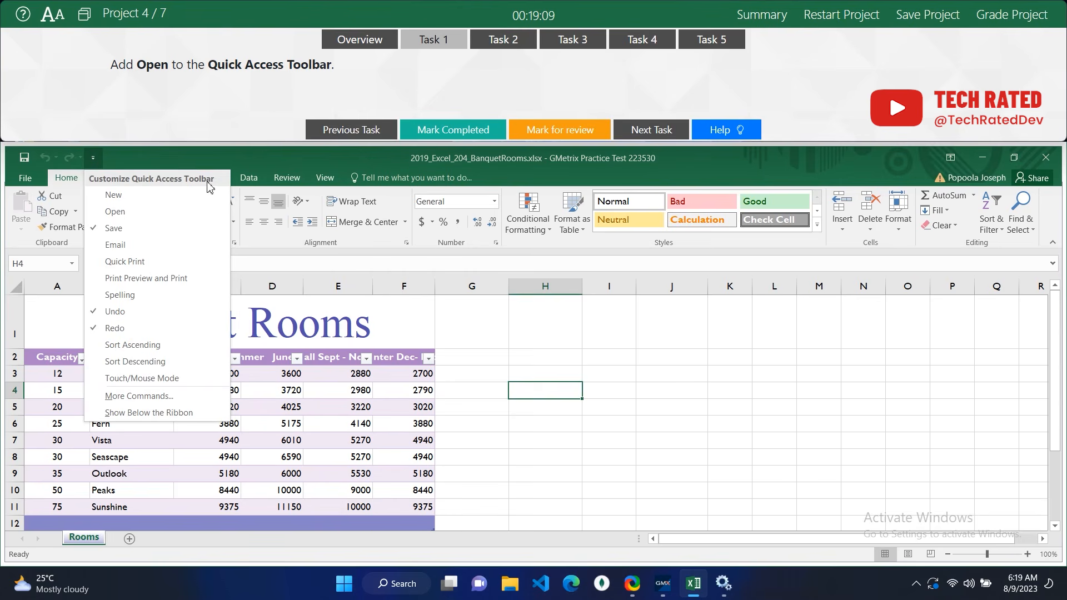
left_click(137, 213)
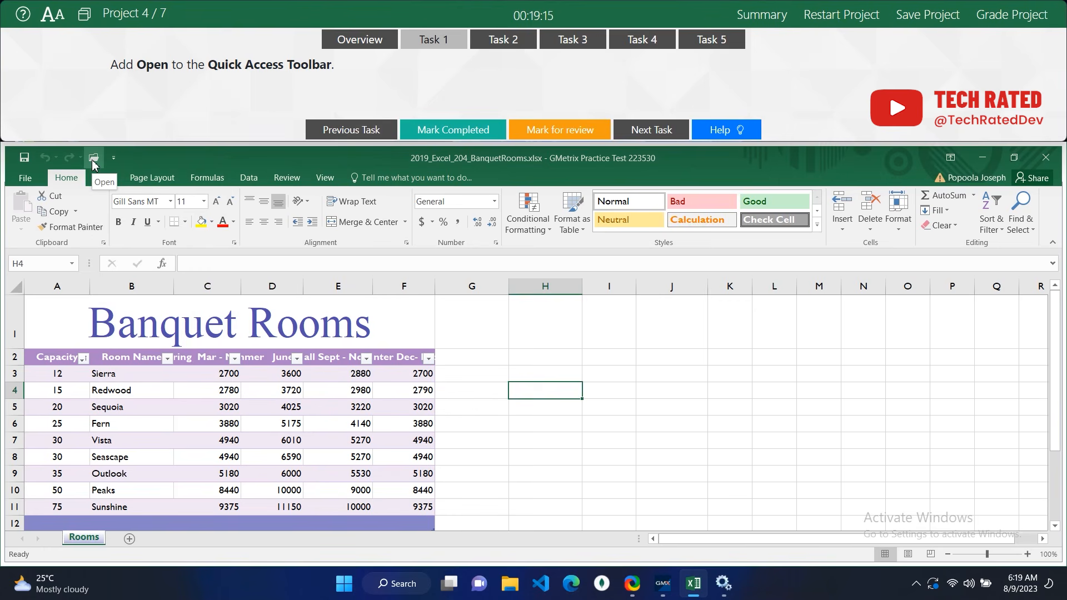
Mark Task 1 of Project 4 completed and move on to Task 2.
left_click(460, 126)
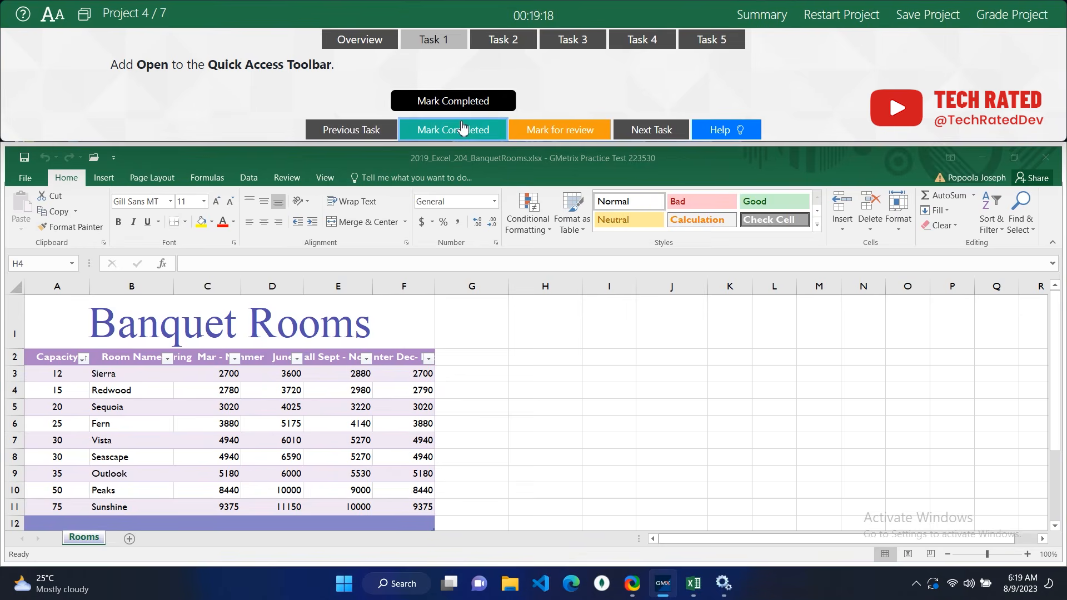
left_click(653, 130)
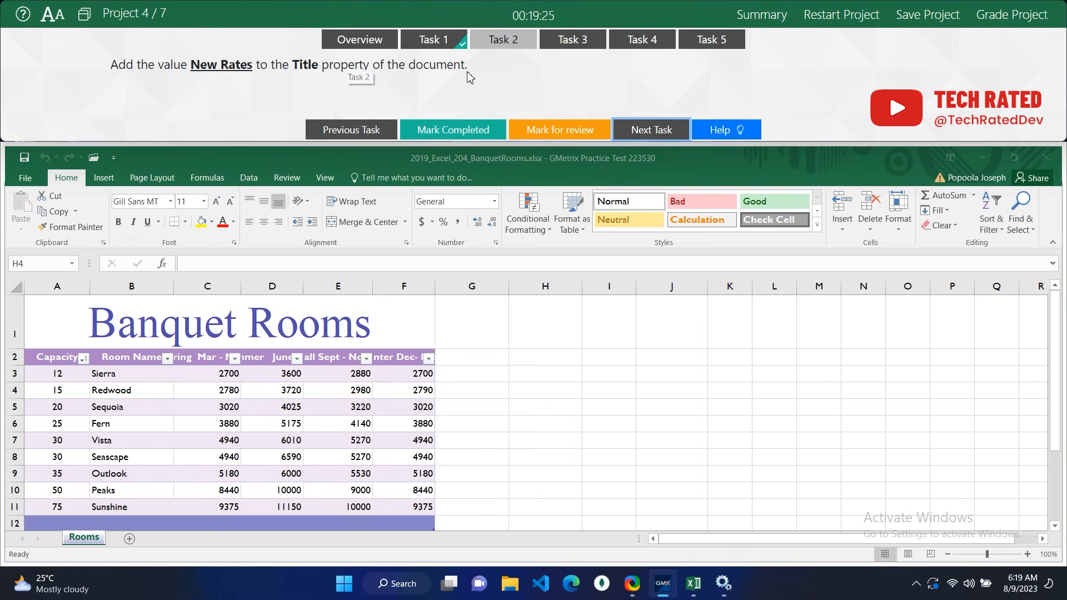
Set the workbook's Title property to New Rates and return to the worksheet.
left_click(28, 178)
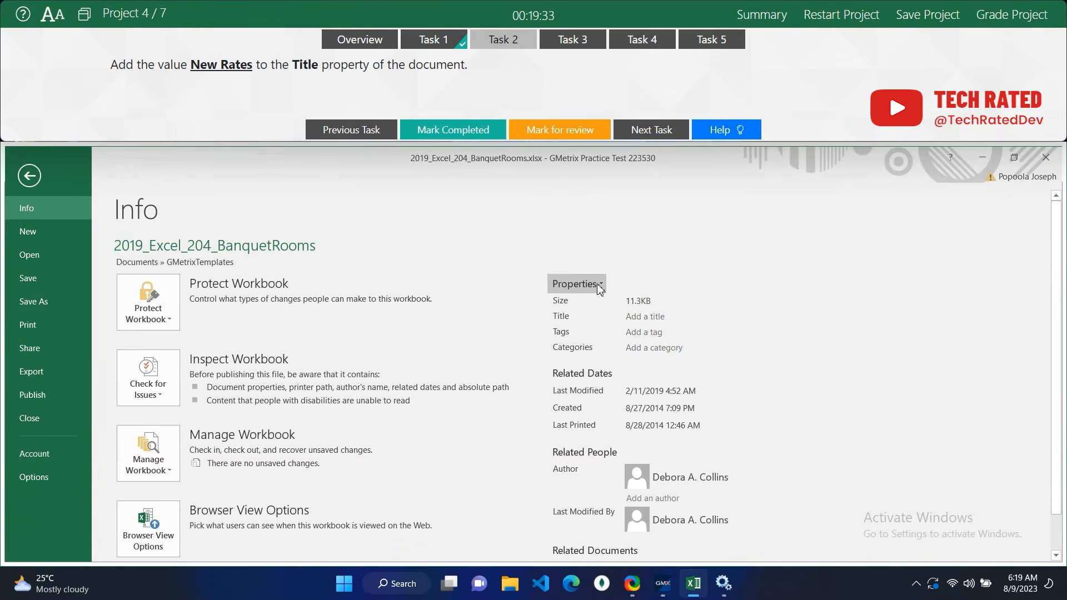
scroll(574, 291, "down", 1)
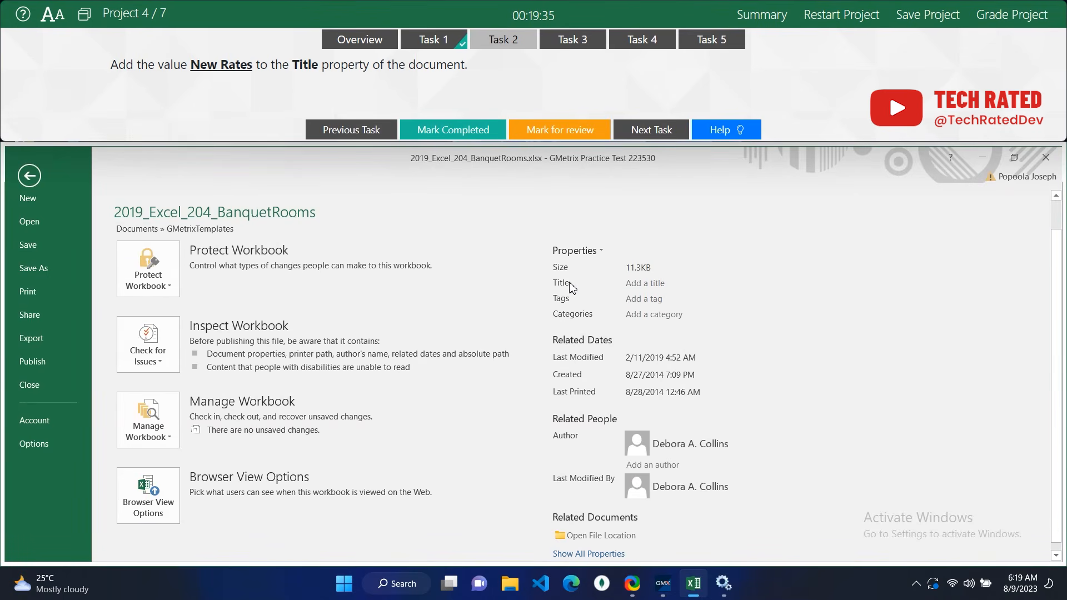
left_click(661, 285)
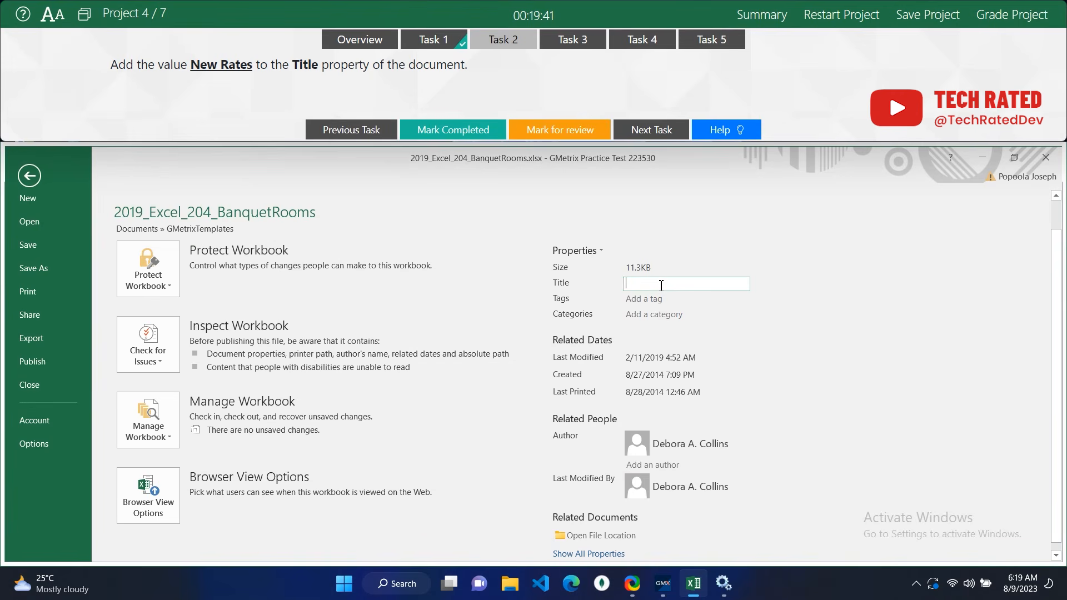
type("R")
key("Caps_Lock")
type("ates")
key("Caps_Lock")
type("N")
key("Caps_Lock")
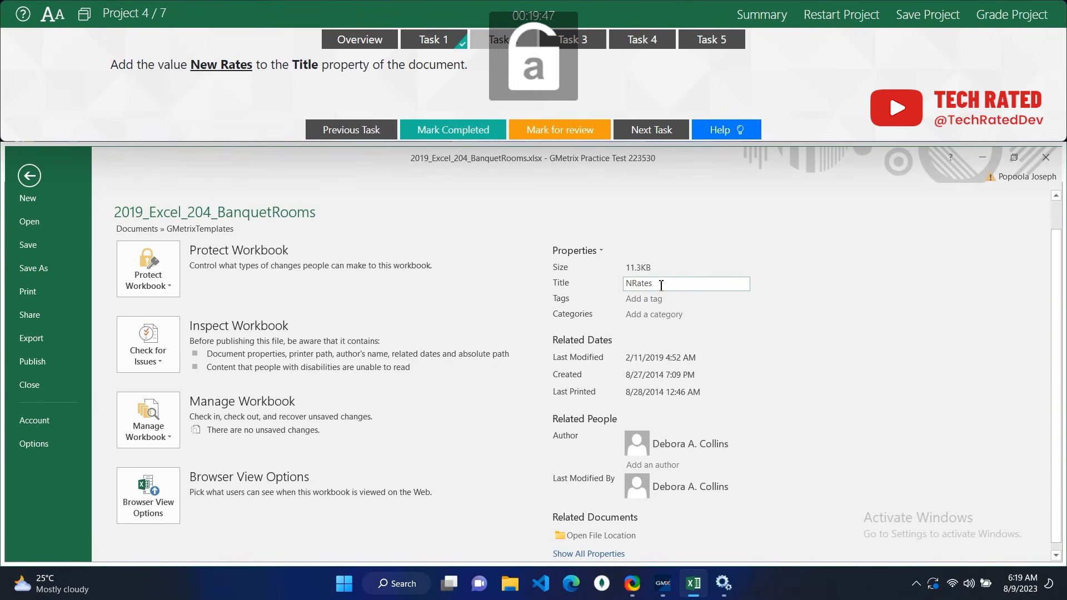
type("ew")
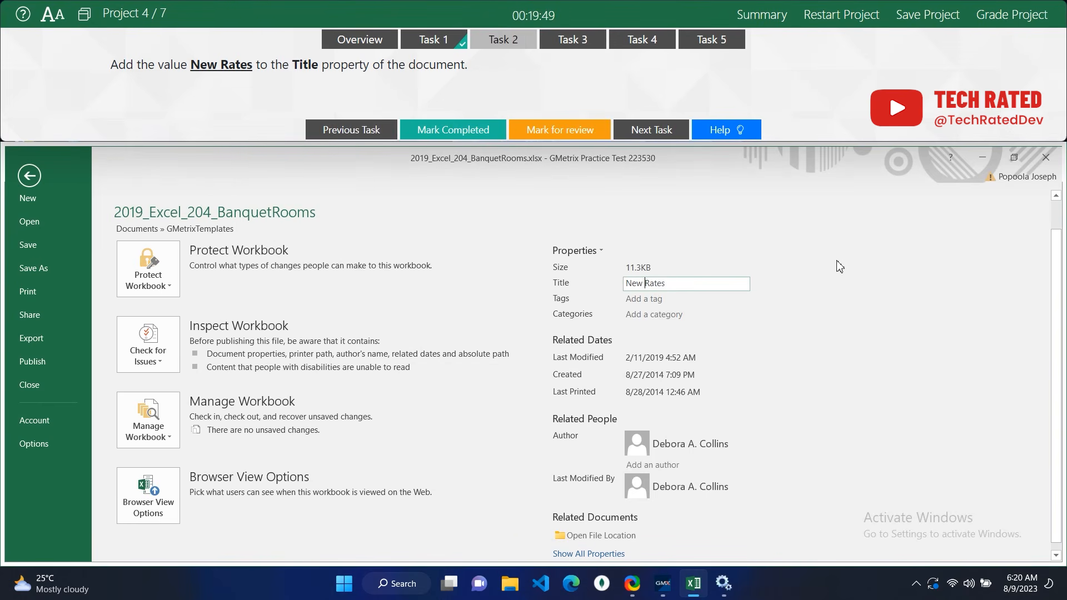
left_click(839, 266)
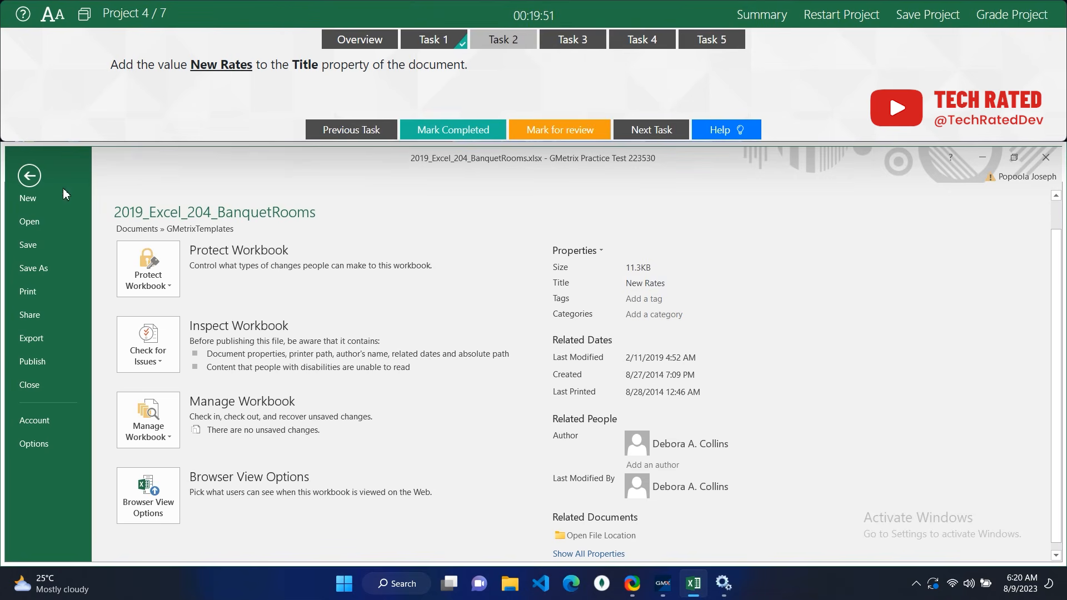
left_click(29, 176)
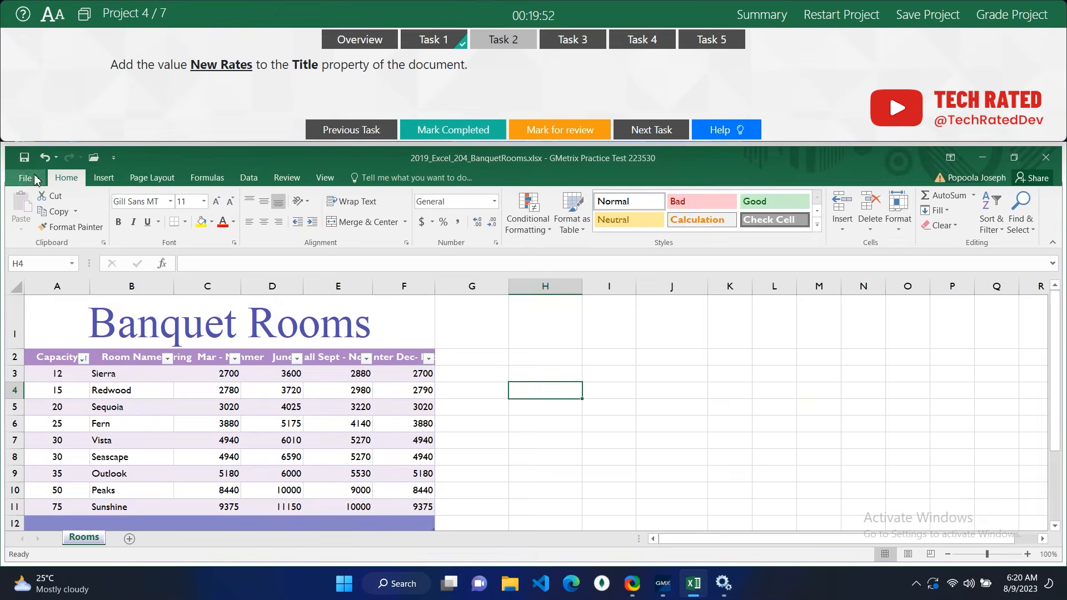
Mark Task 2 of Project 4 completed and move on to Task 3.
left_click(471, 132)
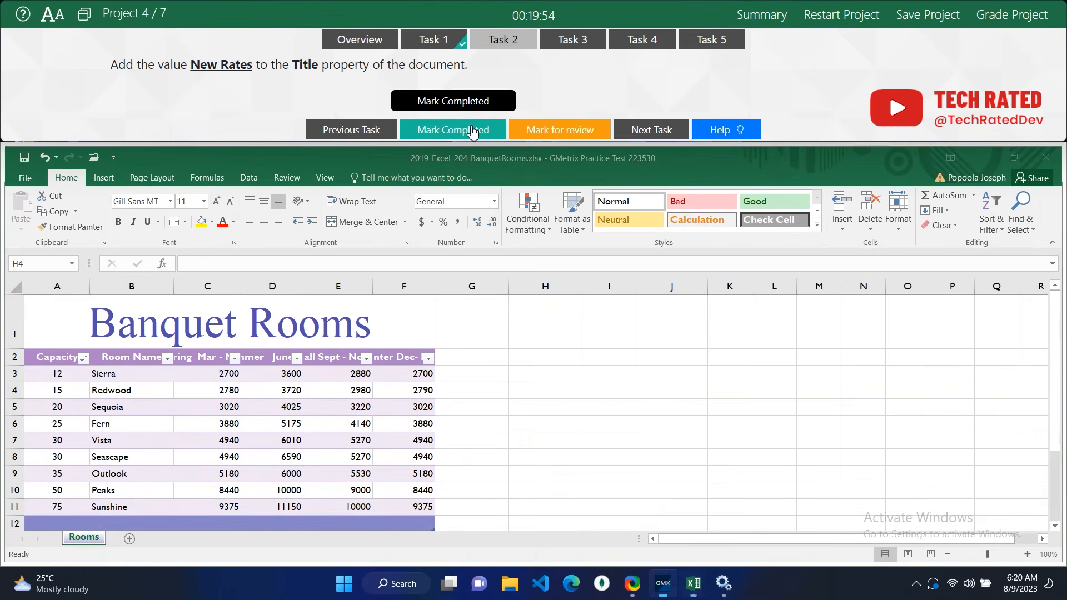
left_click(661, 125)
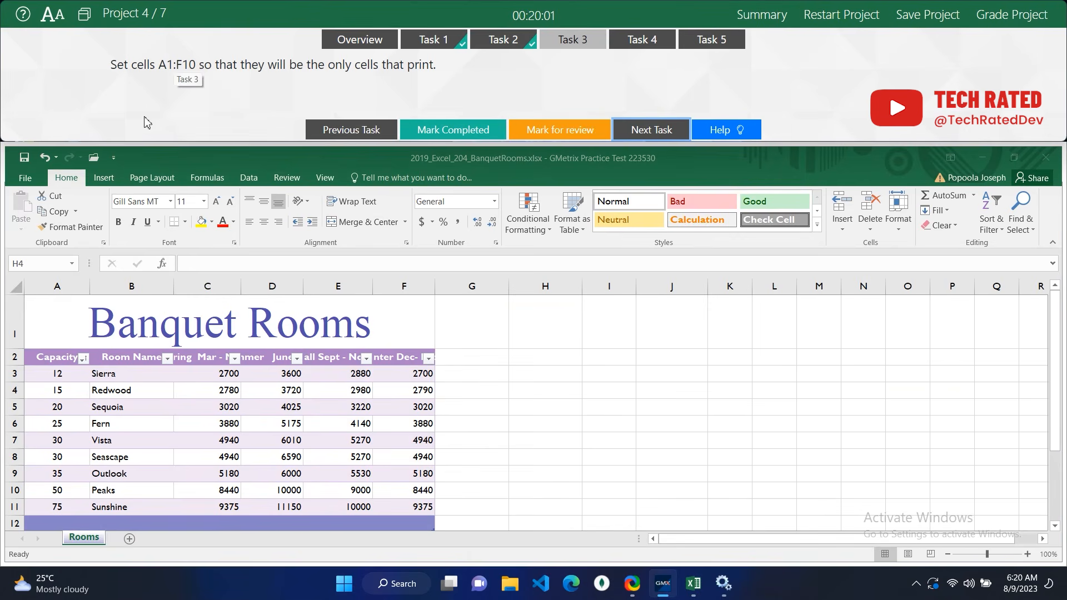
Set the Rooms worksheet's print area to cells A1:F10 in the page setup.
left_click(43, 264)
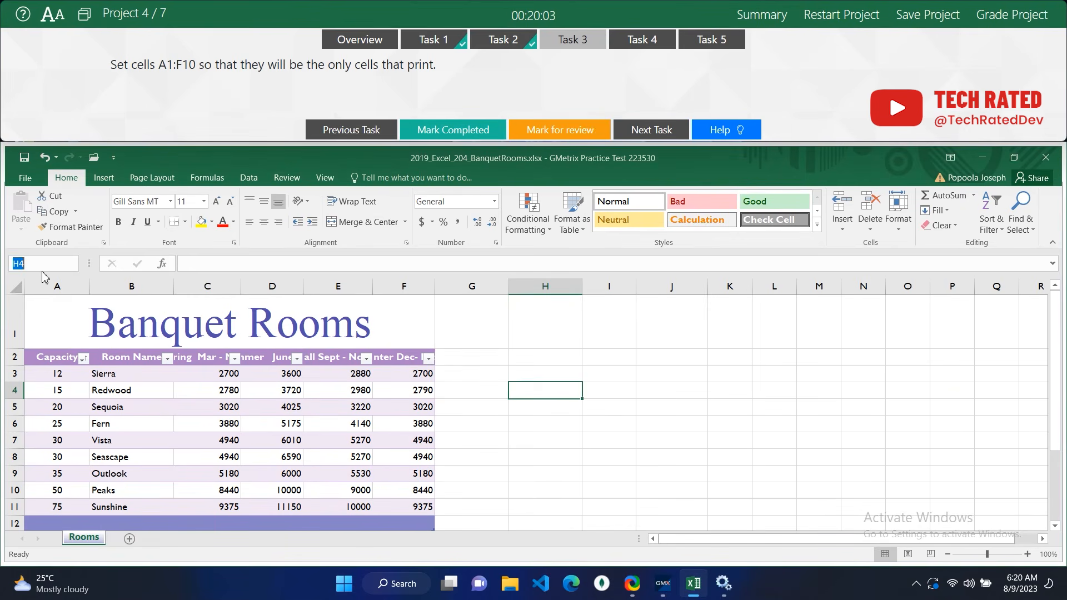
type("a")
key("Caps_Lock")
type(":F10")
key("Return")
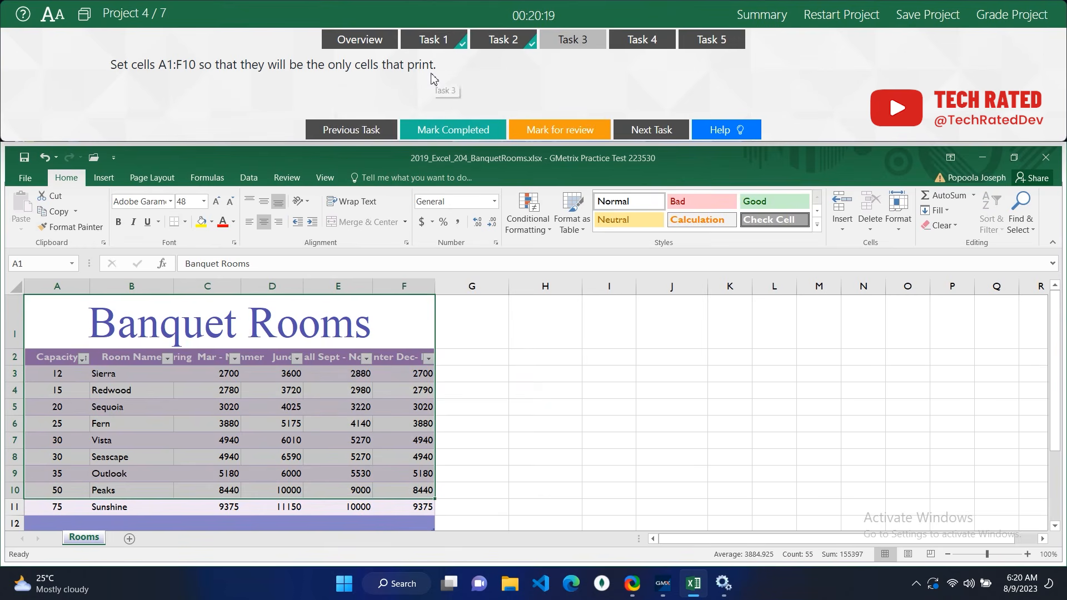
left_click(173, 181)
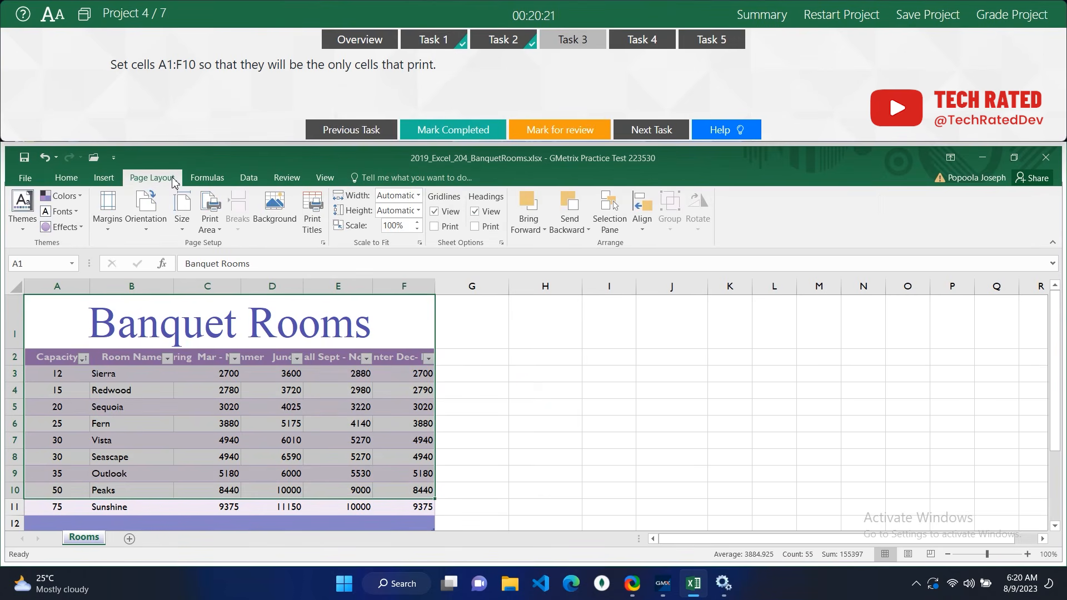
left_click(322, 243)
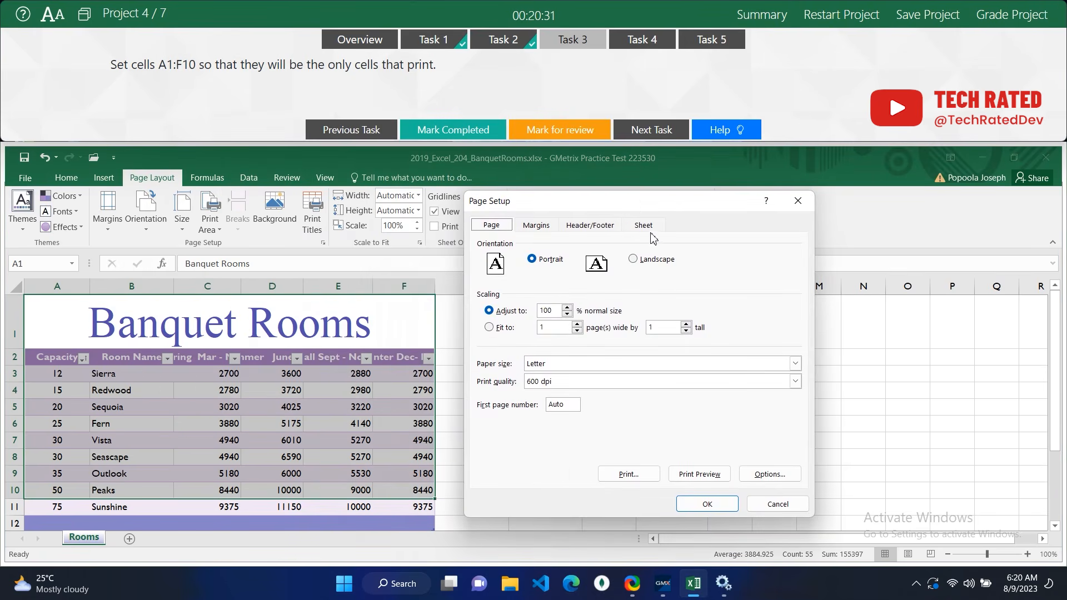
left_click(647, 230)
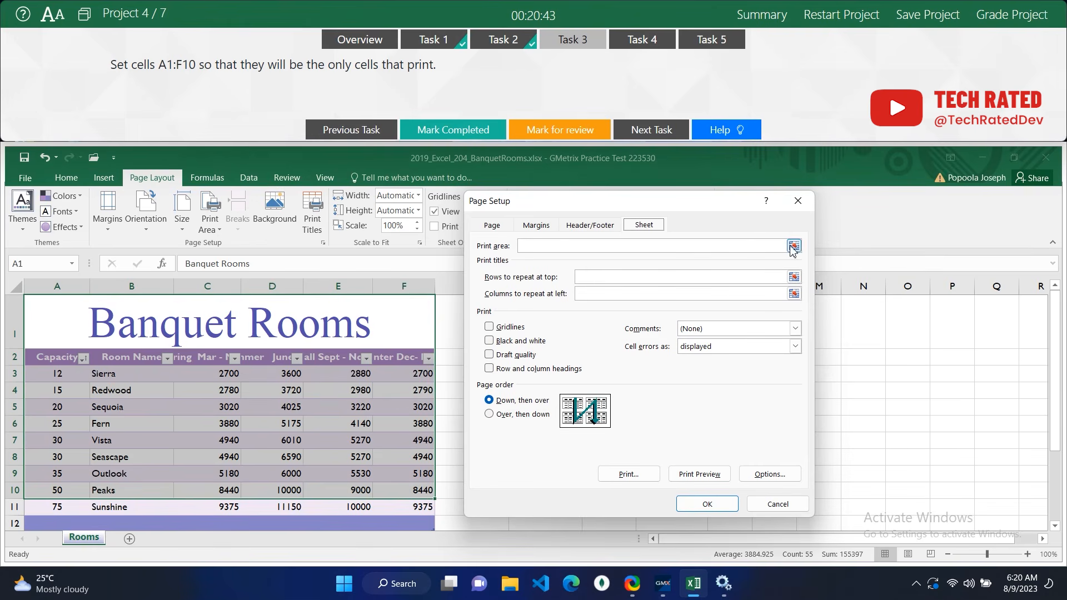
left_click(794, 246)
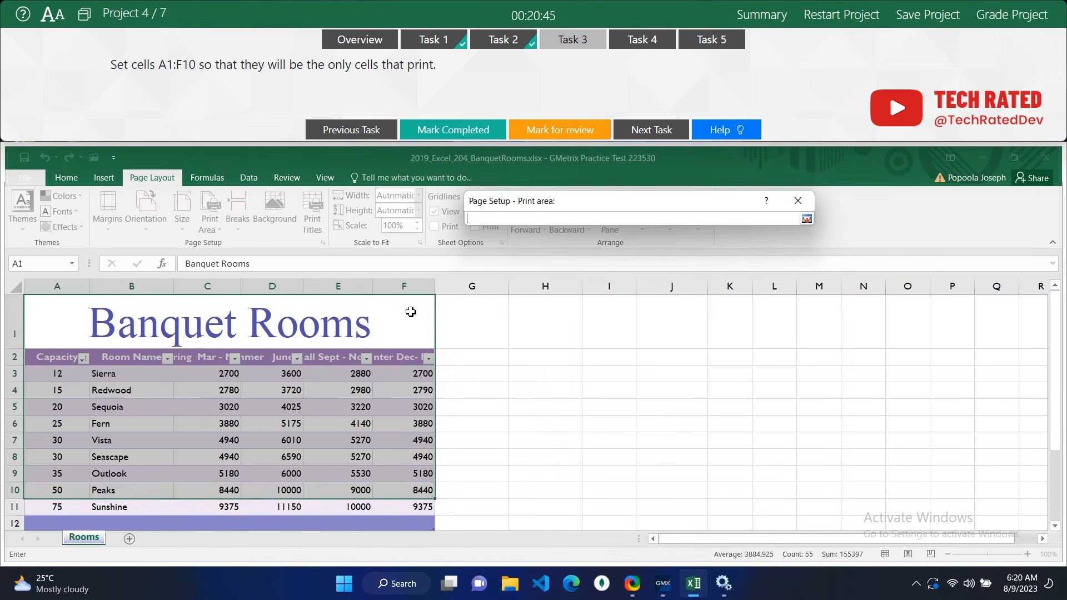
left_click_drag(406, 327, 97, 484)
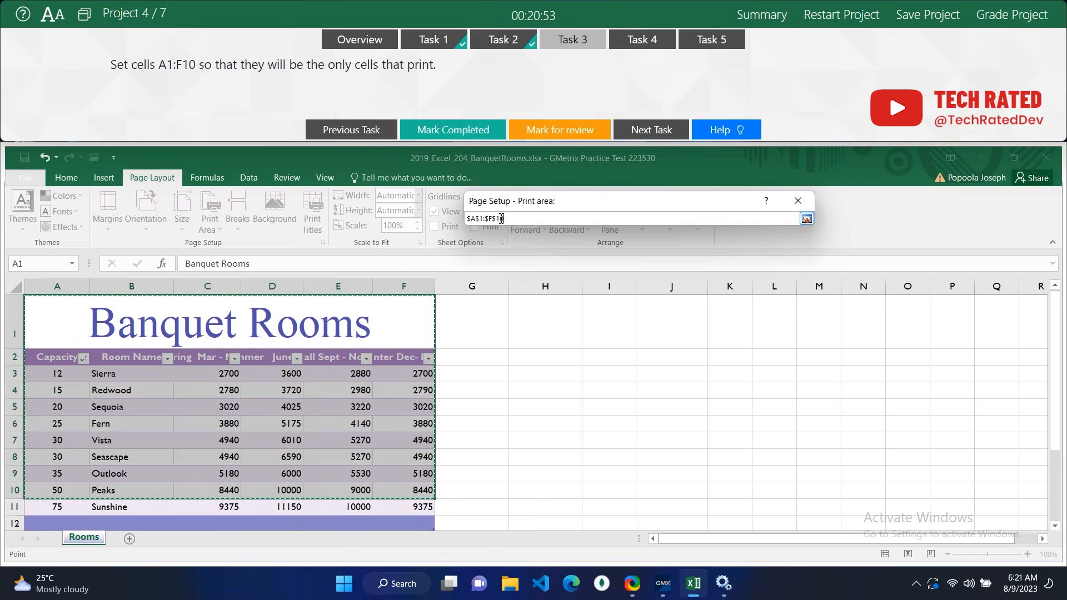
left_click(806, 219)
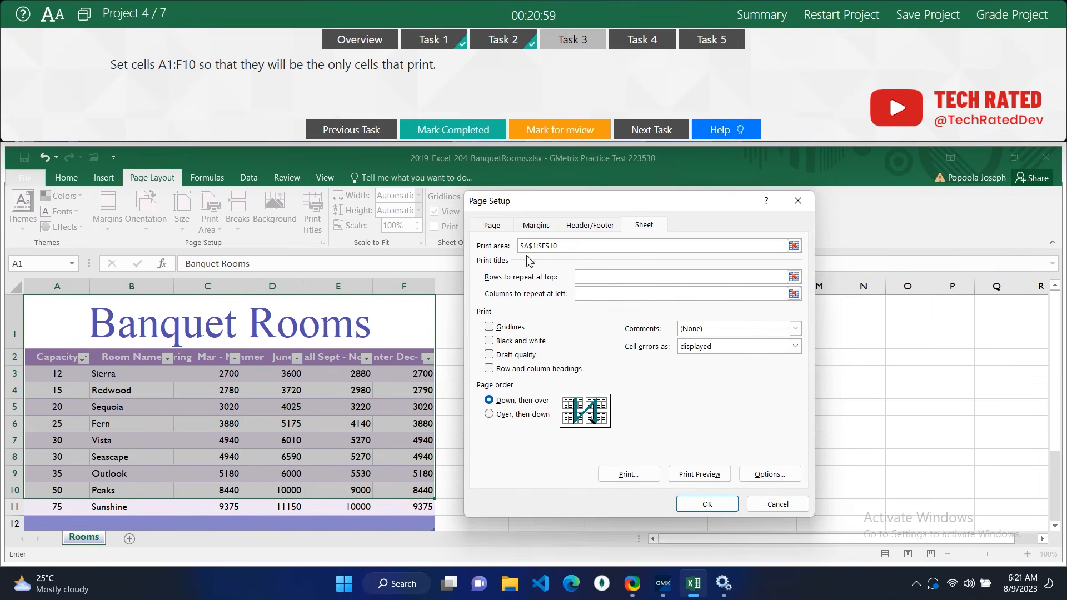
left_click(707, 503)
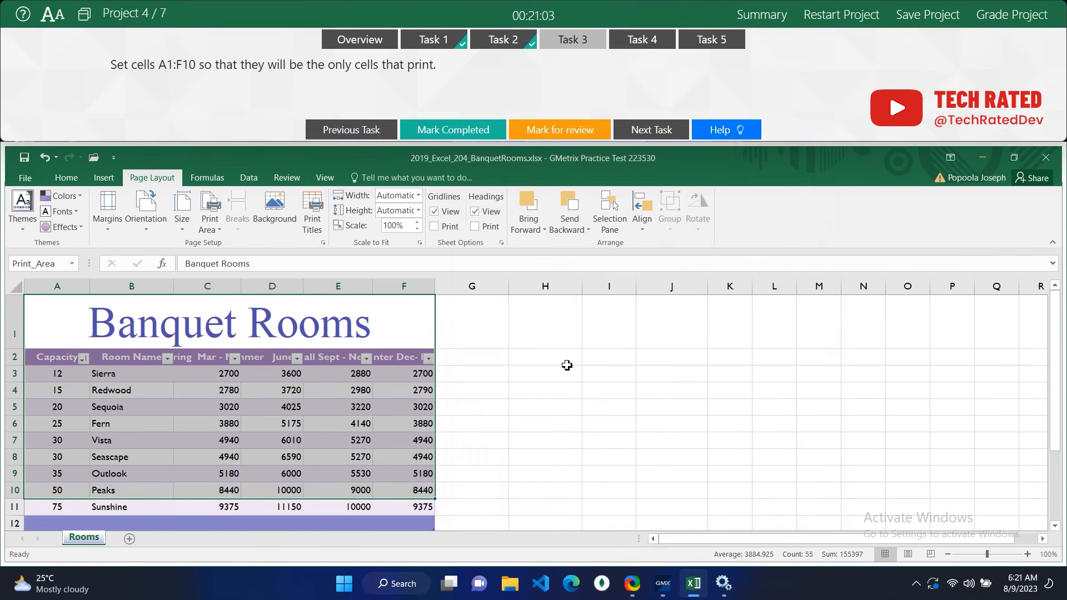
left_click(567, 361)
Mark Task 3 of Project 4 completed and move on to Task 4.
left_click(464, 131)
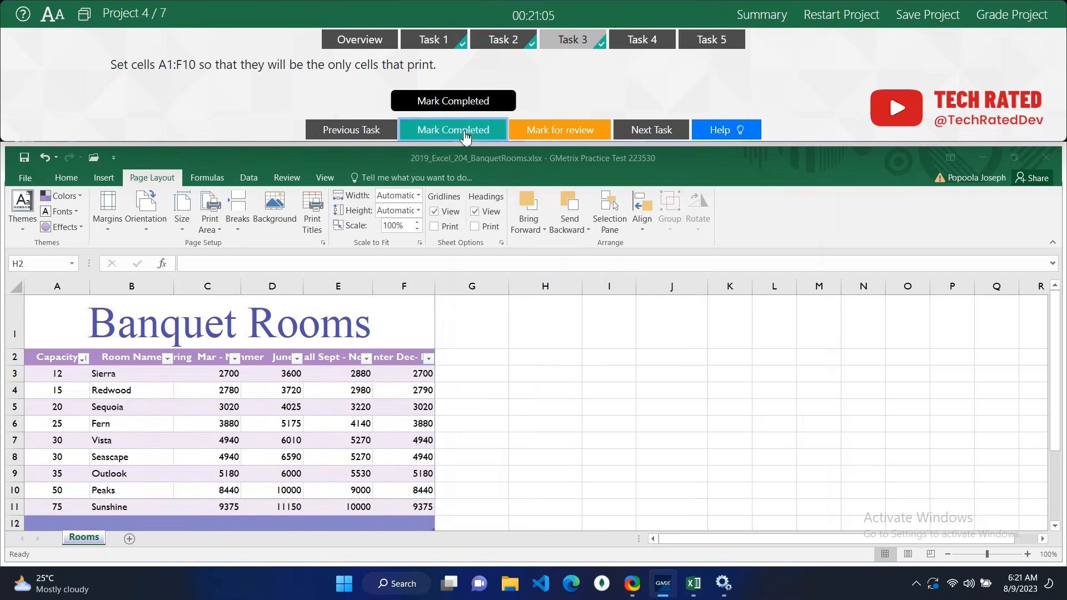
left_click(669, 131)
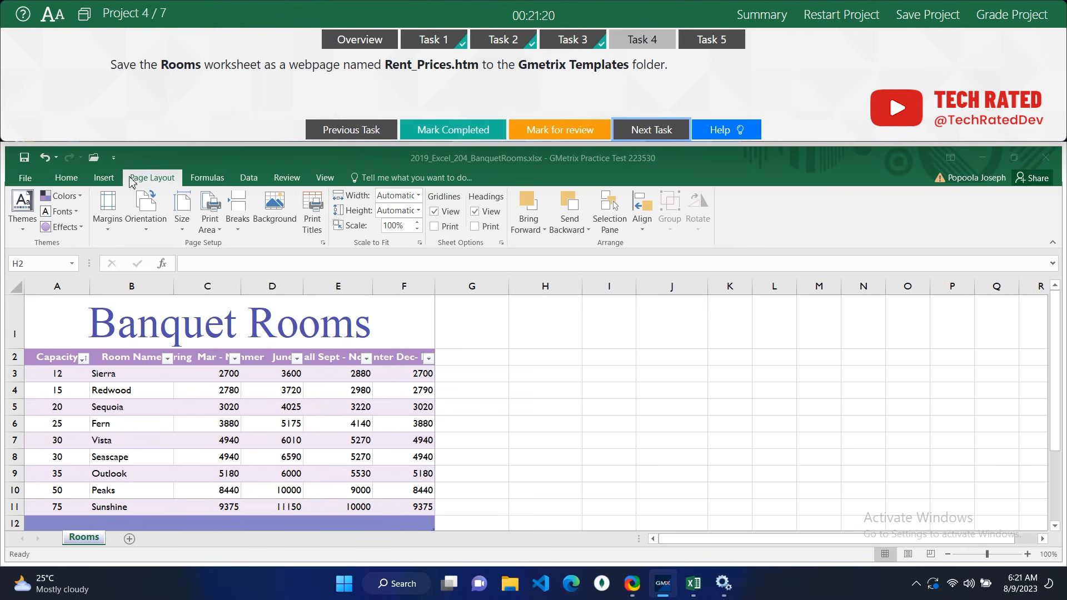
Save the workbook to the GMetrixTemplates folder as Rent_Prices.htm with the Web Page (*.htm;*.html) file type.
left_click(23, 182)
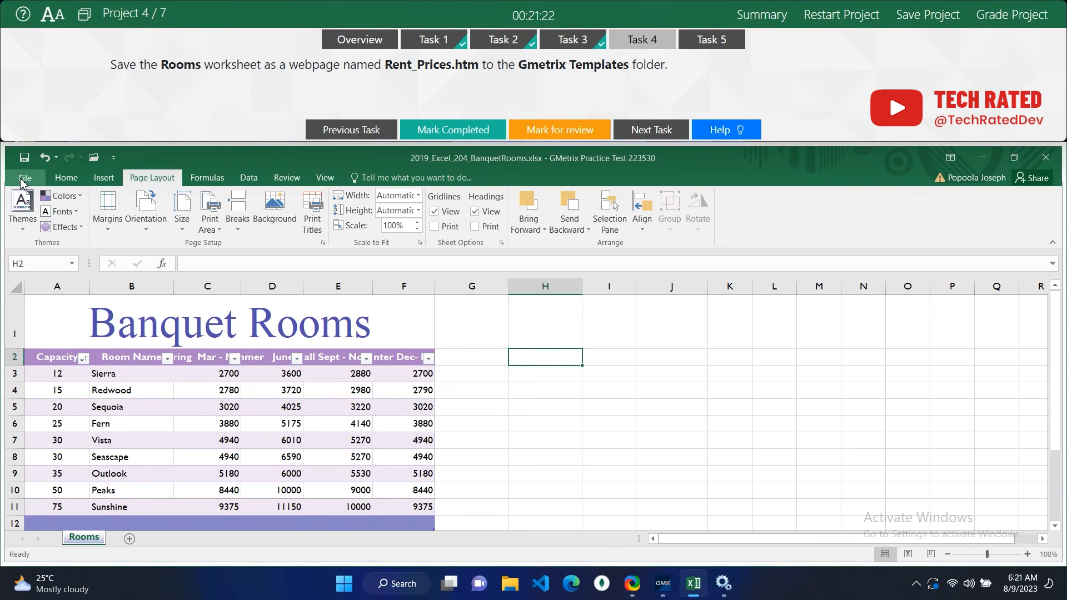
left_click(22, 182)
left_click(61, 308)
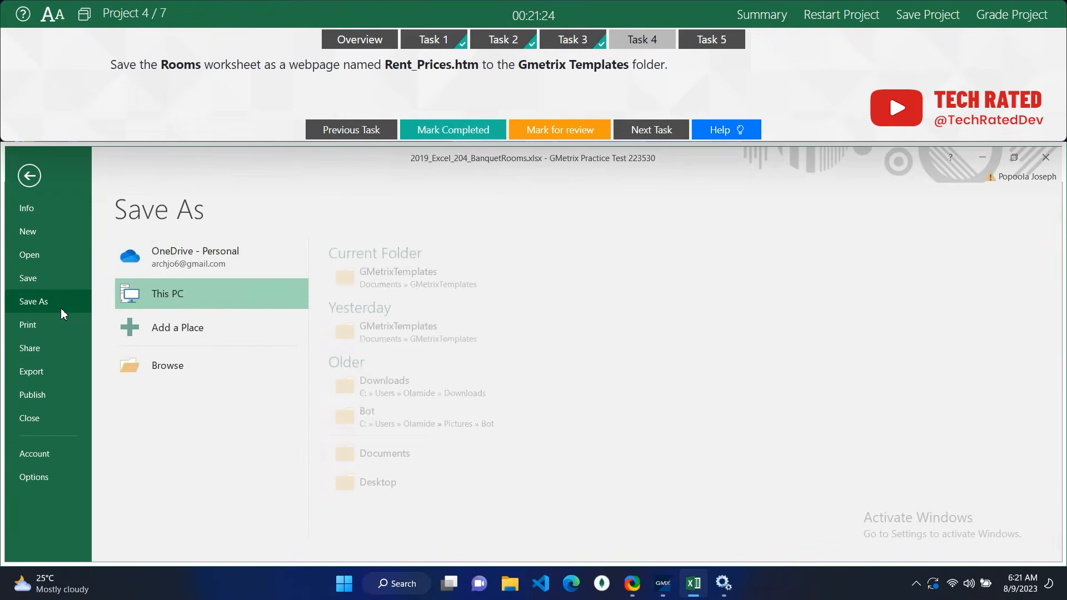
left_click(424, 272)
left_click_drag(277, 162, 321, 187)
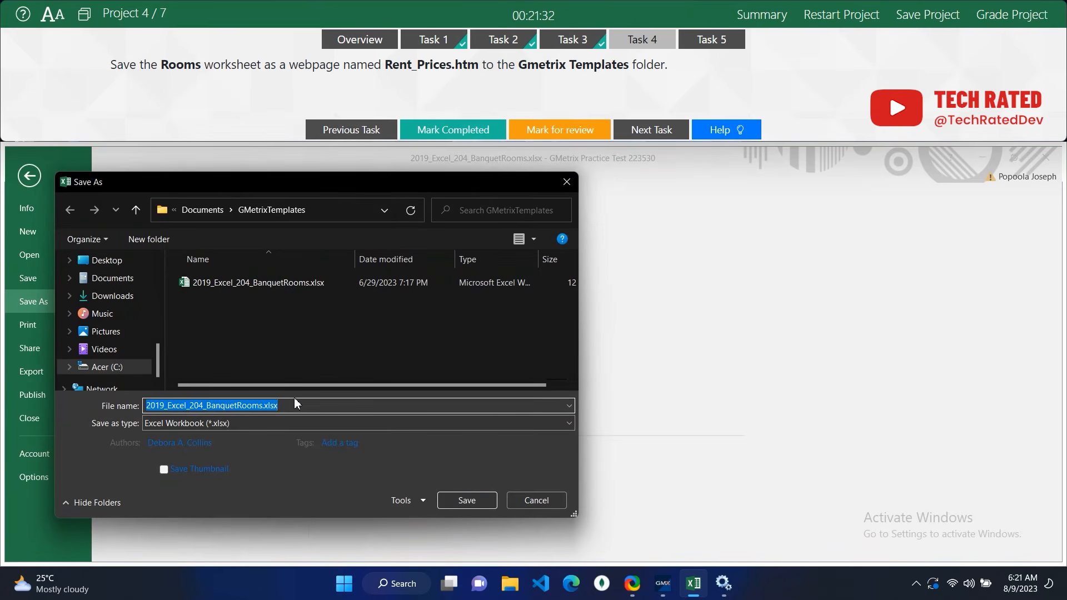
key("Caps_Lock")
key("Caps_Lock")
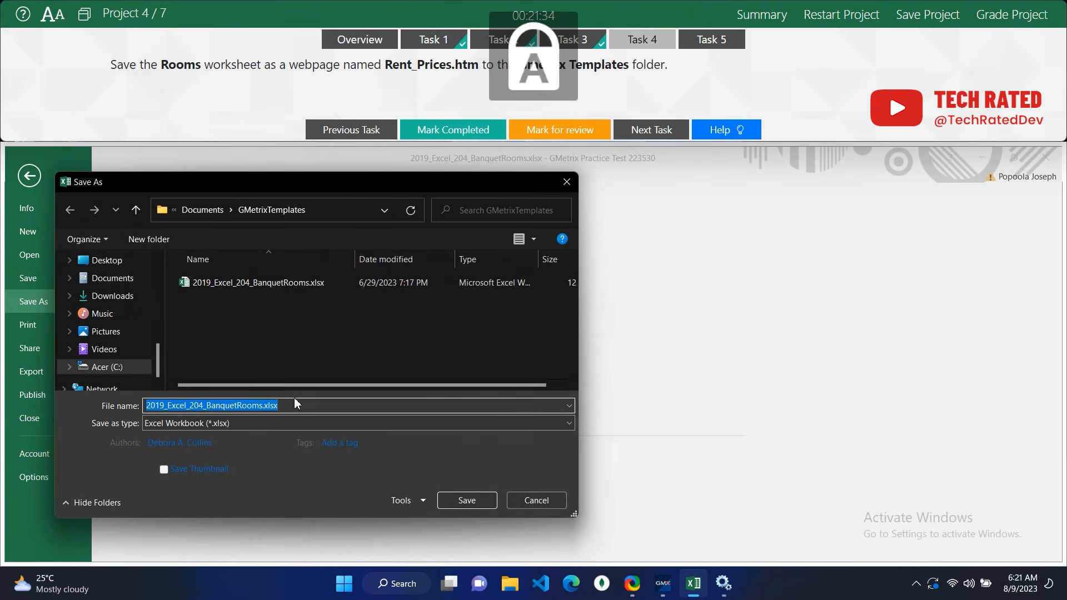
type("R")
key("Caps_Lock")
type("e")
type("nt_Prices.htm")
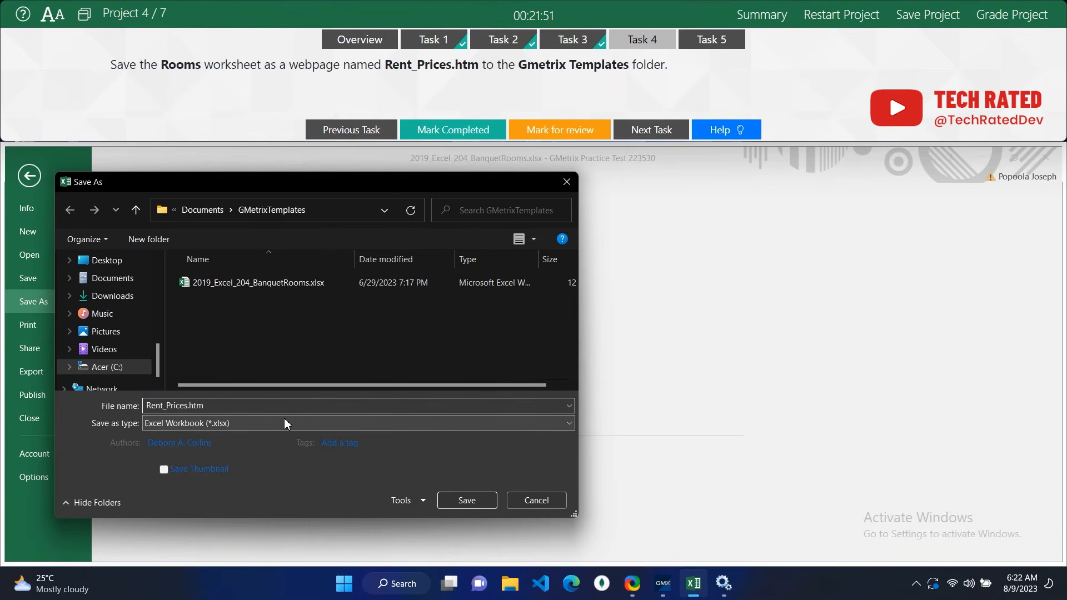
left_click(285, 423)
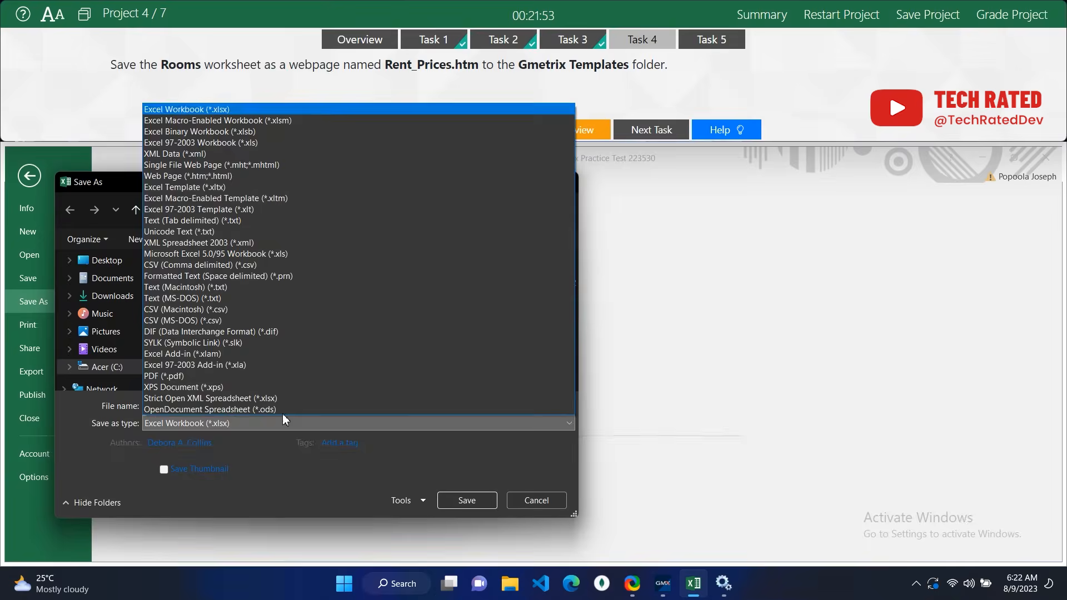
left_click(189, 176)
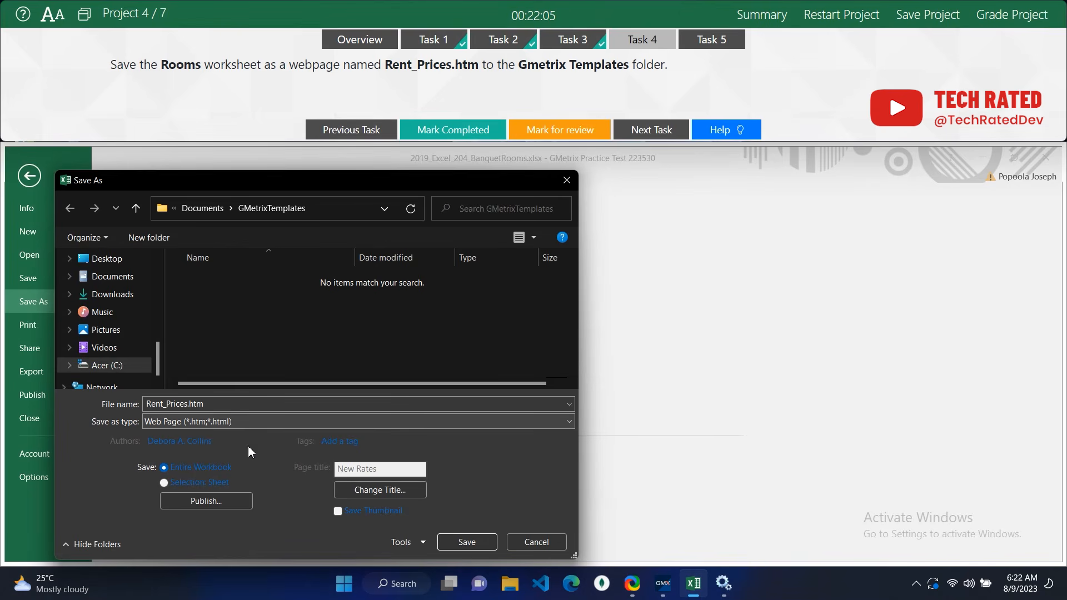
left_click(488, 542)
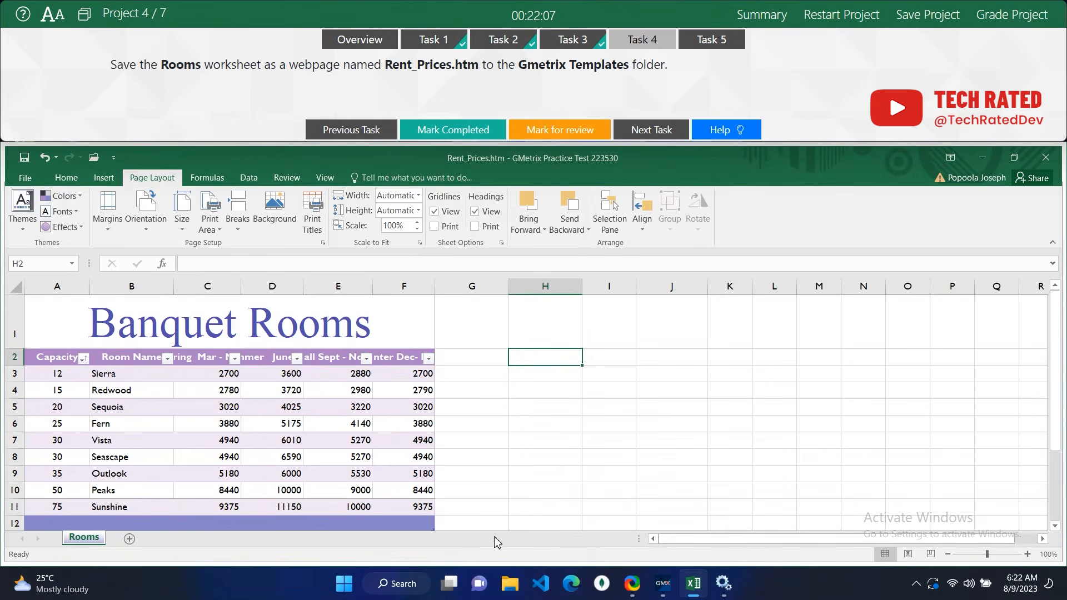
left_click(608, 439)
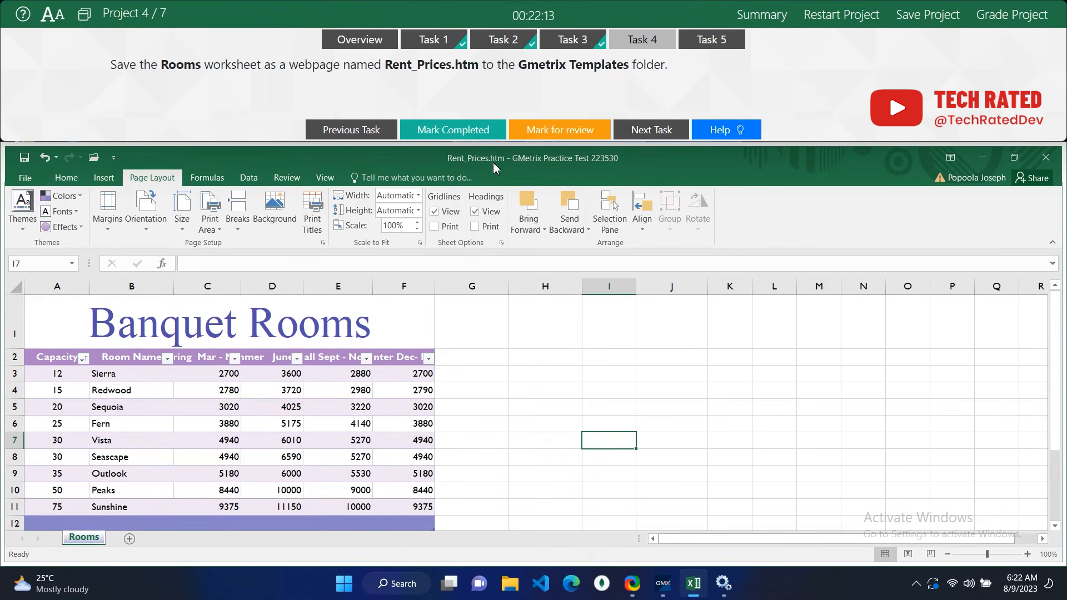
Mark Task 4 of Project 4 completed and move on to Task 5.
left_click(487, 141)
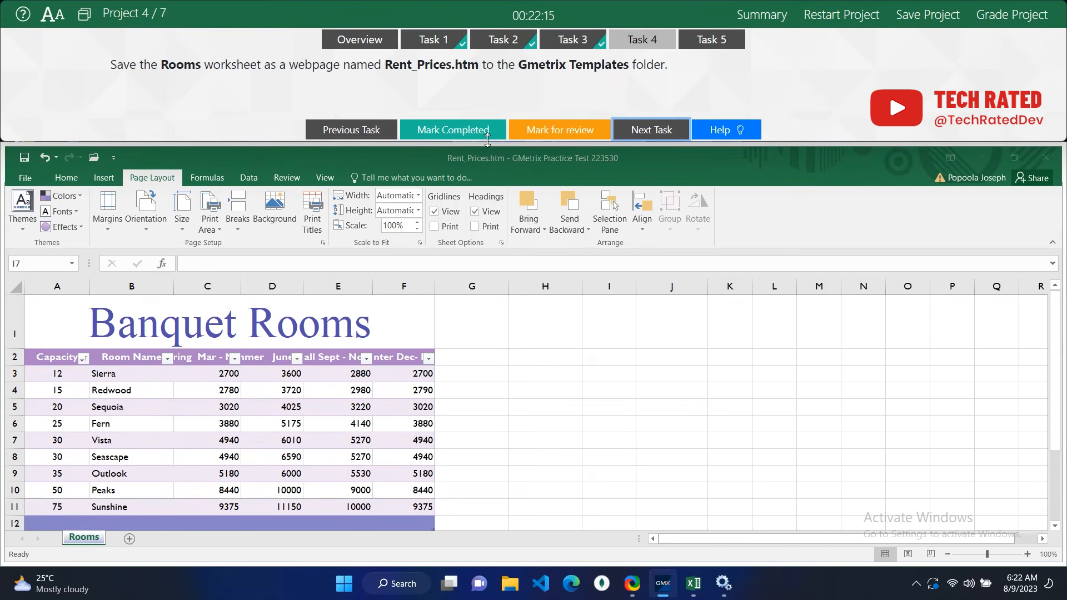
left_click(666, 131)
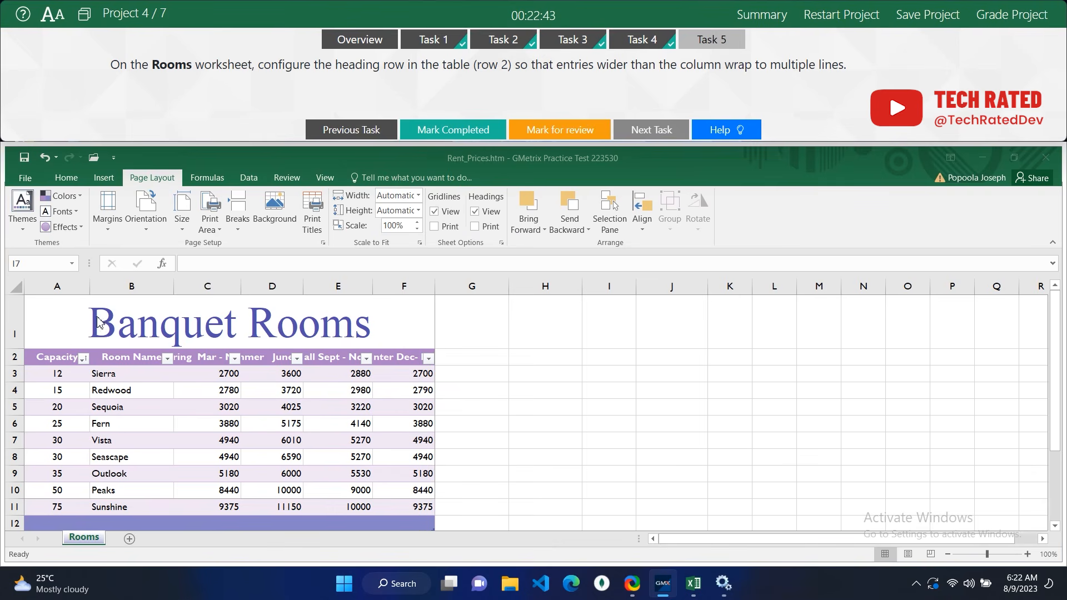
Wrap the text in heading row 2 of the table on the Rooms worksheet.
left_click(14, 357)
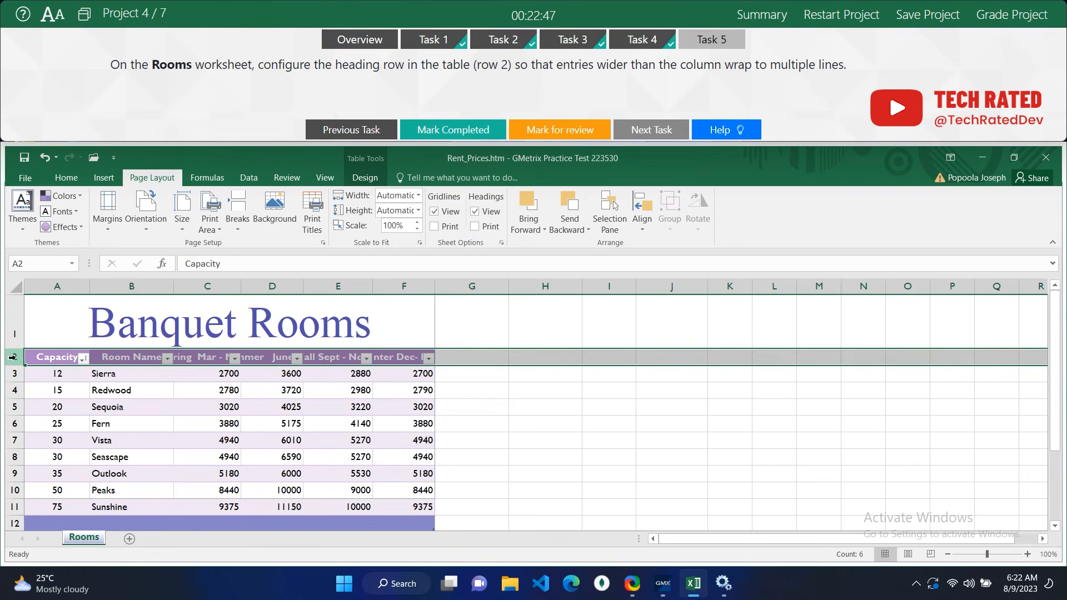
left_click(62, 179)
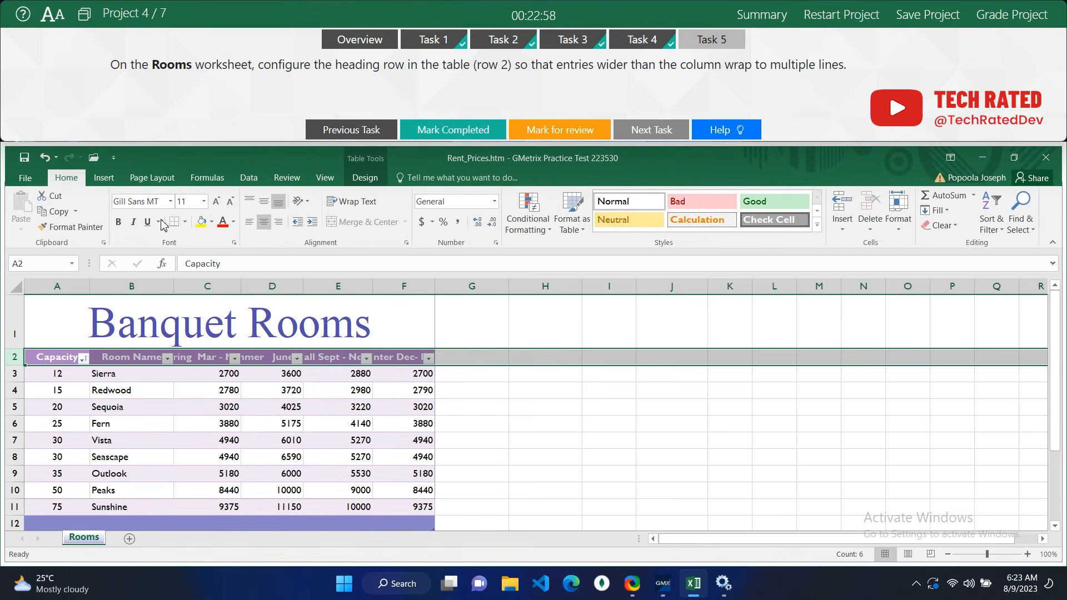
left_click(371, 205)
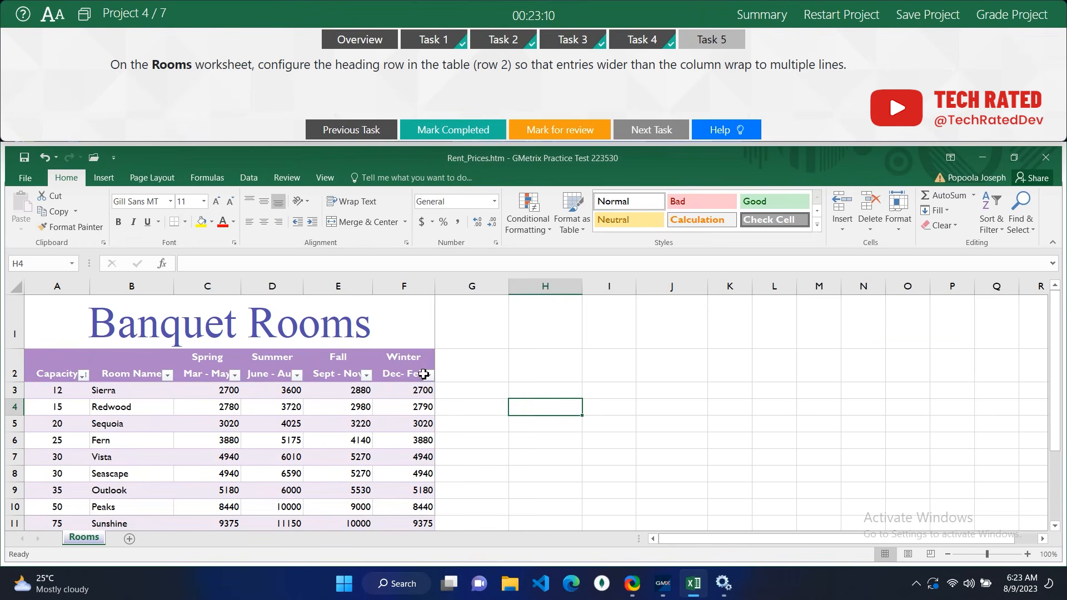
Mark Task 5 of Project 4 completed, grade the project and continue to Project 5.
left_click(453, 129)
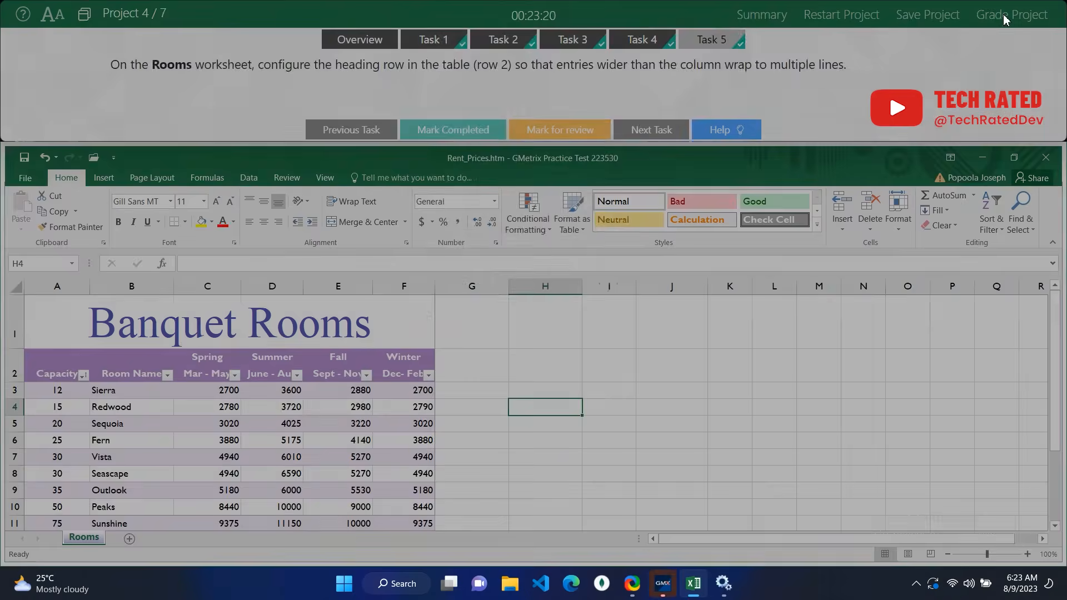
left_click(1006, 17)
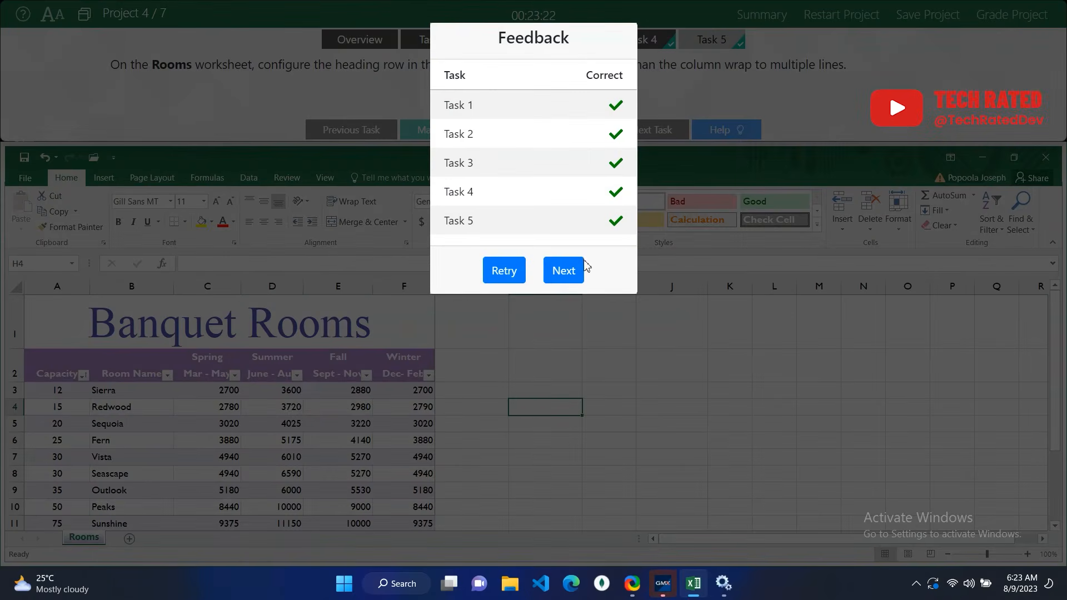
left_click(564, 270)
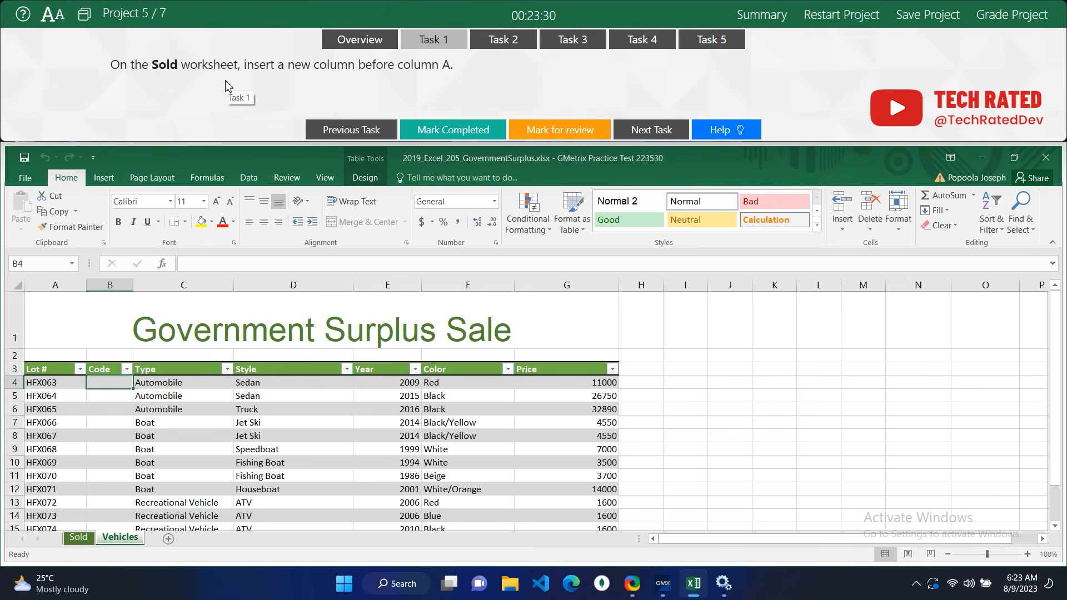
Insert a new column before column A on the Sold worksheet, mark Task 1 completed and move on to Task 2.
left_click(79, 537)
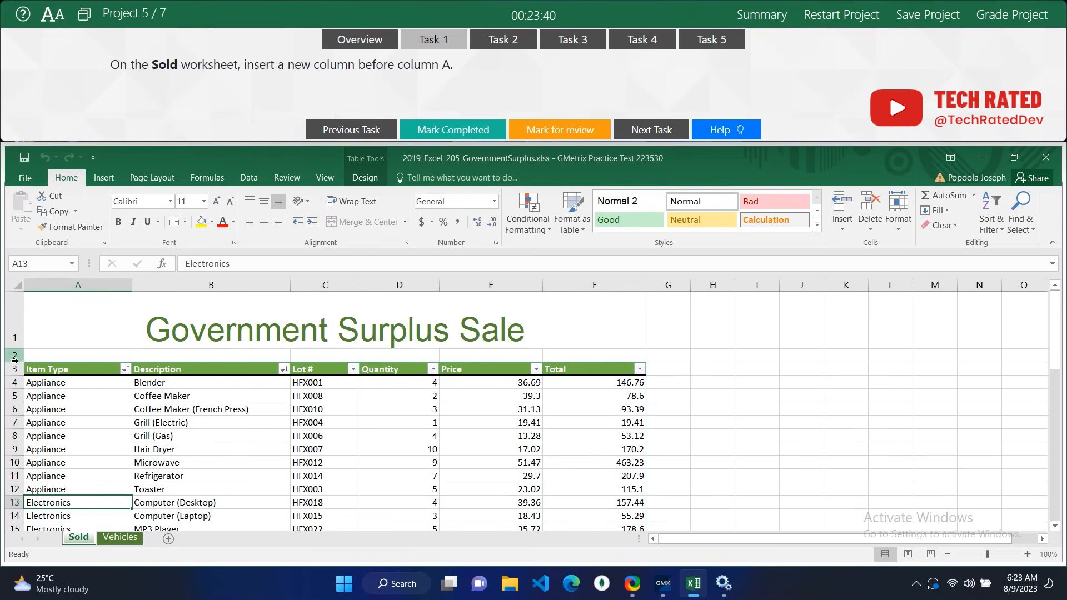
left_click(89, 286)
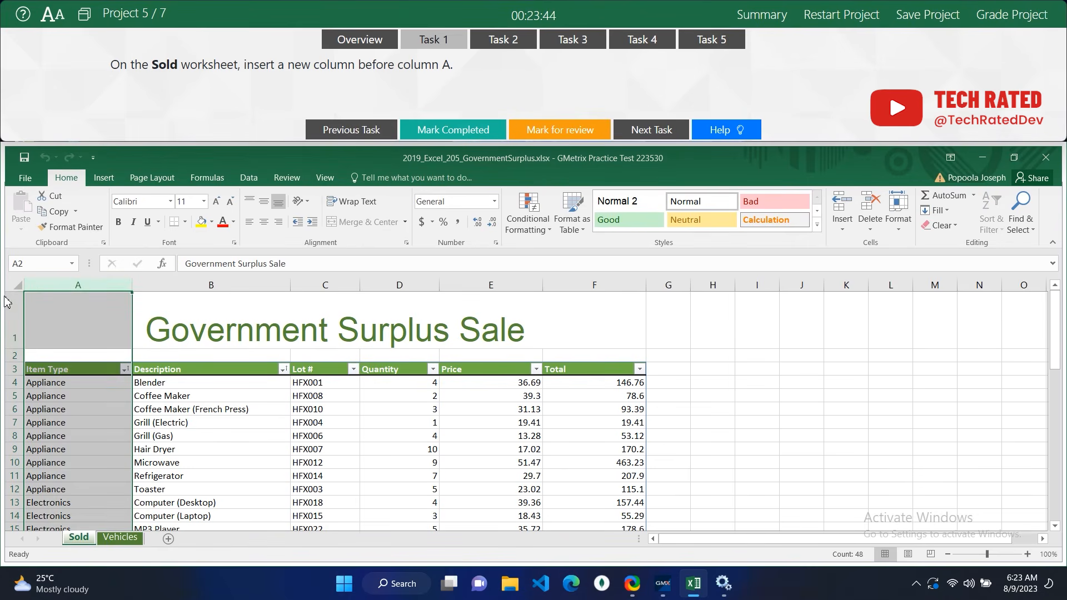
right_click(52, 291)
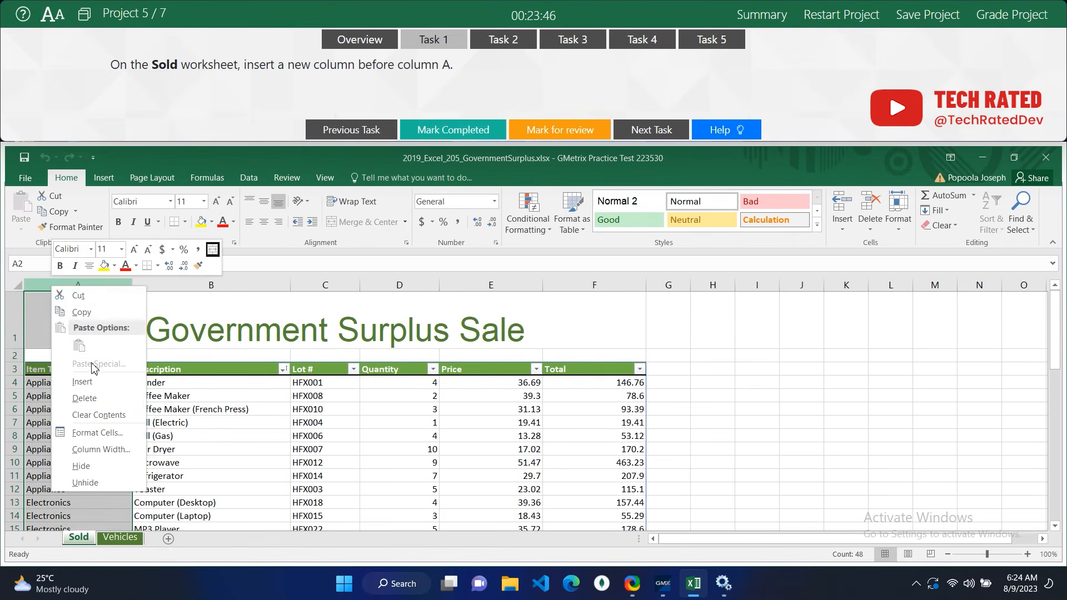
left_click(92, 381)
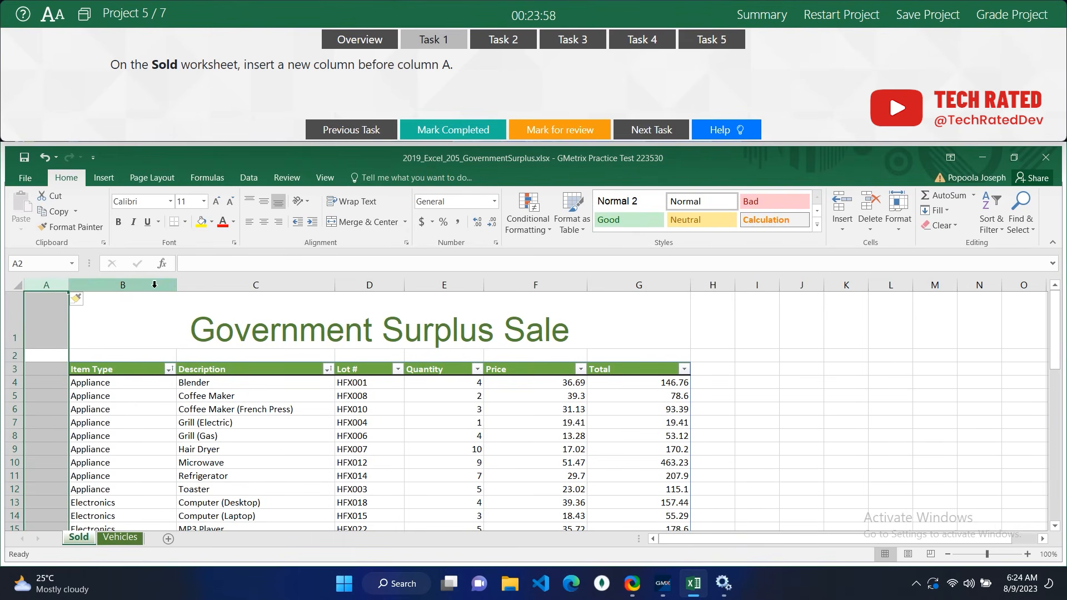
left_click(756, 411)
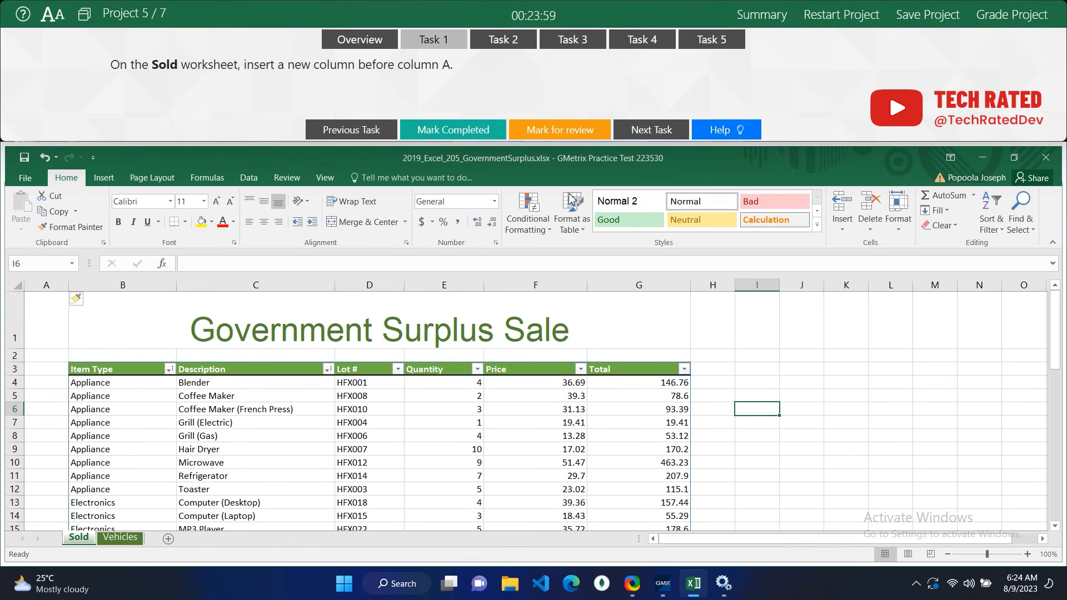
left_click(475, 131)
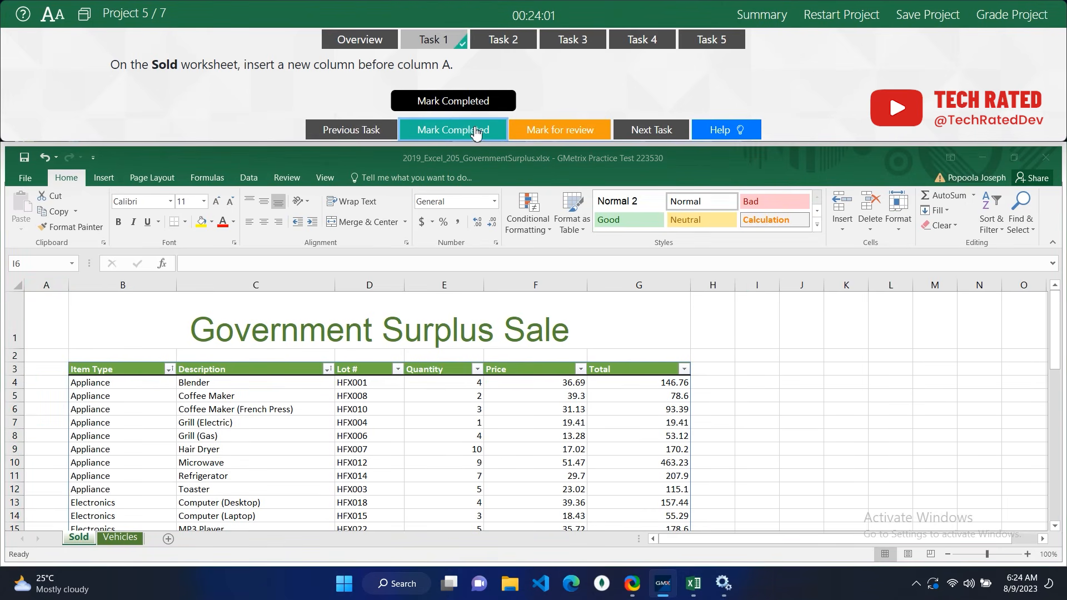
left_click(642, 132)
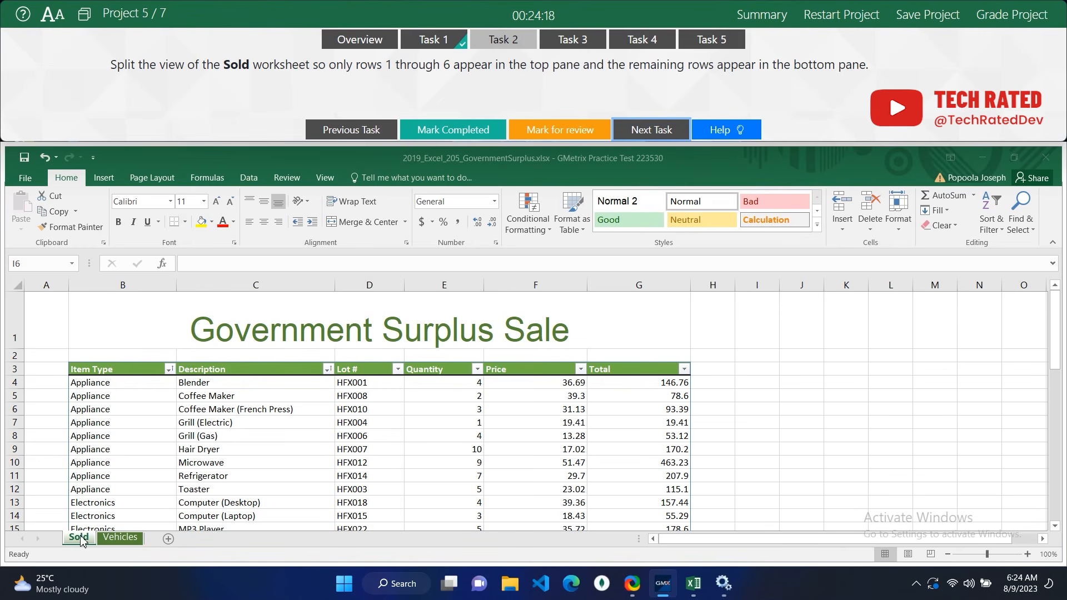
Split the Sold worksheet's view above row 7, mark Task 2 completed and move on to Task 3.
left_click(15, 423)
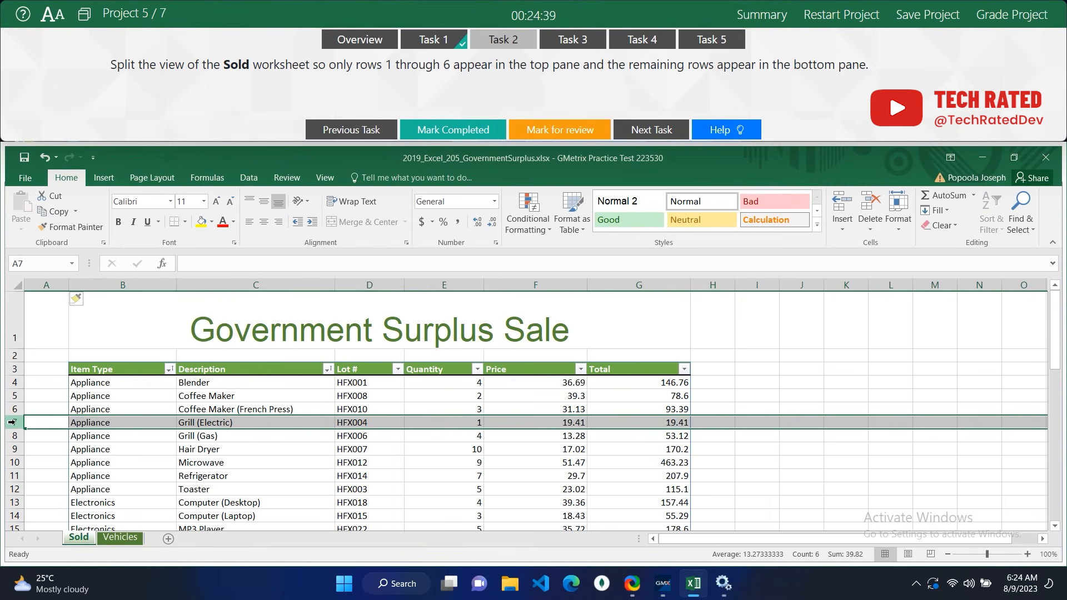
left_click(324, 178)
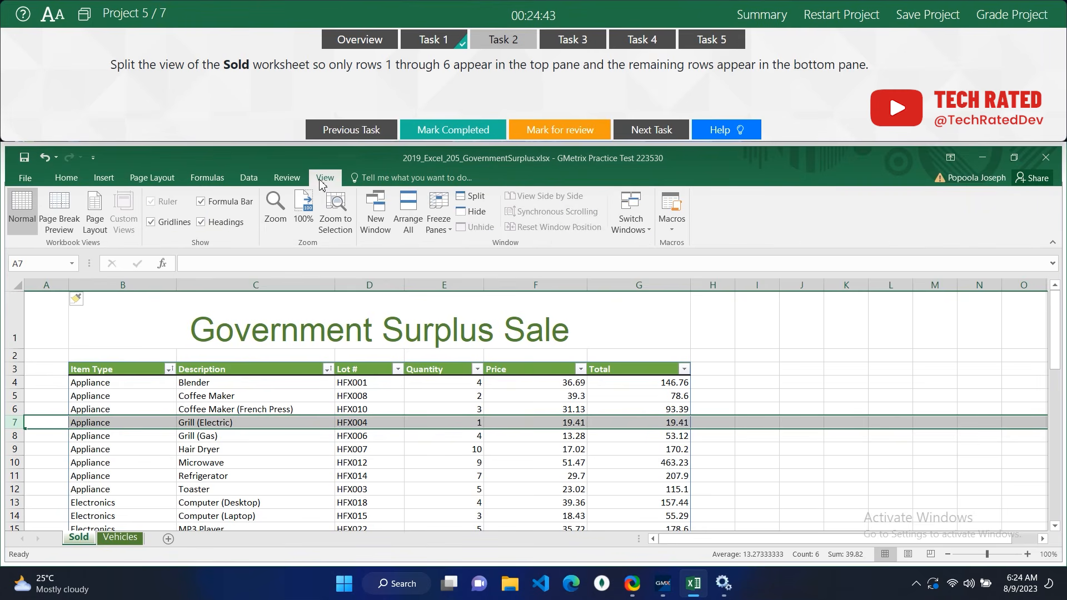
left_click(477, 197)
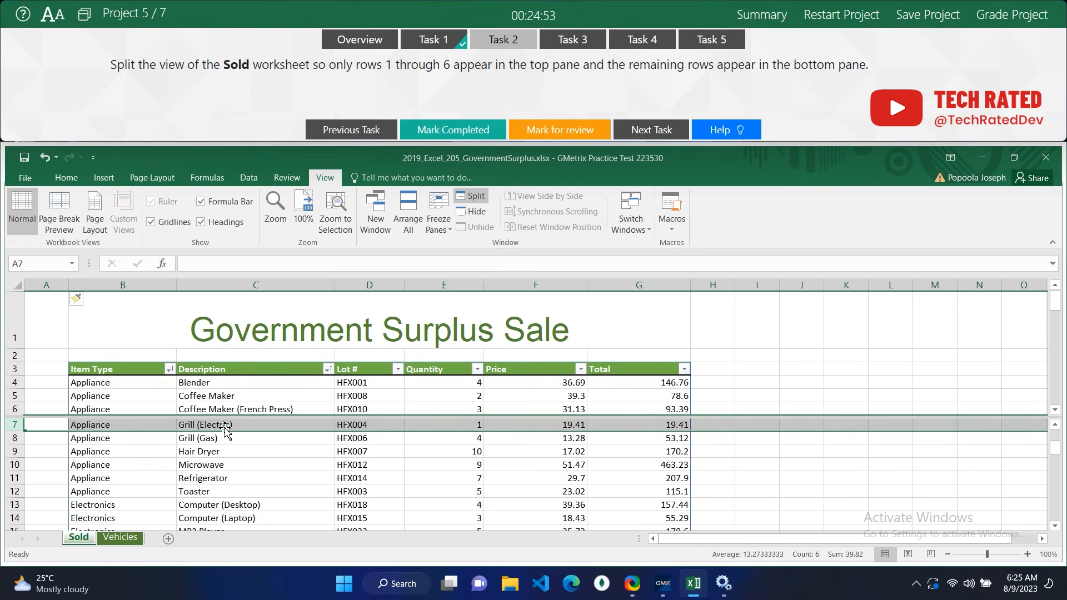
left_click(772, 396)
left_click(488, 131)
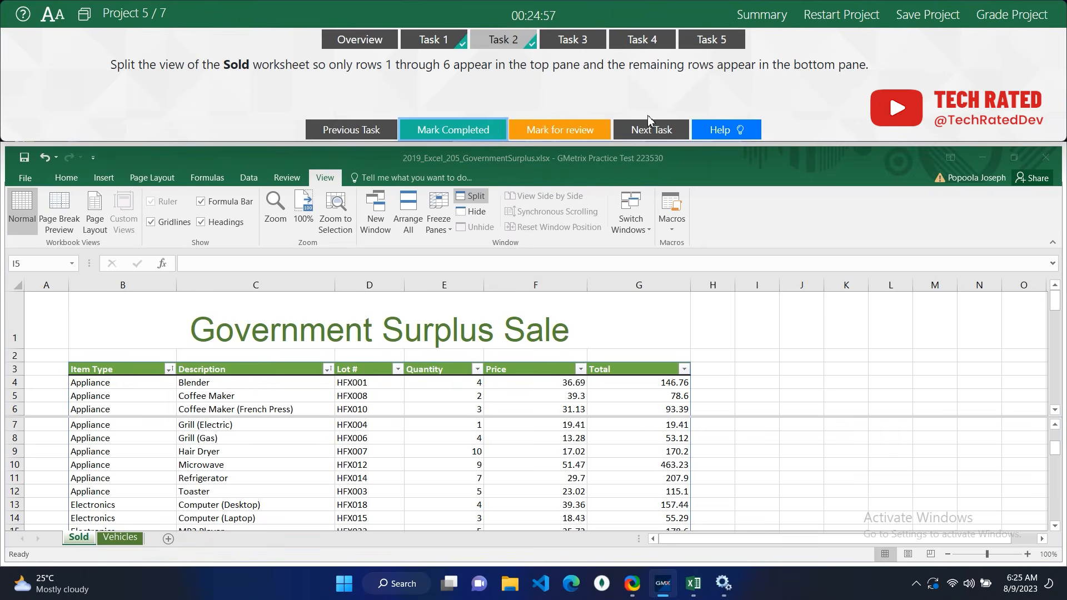
left_click(659, 131)
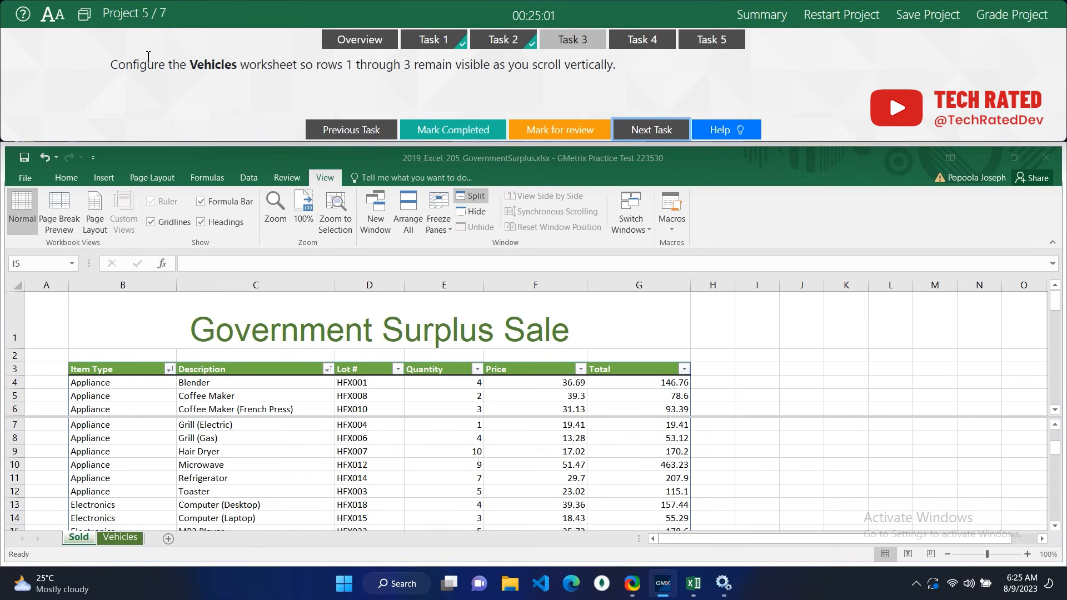
Freeze rows 1 through 3 of the Vehicles worksheet, mark Task 3 completed and move on to Task 4.
left_click(125, 538)
left_click(658, 421)
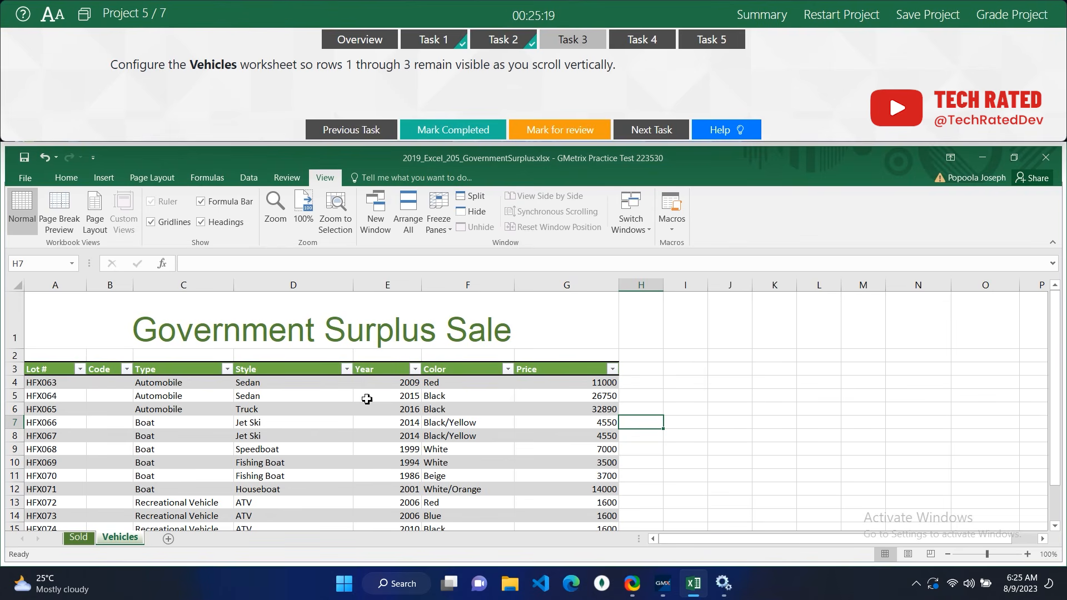
left_click(15, 384)
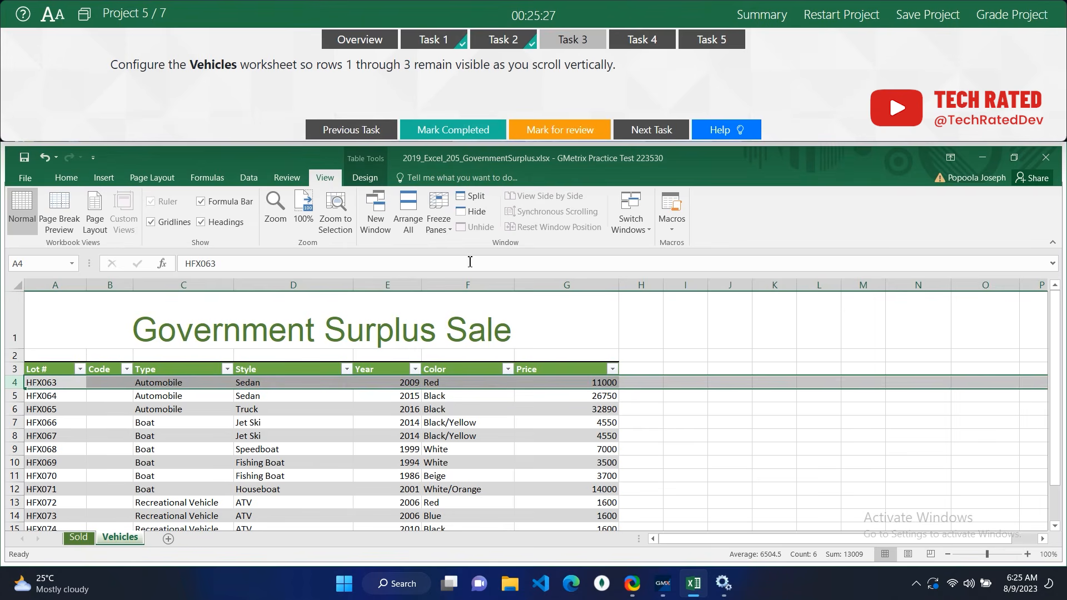
left_click(438, 219)
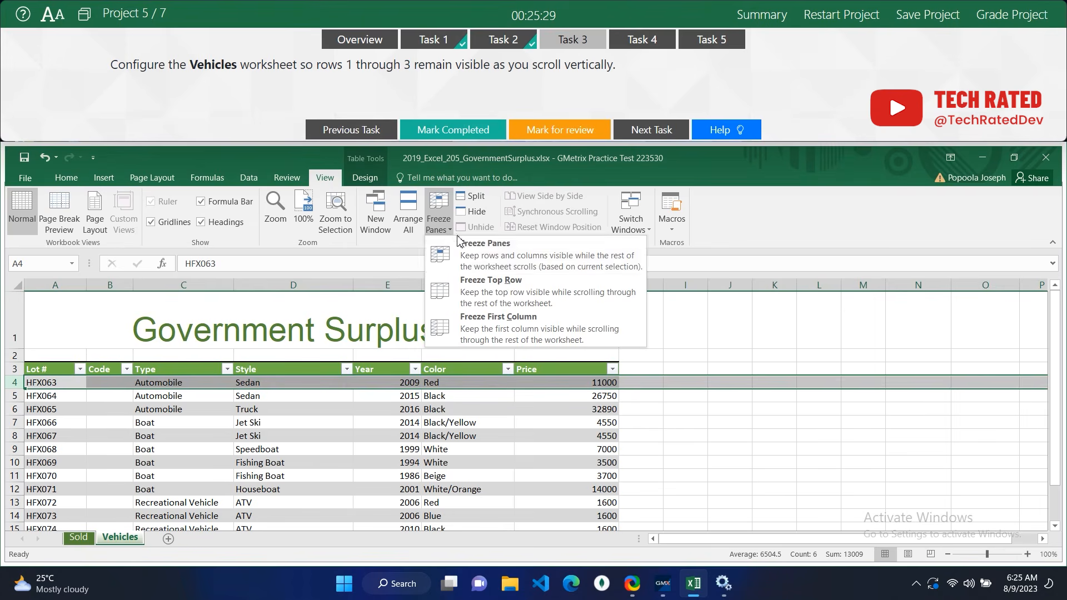
left_click(475, 259)
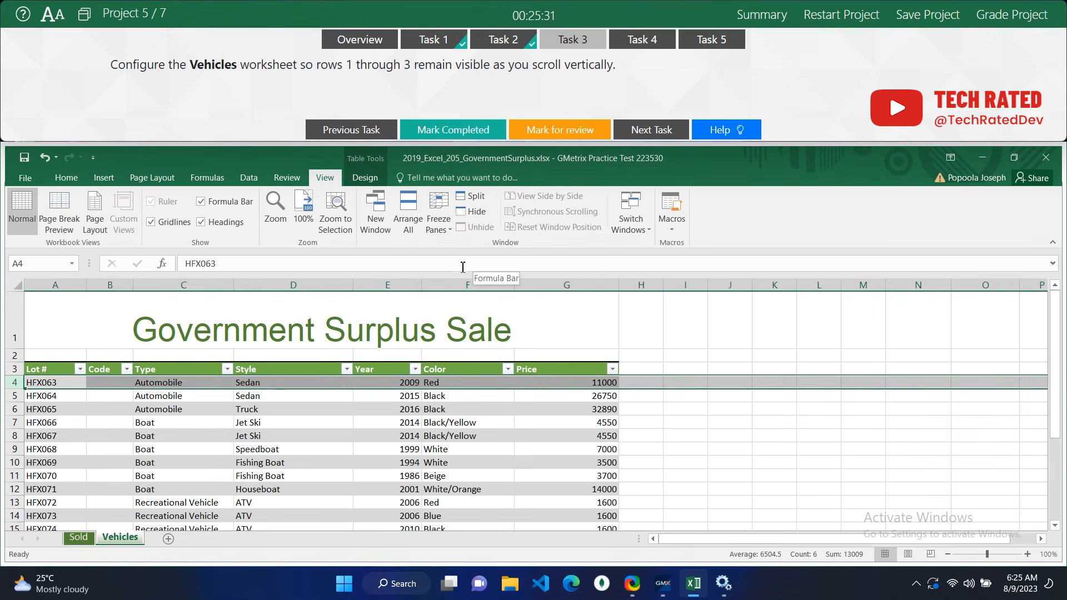
scroll(503, 455, "down", 10)
scroll(386, 382, "up", 10)
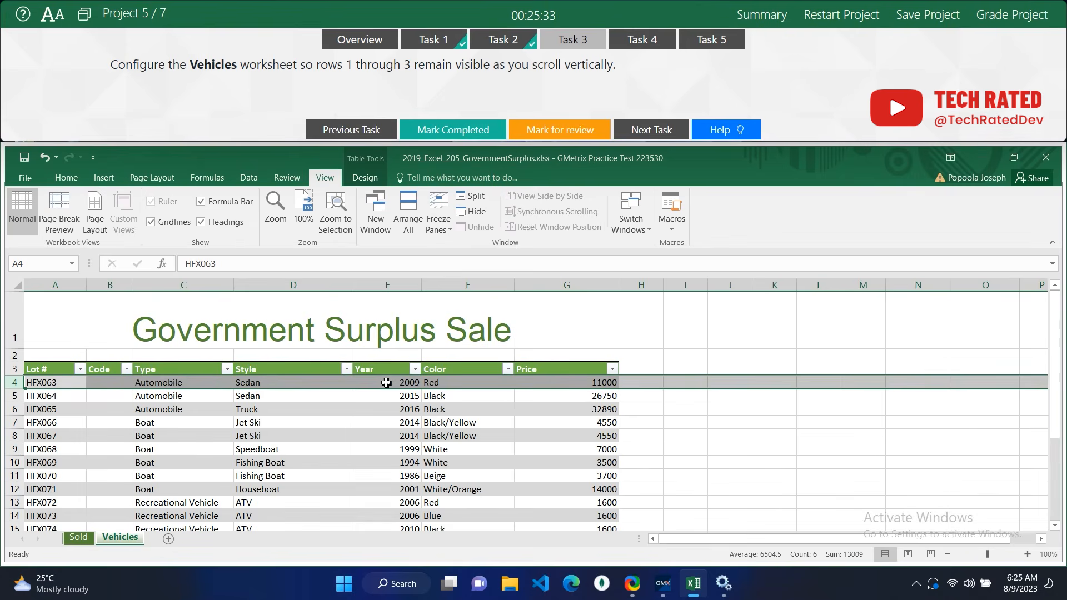
scroll(410, 469, "down", 10)
scroll(420, 479, "up", 10)
left_click(462, 139)
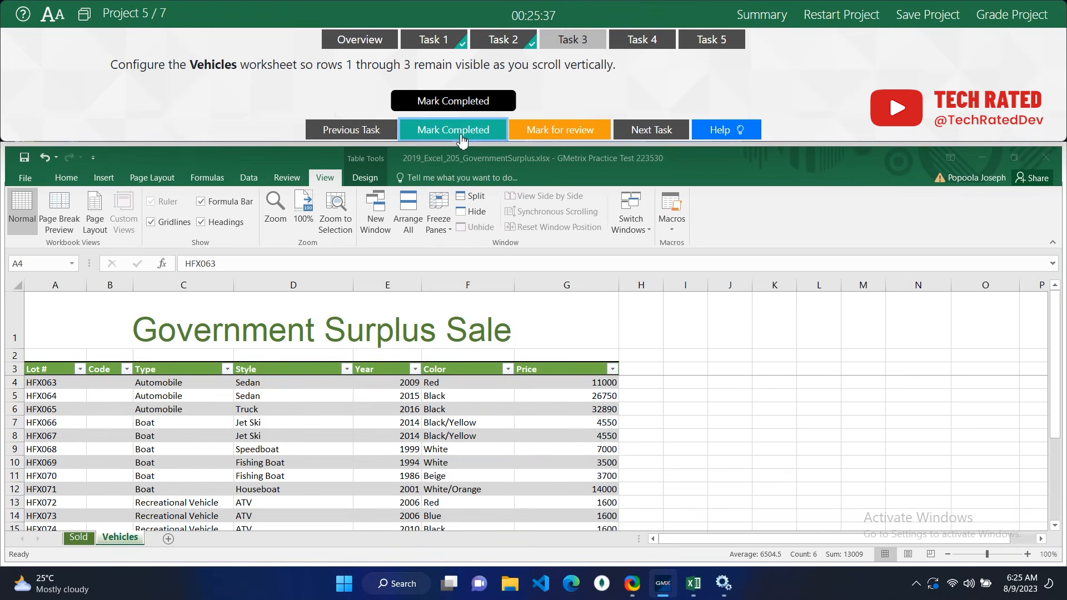
left_click(675, 134)
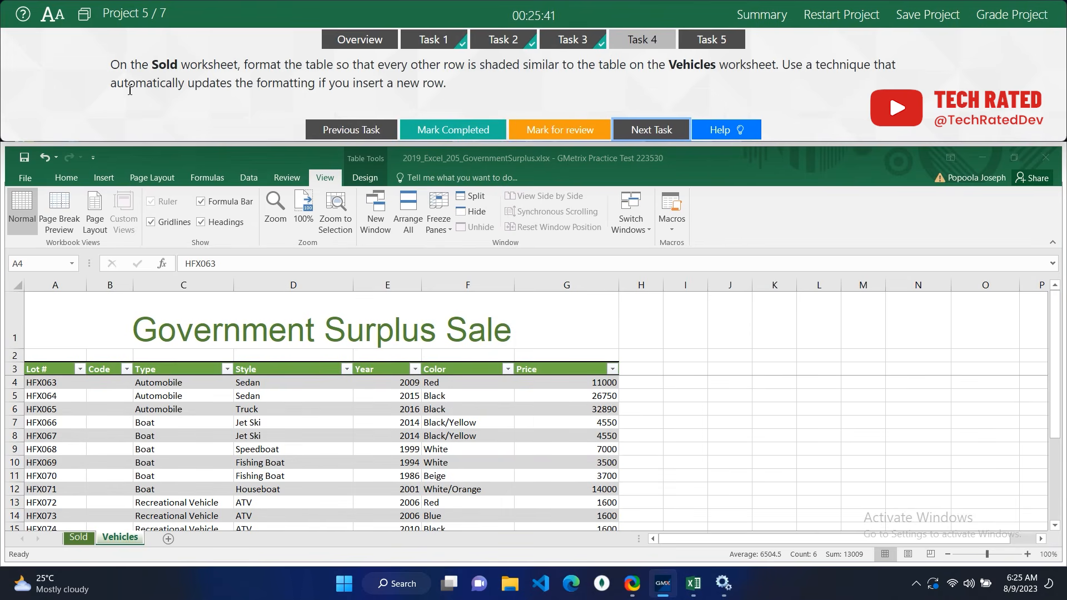
Examine the row shading and table style options of the table on the Vehicles worksheet.
left_click(78, 538)
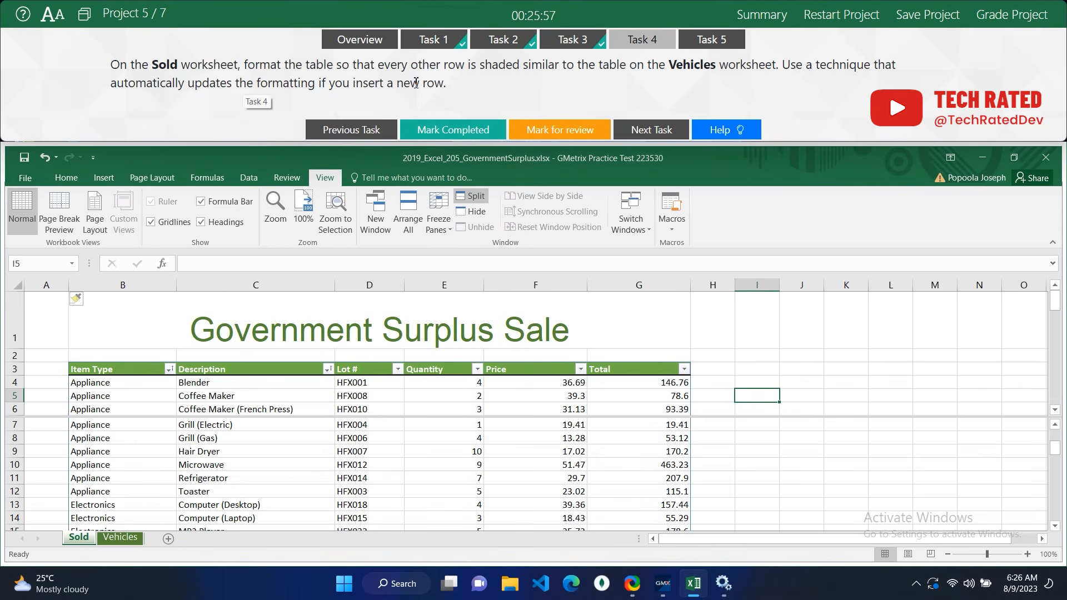
left_click(127, 536)
left_click(634, 412)
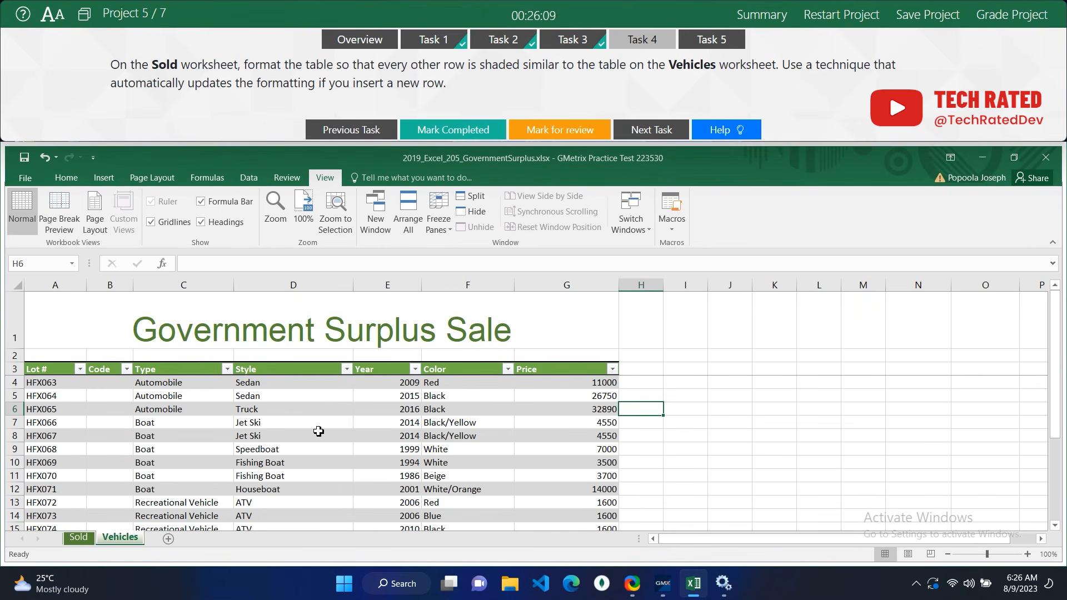
scroll(318, 431, "down", 5)
scroll(309, 452, "up", 3)
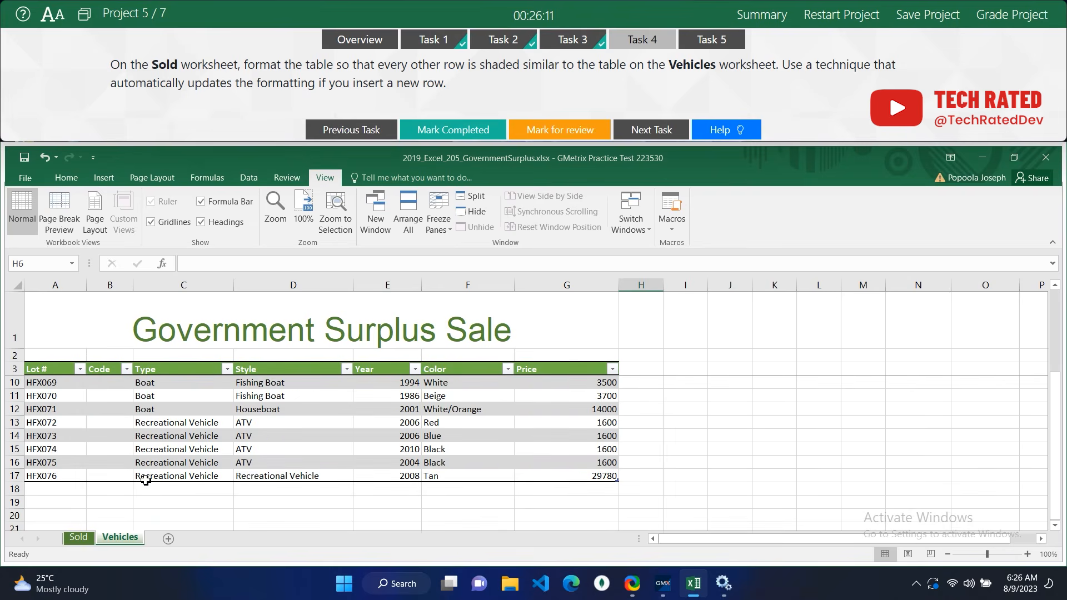
left_click(151, 491)
left_click(69, 495)
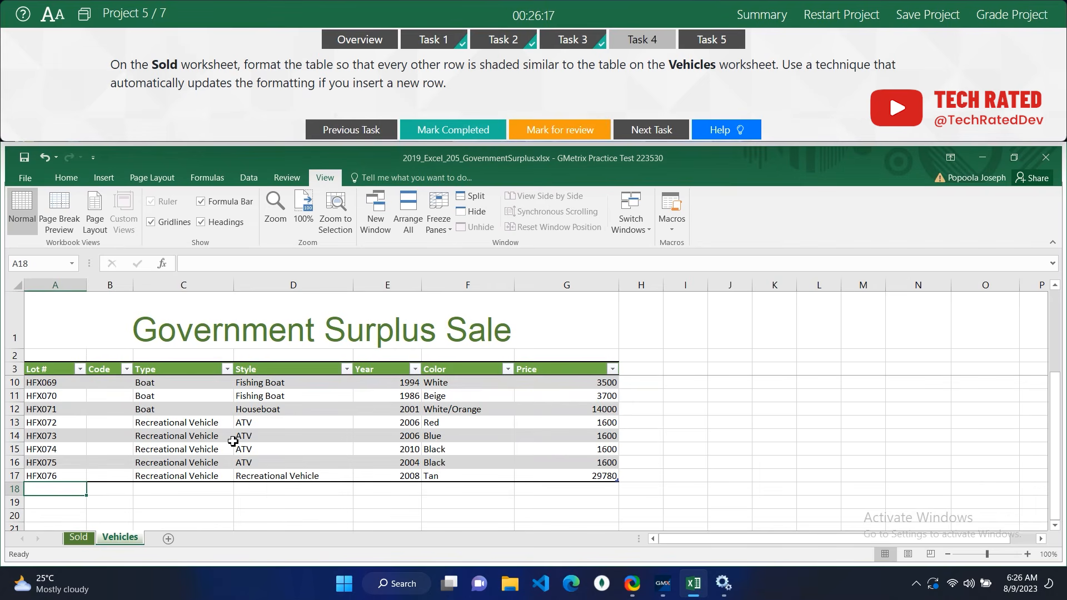
left_click(323, 406)
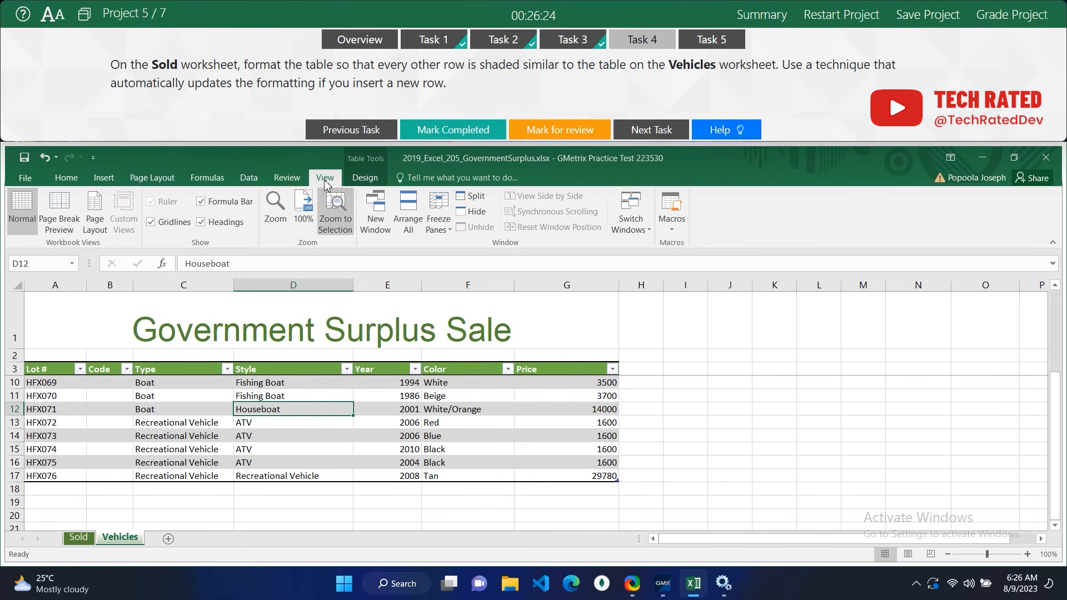
left_click(365, 178)
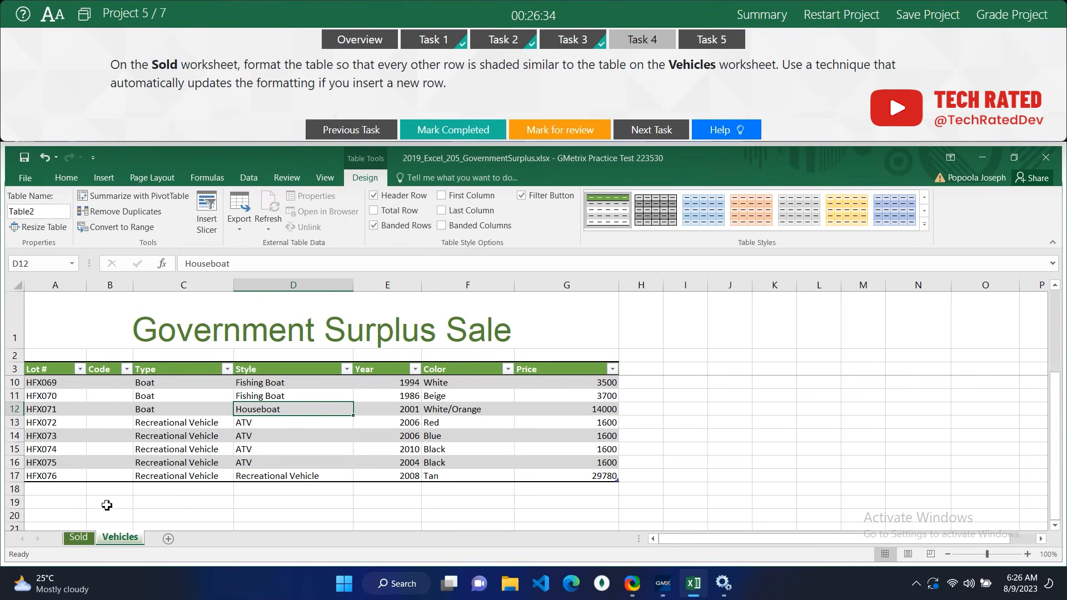
Turn on banded rows for the table on the Sold worksheet and compare it with the Vehicles worksheet's table.
left_click(81, 537)
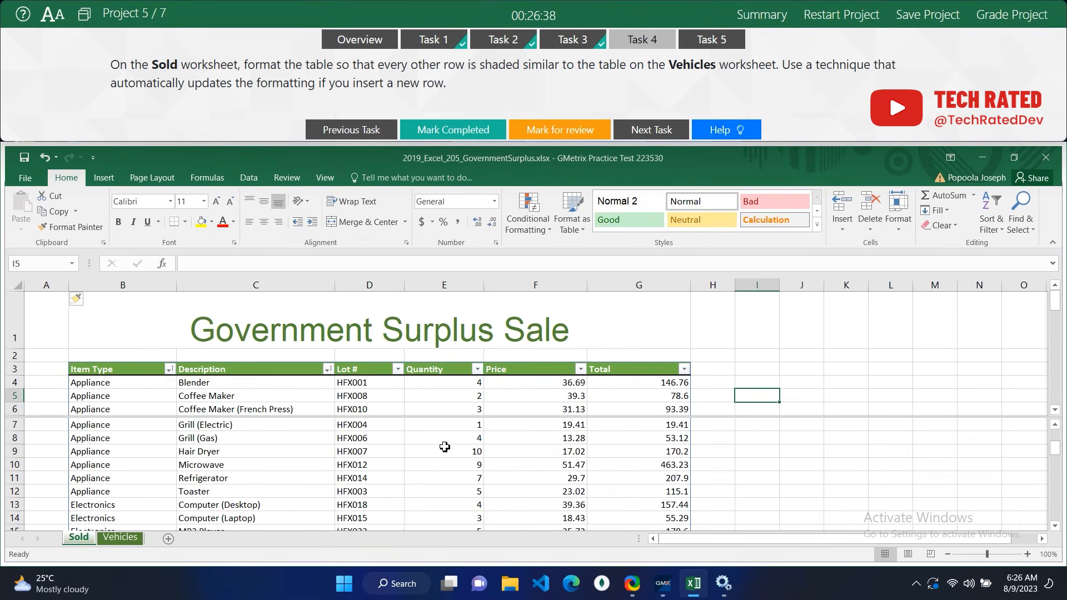
left_click(445, 450)
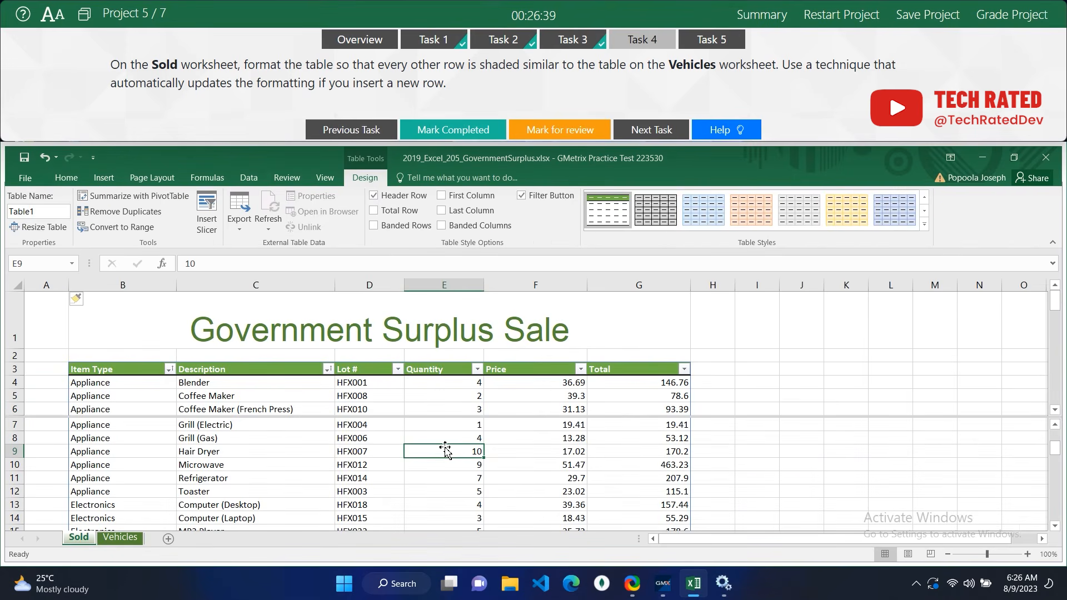
left_click(373, 226)
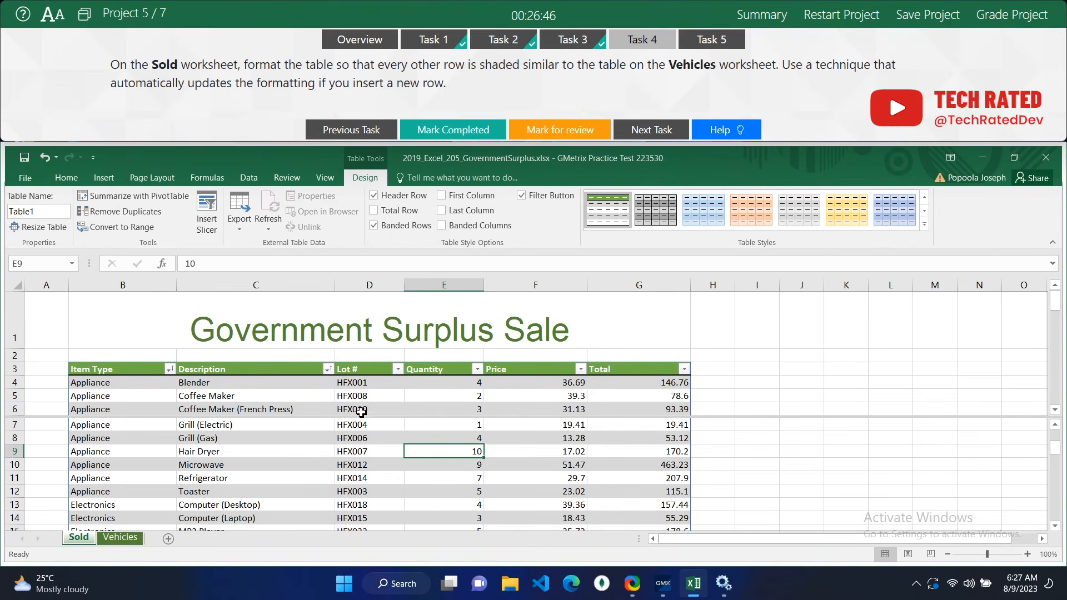
left_click(118, 538)
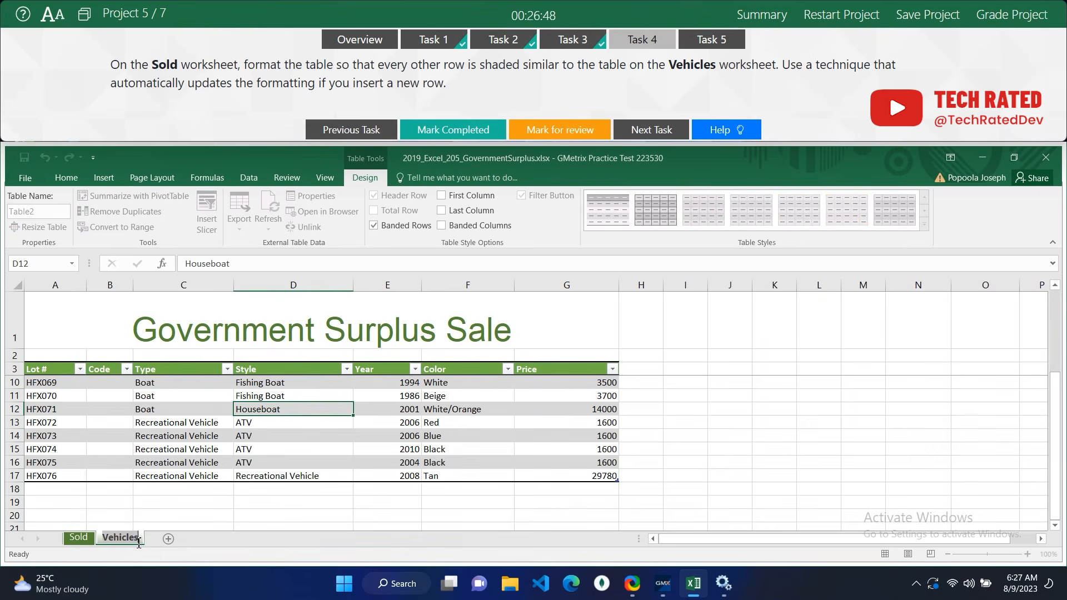
Return to the Sold worksheet, mark Task 4 completed and move on to Task 5.
left_click(79, 538)
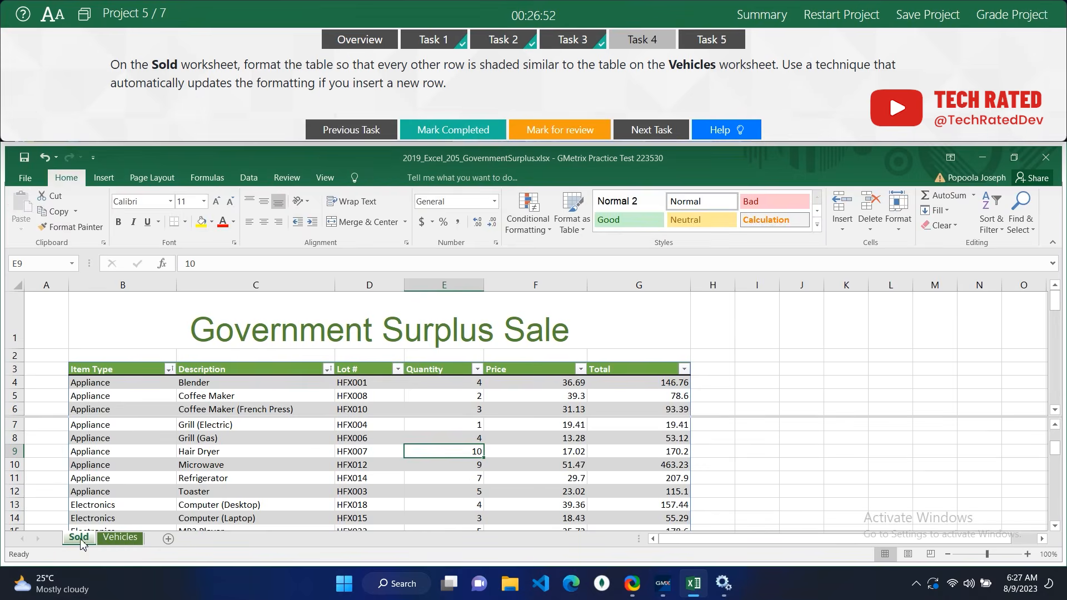
left_click(453, 129)
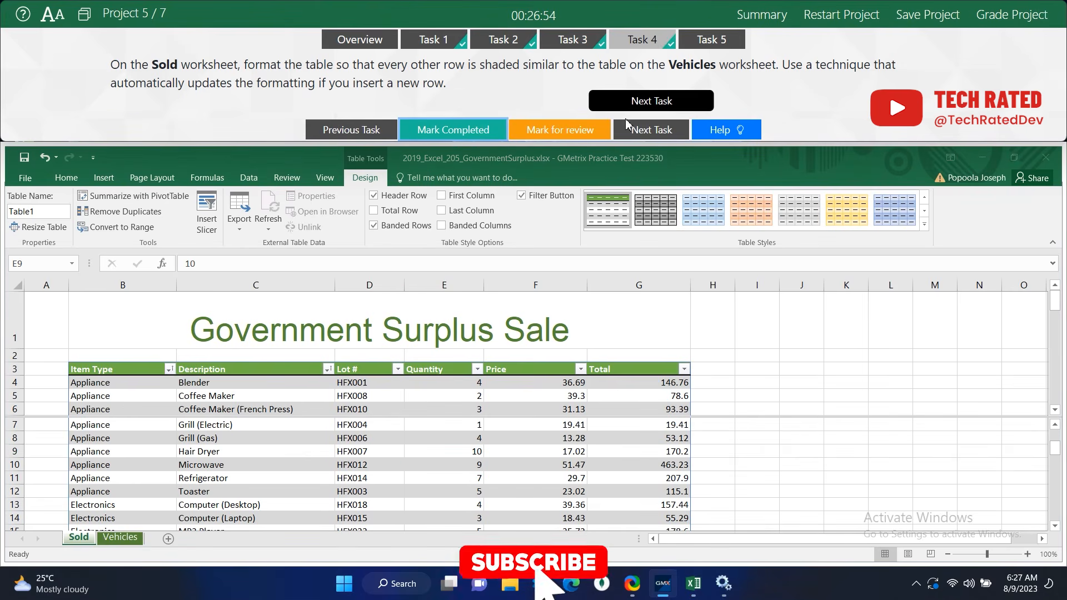
left_click(650, 131)
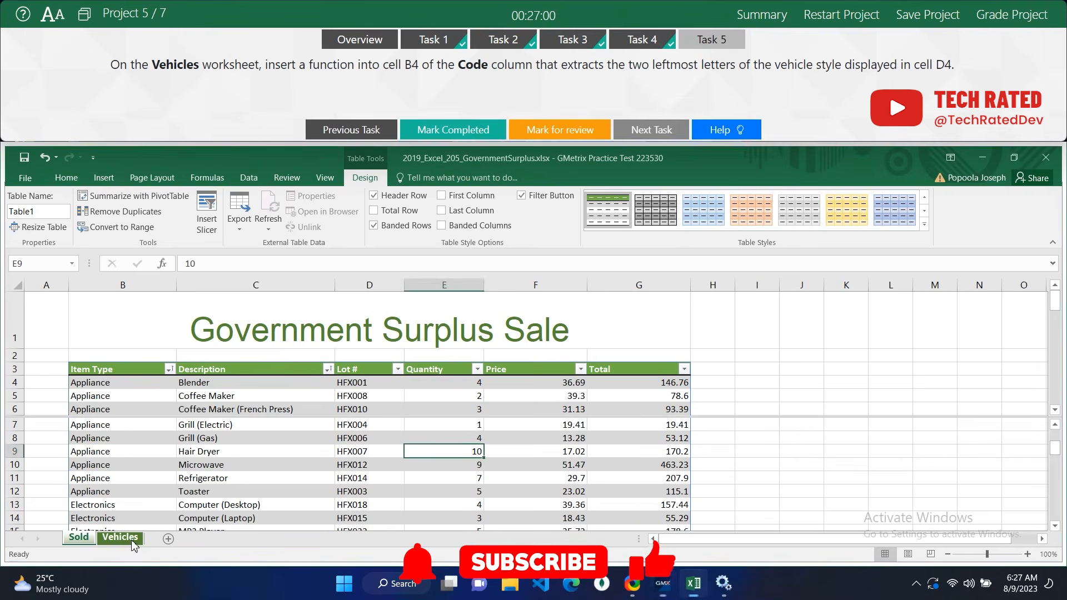
Start a LEFT function in cell B4 of the Code column on the Vehicles worksheet.
left_click(120, 536)
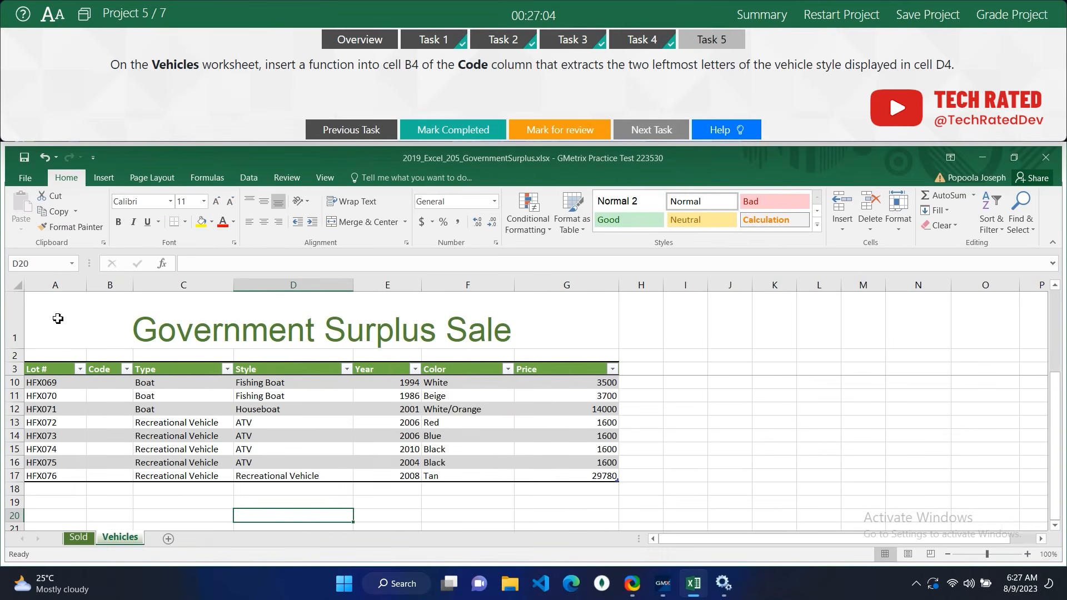
left_click(43, 268)
type("b4")
key("Return")
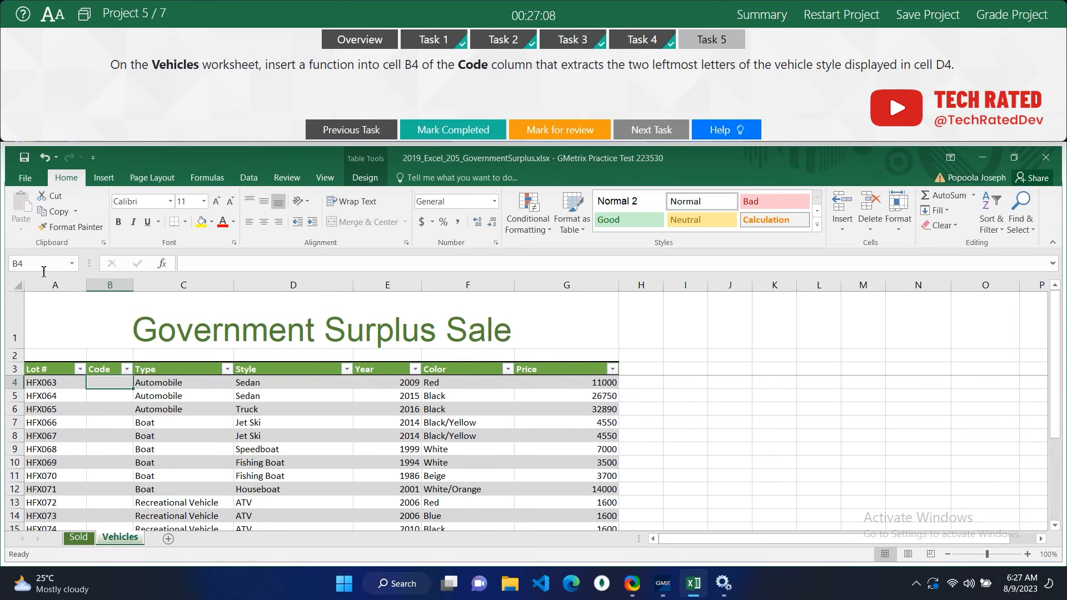
double_click(116, 384)
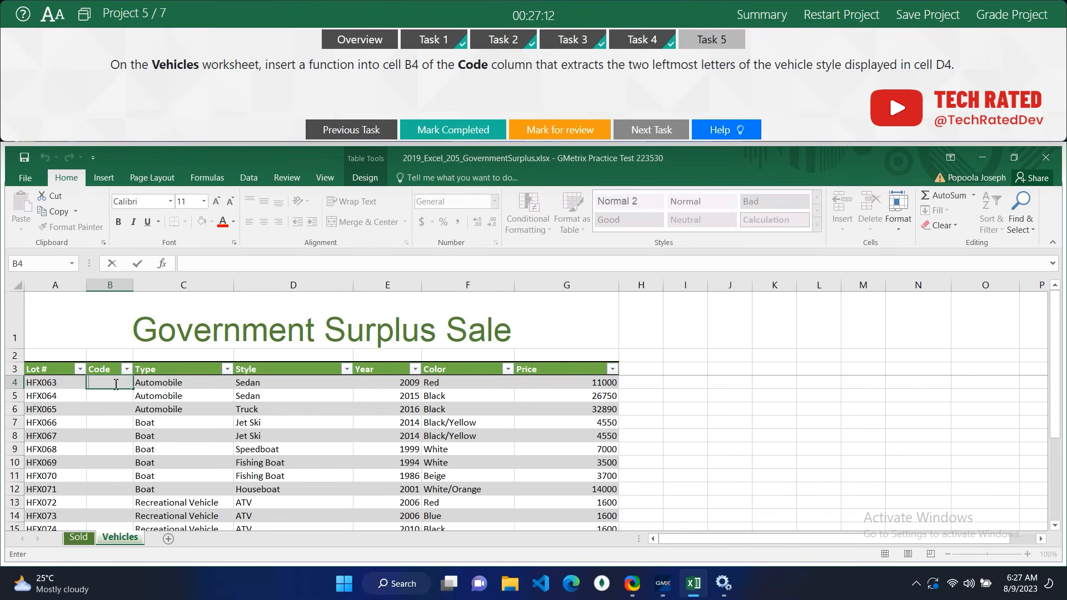
type("=")
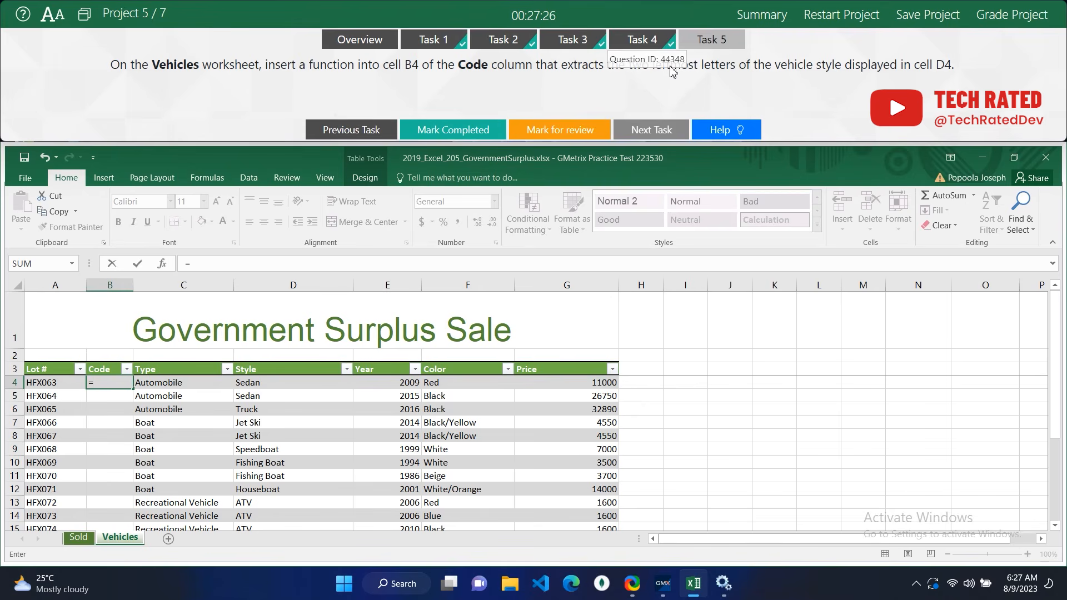
left_click(108, 387)
type("l")
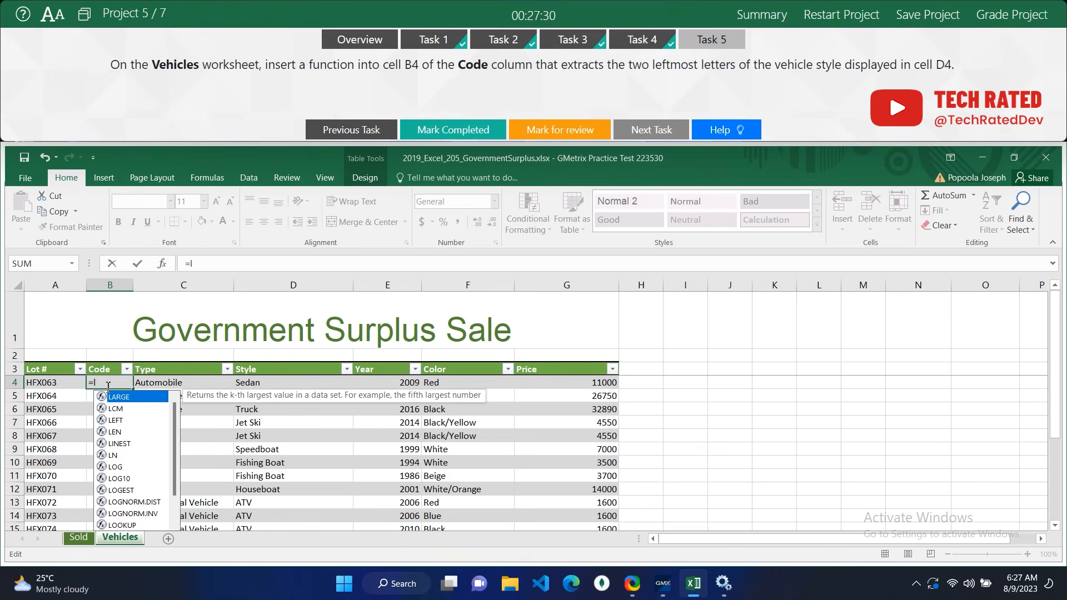
key("BackSpace")
key("Caps_Lock")
type("LE")
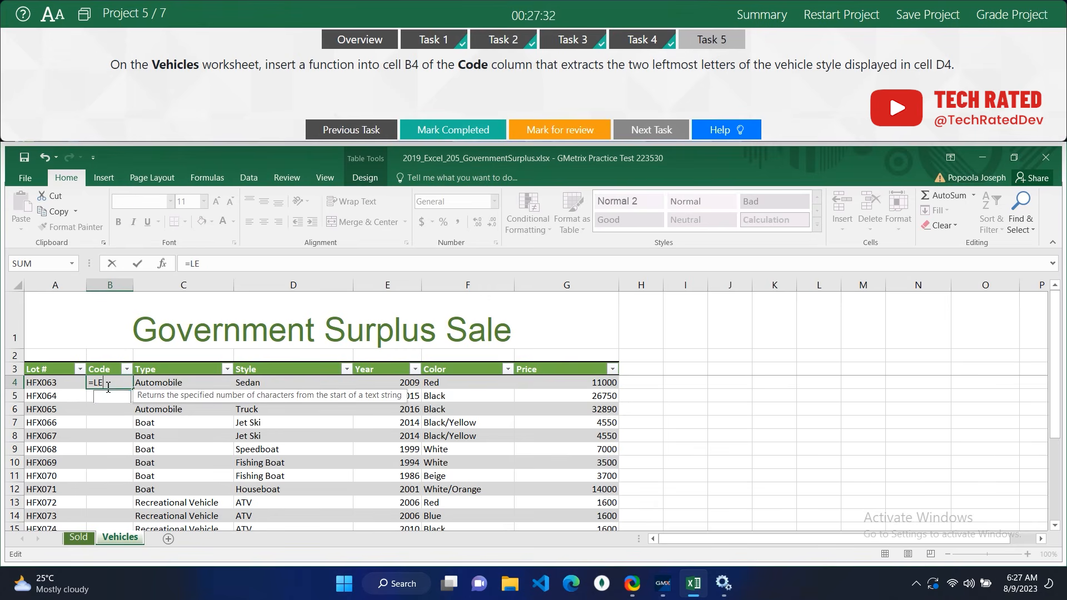
type("FT")
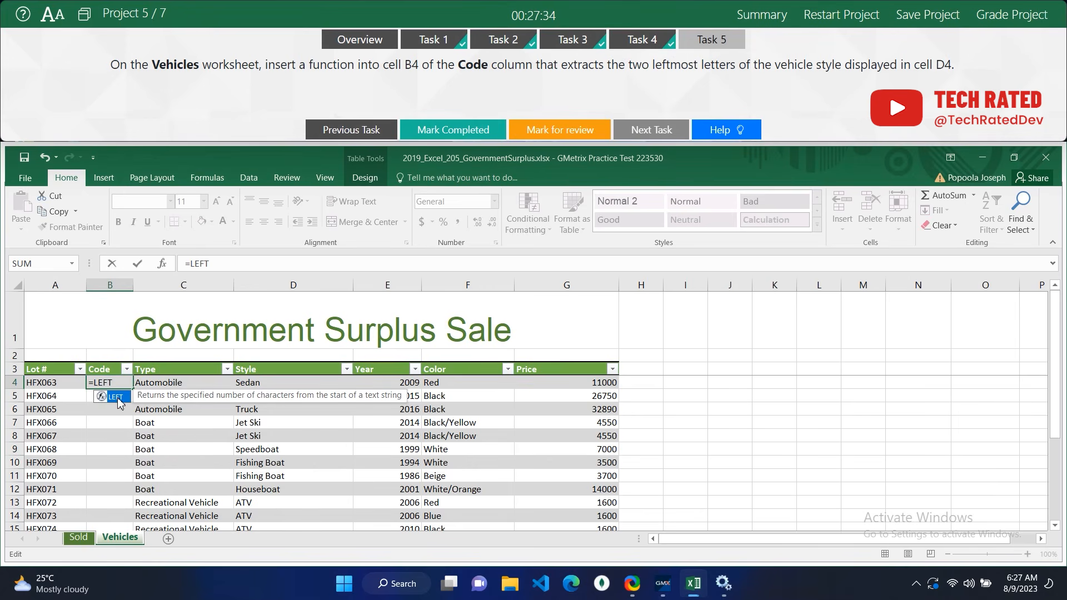
double_click(119, 401)
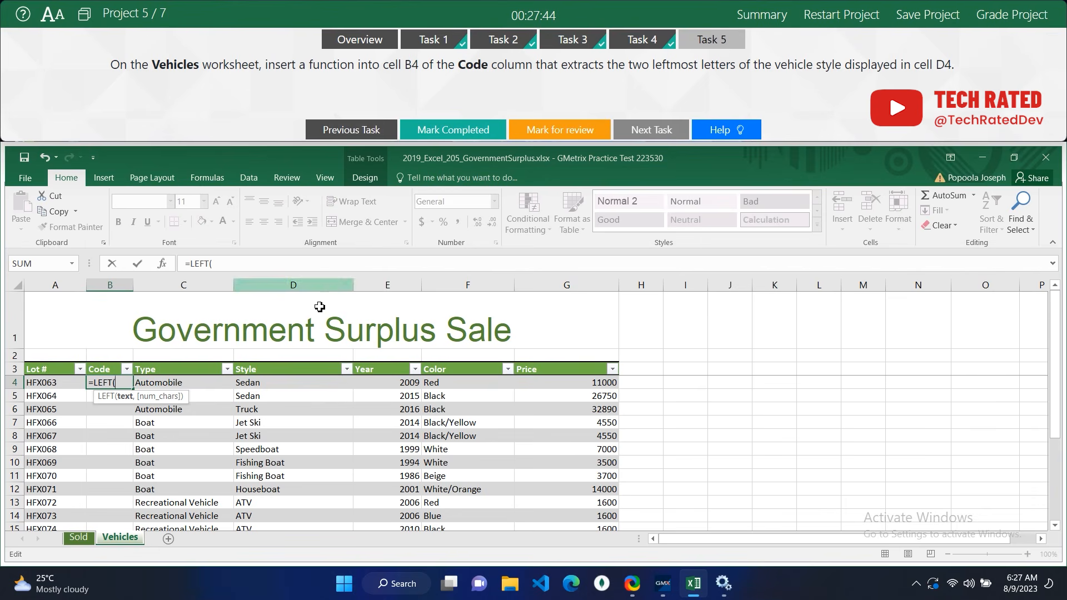
left_click(285, 382)
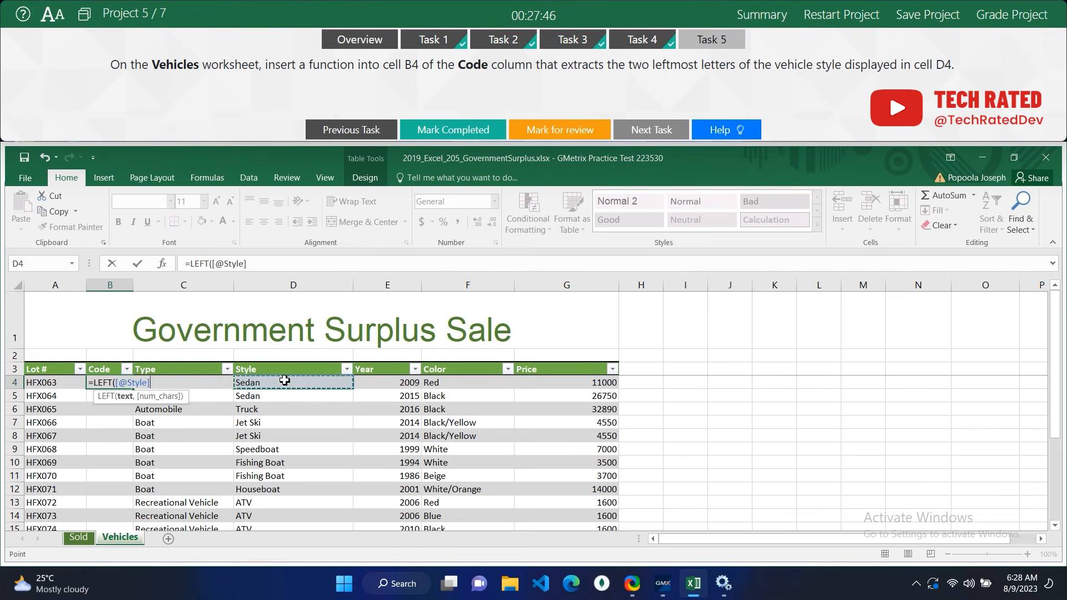
left_click(263, 265)
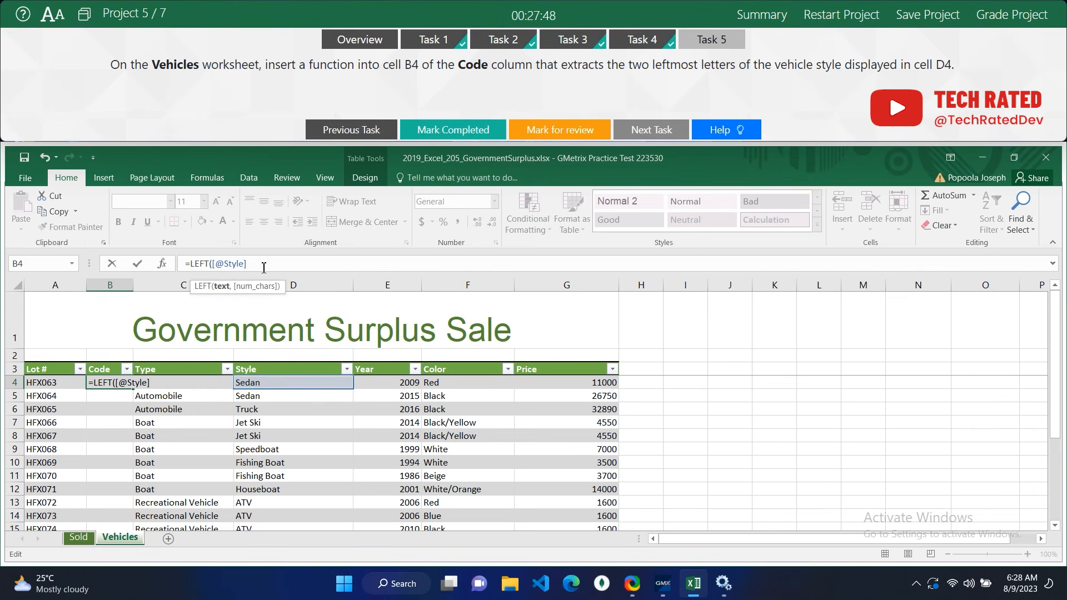
type(", 2")
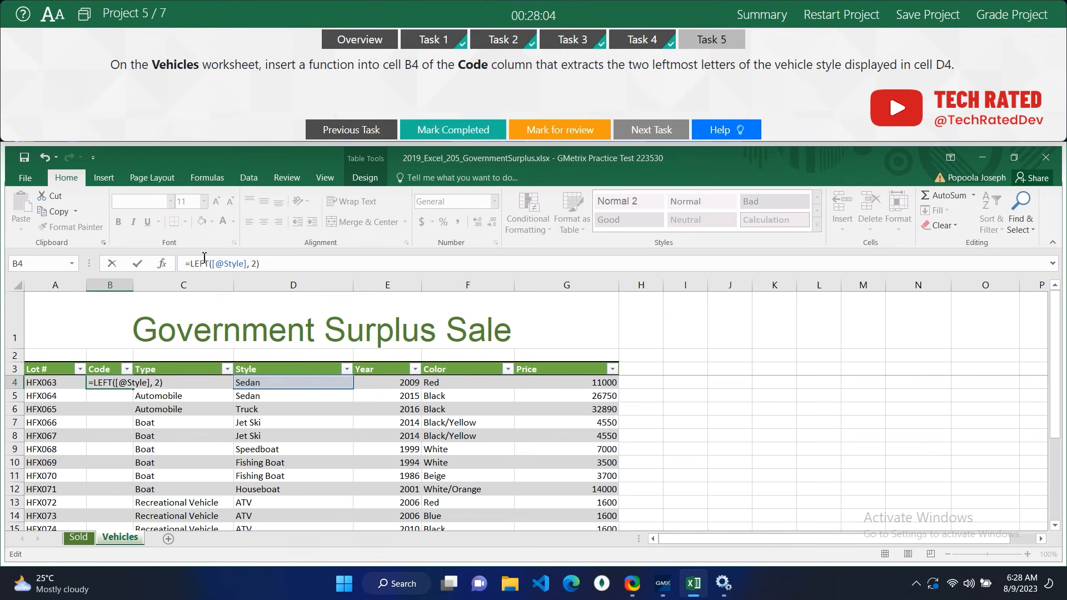
key("Return")
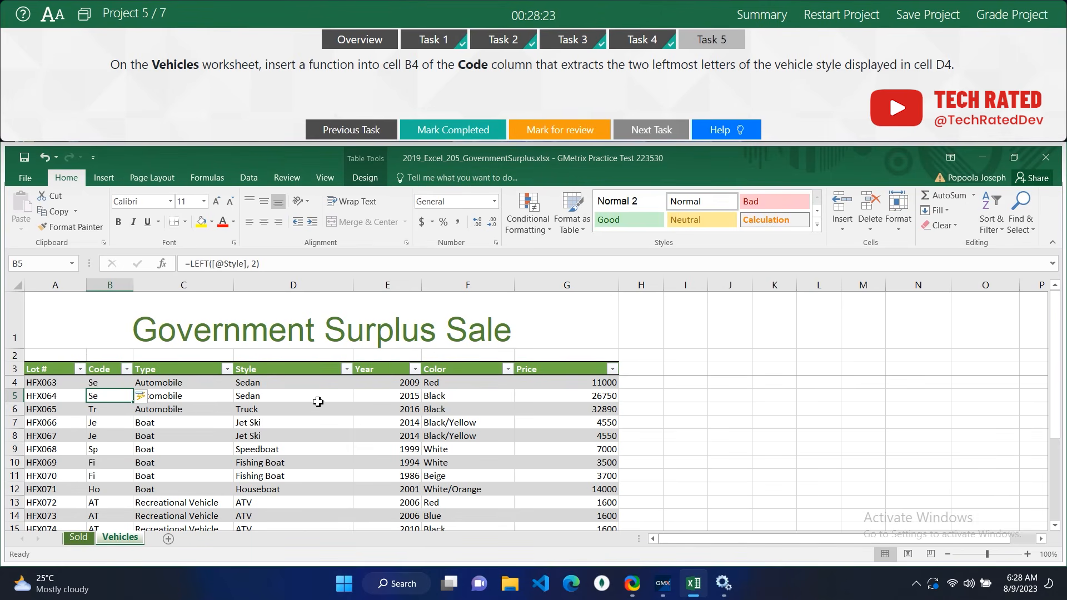
Mark Task 5 completed, grade the project and continue to Project 6.
left_click(453, 129)
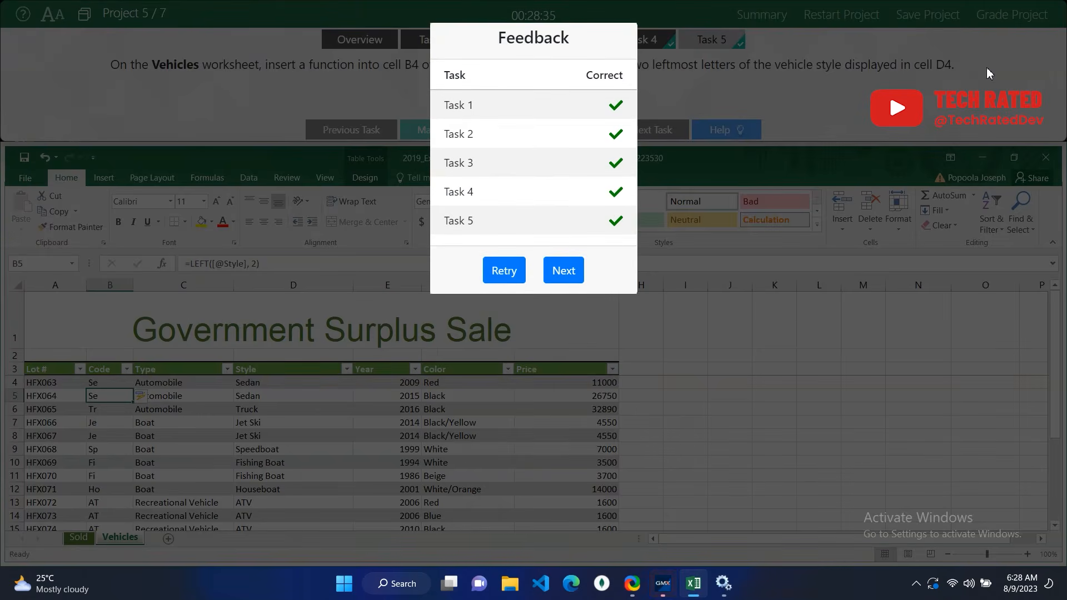
left_click(564, 271)
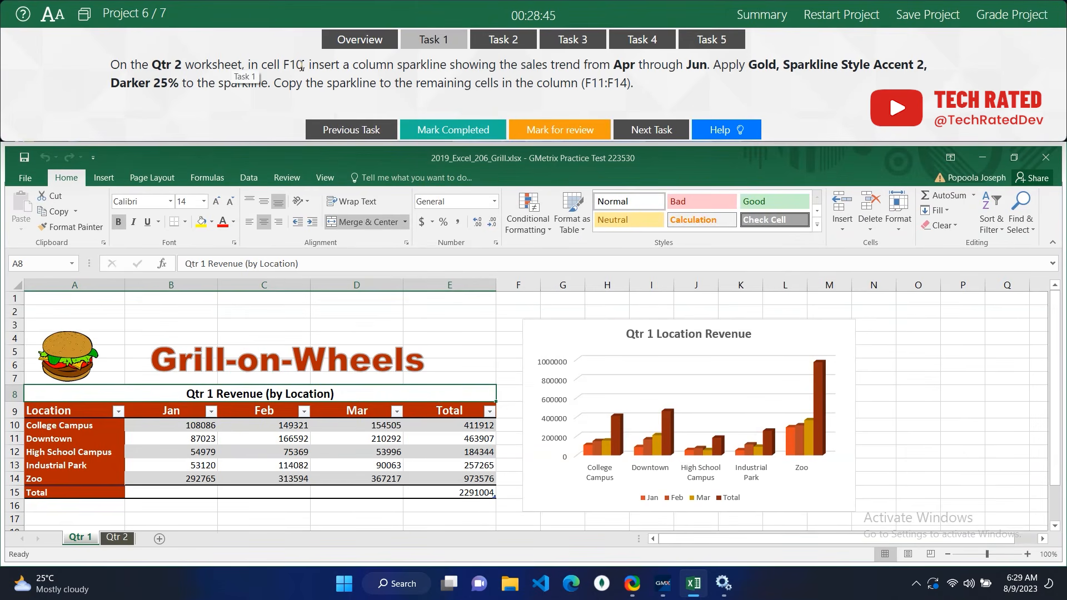
Insert a column sparkline in cell F10 of the Qtr 2 worksheet, using B10:D10 as its data range.
left_click(127, 541)
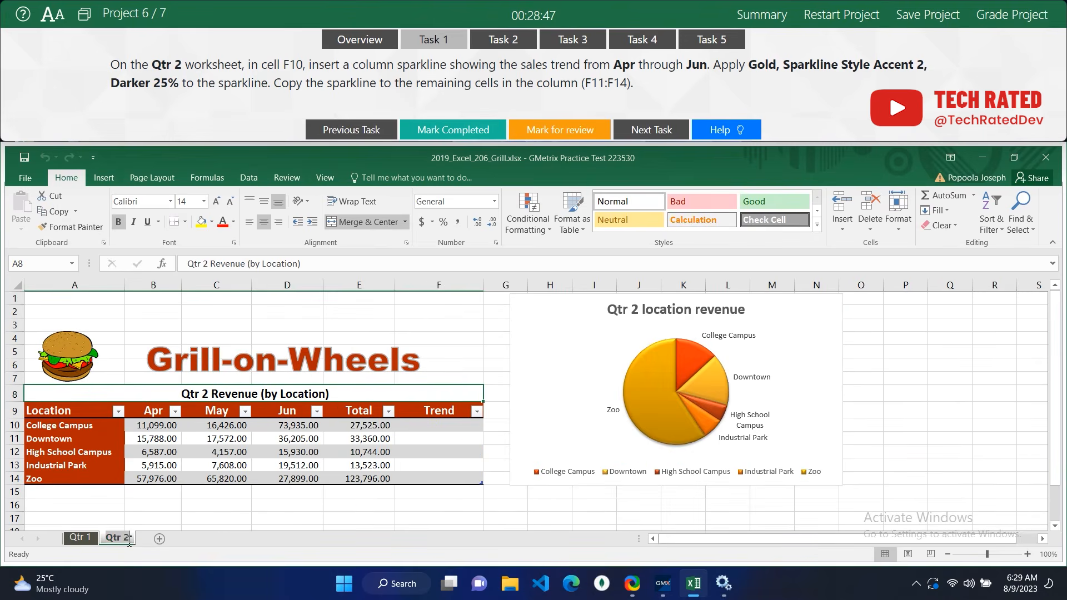
left_click(289, 520)
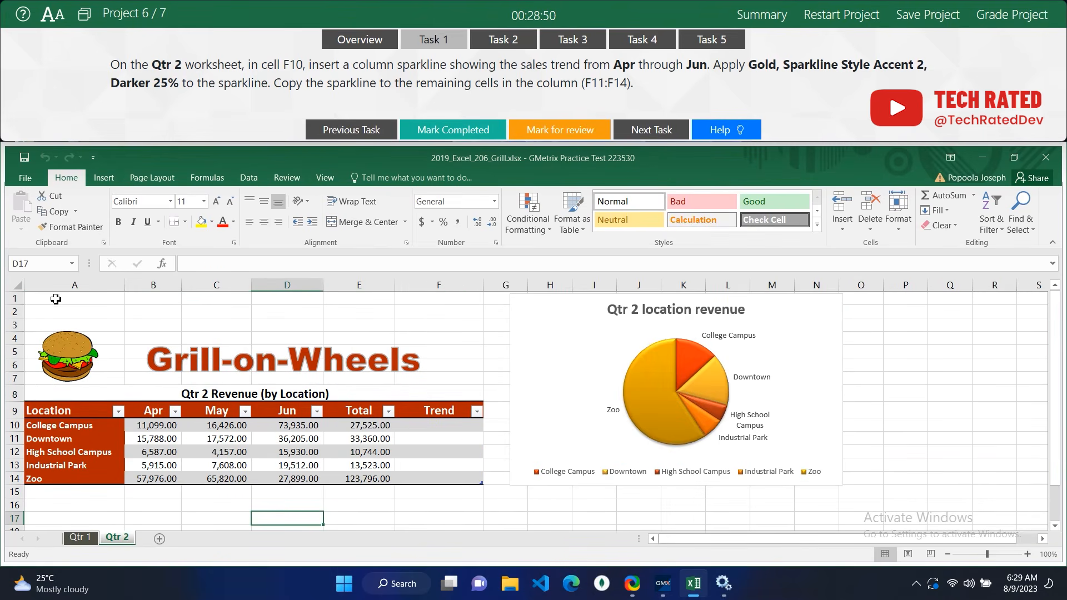
left_click(48, 265)
type("F10")
key("Return")
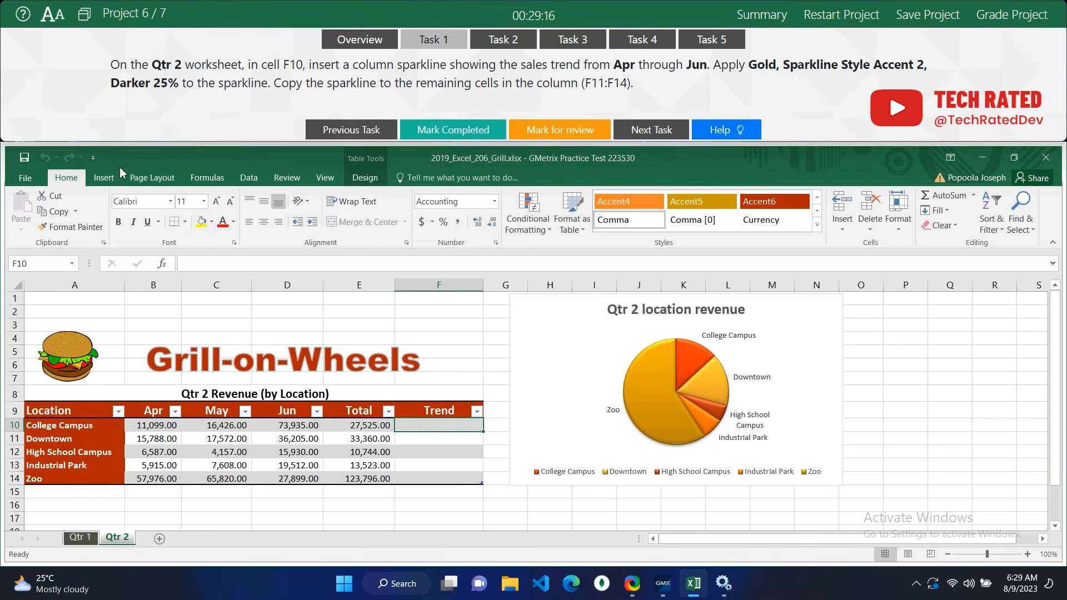
left_click(108, 180)
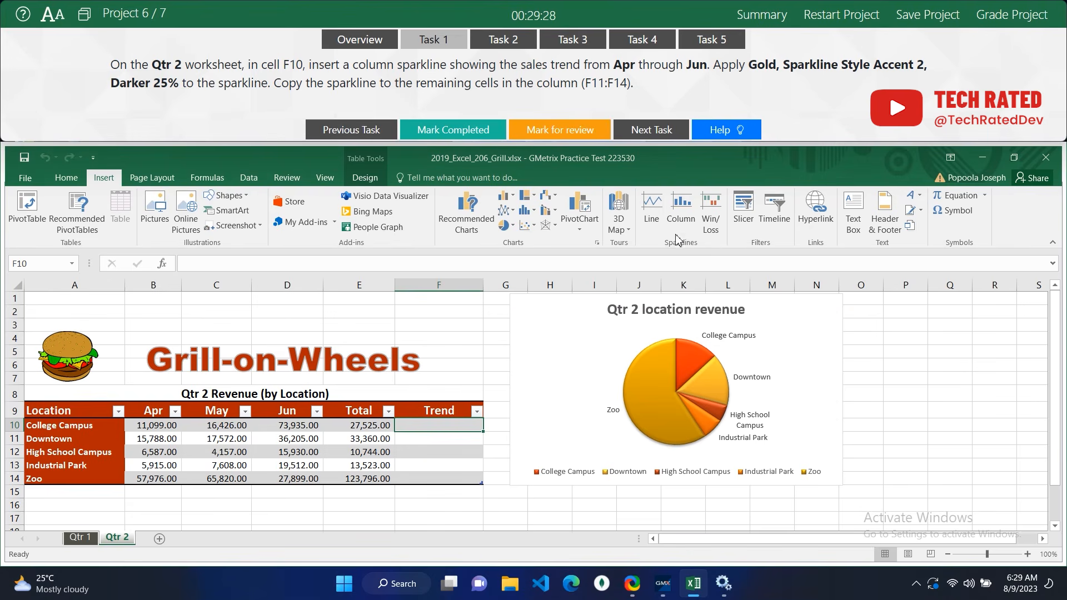
left_click(678, 216)
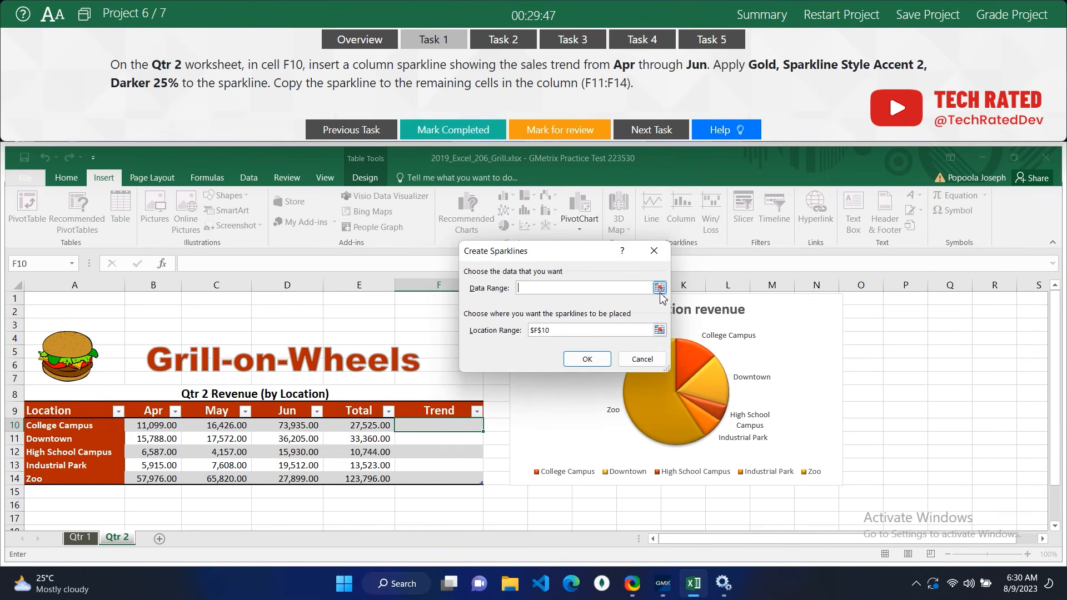
left_click(659, 290)
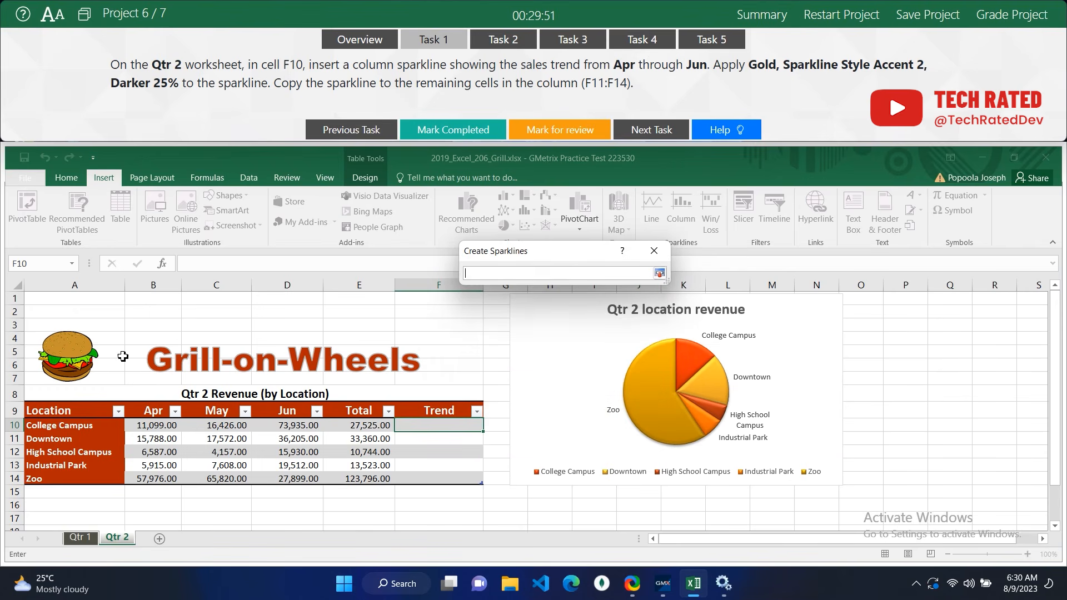
left_click_drag(145, 426, 311, 425)
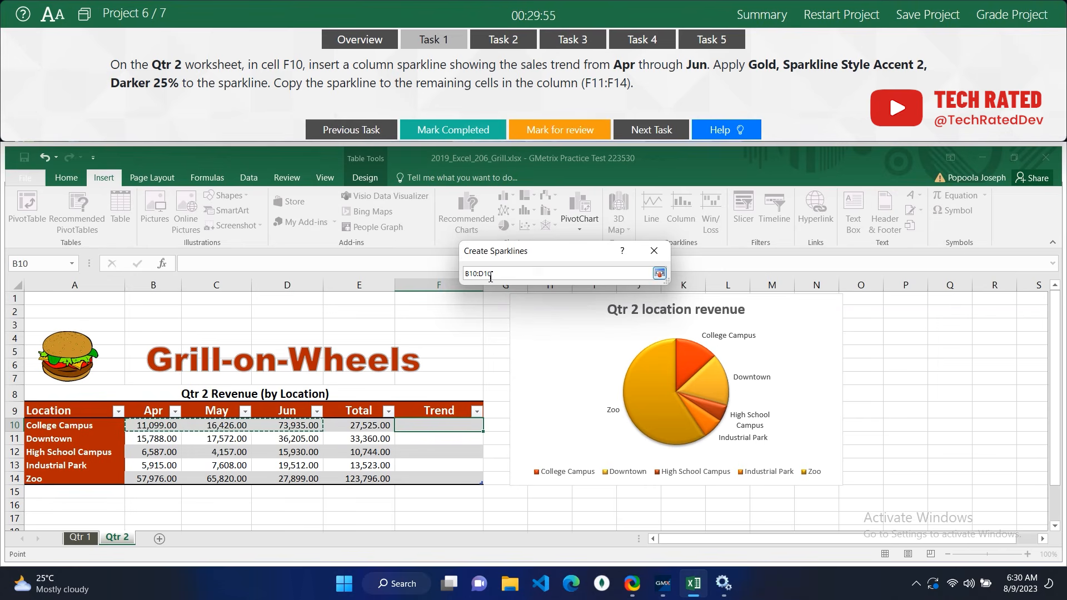
left_click(659, 274)
left_click(584, 363)
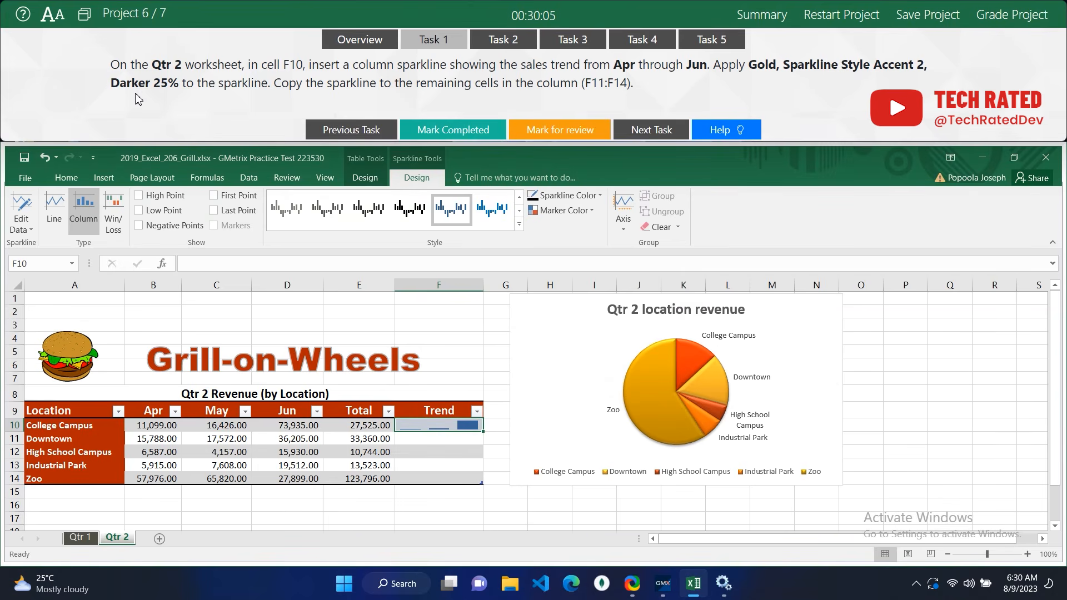
Apply Gold, Sparkline Style Accent 2, Darker 25% to the F10 sparkline and copy it to cells F11:F14.
left_click(519, 225)
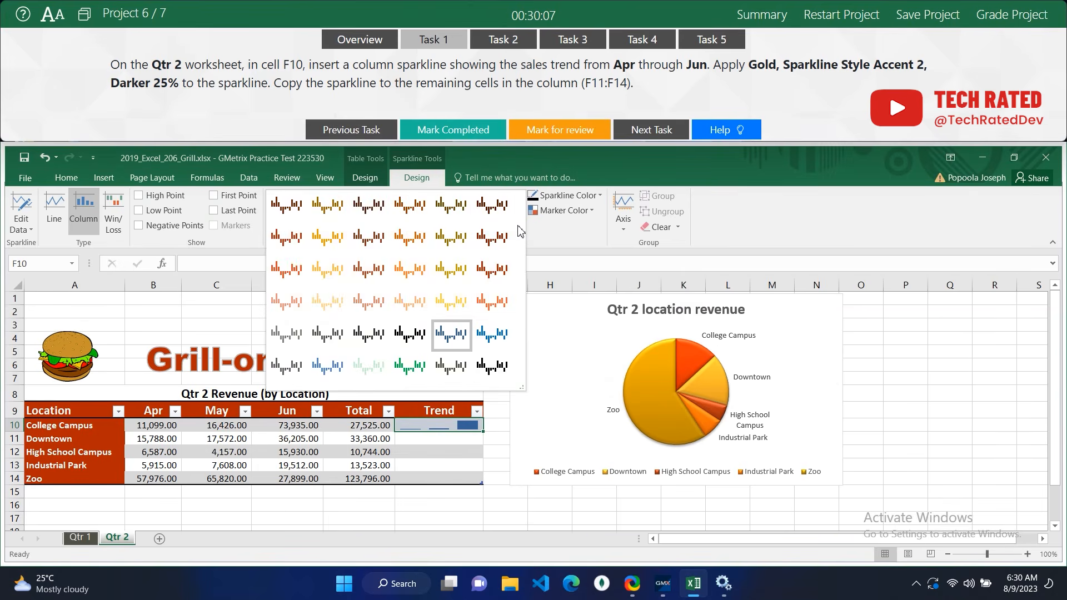
left_click(340, 241)
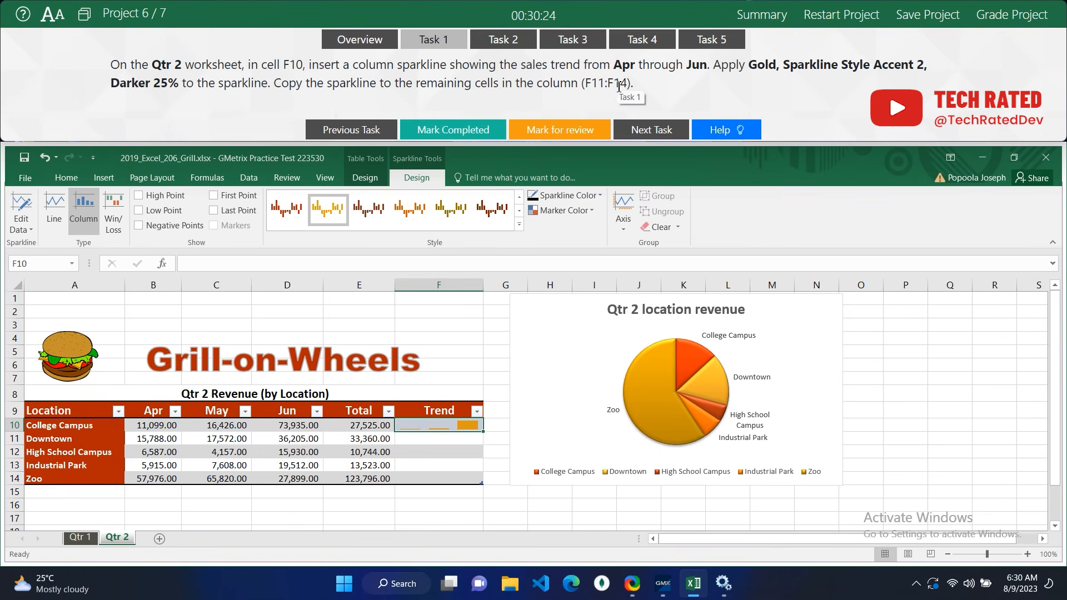
left_click(430, 447)
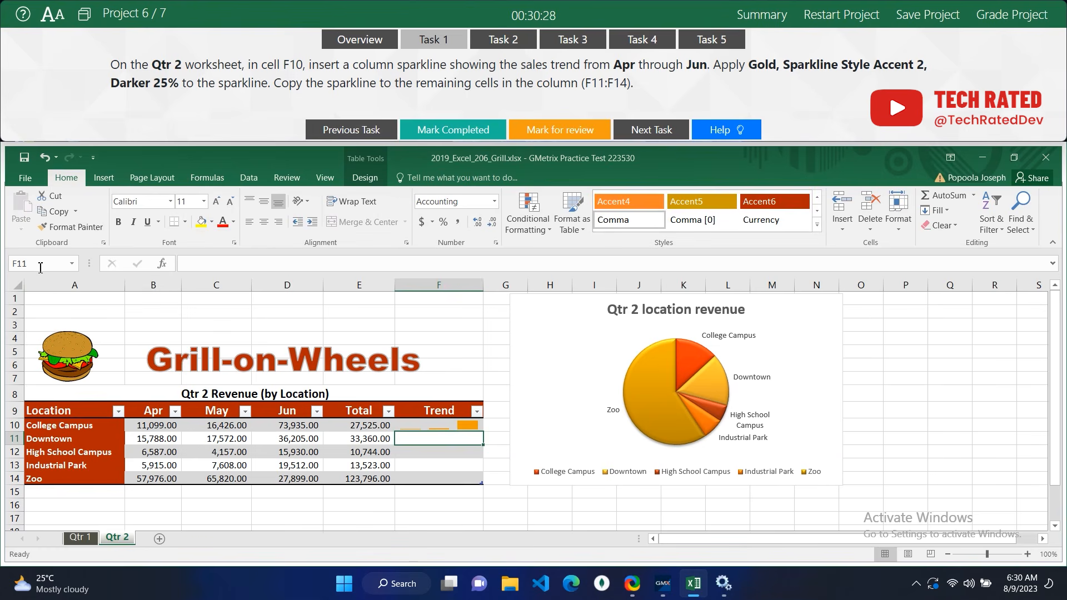
left_click(427, 481)
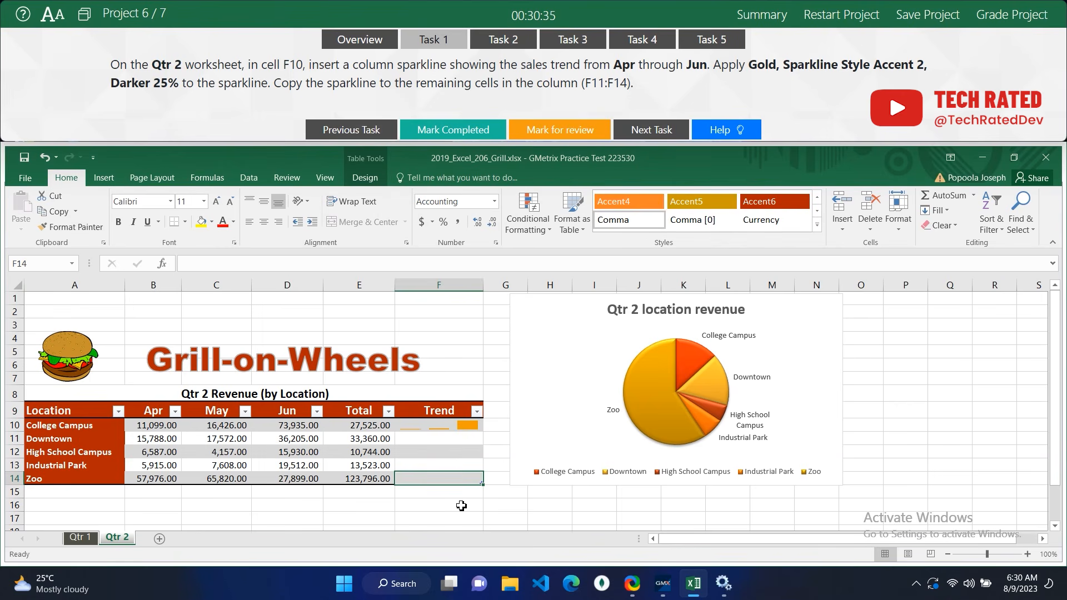
left_click(476, 429)
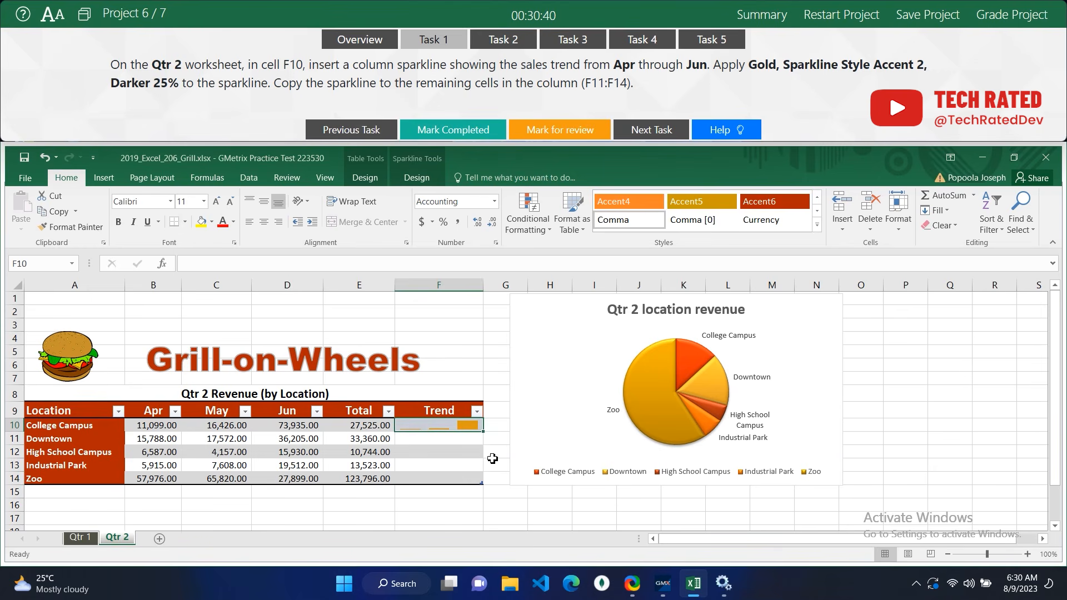
left_click_drag(484, 432, 478, 476)
left_click_drag(476, 482, 476, 482)
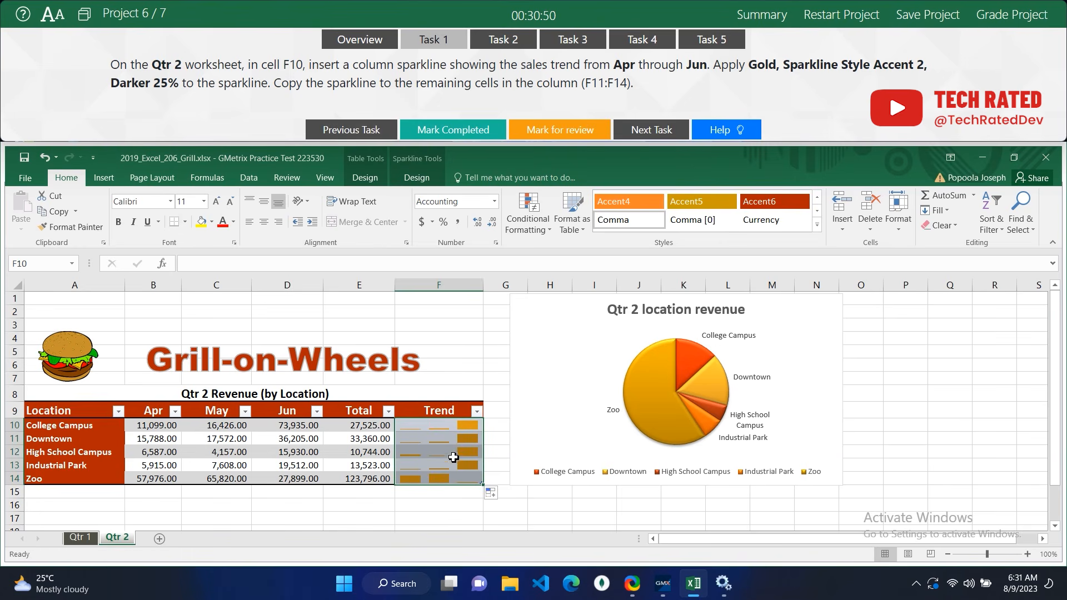
left_click(486, 358)
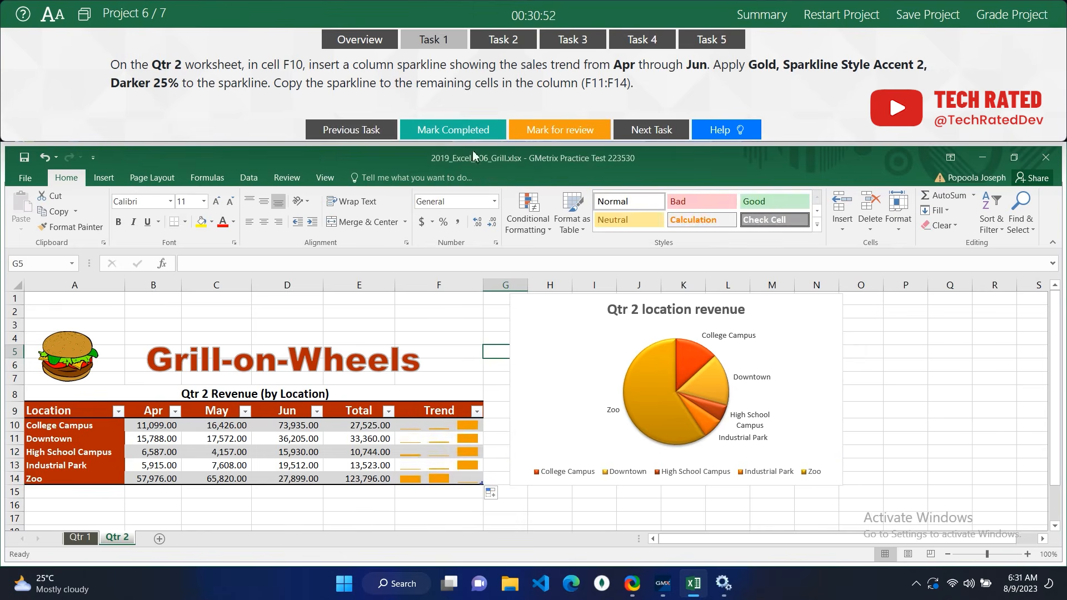
Mark Task 1 of Project 6 completed and move on to Task 2.
left_click(484, 132)
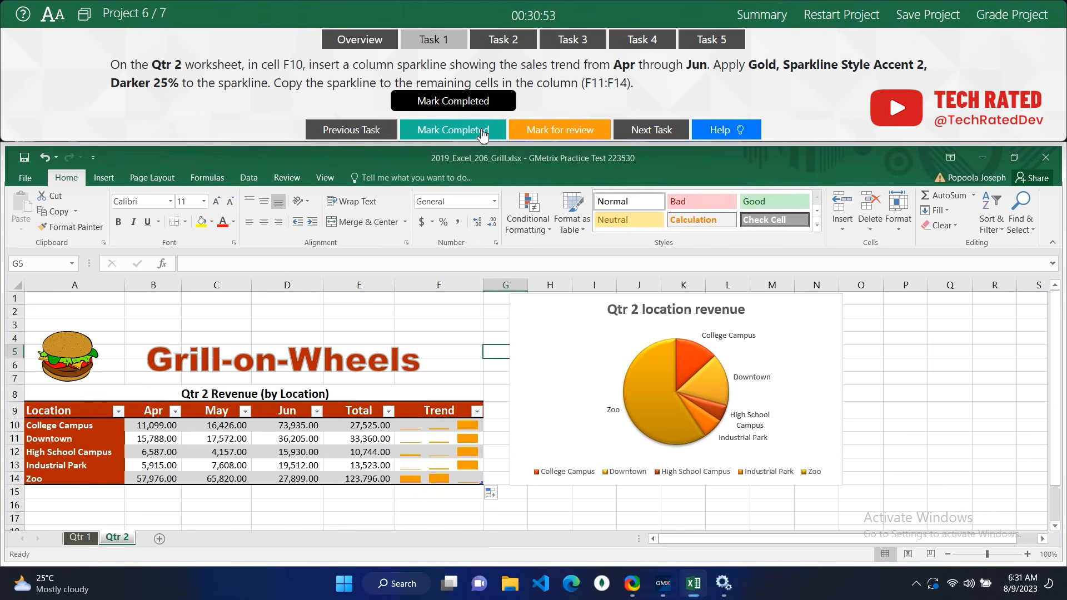
left_click(633, 133)
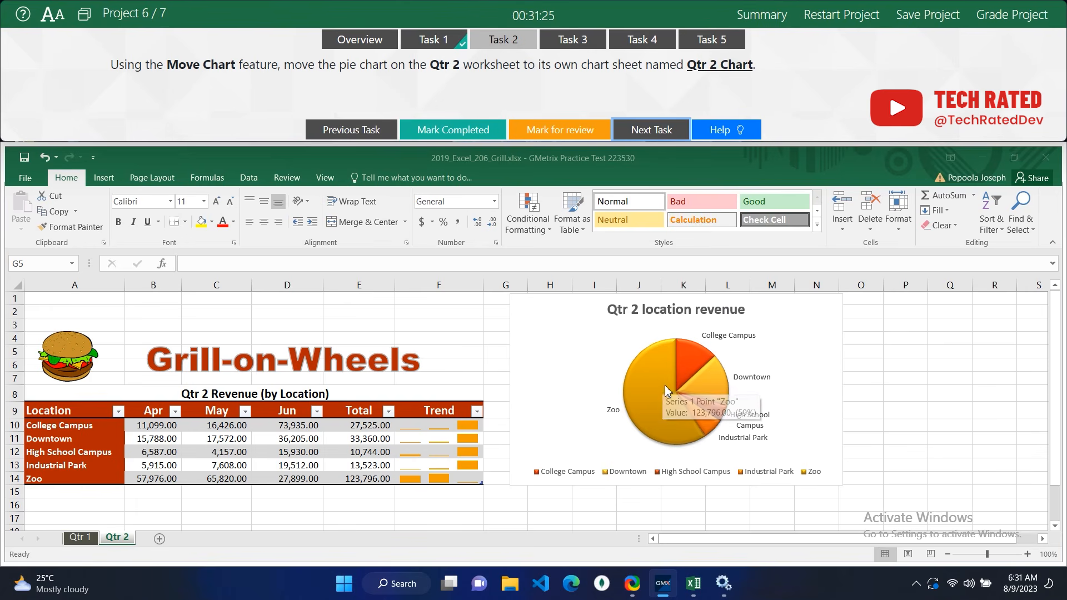
Move the pie chart on the Qtr 2 worksheet to a new chart sheet named Qtr 2 Chart.
left_click(653, 372)
left_click(653, 372)
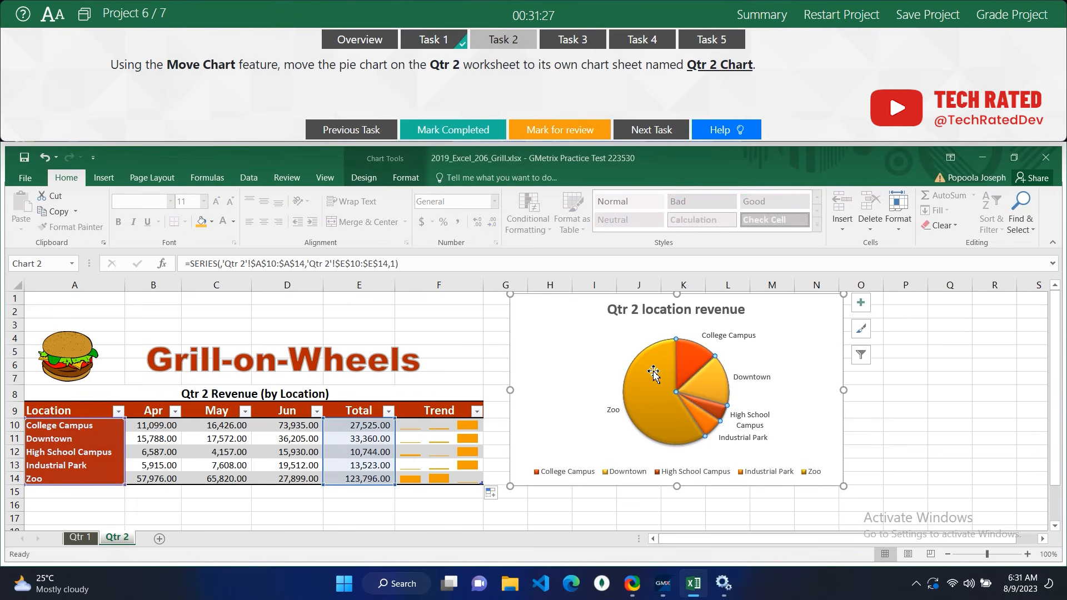
left_click(359, 179)
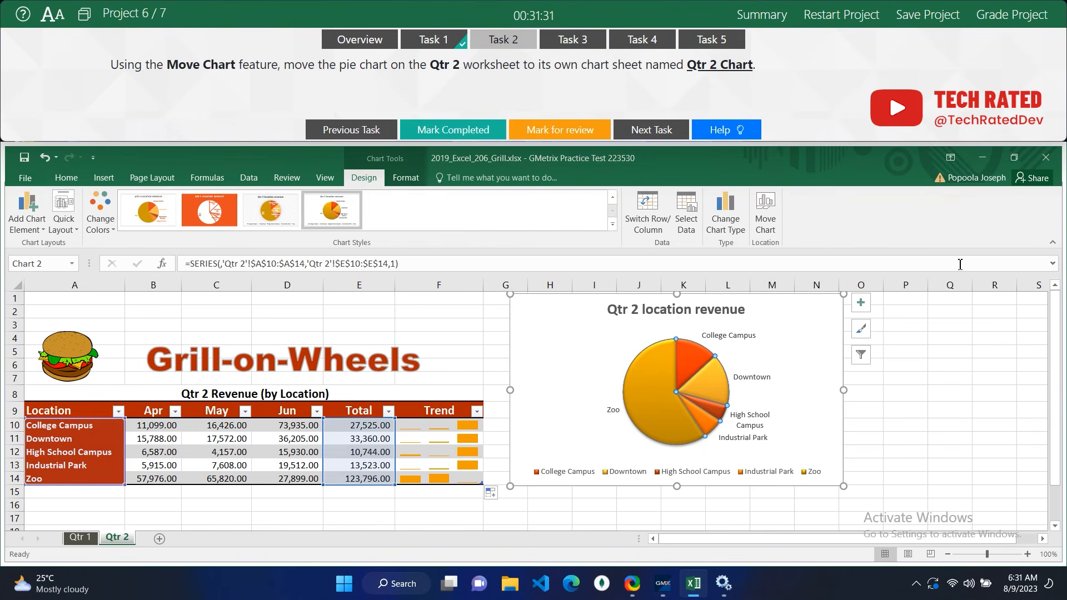
left_click(768, 224)
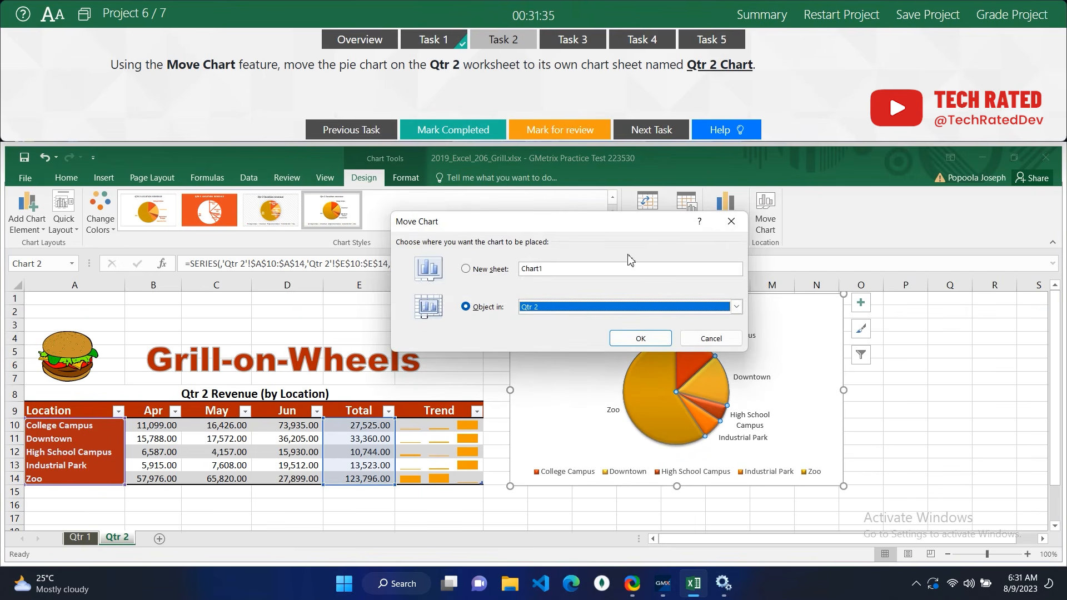
left_click(477, 271)
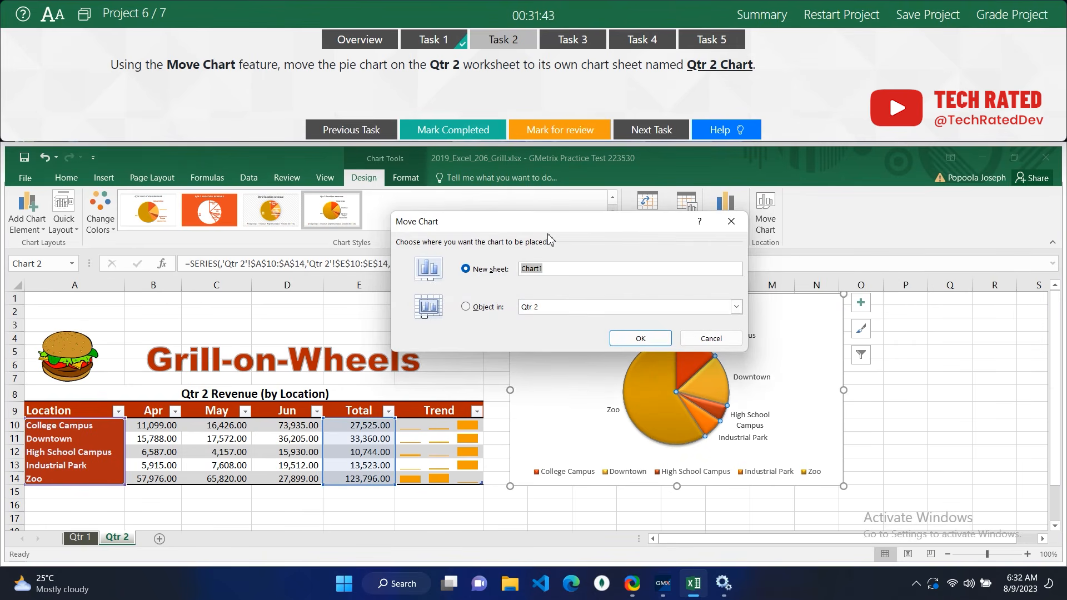
key("Caps_Lock")
type("q")
key("Caps_Lock")
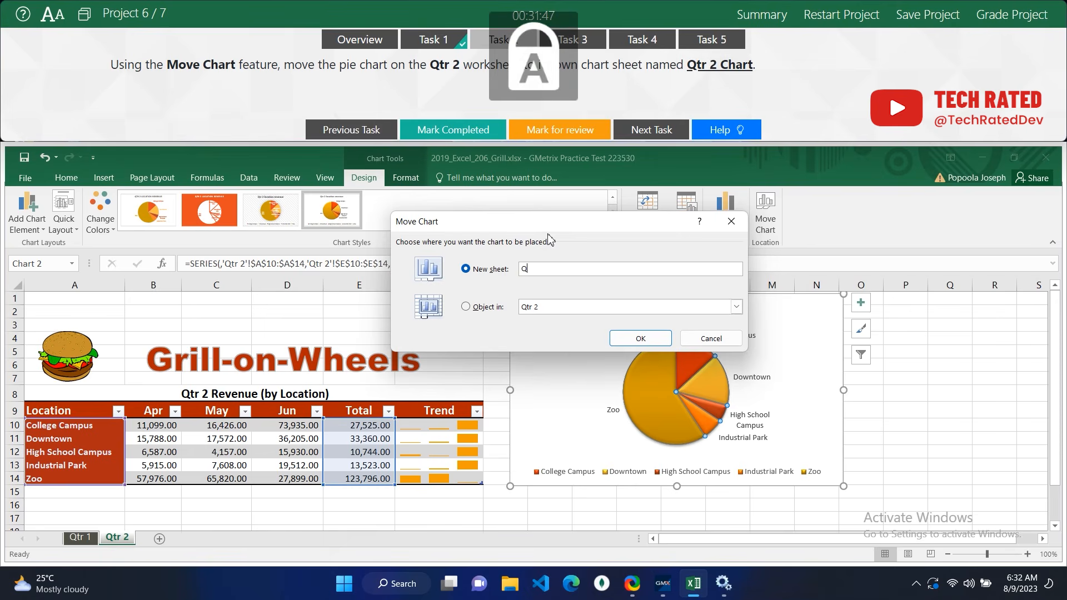
key("Caps_Lock")
type("tr ")
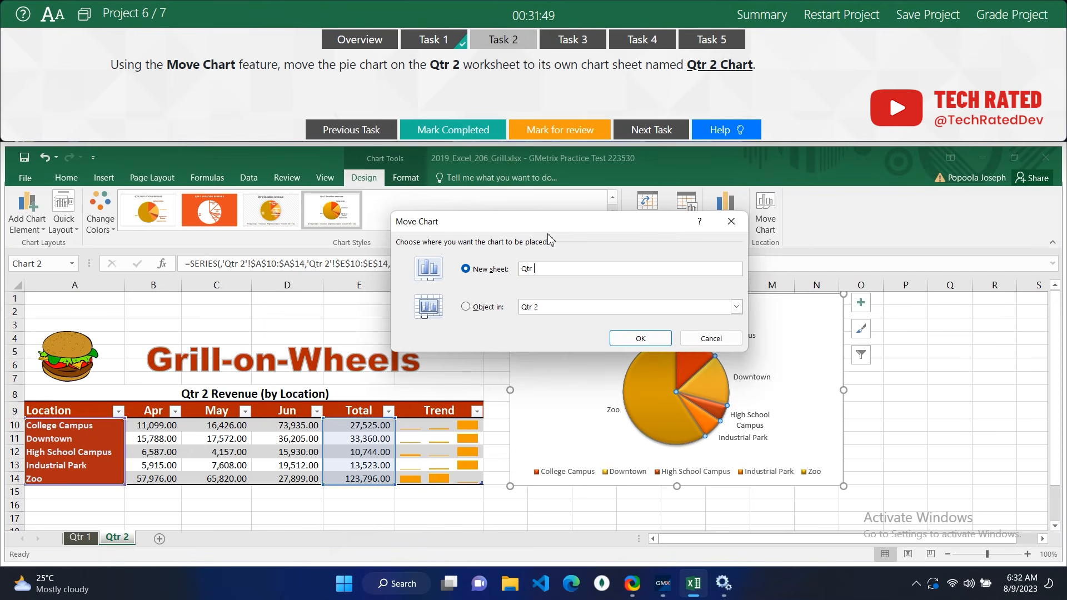
type("2")
key("Caps_Lock")
type("C")
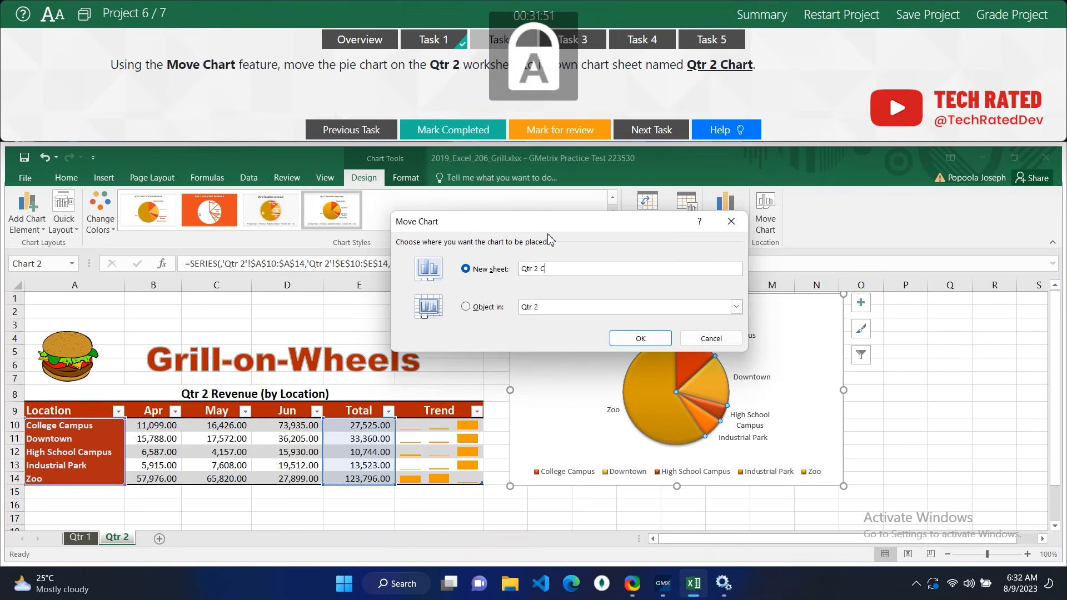
key("Caps_Lock")
type("hart")
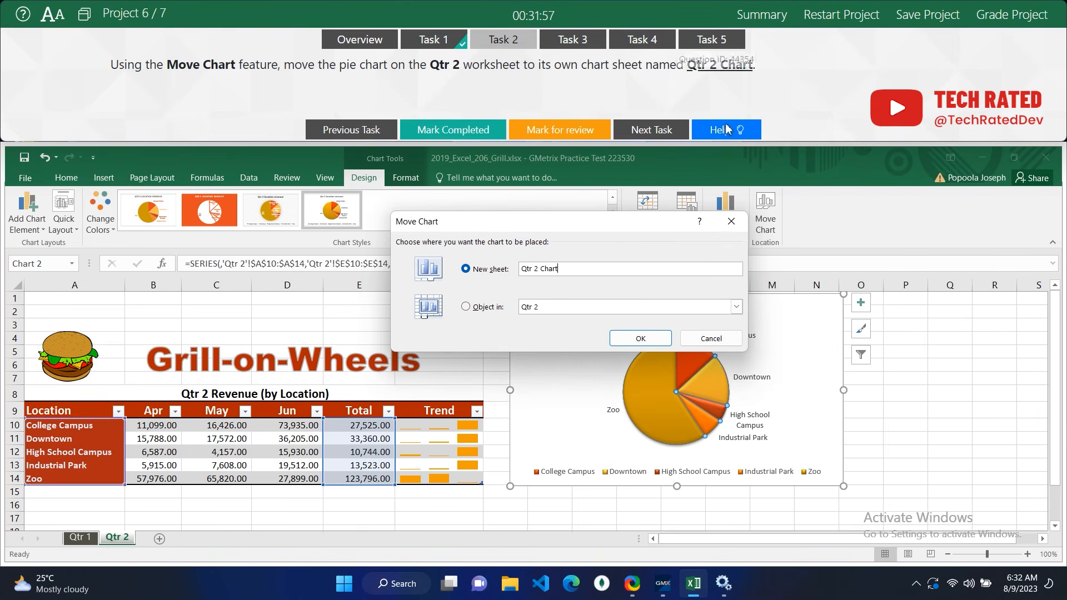
left_click(657, 337)
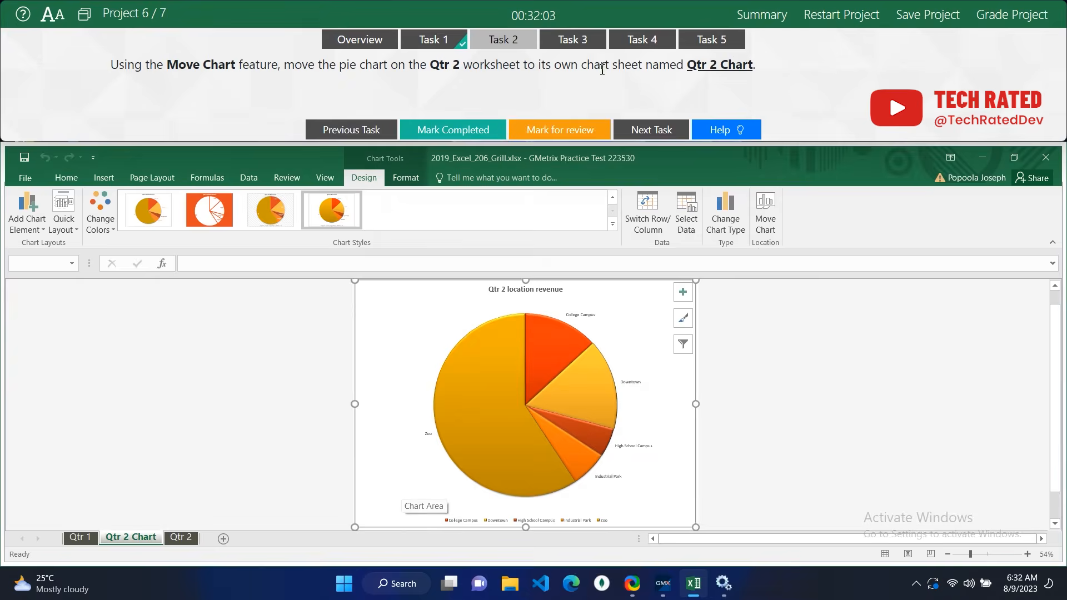
Mark Task 2 of Project 6 completed and move on to Task 3.
left_click(438, 133)
left_click(643, 137)
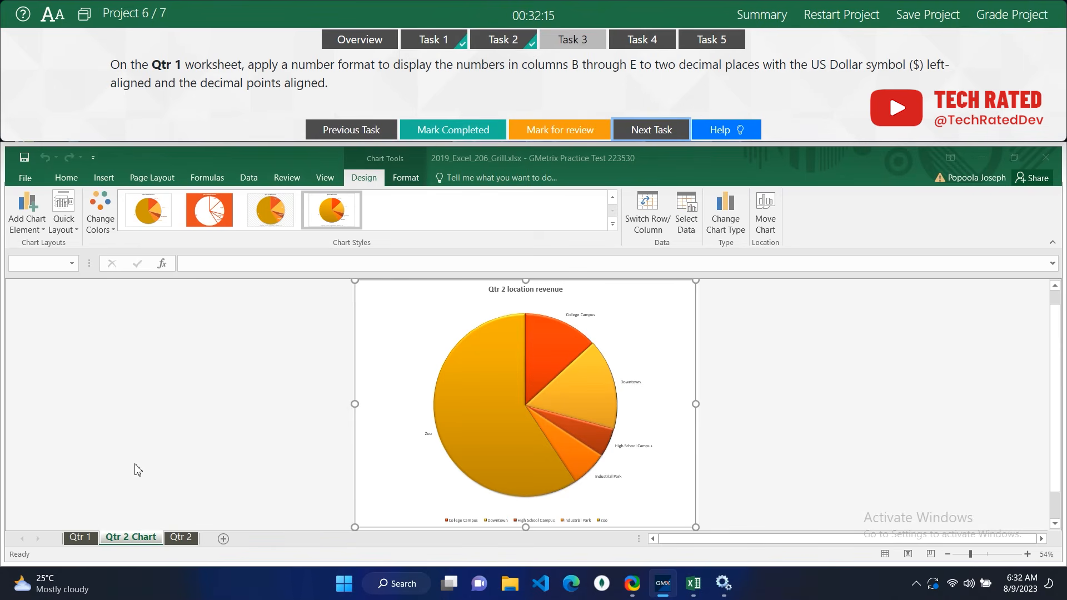
Apply the Currency number format with two decimal places and the $ symbol to columns B through E of the Qtr 1 worksheet.
left_click(80, 537)
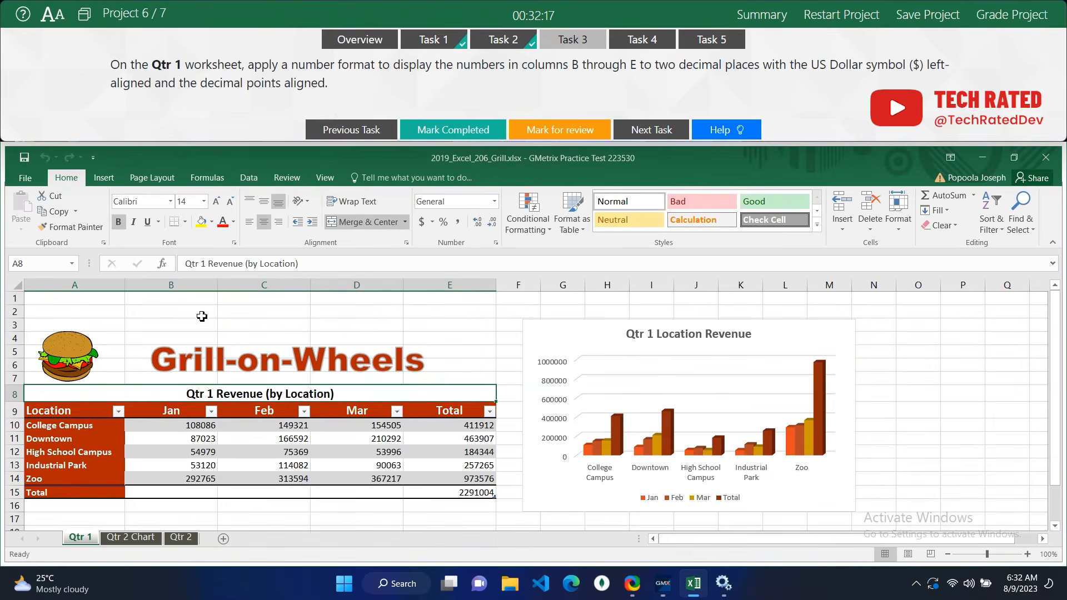
left_click_drag(187, 290, 438, 306)
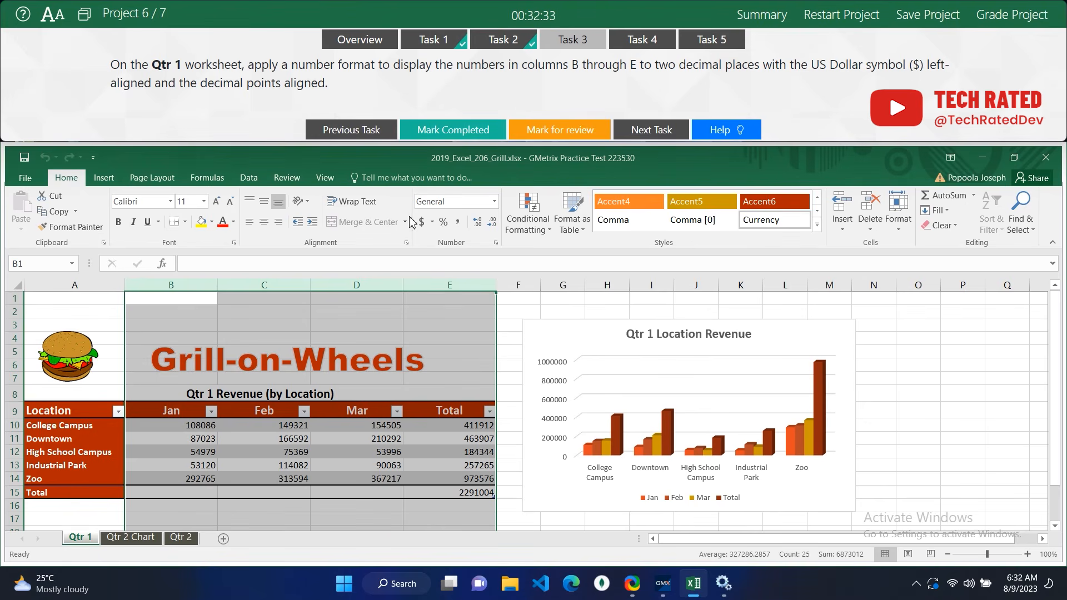
left_click(495, 203)
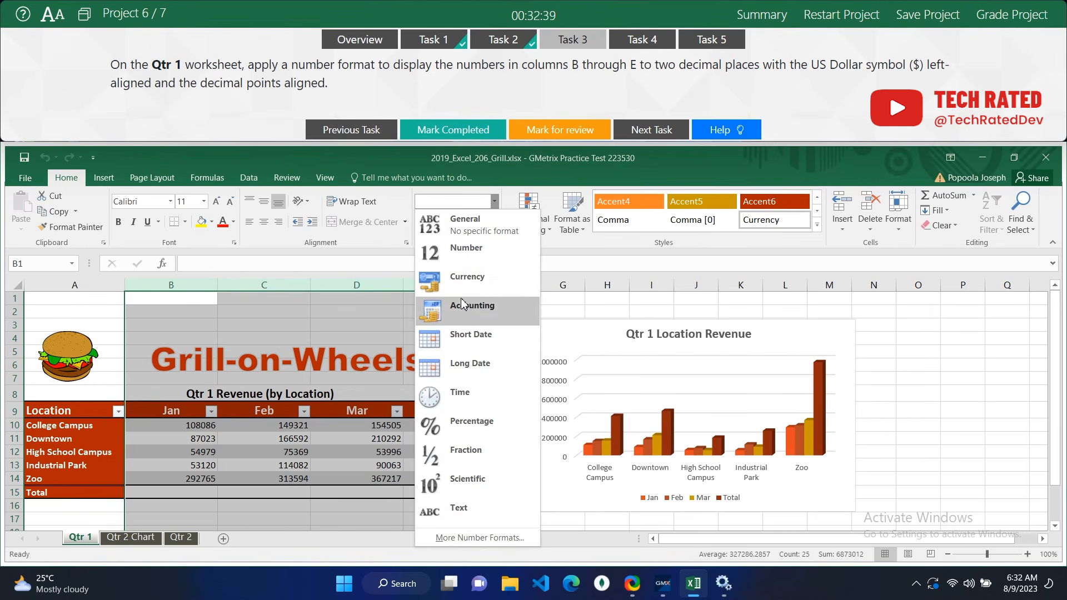
left_click(479, 539)
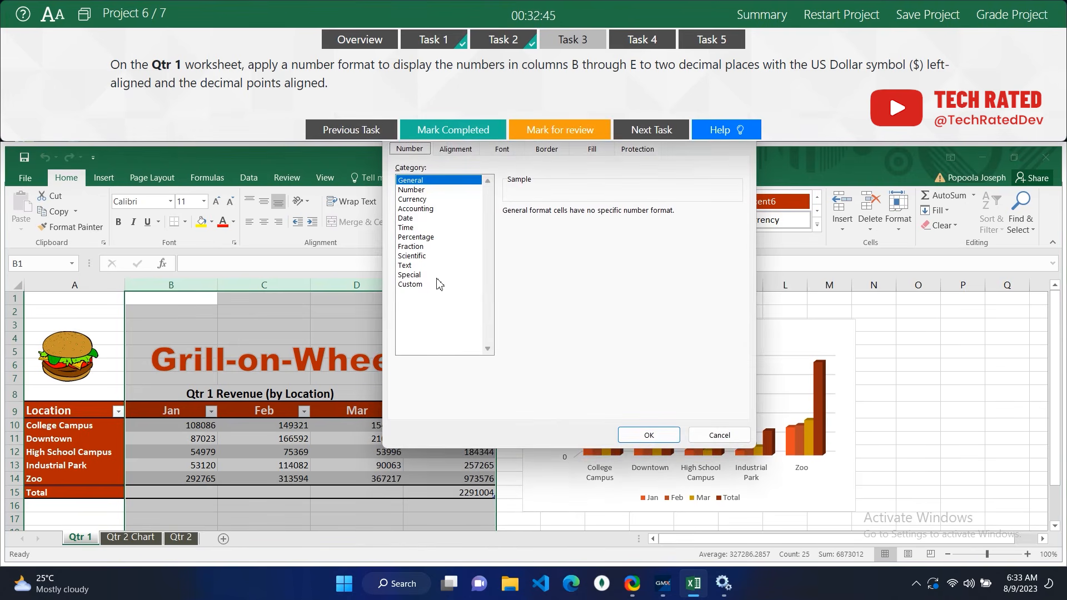
left_click(412, 190)
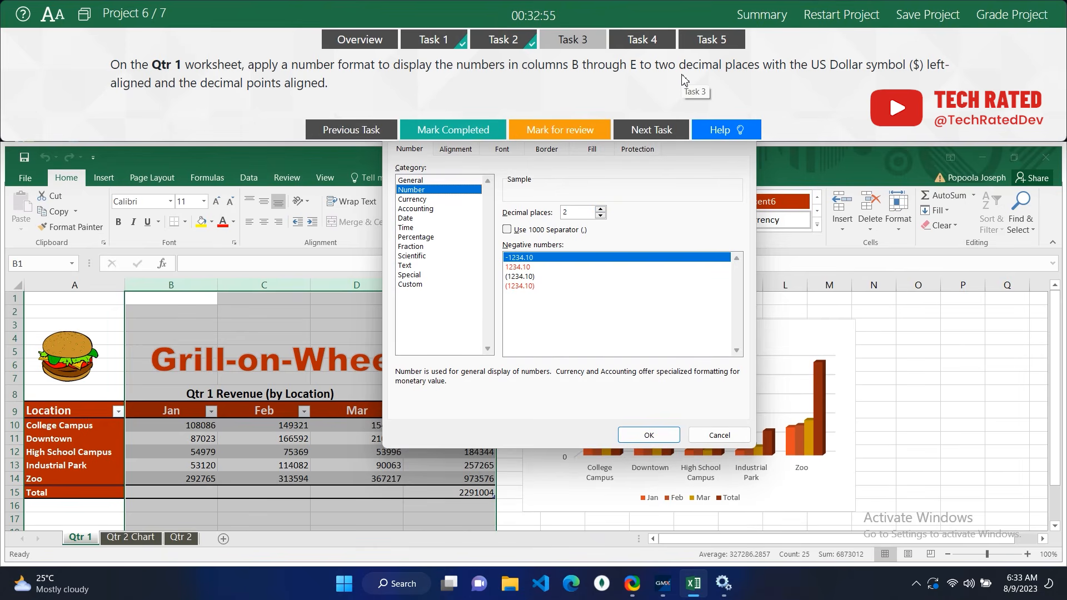
left_click(416, 200)
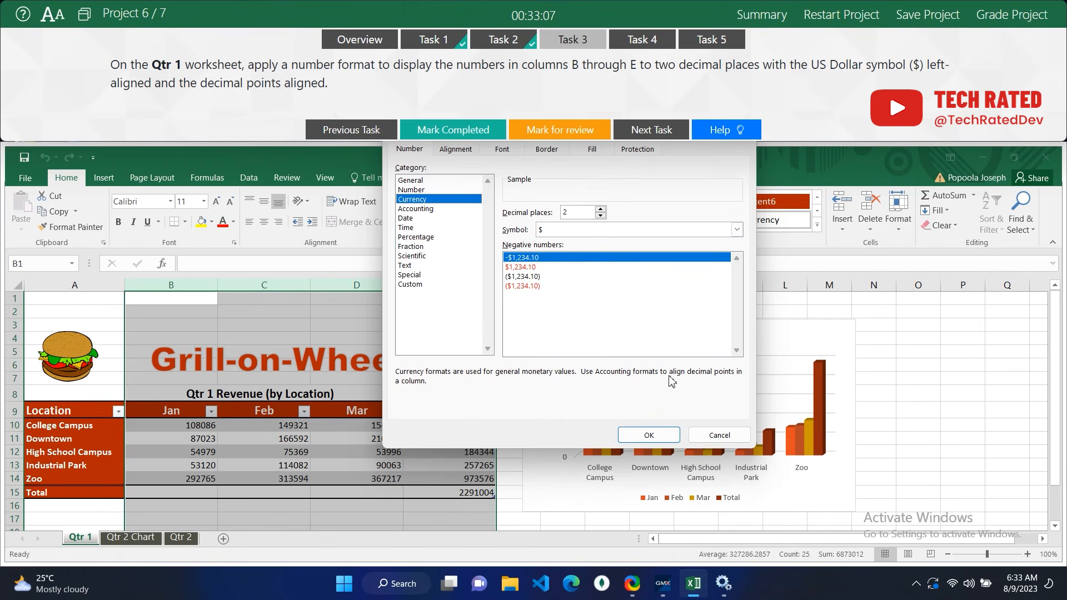
left_click(661, 431)
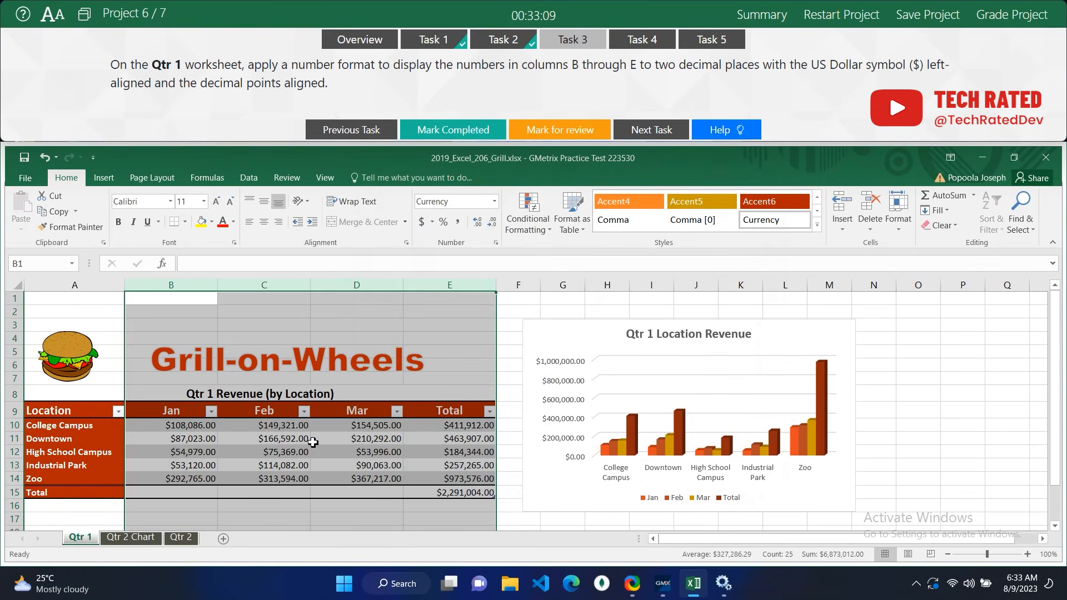
left_click(408, 352)
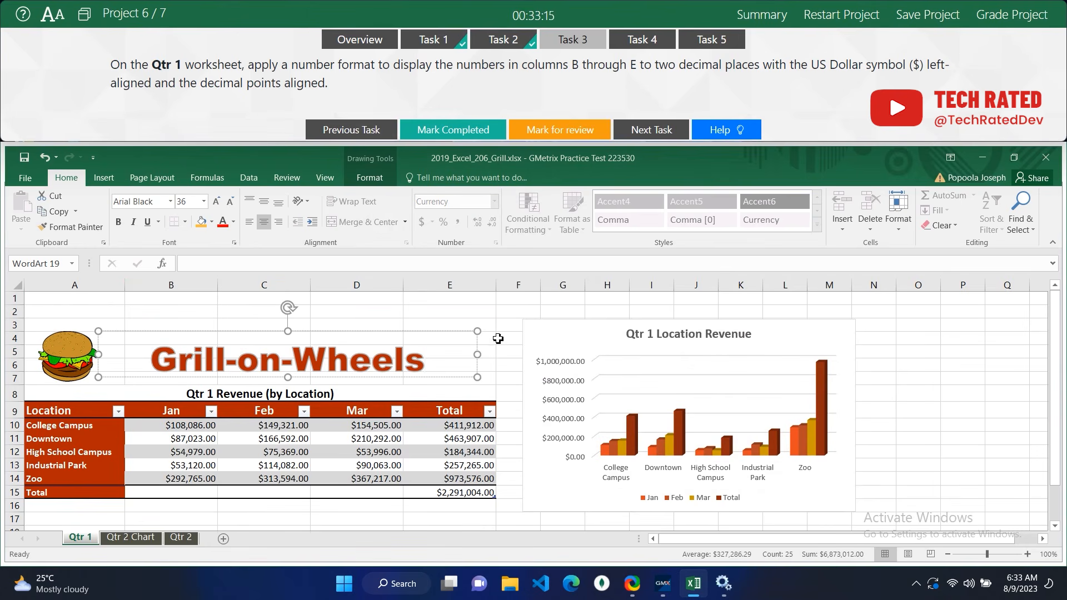
key("Escape")
left_click(521, 519)
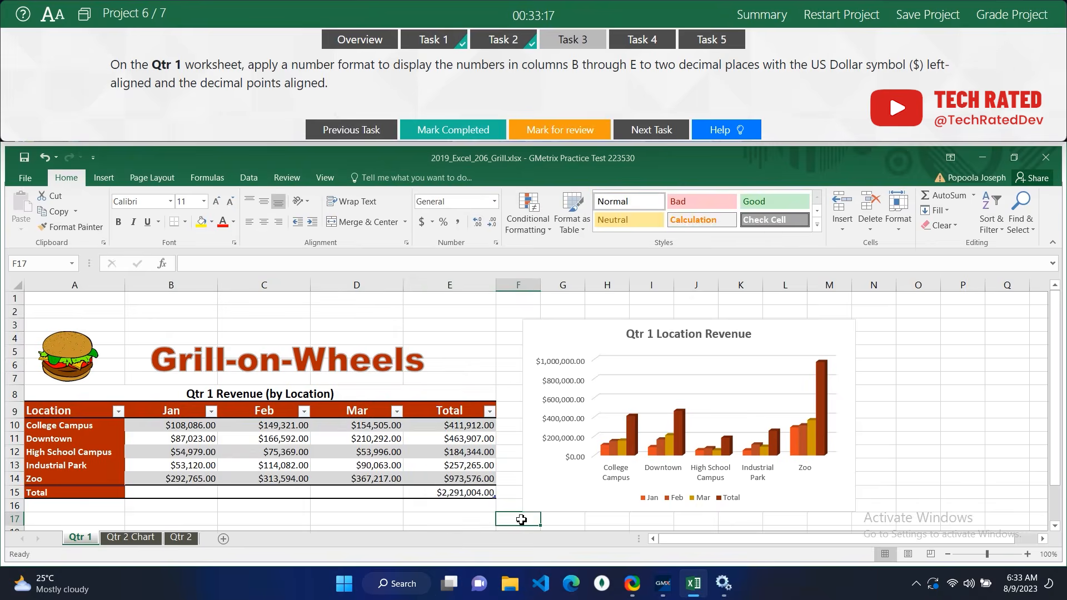
Mark Task 3 of Project 6 completed and move on to Task 4.
left_click(469, 136)
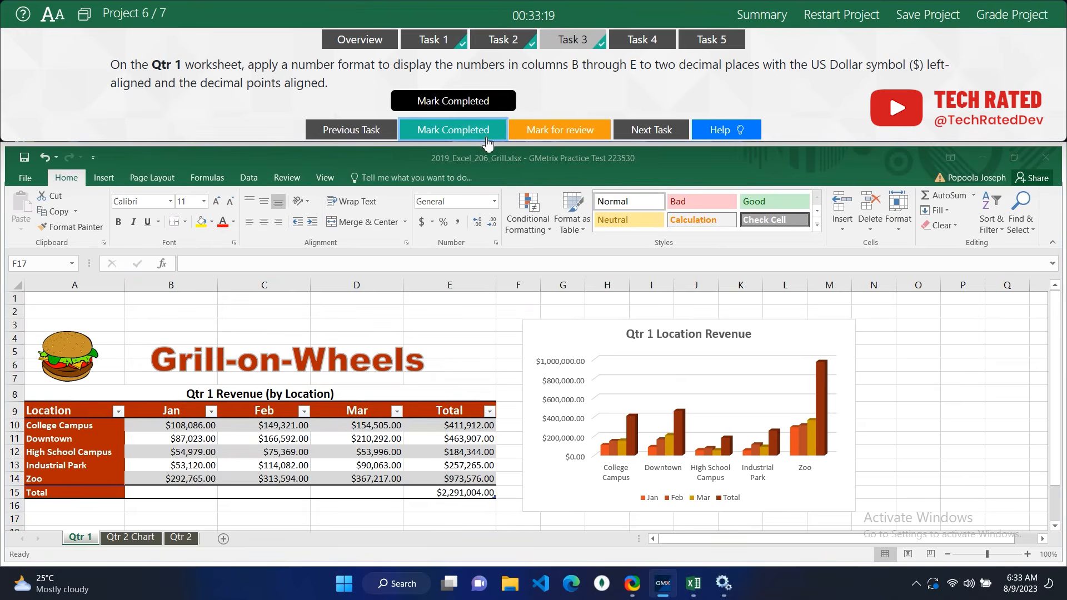
left_click(681, 134)
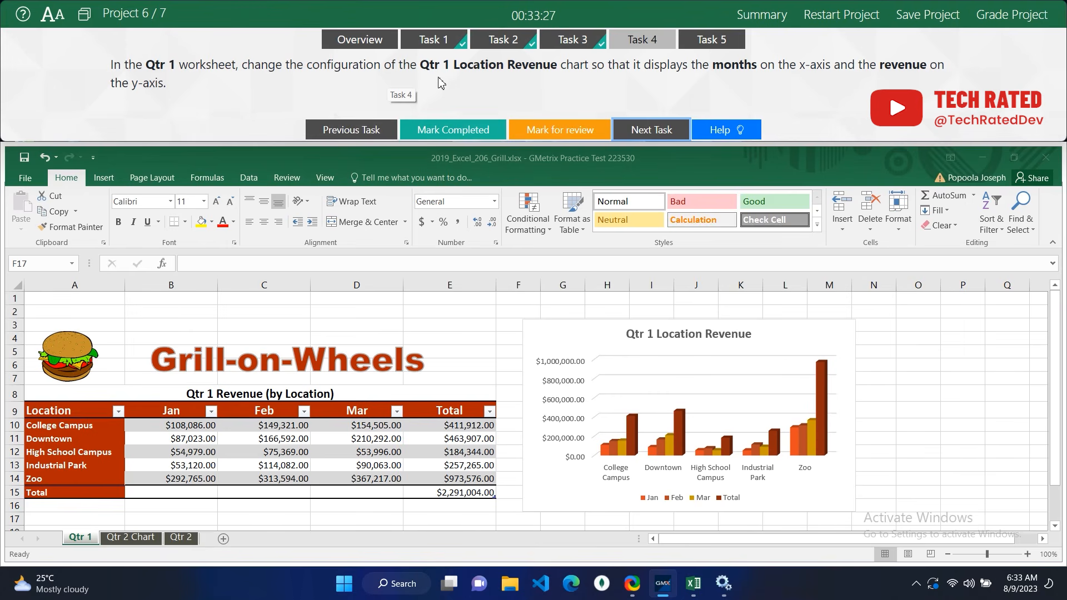
Switch the rows and columns of the Qtr 1 Location Revenue chart's source data to put the months on the x-axis.
left_click(754, 371)
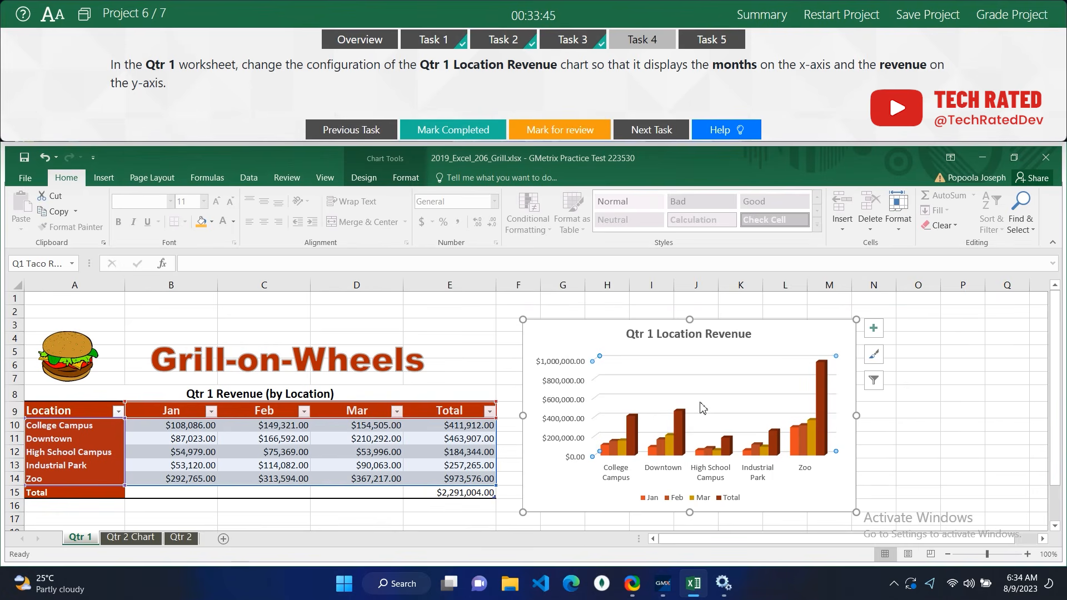
left_click(372, 177)
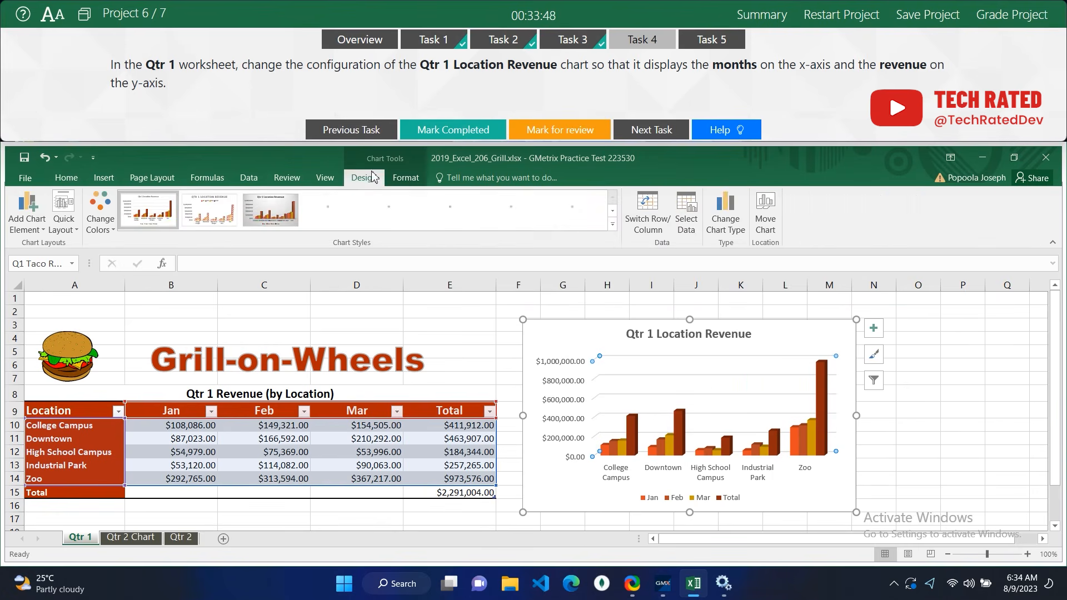
left_click(682, 225)
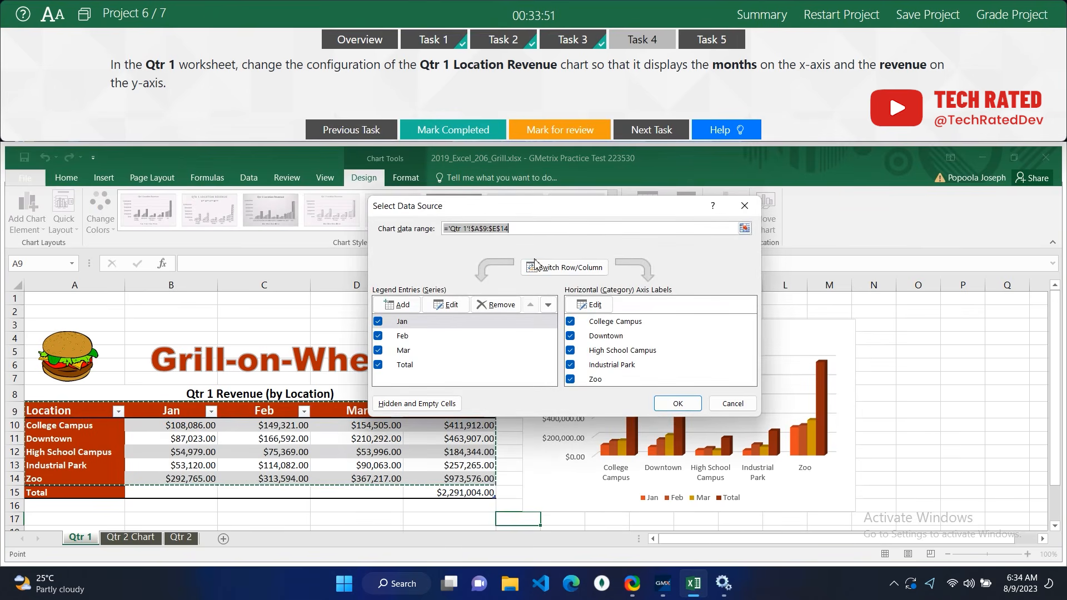
left_click(604, 269)
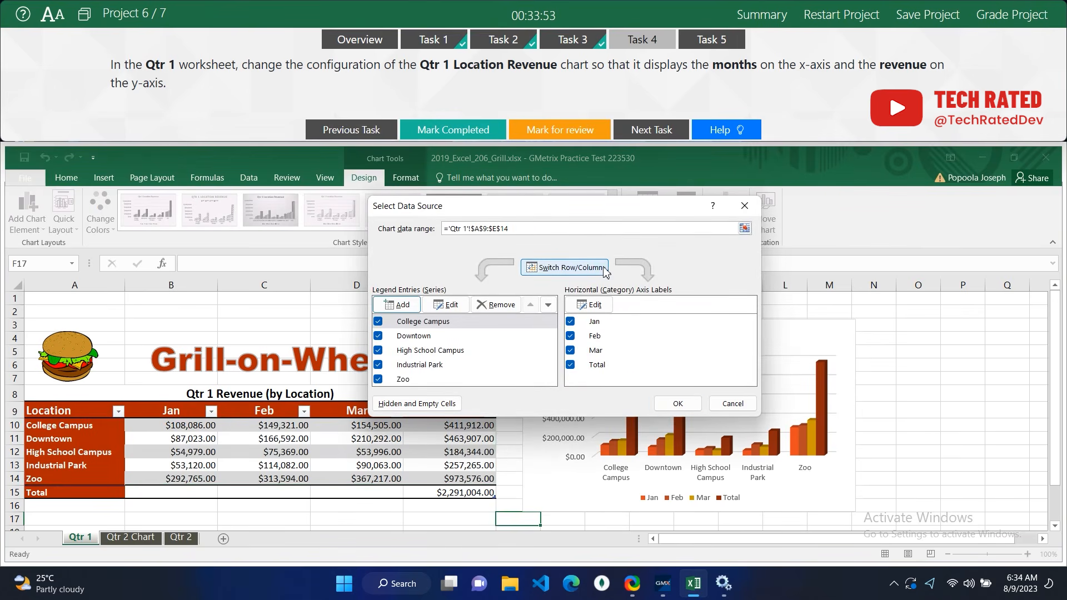
left_click(679, 404)
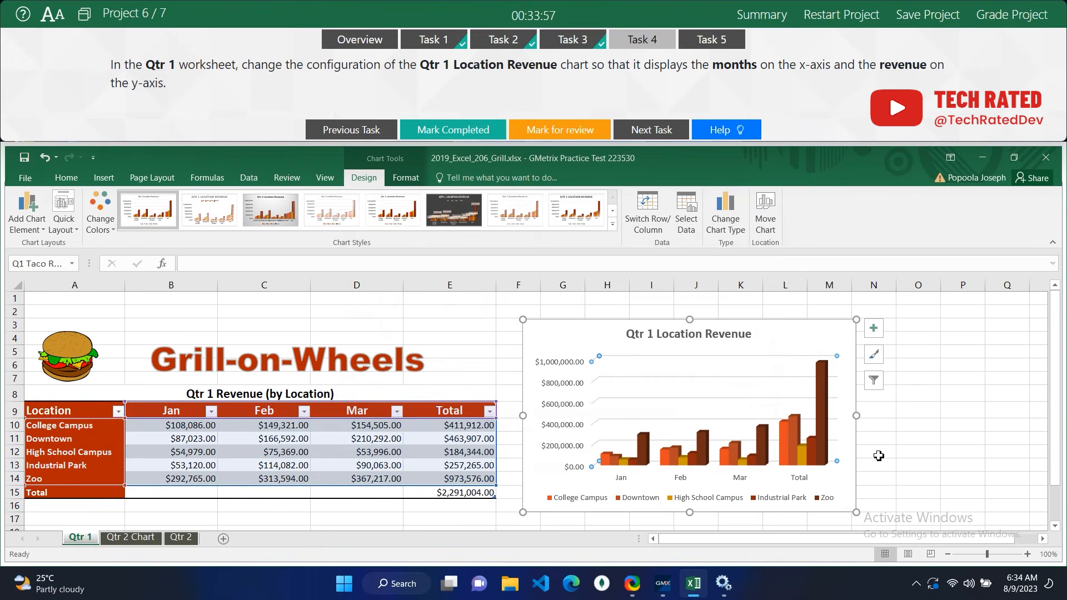
left_click(925, 428)
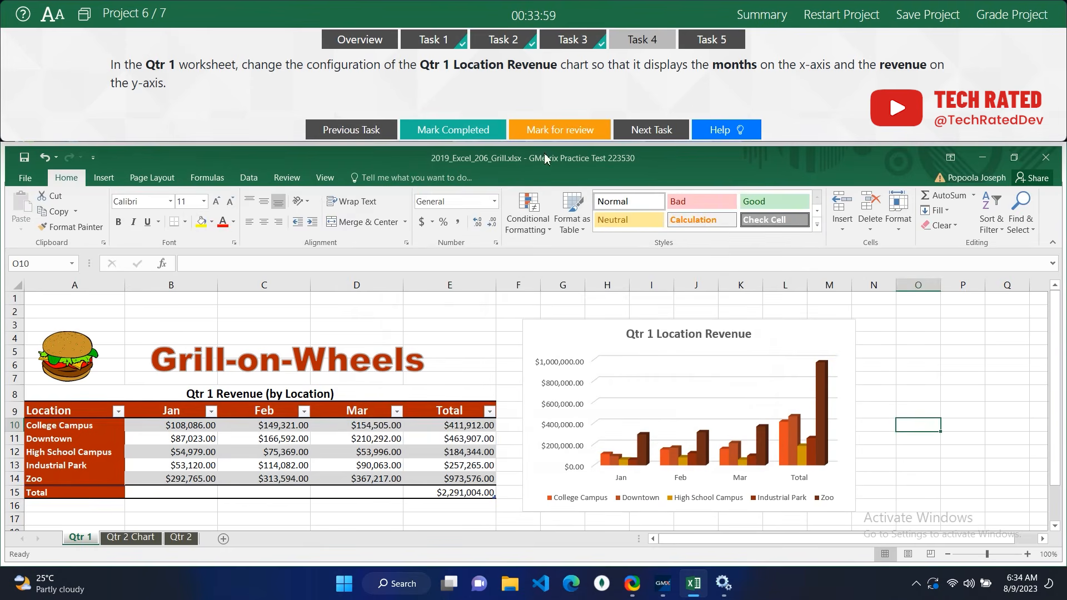
Mark Task 4 of Project 6 completed and move on to Task 5.
left_click(453, 128)
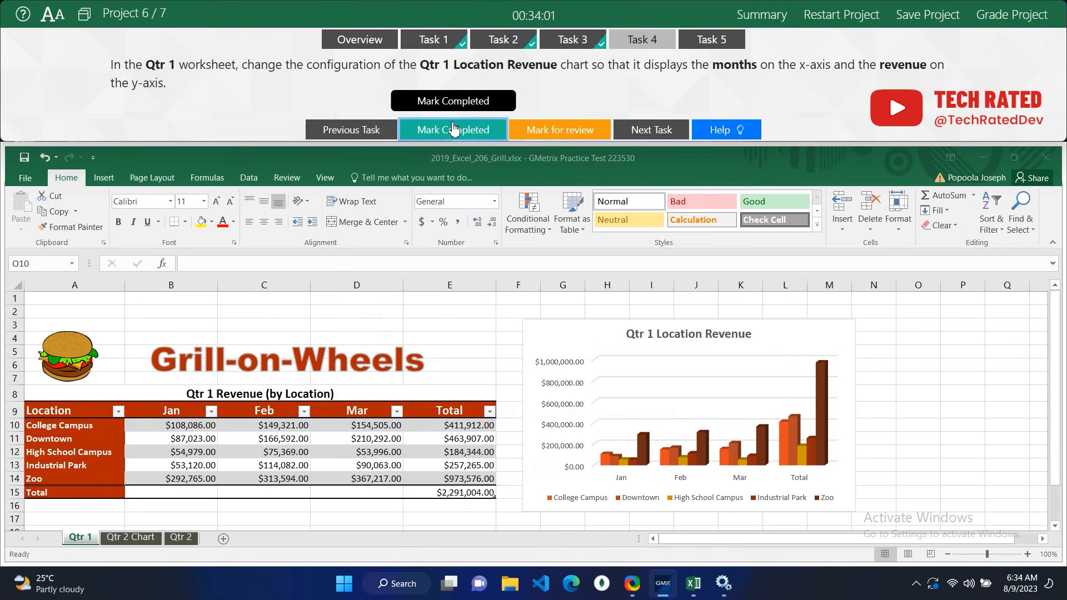
left_click(651, 129)
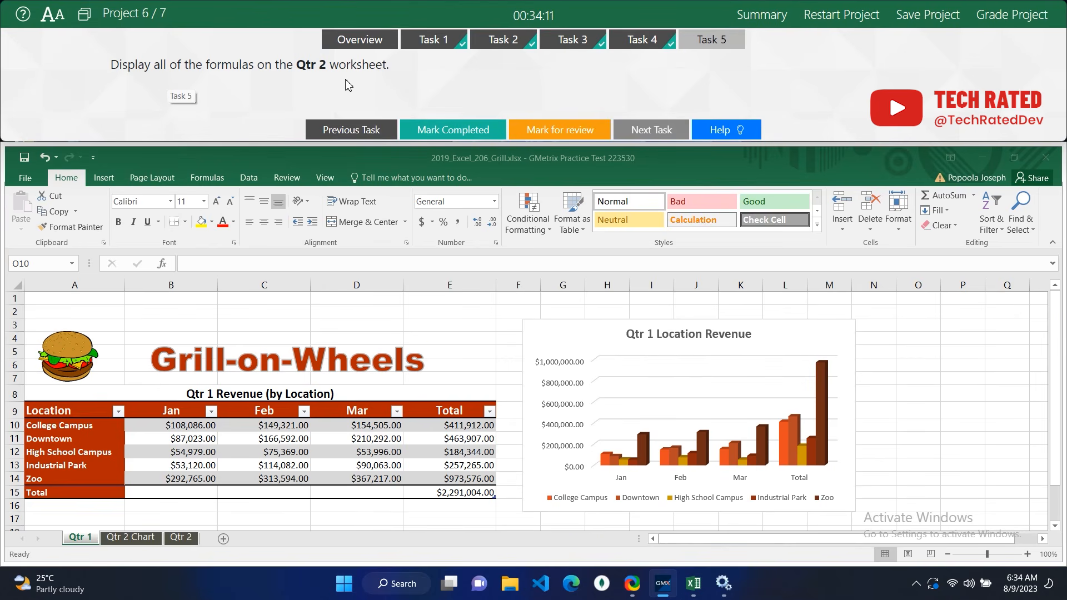
Display all formulas on the Qtr 2 worksheet.
left_click(176, 538)
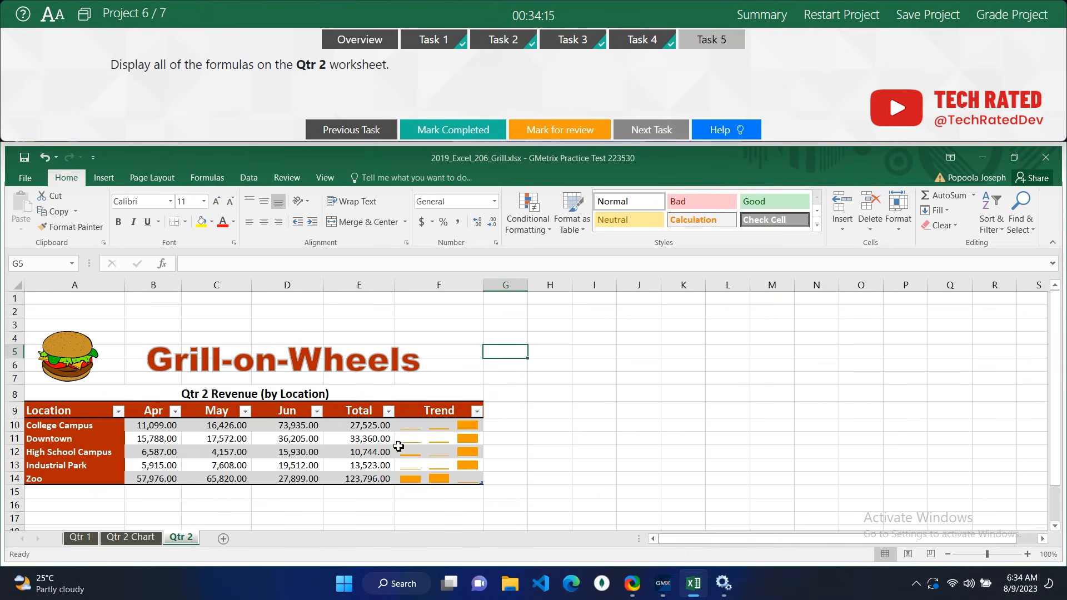
left_click(204, 181)
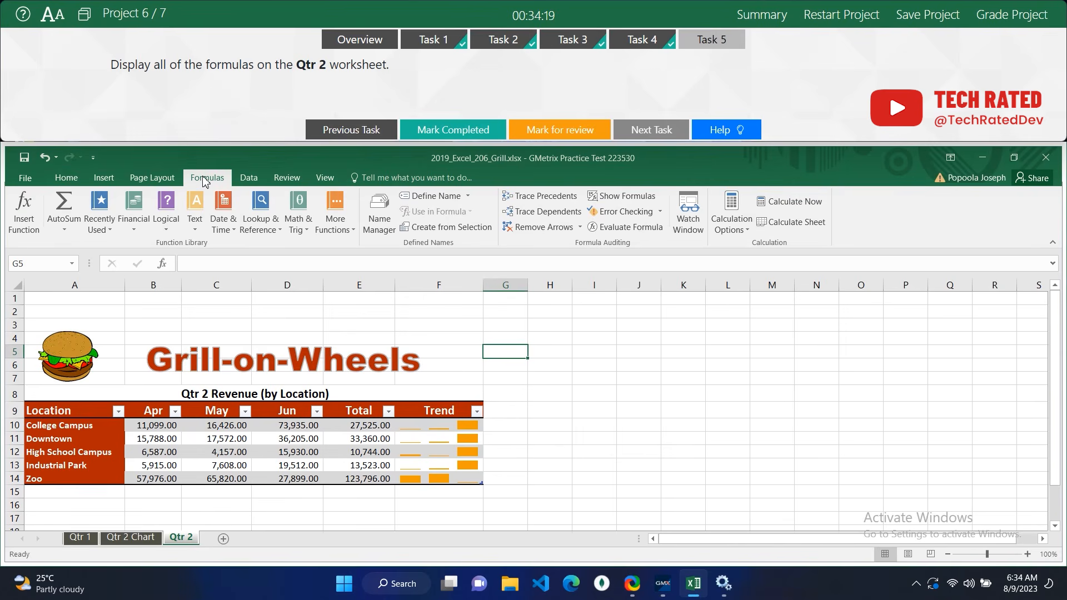
left_click(634, 199)
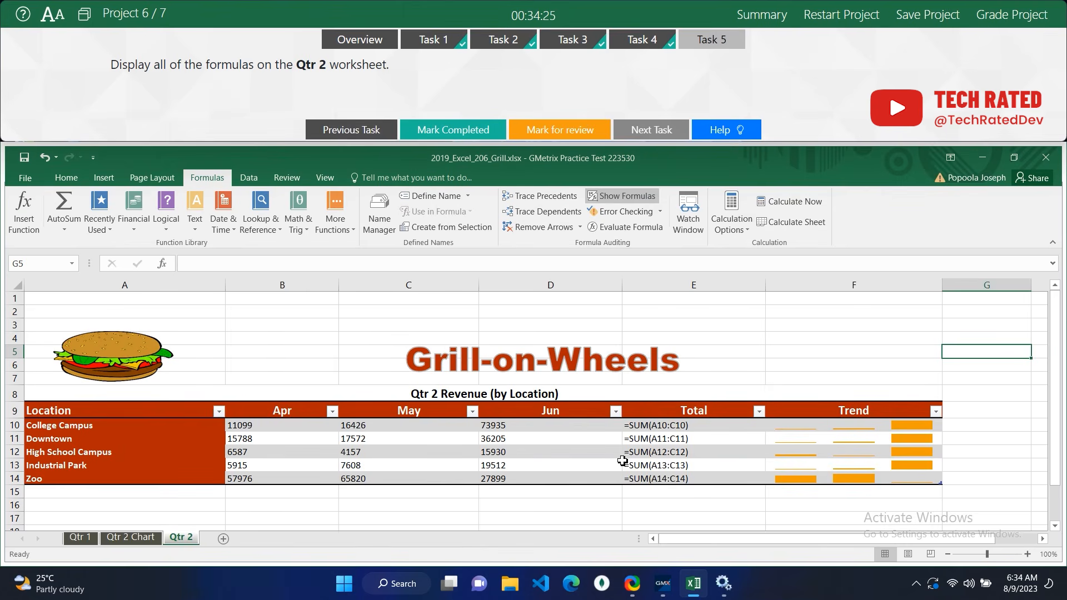
Mark Task 5 completed, grade Project 6 and continue to Project 7.
left_click(481, 129)
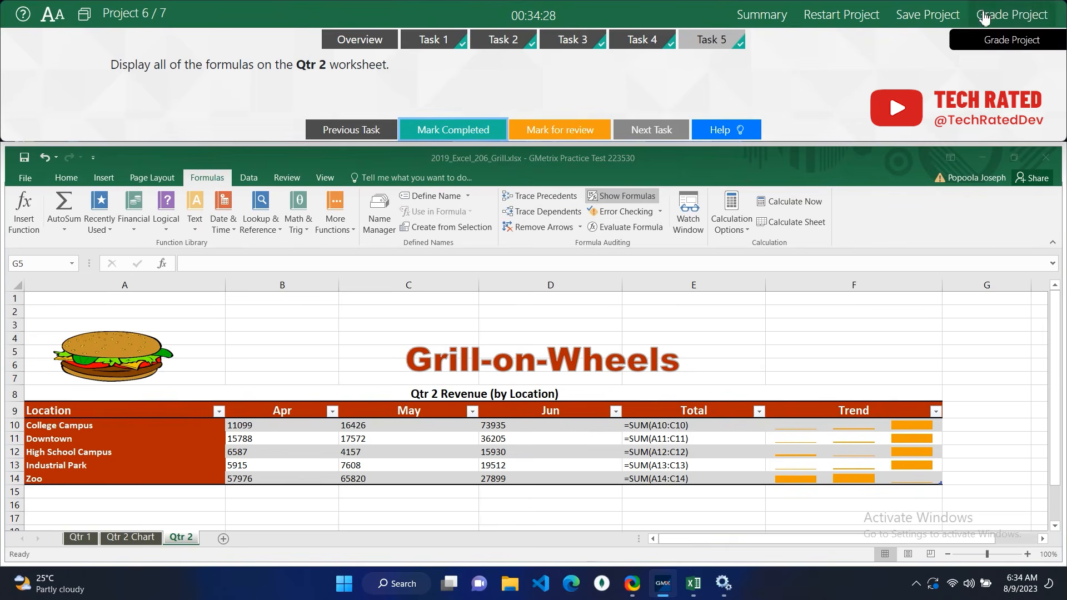
left_click(1011, 15)
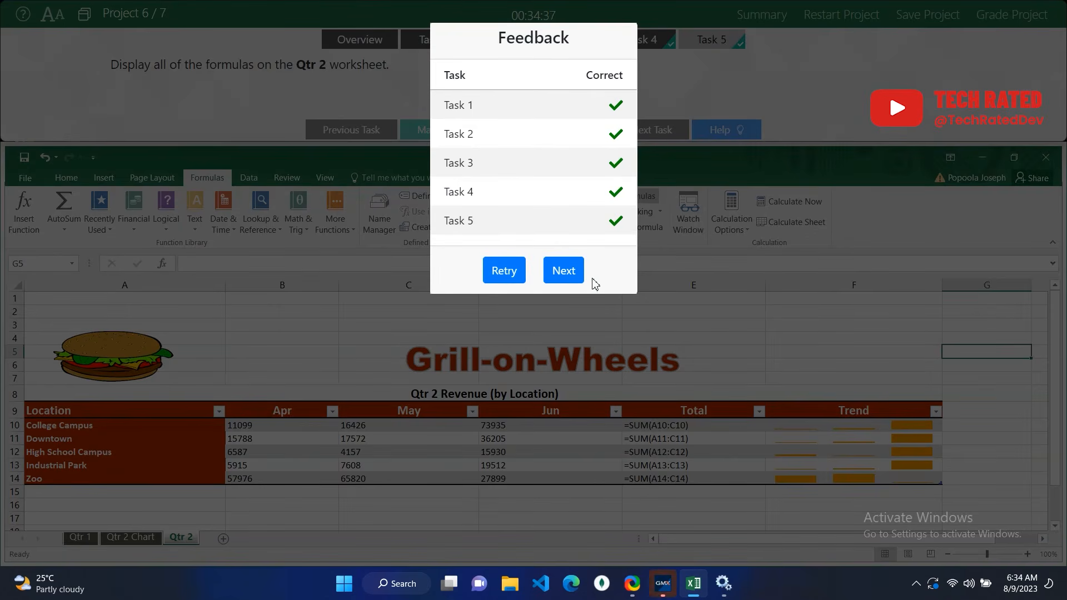
left_click(579, 272)
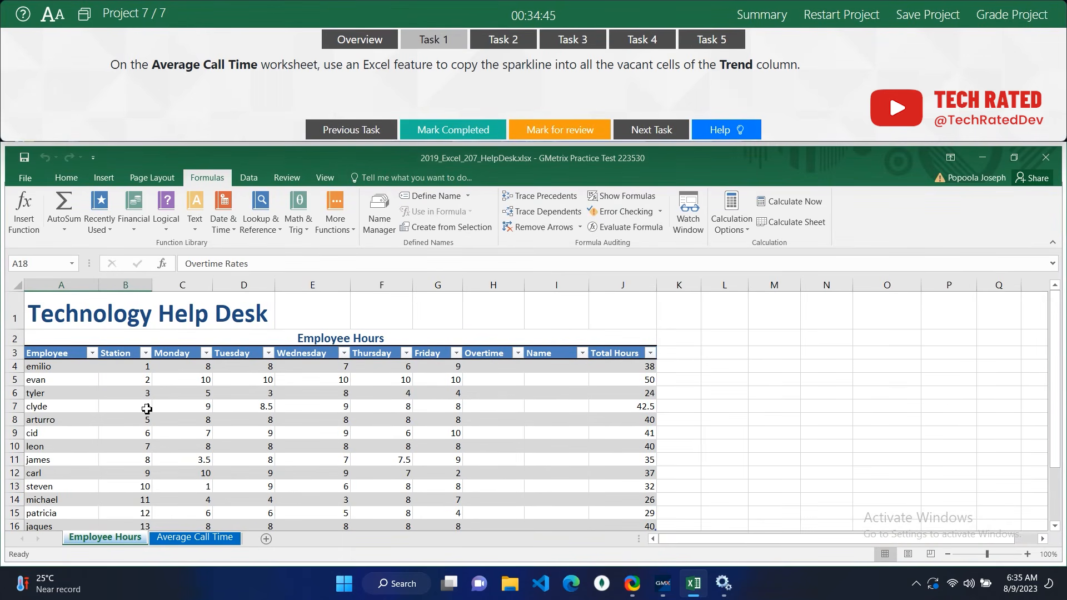
On the Average Call Time worksheet, fill the sparkline in G4 down the Trend column through G16.
left_click(195, 538)
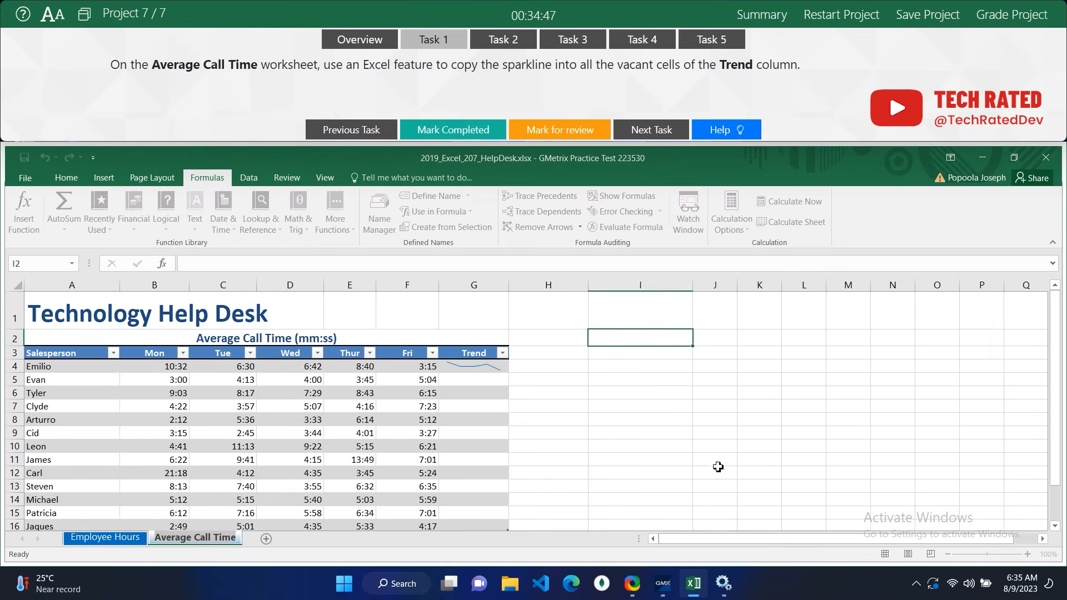
left_click(658, 419)
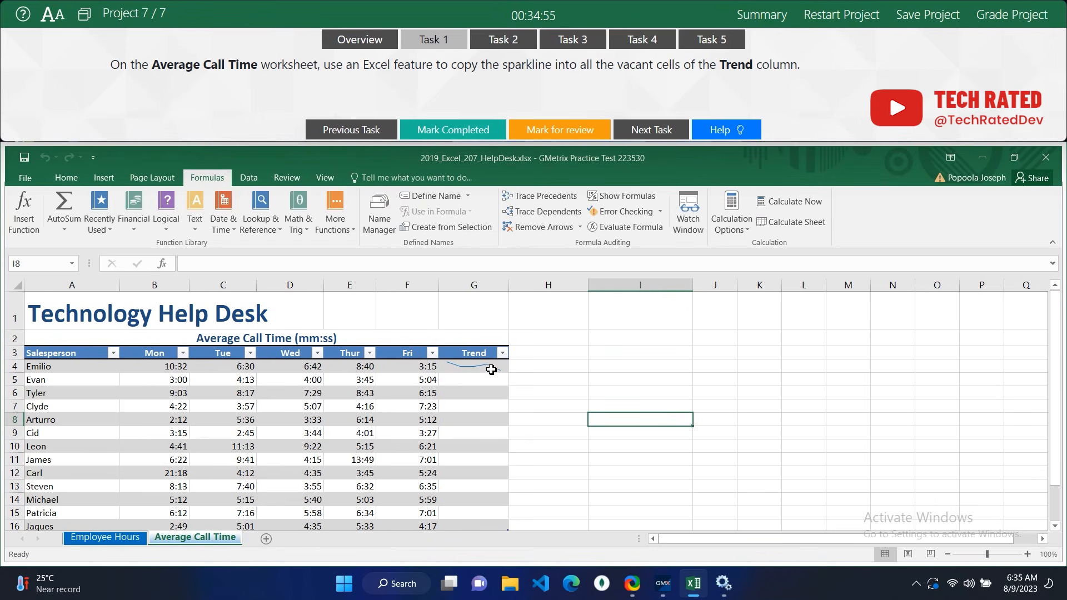
scroll(492, 378, "down", 3)
scroll(492, 381, "up", 3)
left_click(489, 371)
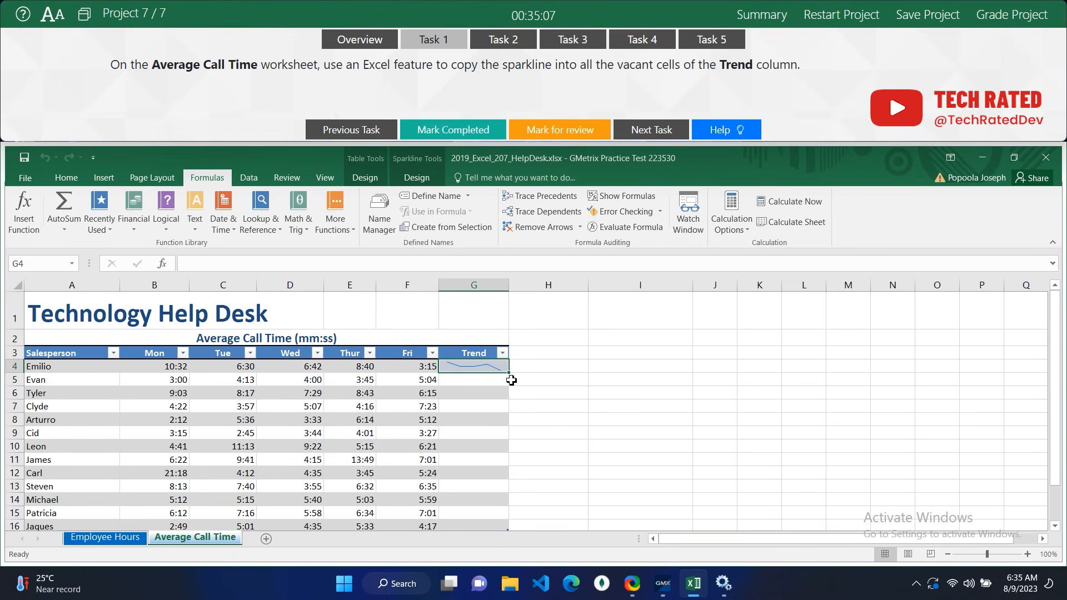
left_click_drag(511, 374, 489, 495)
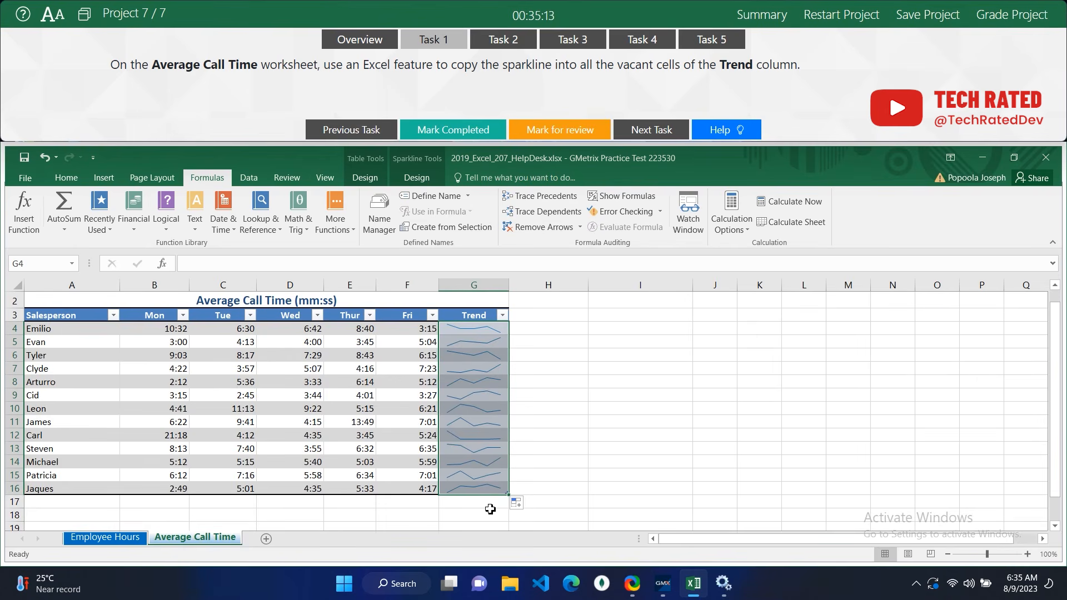
Mark Task 1 of Project 7 completed and move on to Task 2.
left_click(578, 439)
left_click(467, 132)
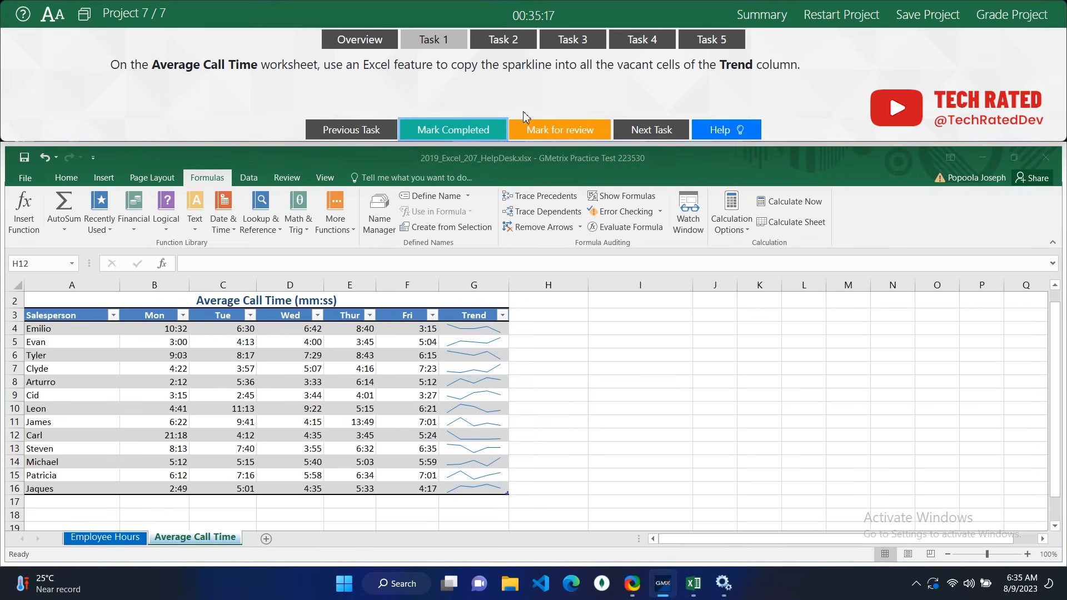
left_click(667, 132)
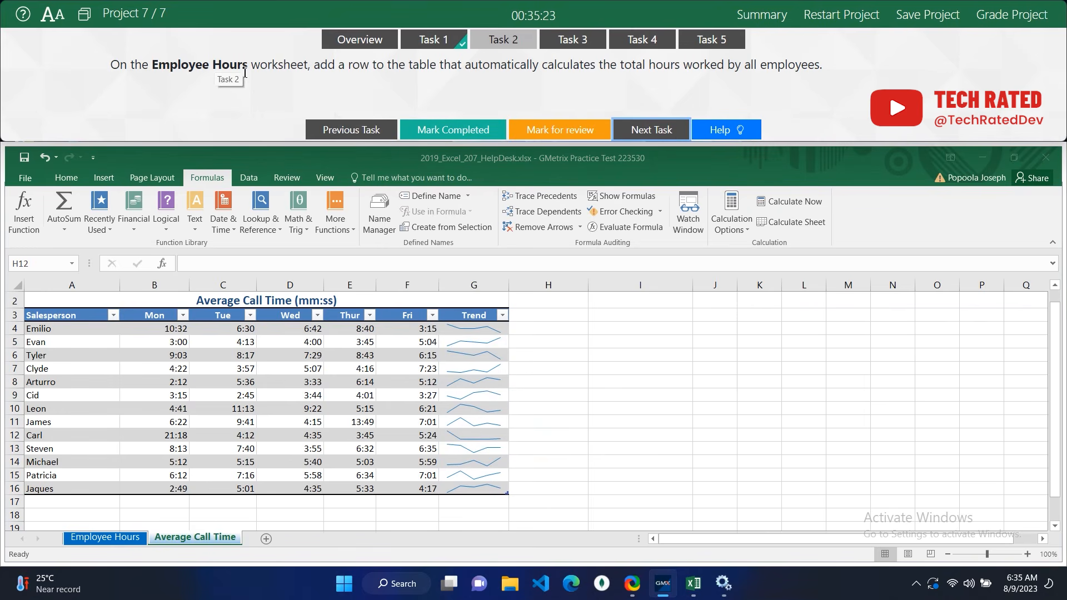
Add a Total Row to the table on the Employee Hours worksheet.
left_click(105, 537)
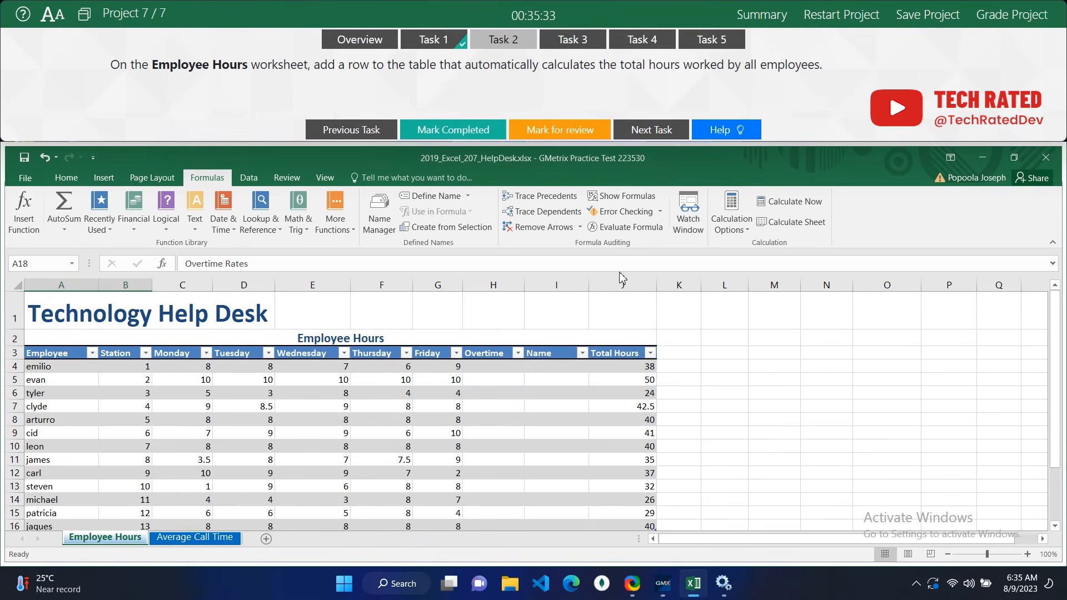
left_click(508, 473)
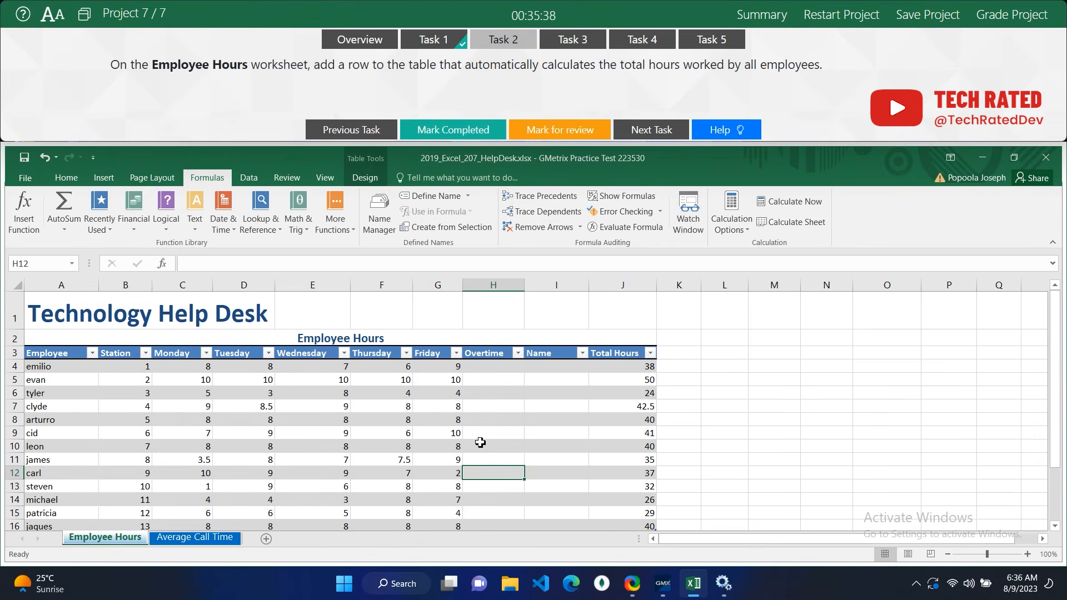
left_click(359, 178)
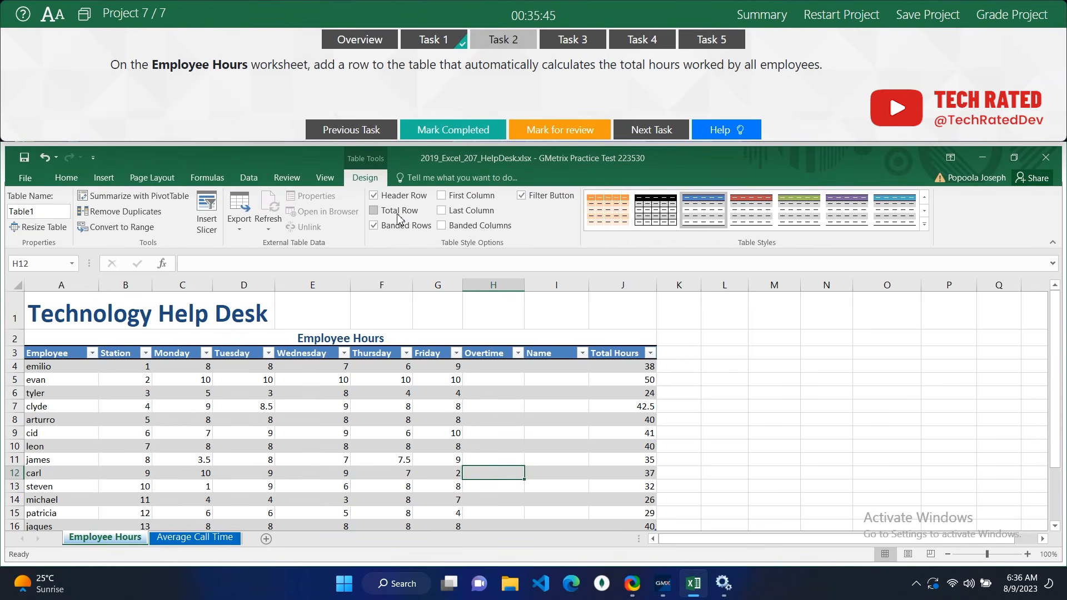
scroll(423, 364, "down", 2)
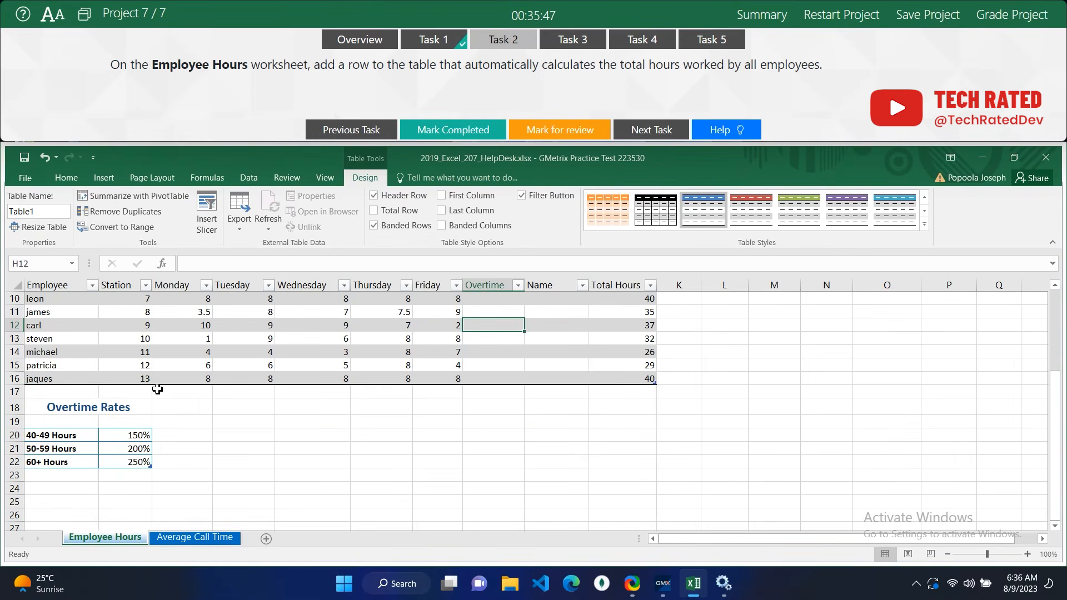
left_click(380, 212)
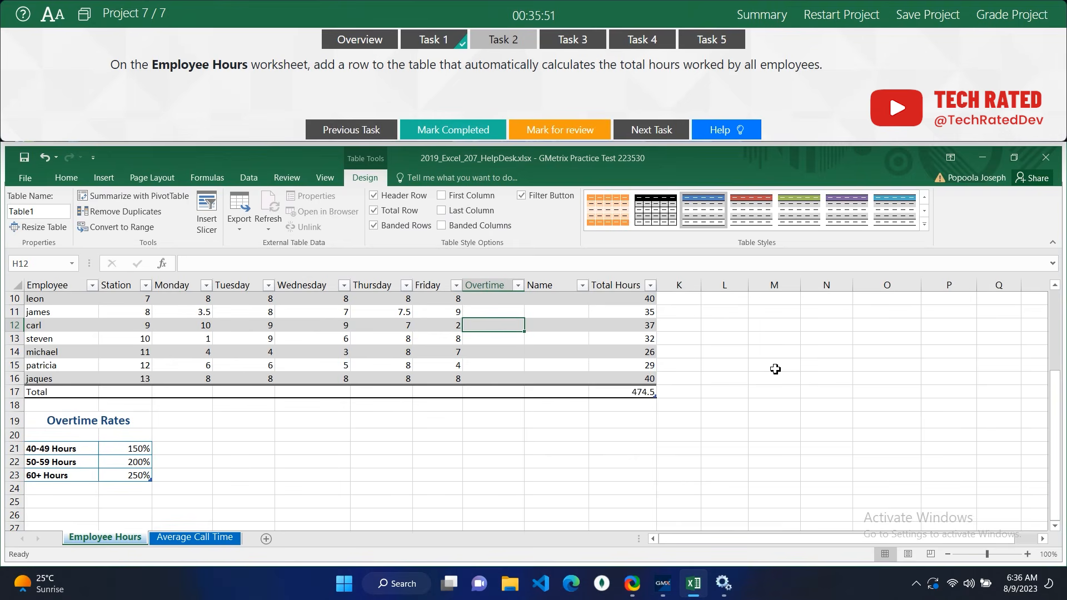
Mark Task 2 completed and move on to Task 3.
left_click(453, 130)
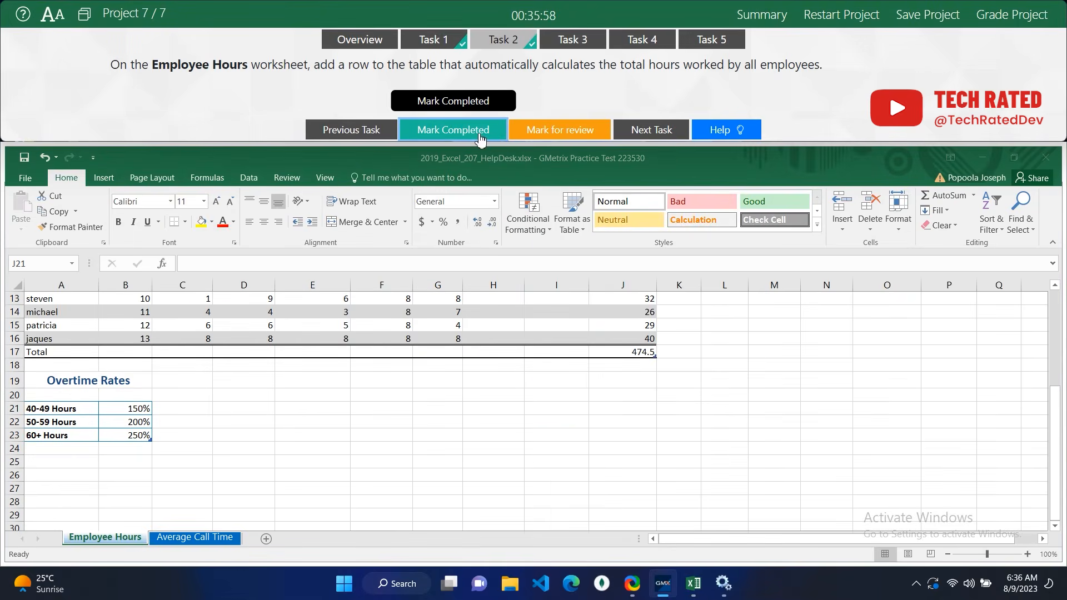
left_click(674, 131)
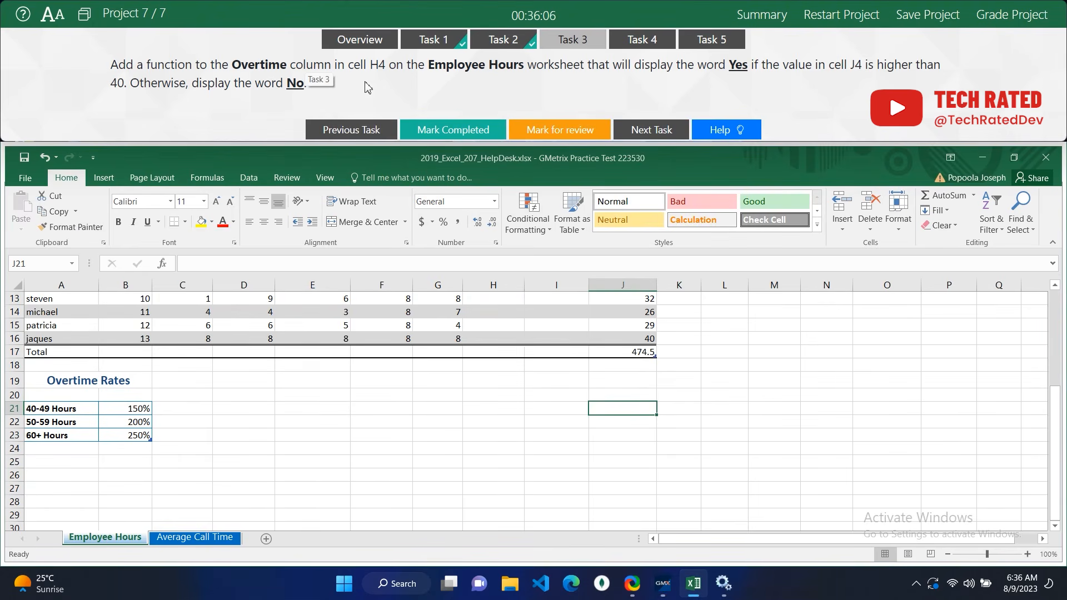
Begin an IF function in cell H4 of Employee Hours that tests whether the row's Total Hours is greater than 40.
scroll(310, 440, "up", 4)
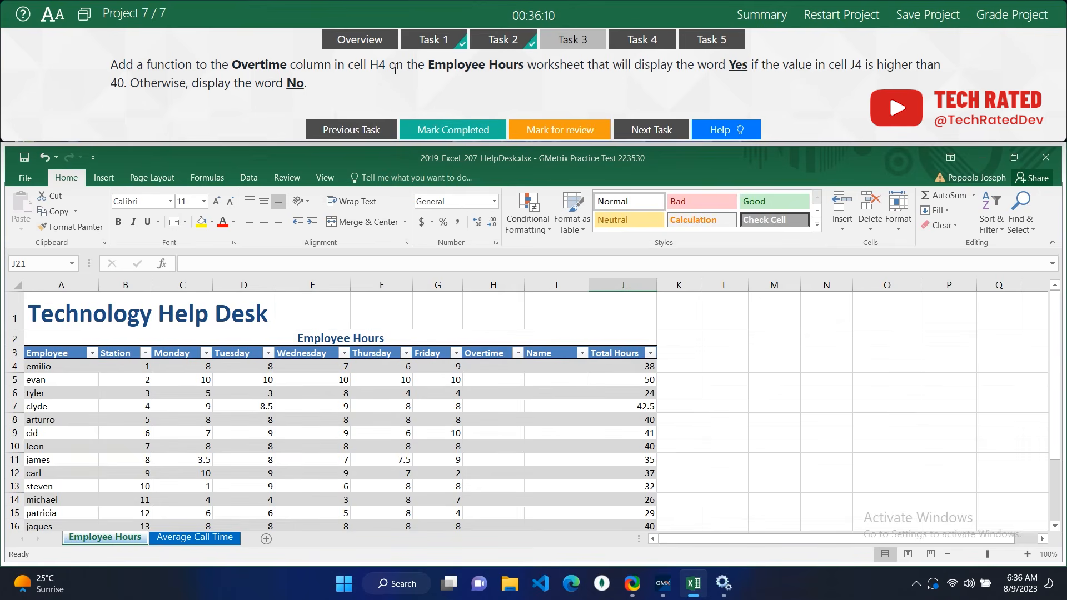
left_click(56, 265)
type("h4")
key("Return")
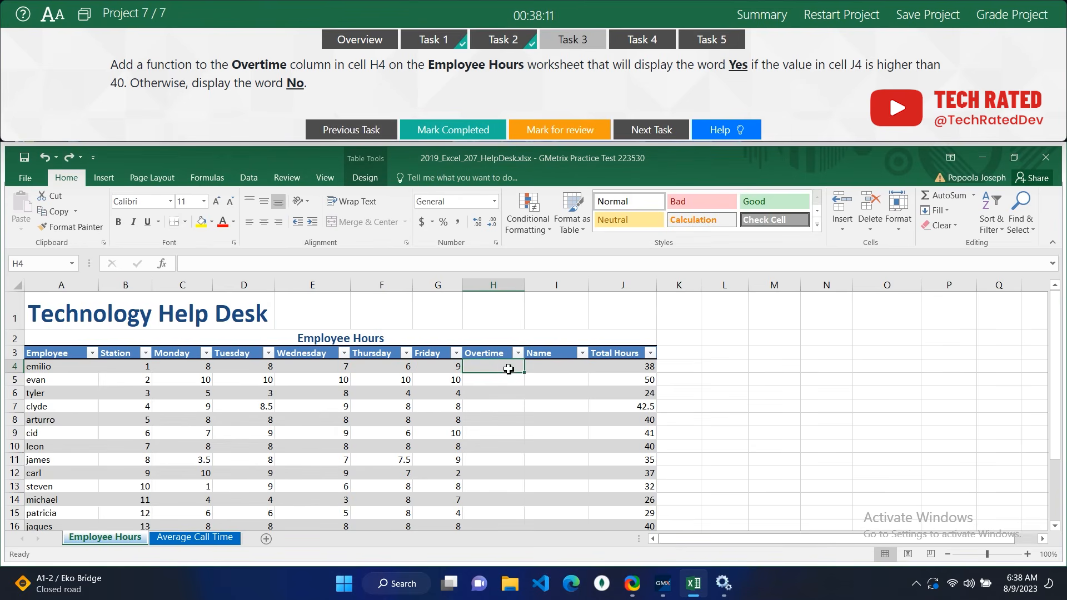
double_click(509, 369)
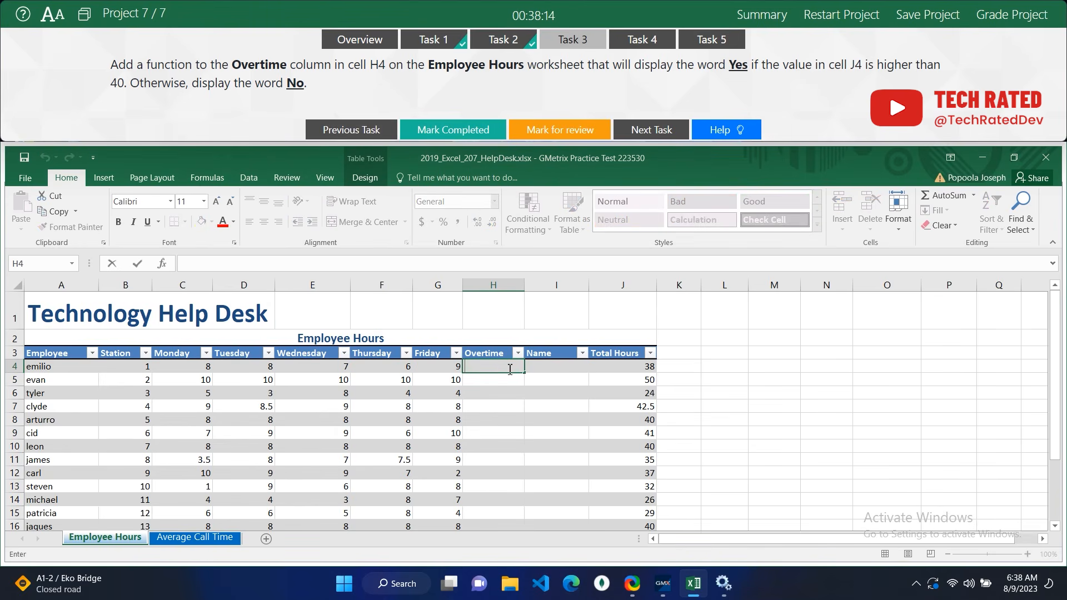
type("=")
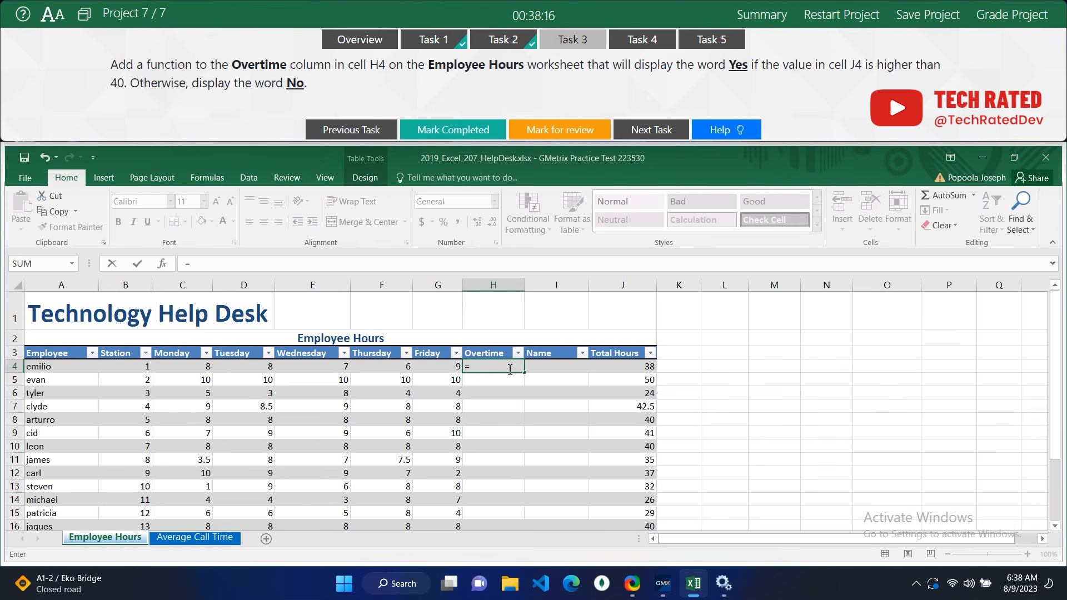
type("I")
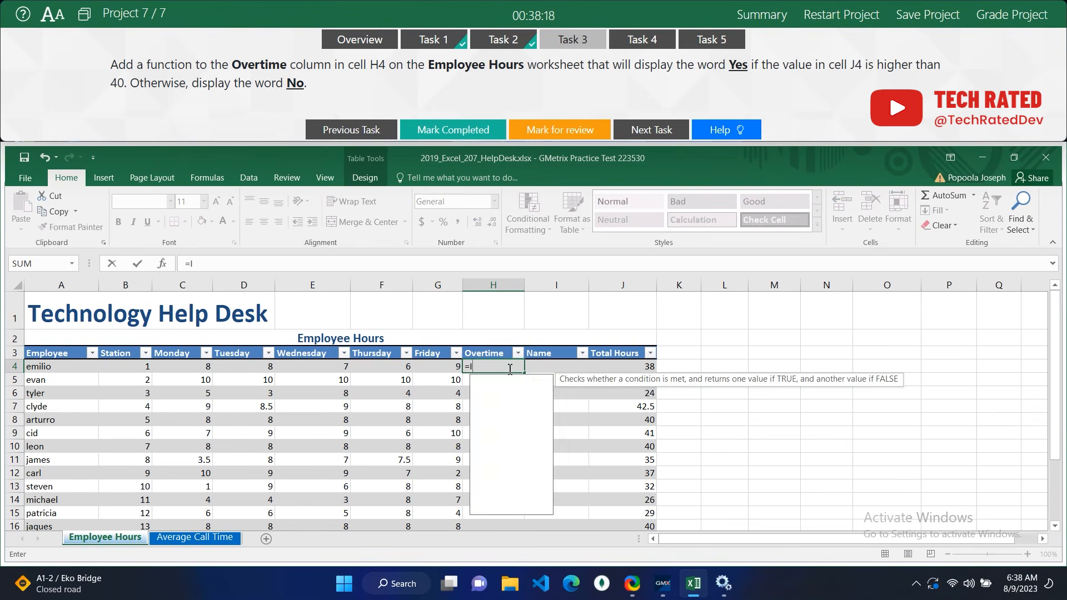
type("F")
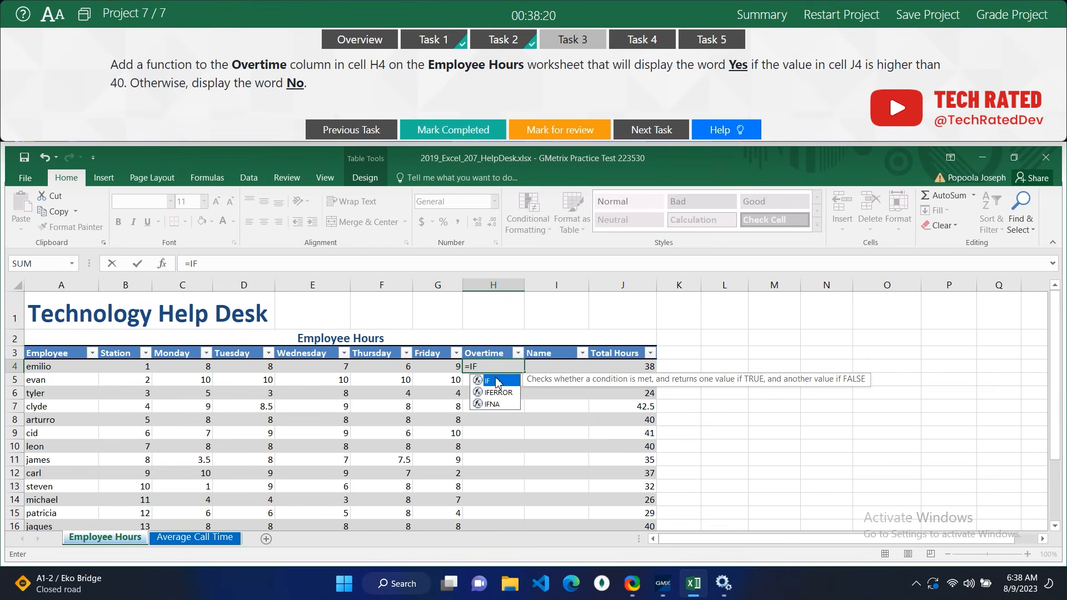
double_click(497, 381)
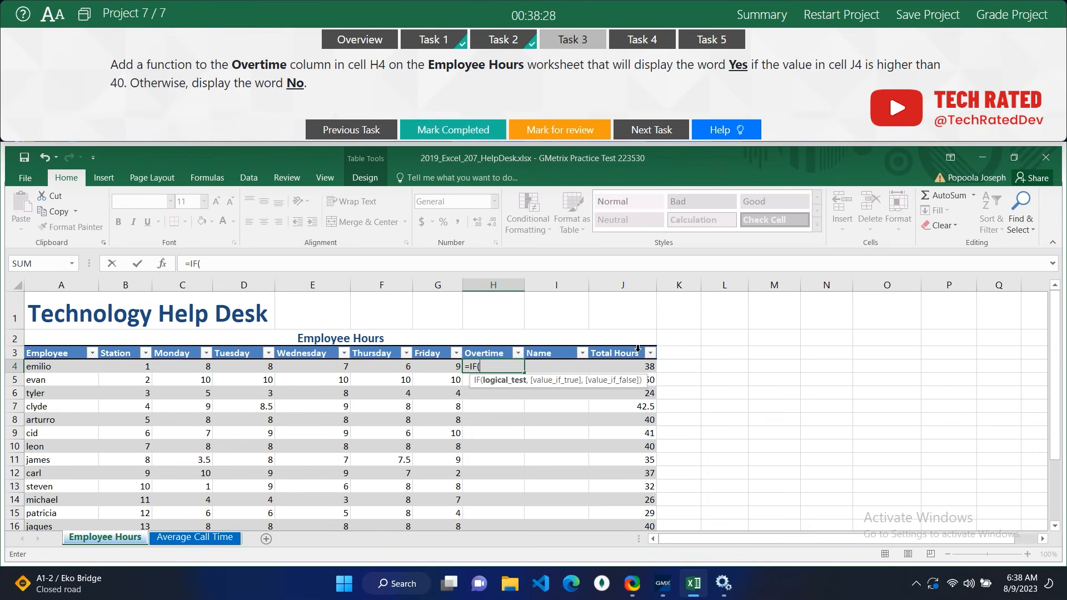
left_click(637, 369)
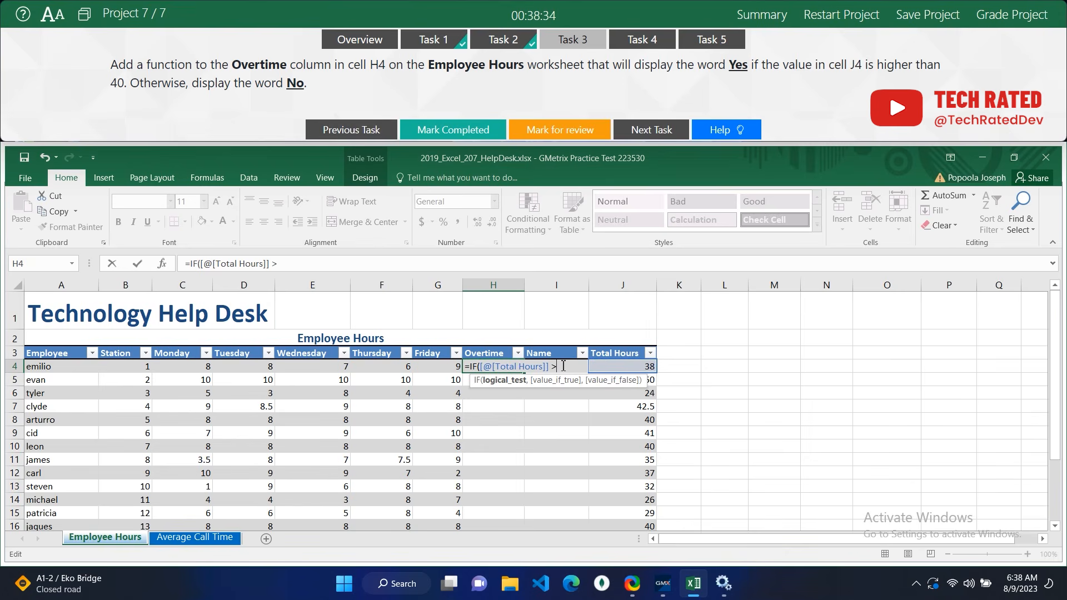
type("> 40,")
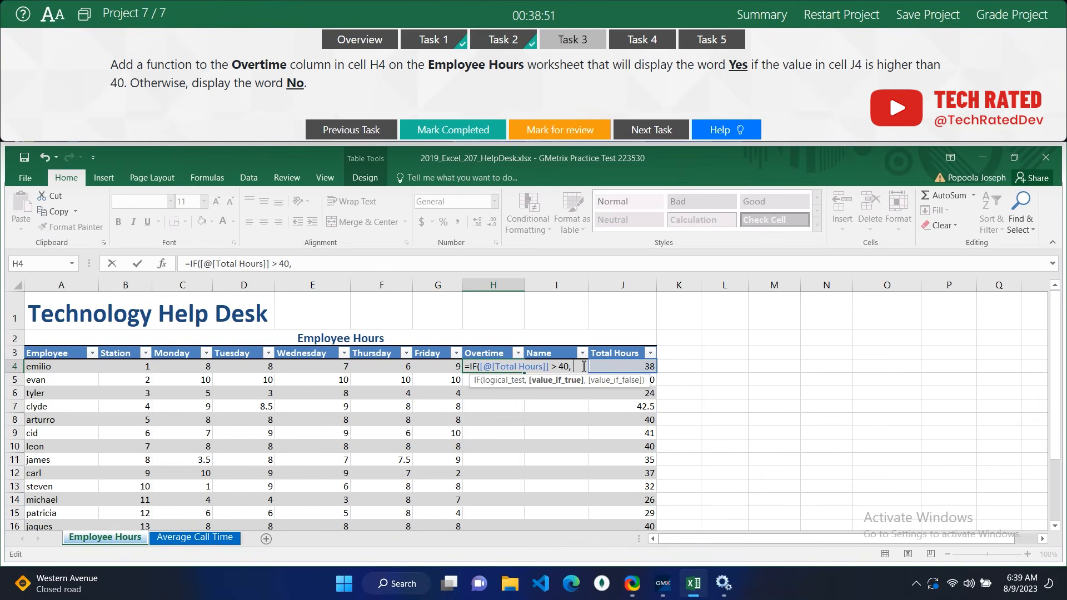
Complete the IF function in H4 with " YES " as the true result and " NO " as the false result.
key("Caps_Lock")
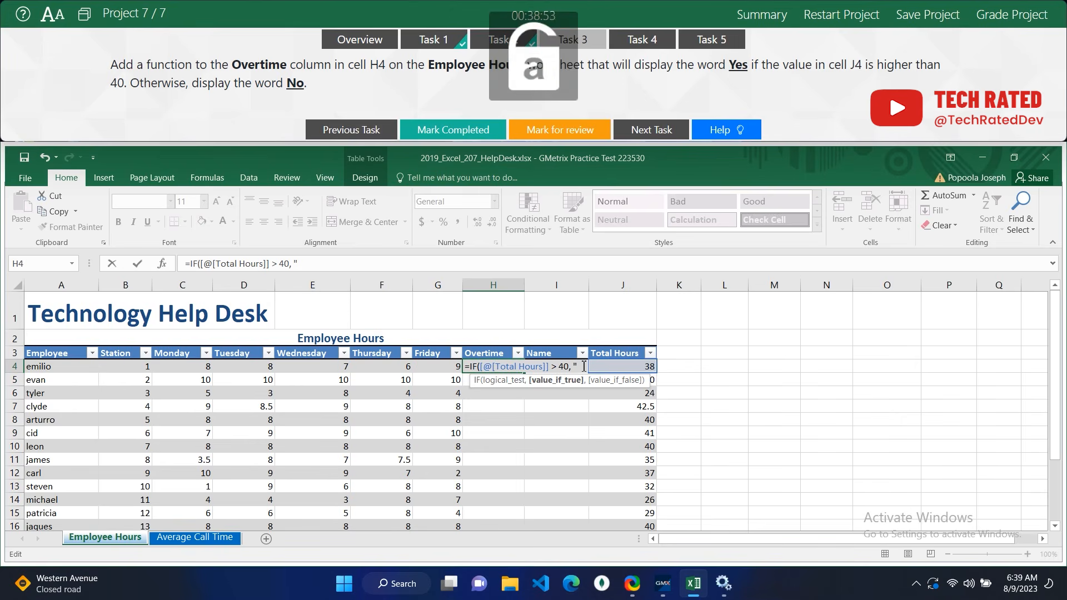
key("Caps_Lock")
key("BackSpace")
type("YES \"")
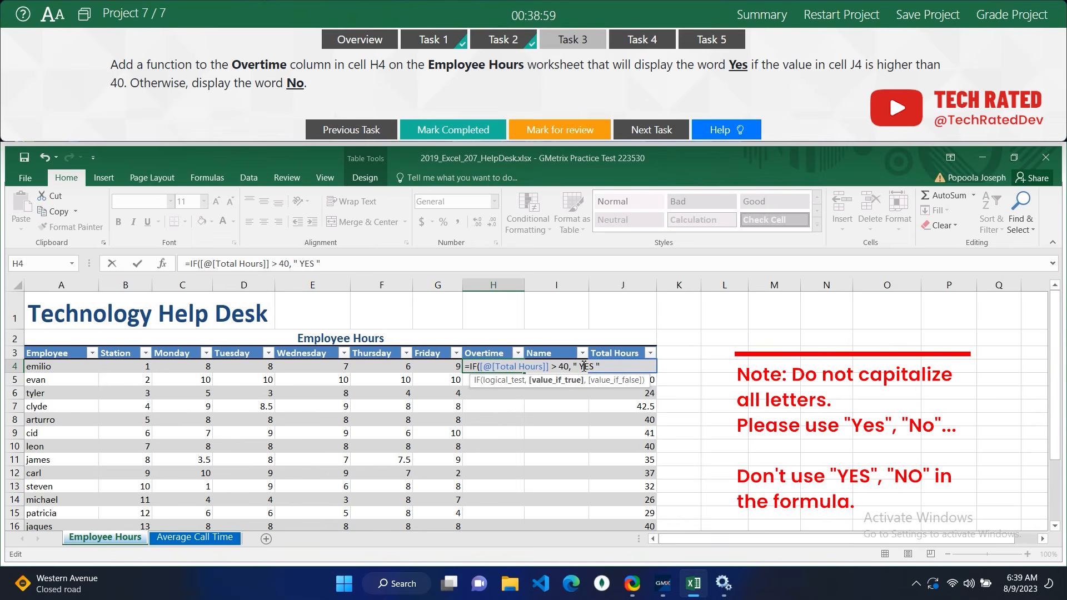
type(",")
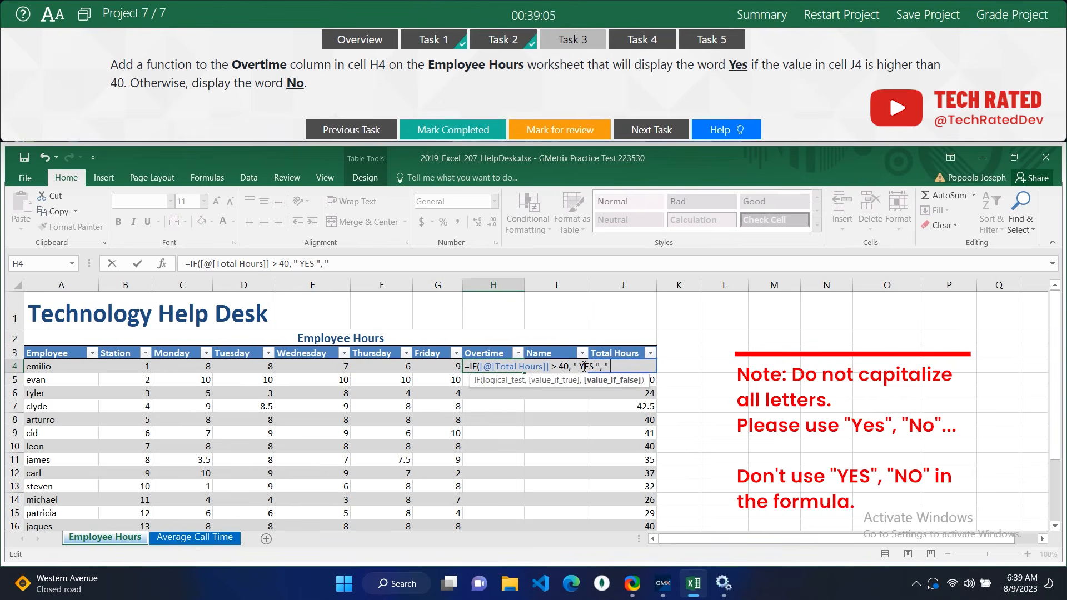
key("Caps_Lock")
key("Right")
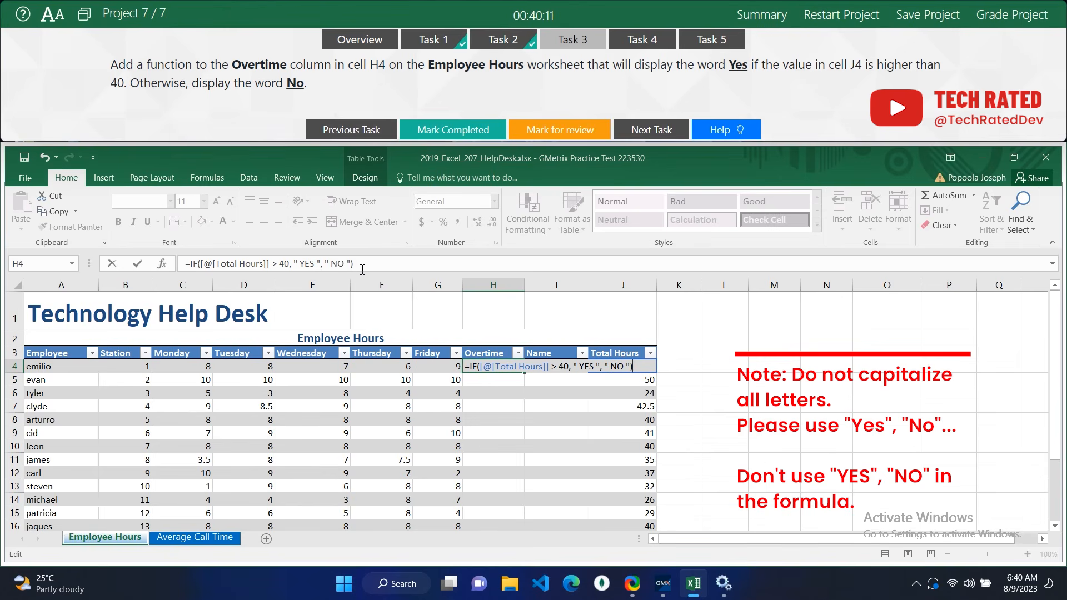
key("Return")
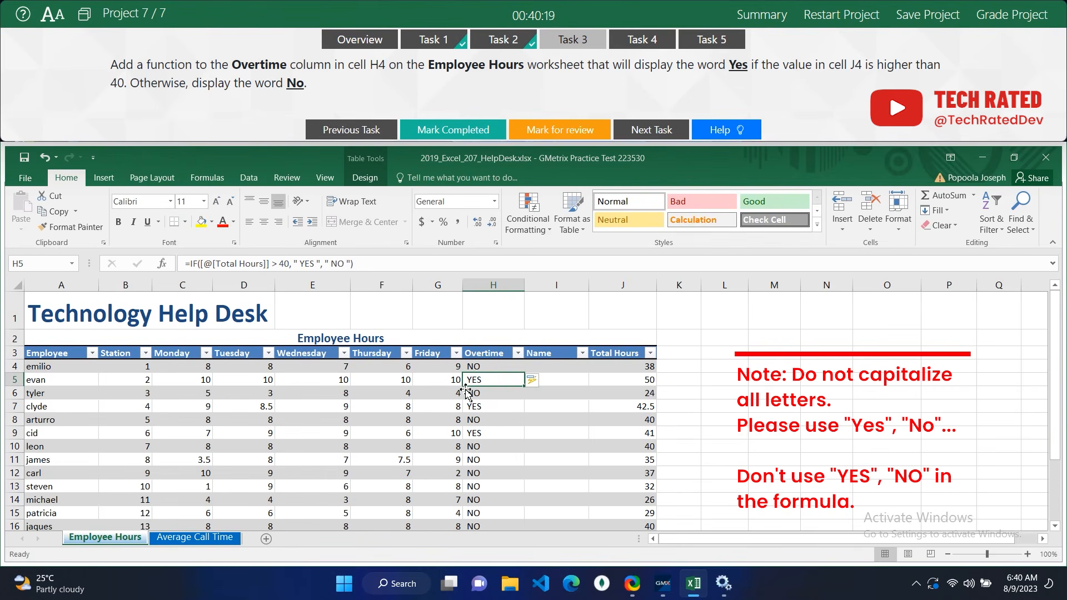
scroll(499, 398, "down", 3)
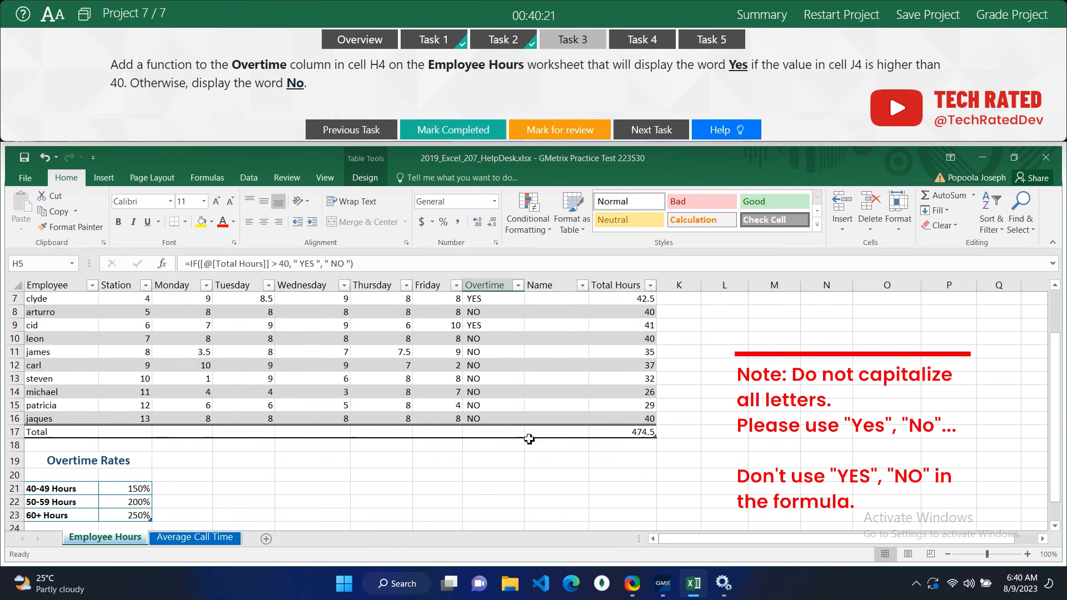
Mark Task 3 completed and move on to Task 4.
left_click(453, 129)
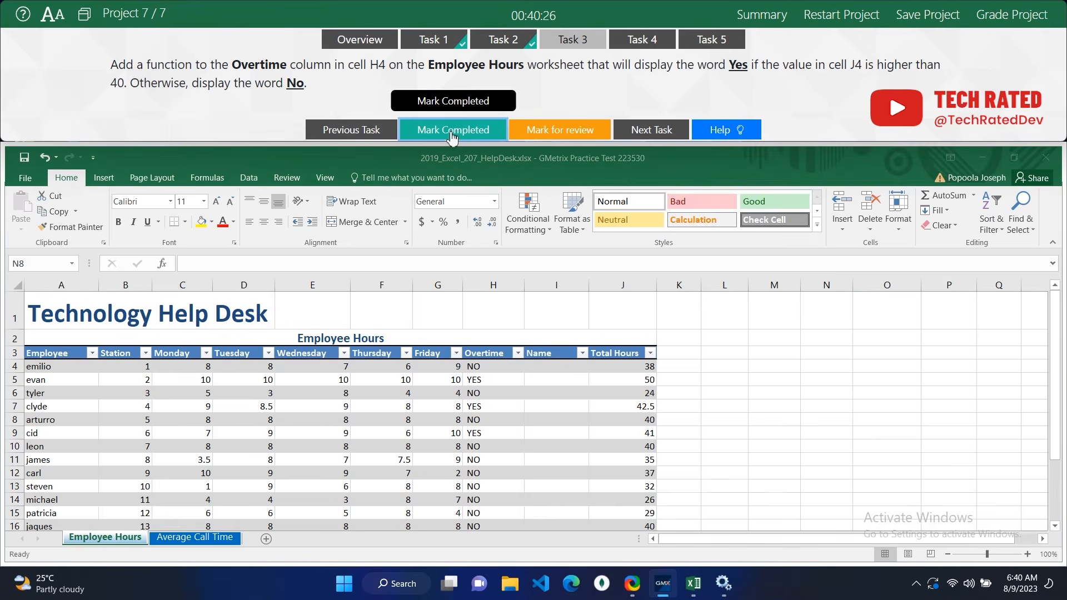
left_click(666, 132)
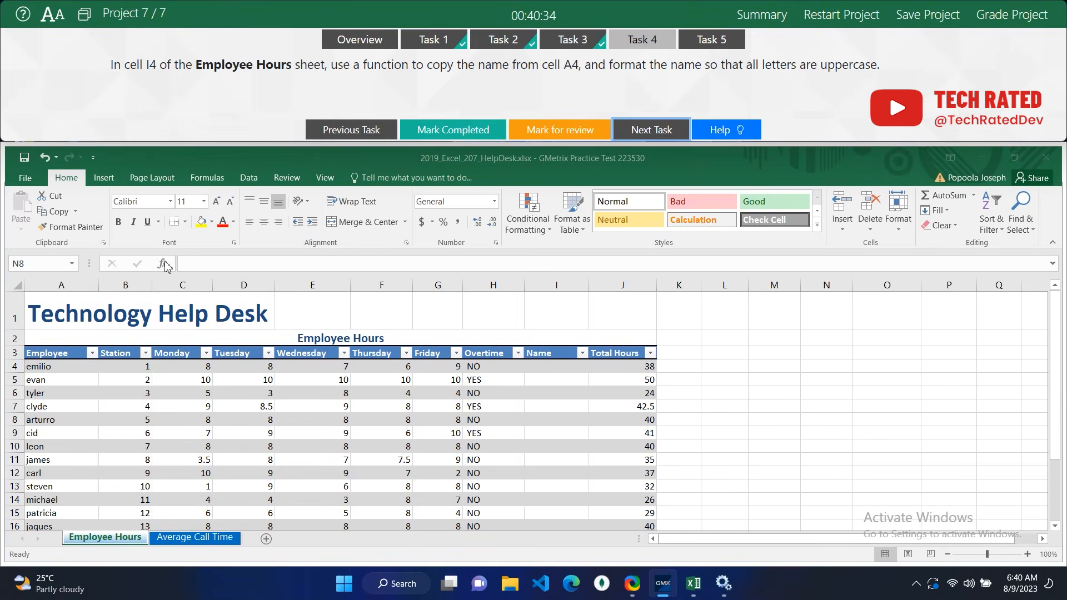
Enter an UPPER function in cell I4 of Employee Hours that returns the Employee name from cell A4 in capitals.
left_click(48, 264)
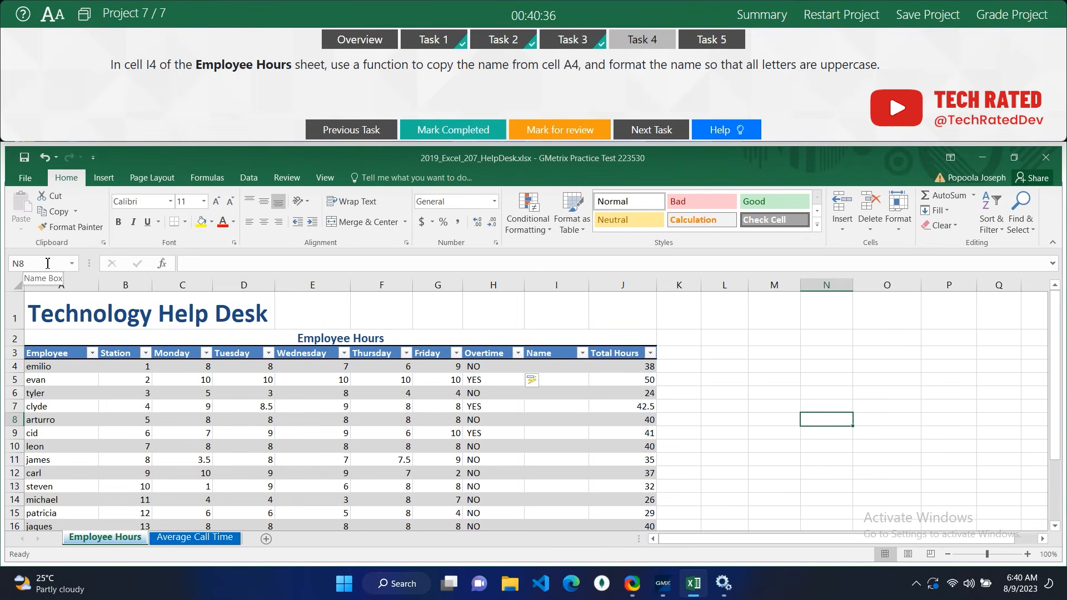
left_click(48, 263)
type("I4")
key("Return")
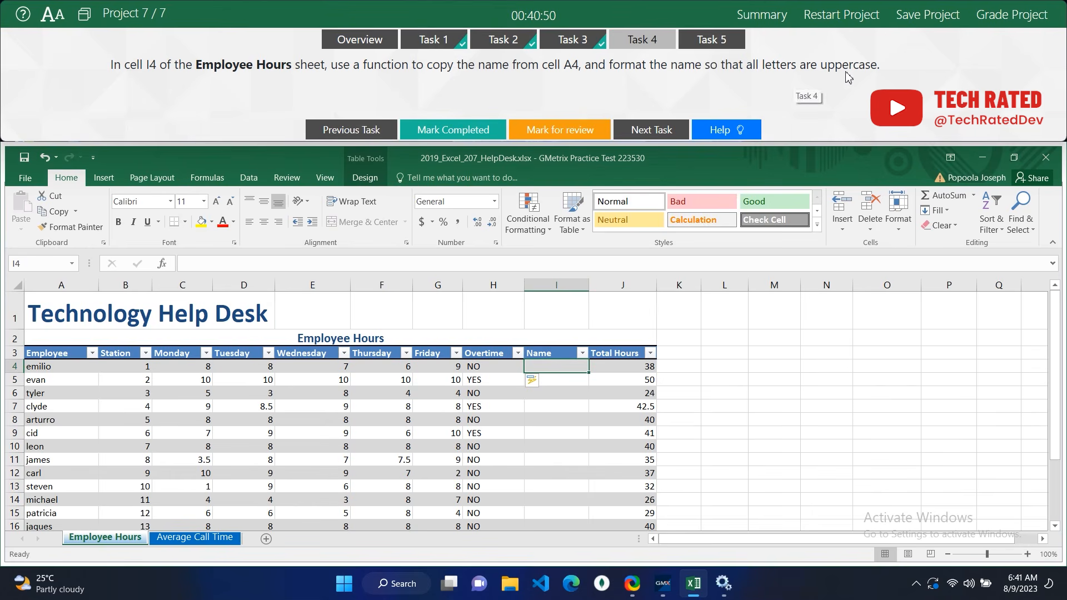
double_click(563, 368)
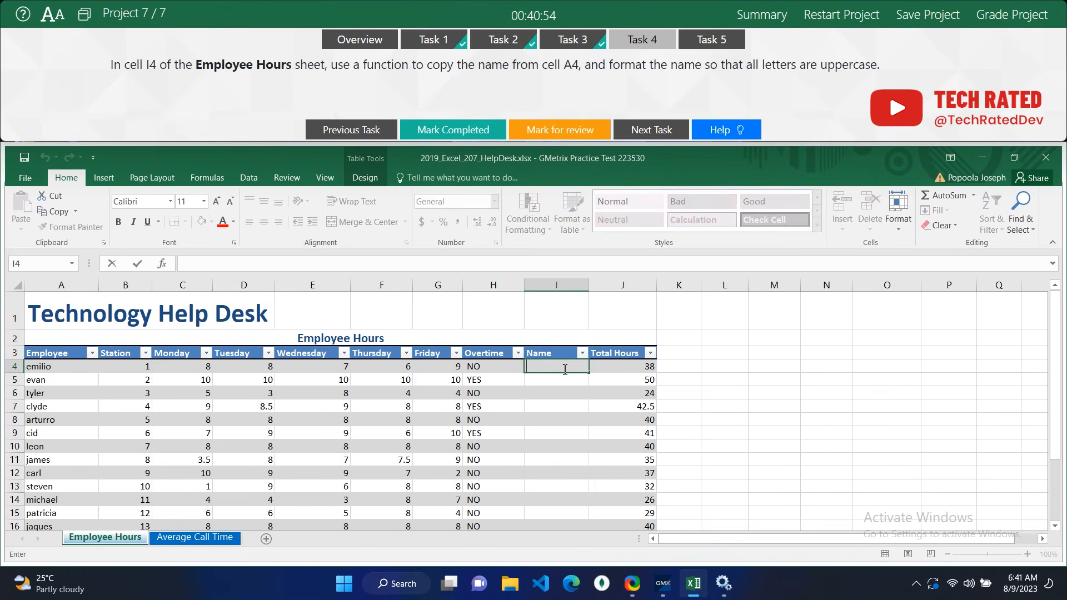
type("=")
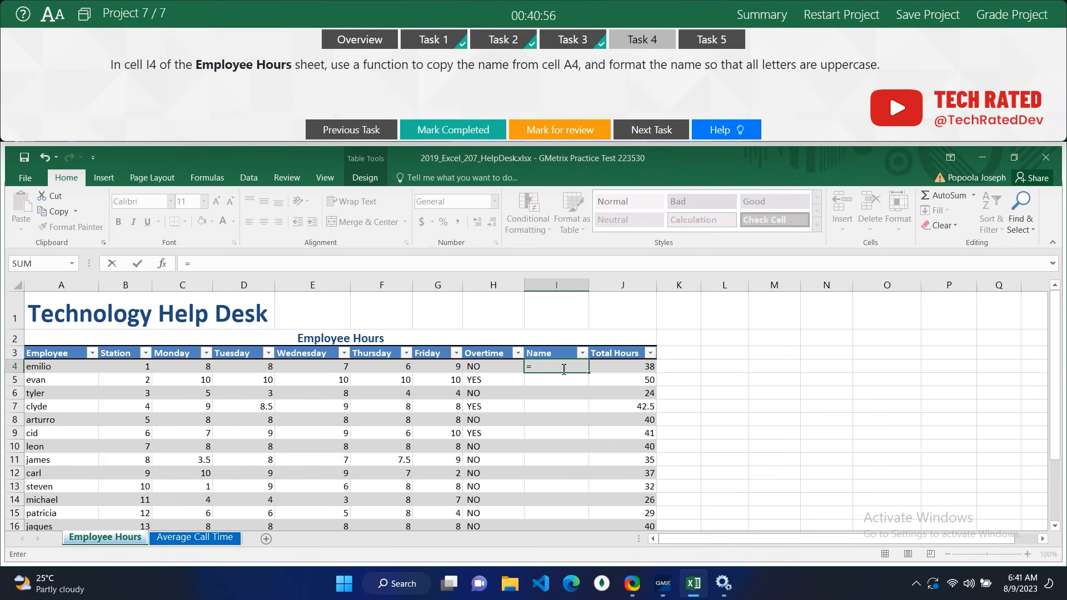
type("UPP")
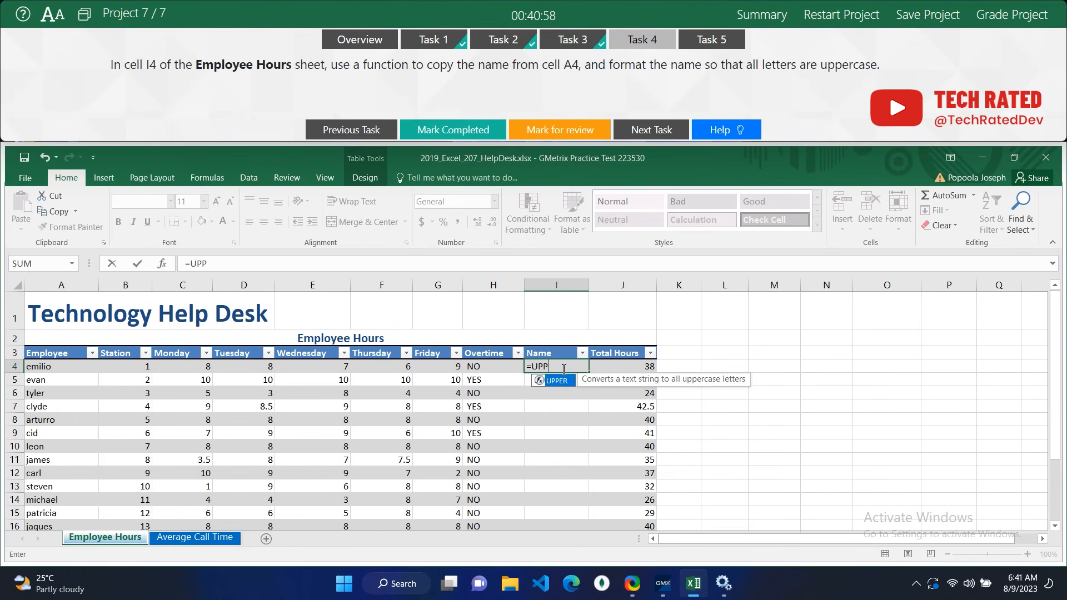
key("Tab")
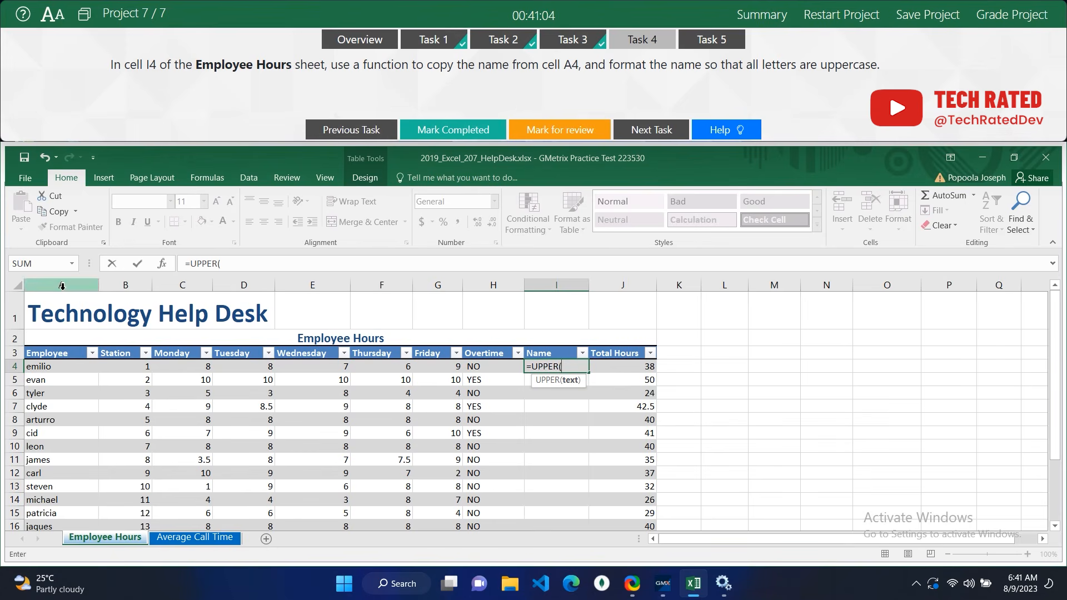
left_click(44, 366)
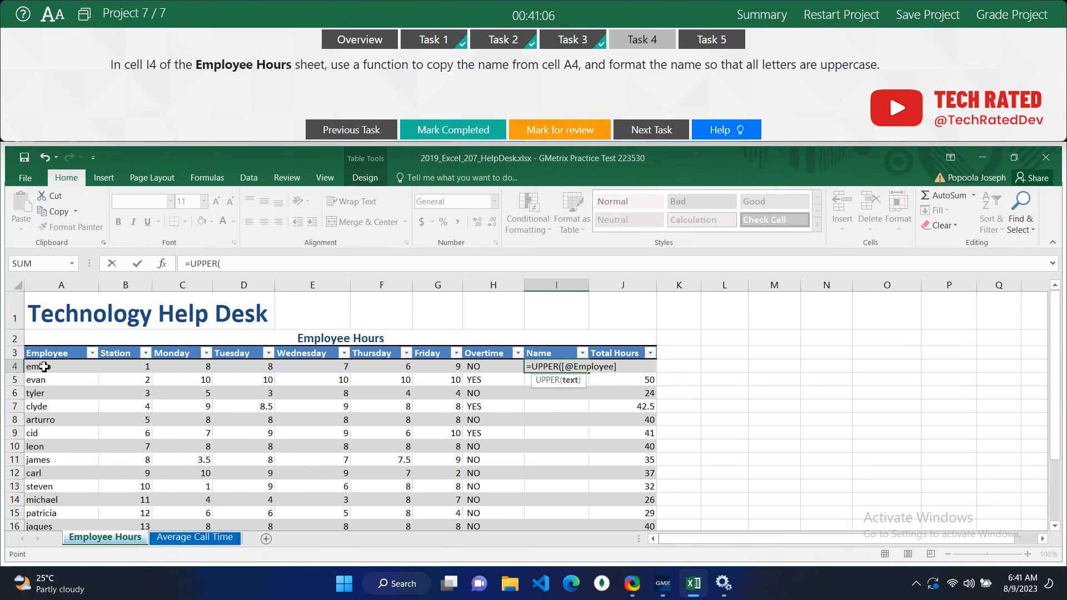
left_click(622, 368)
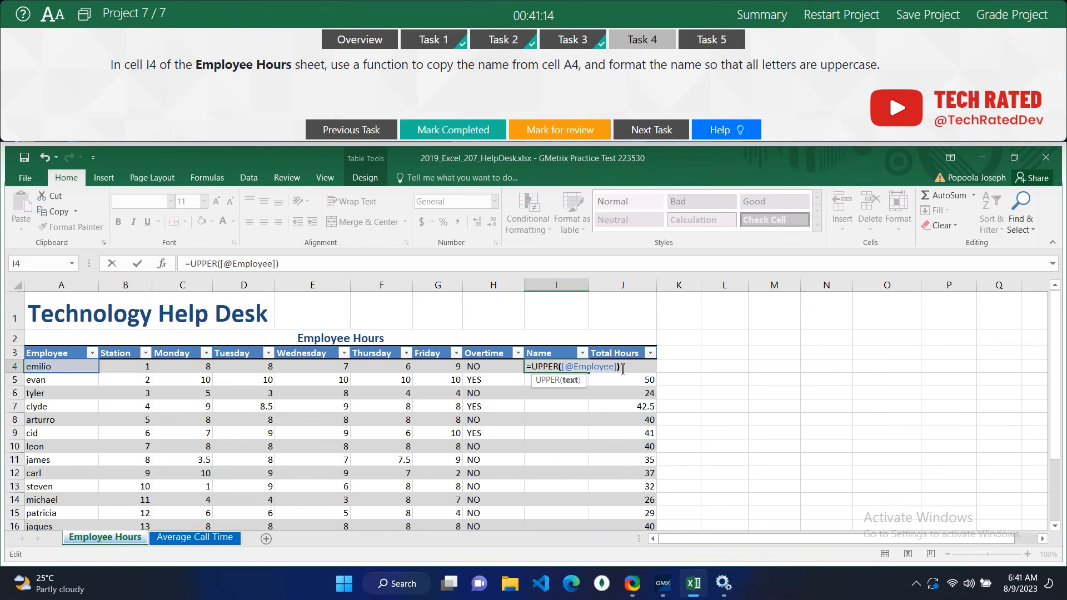
type(")")
key("Return")
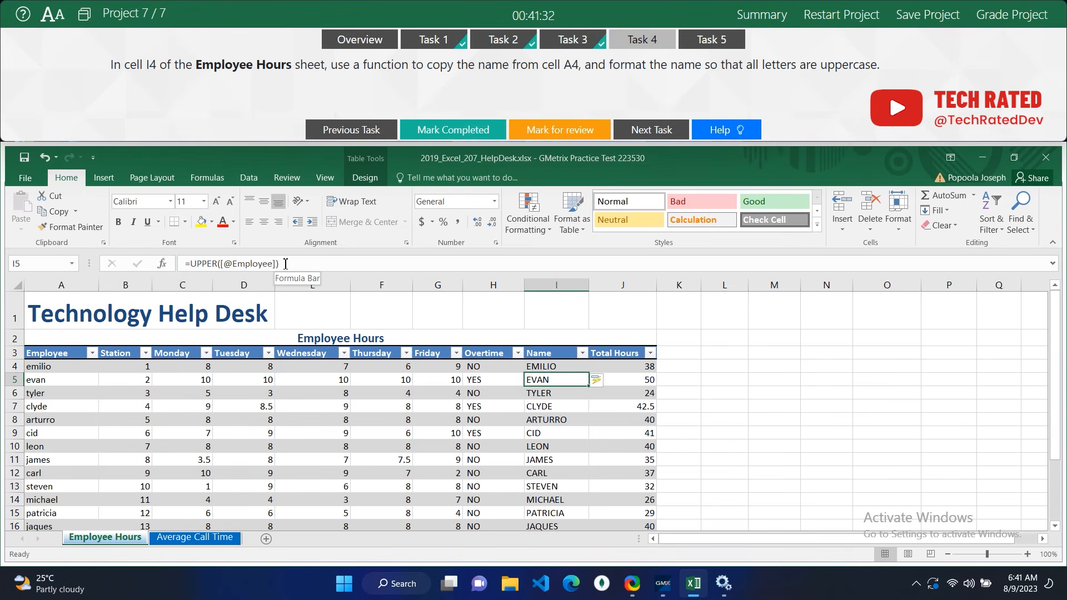
Mark Task 4 completed and move on to Task 5.
left_click(478, 131)
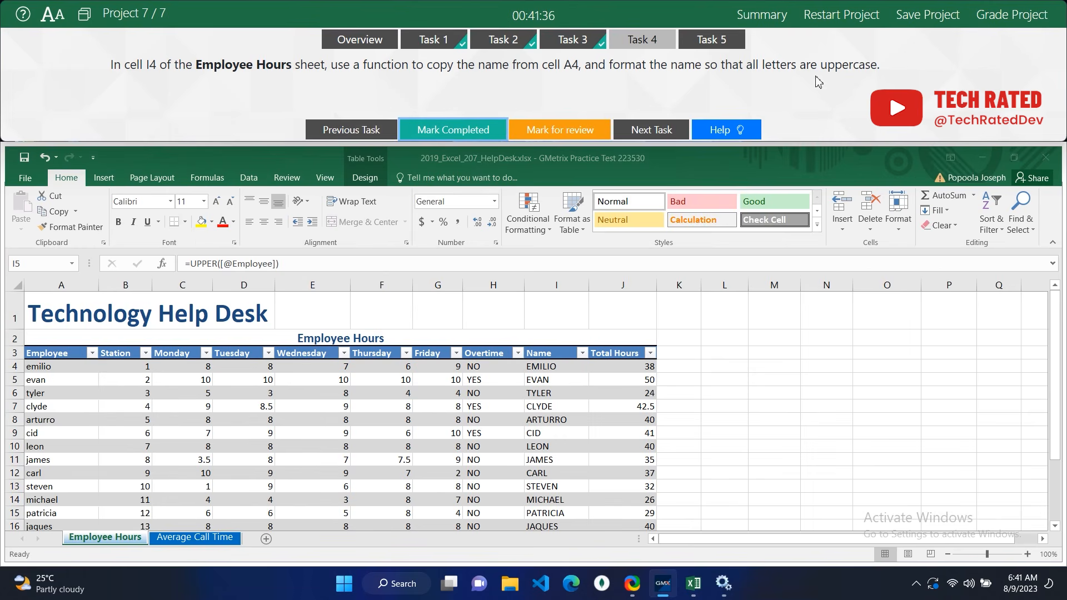
left_click(631, 131)
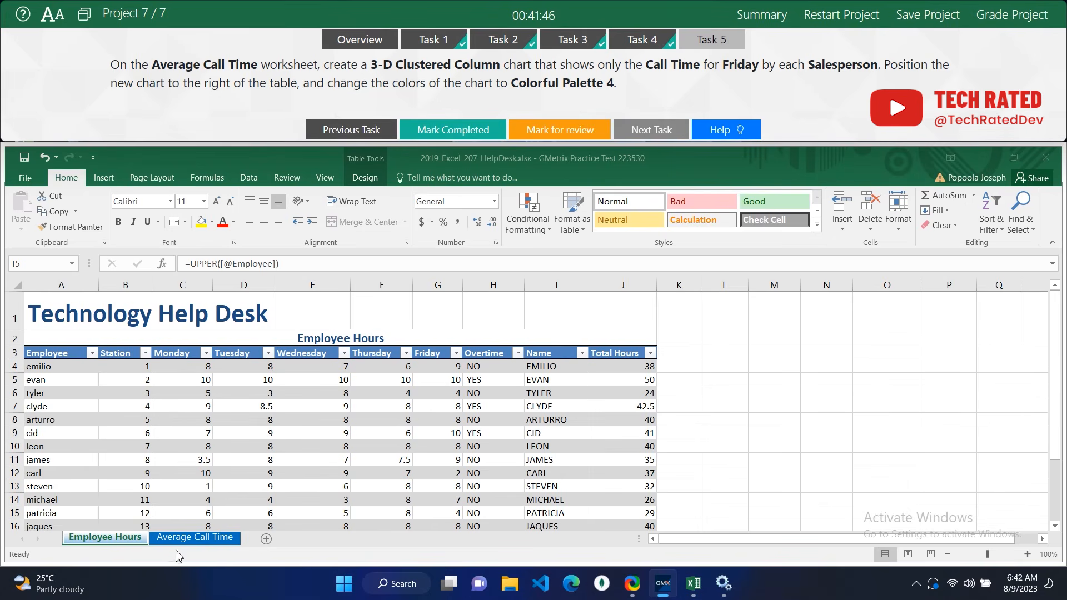
Select the Friday call times of all salespeople, F4 to F16, on the Average Call Time sheet.
left_click(192, 537)
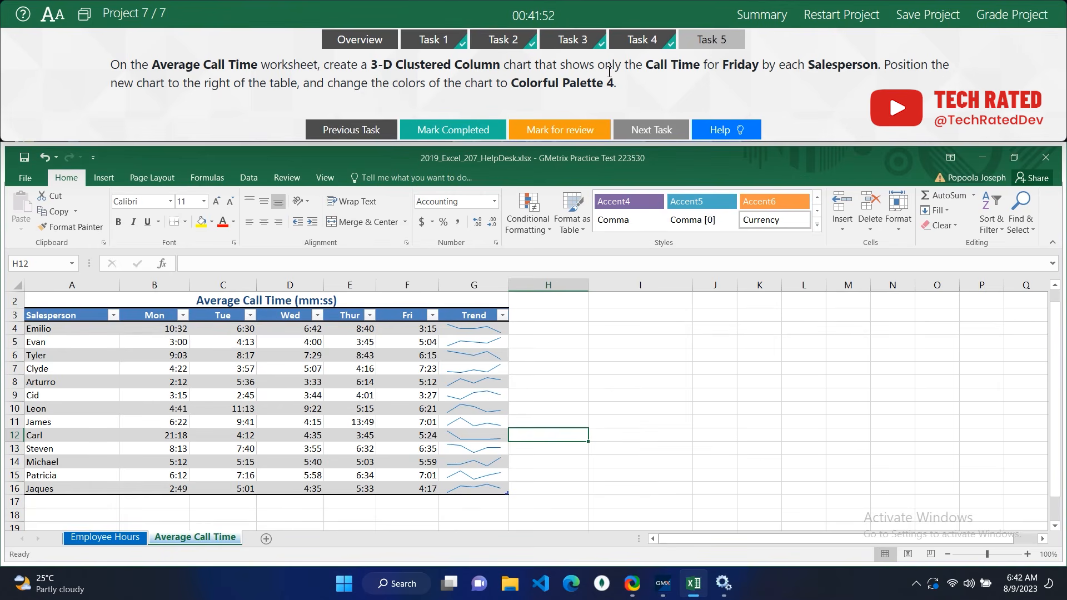
scroll(576, 421, "up", 1)
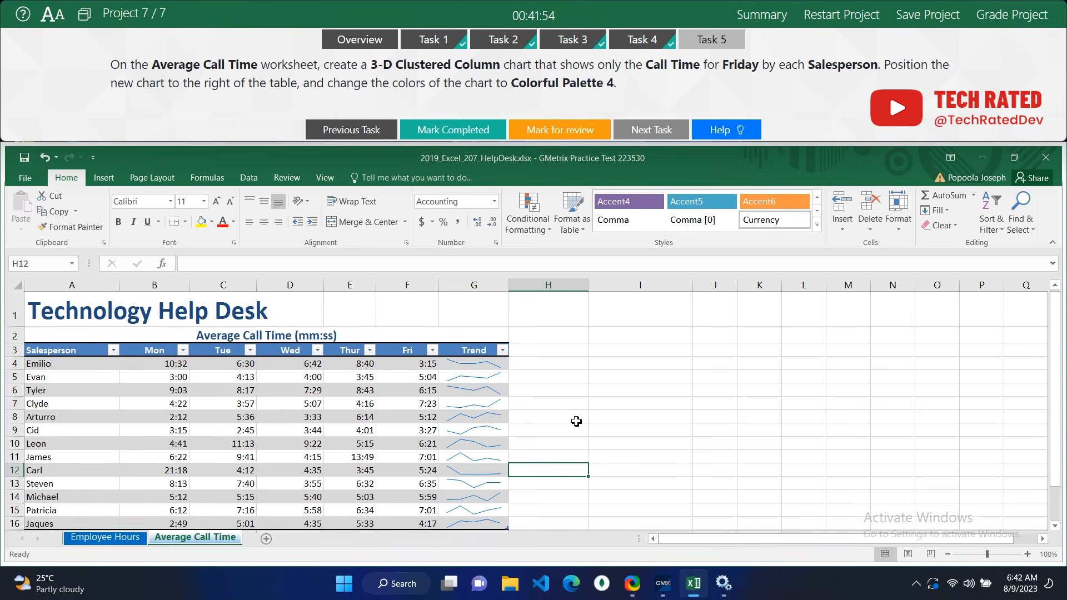
left_click(636, 391)
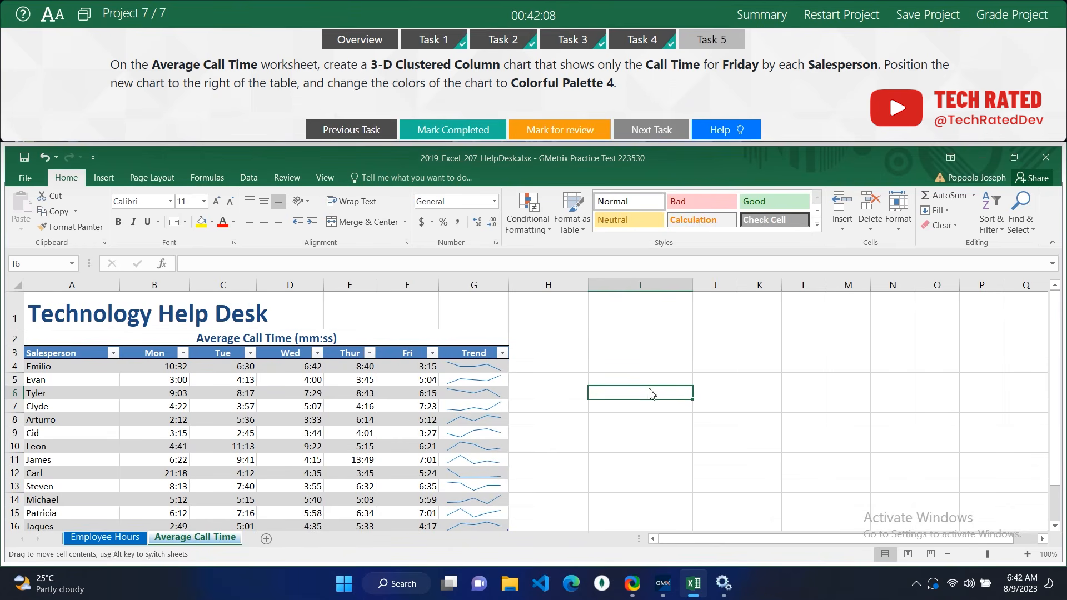
left_click(412, 368)
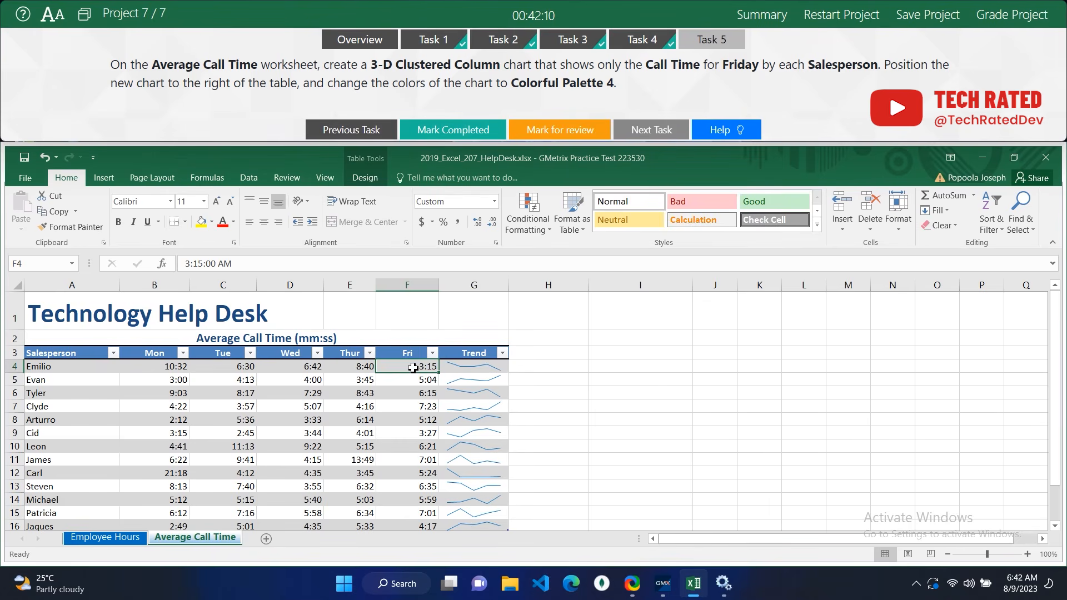
scroll(361, 364, "down", 1)
scroll(70, 347, "up", 1)
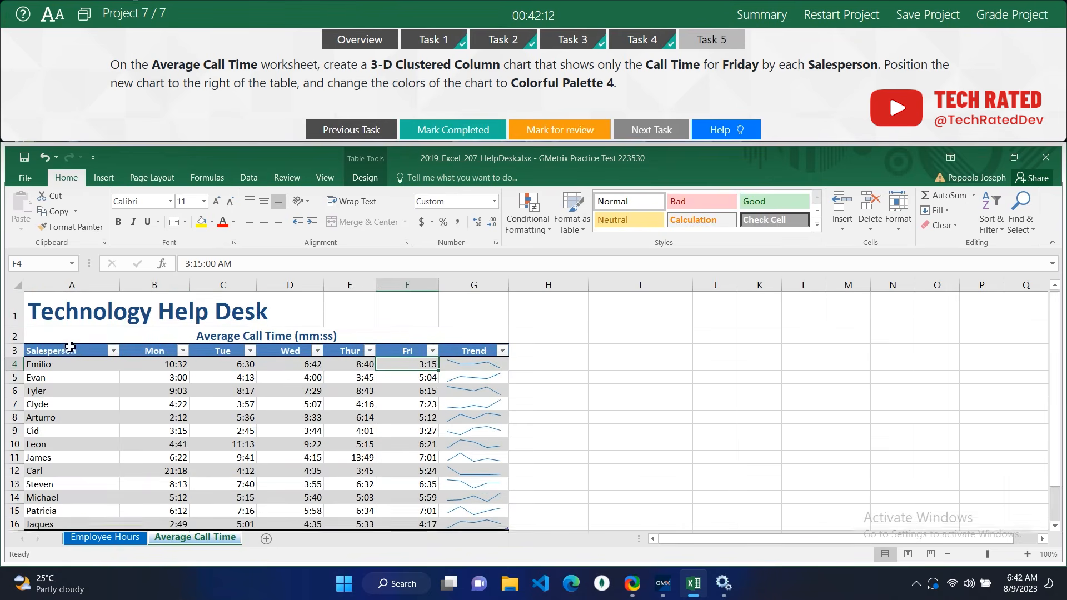
scroll(428, 369, "down", 1)
scroll(407, 333, "up", 1)
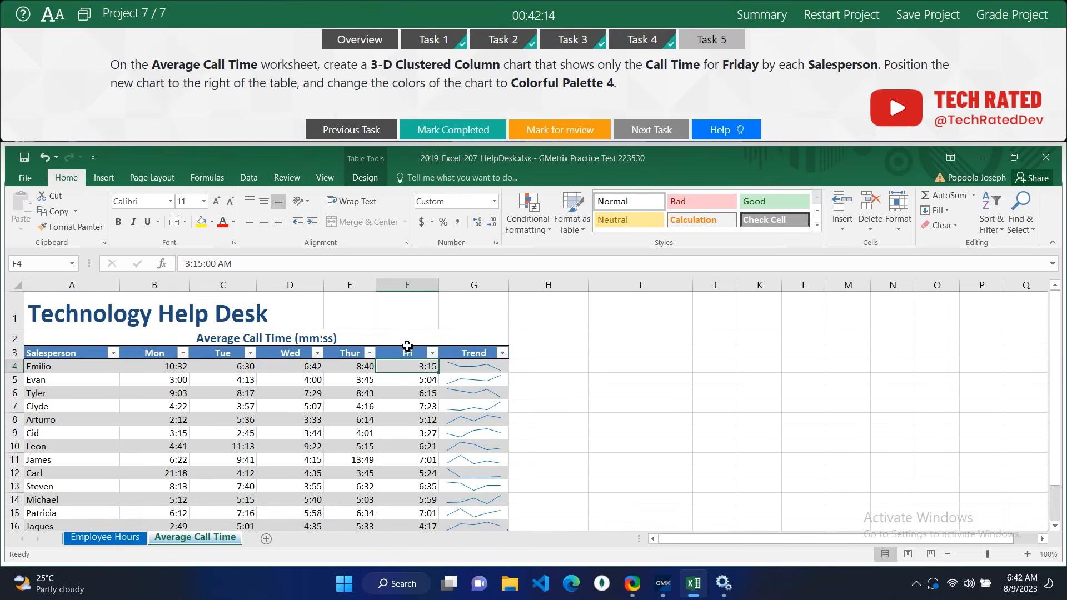
scroll(407, 400, "down", 1)
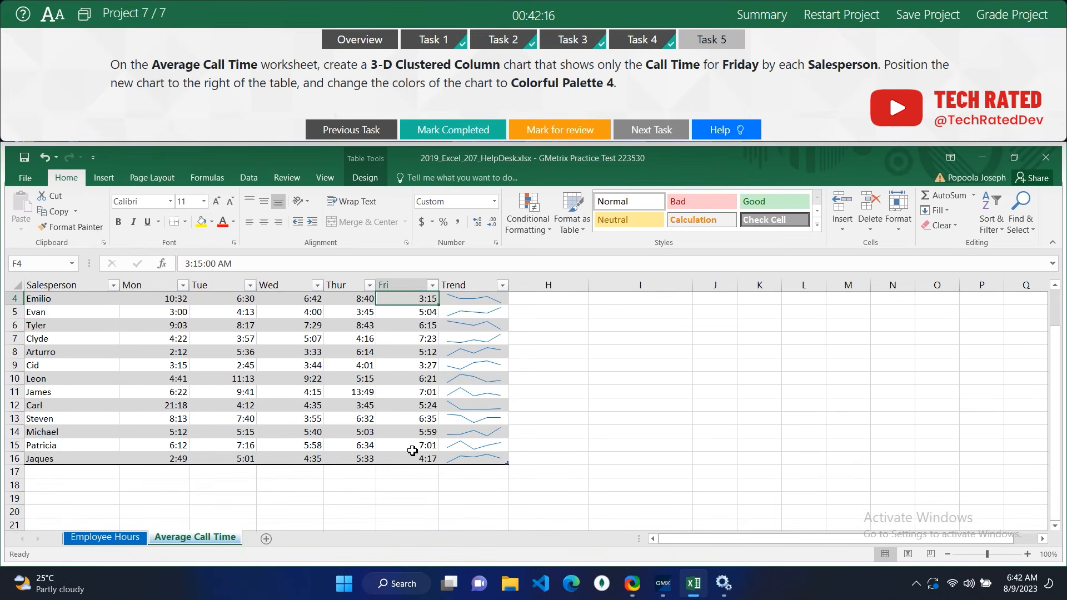
left_click(416, 458, "shift")
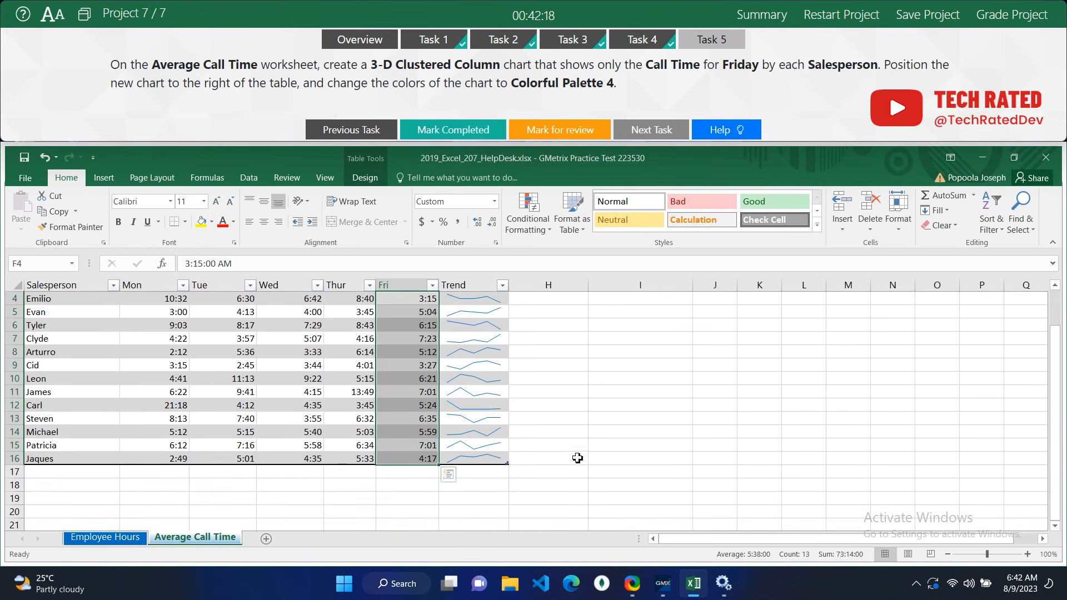
Insert a 3-D Clustered Column chart from the selected Friday call times.
left_click(110, 181)
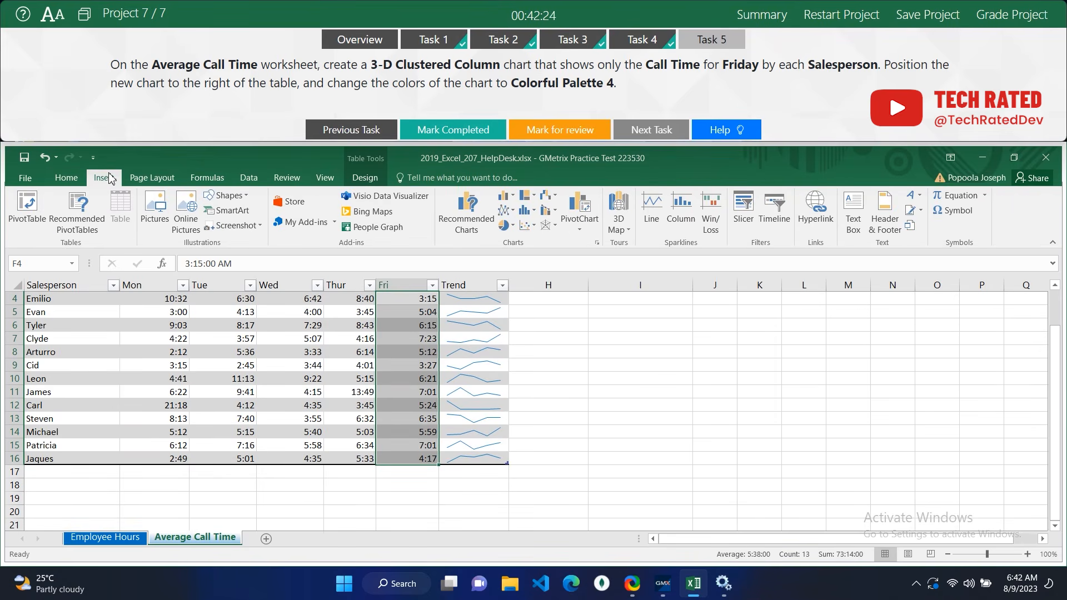
left_click(515, 228)
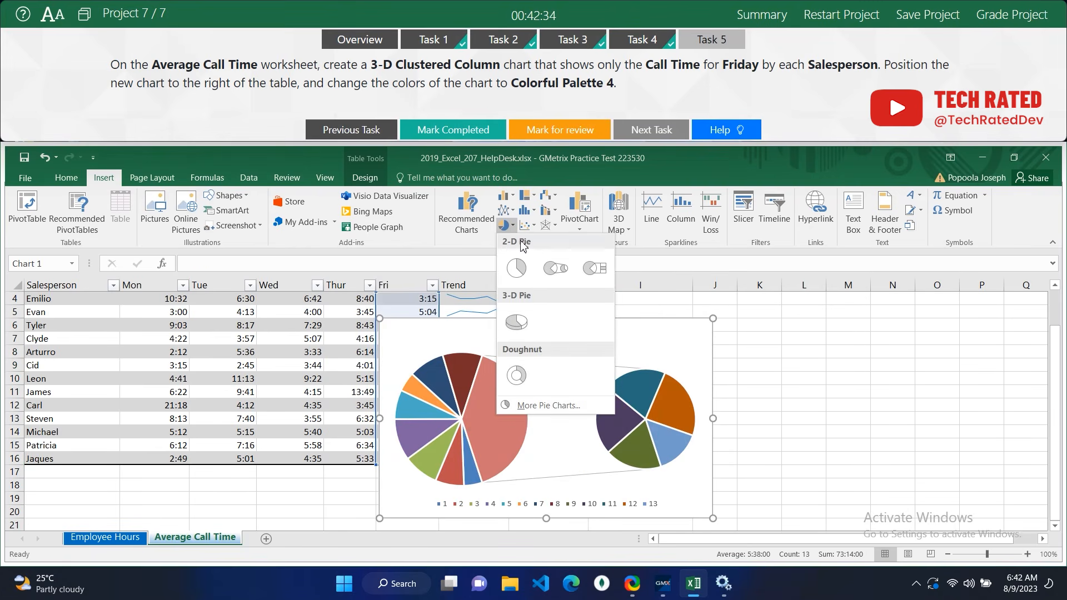
left_click(548, 404)
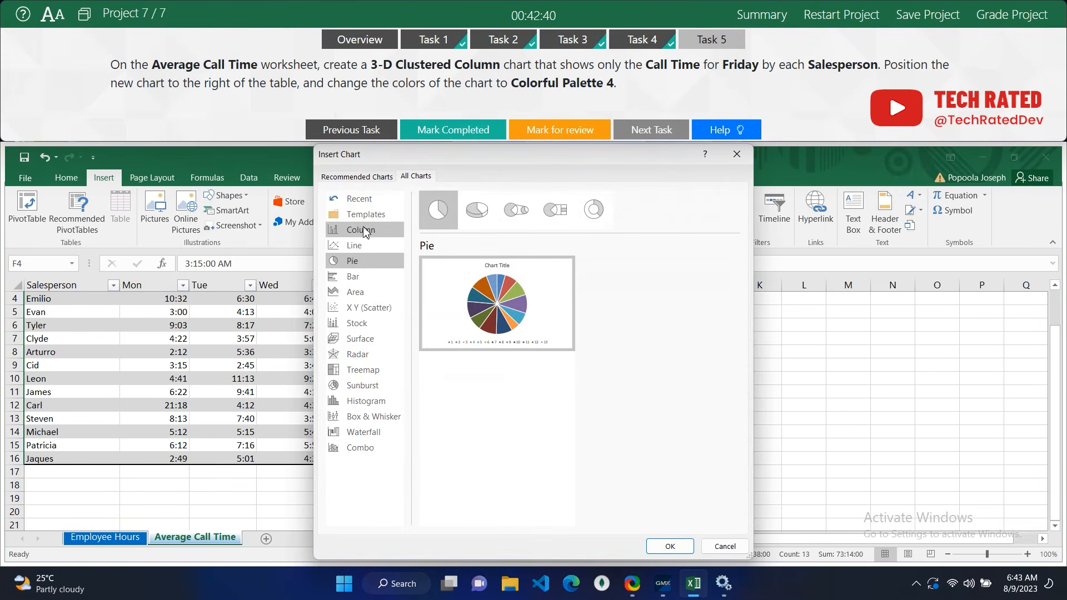
left_click(366, 230)
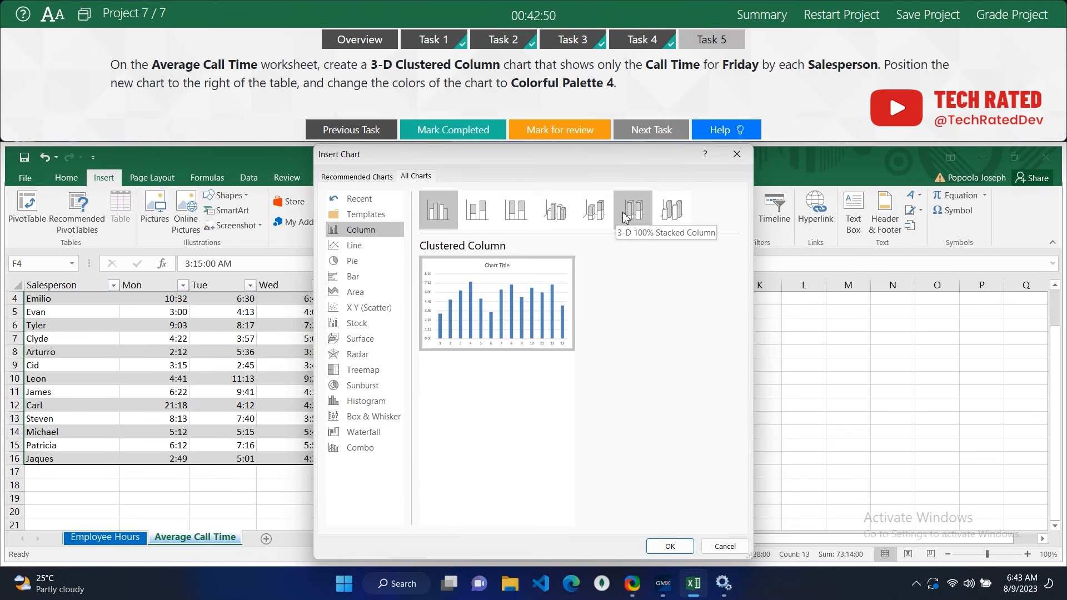
left_click(556, 219)
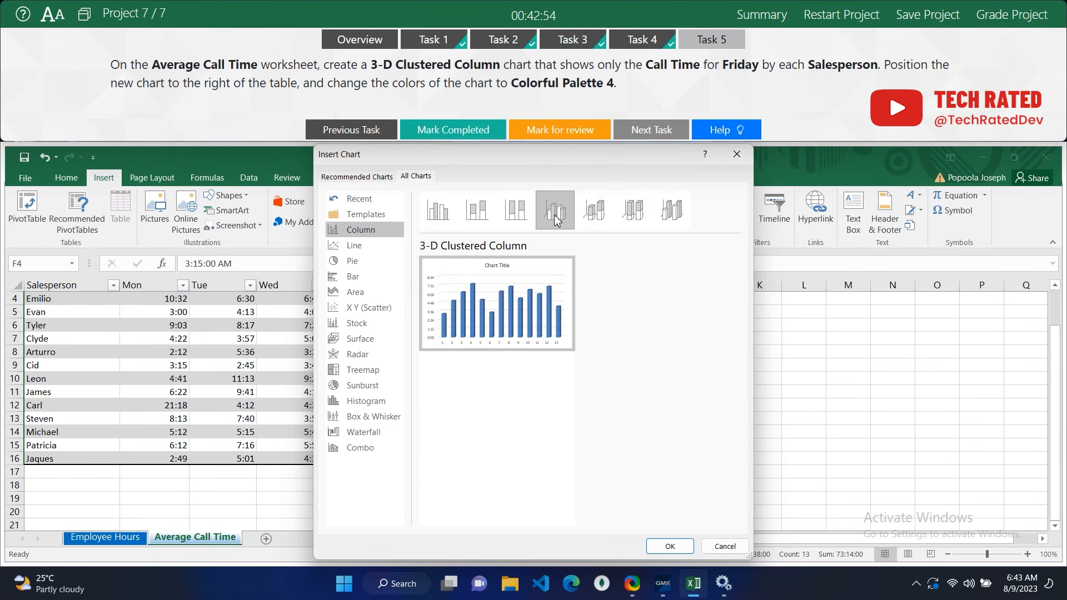
left_click(671, 546)
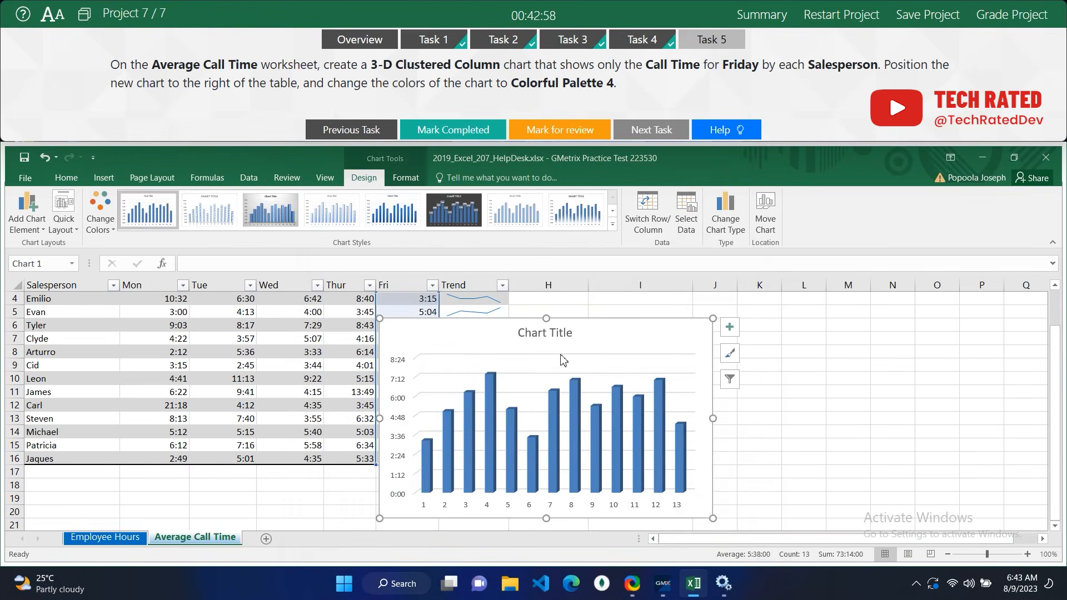
Move the new chart to the right of the call time table, starting at about column I beside the header row.
left_click_drag(567, 319, 713, 312)
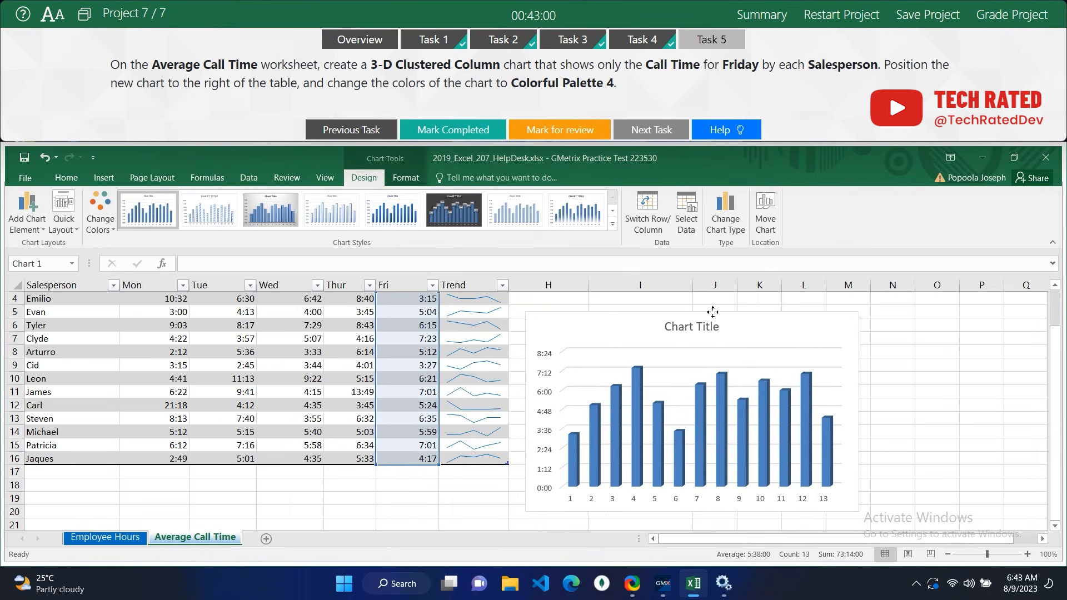
scroll(713, 333, "up", 1)
left_click_drag(721, 381, 784, 348)
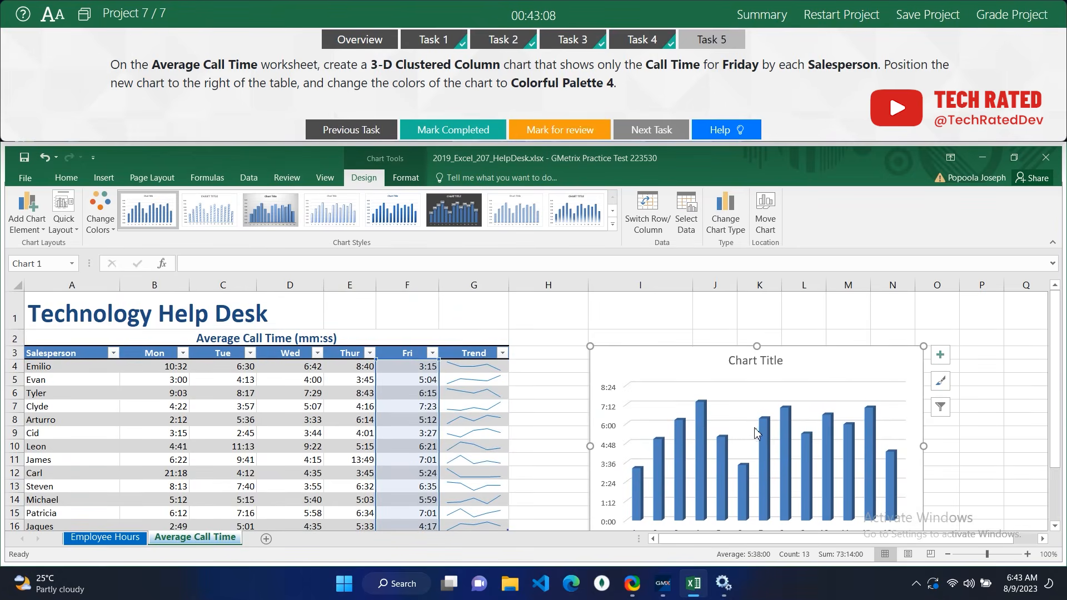
Change the chart's colors to the fourth Colorful palette.
left_click(102, 234)
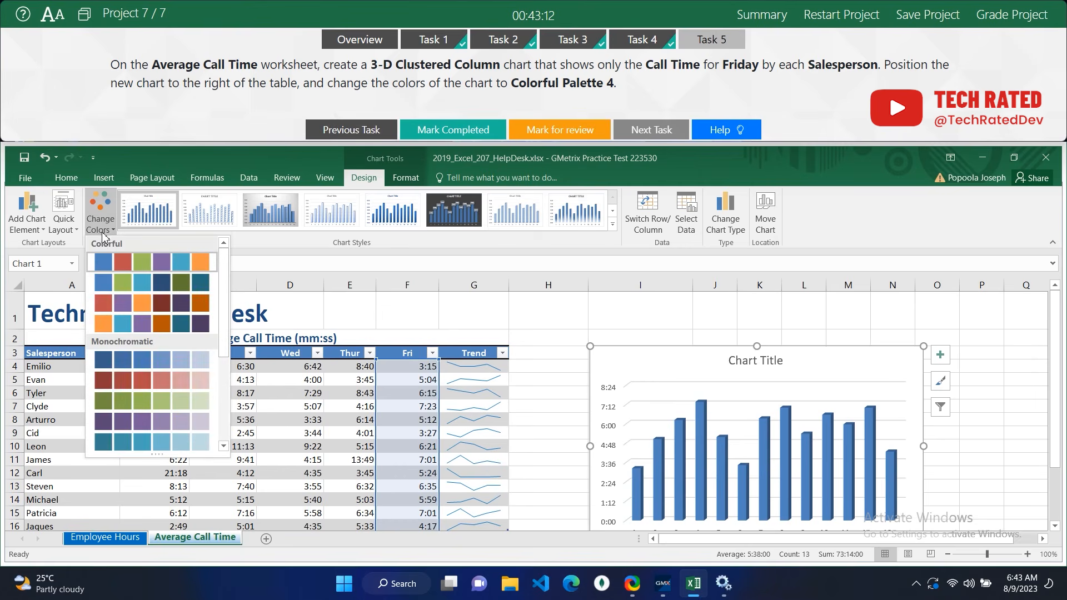
left_click(109, 327)
scroll(844, 422, "down", 1)
scroll(805, 411, "up", 1)
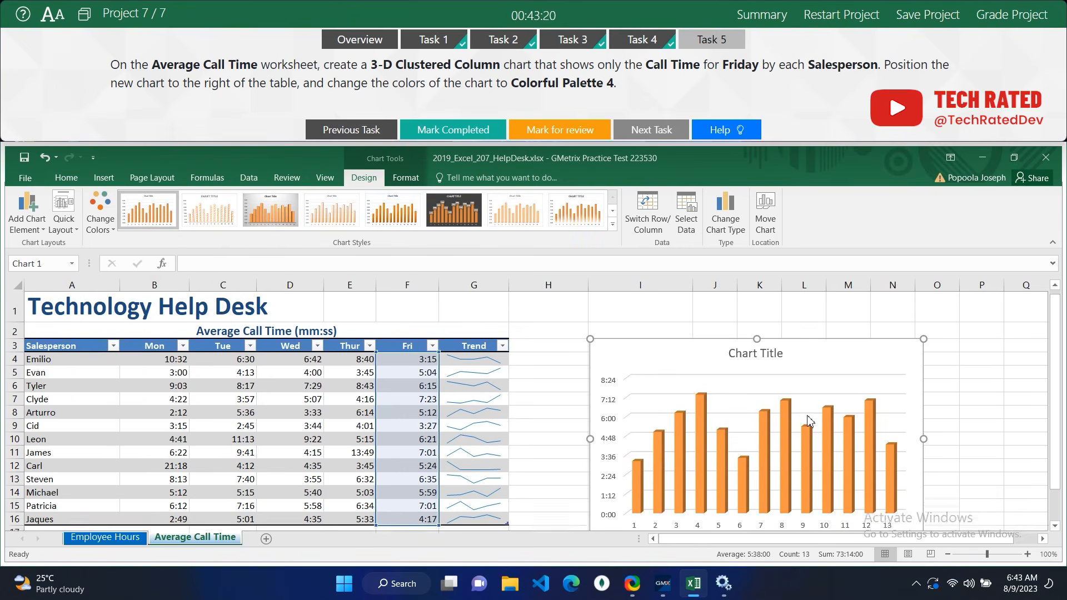
Mark Task 5 completed, then grade Project 7 and continue past the feedback.
left_click(447, 138)
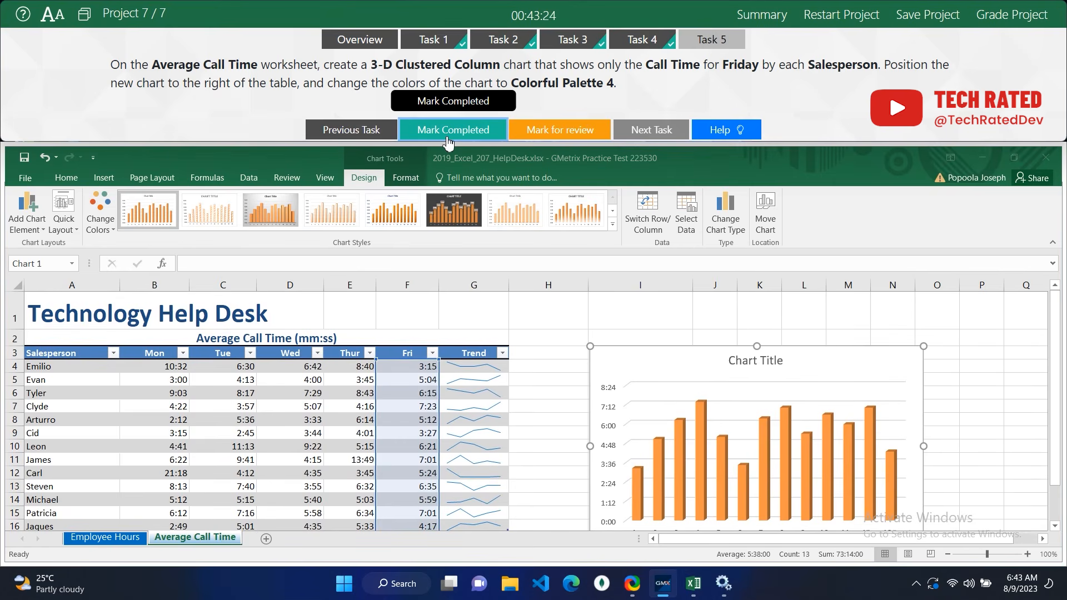
left_click(1000, 22)
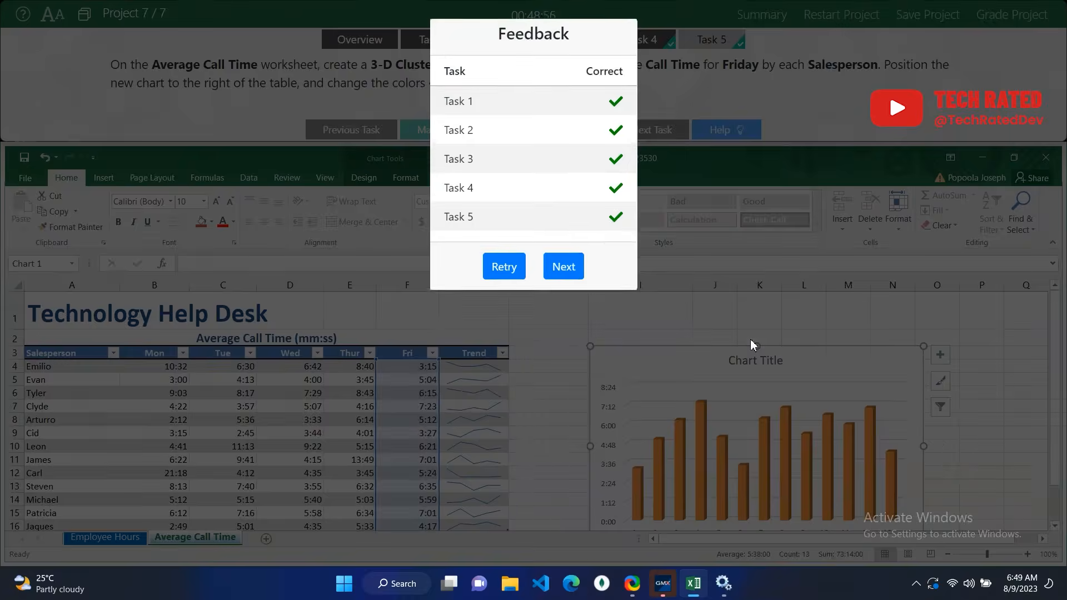
left_click(565, 270)
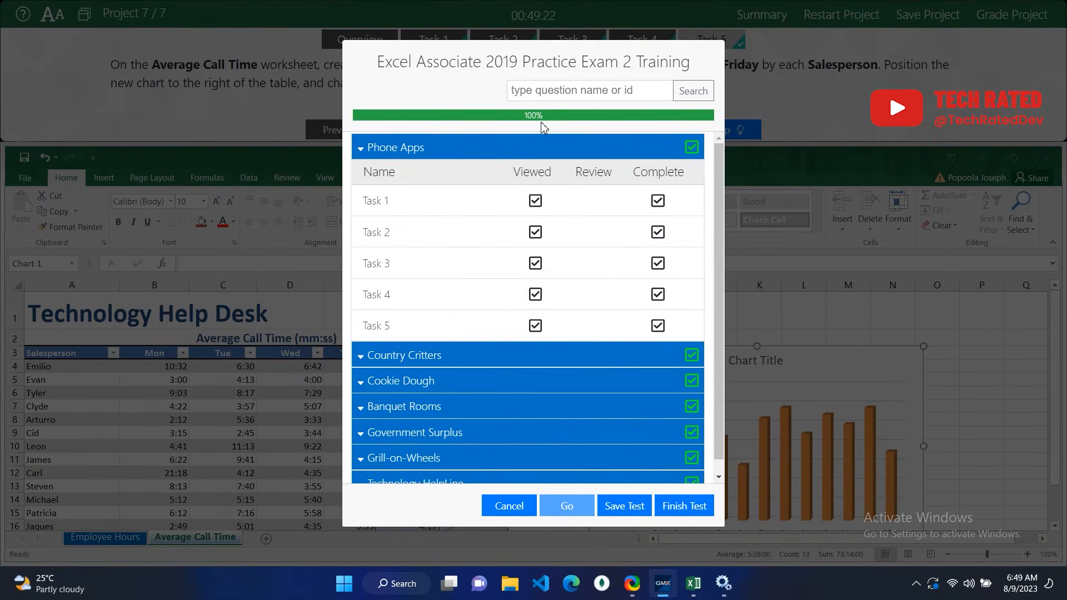
Finish the Excel Associate 2019 Practice Exam 2 training test and review the score for each question.
left_click(410, 149)
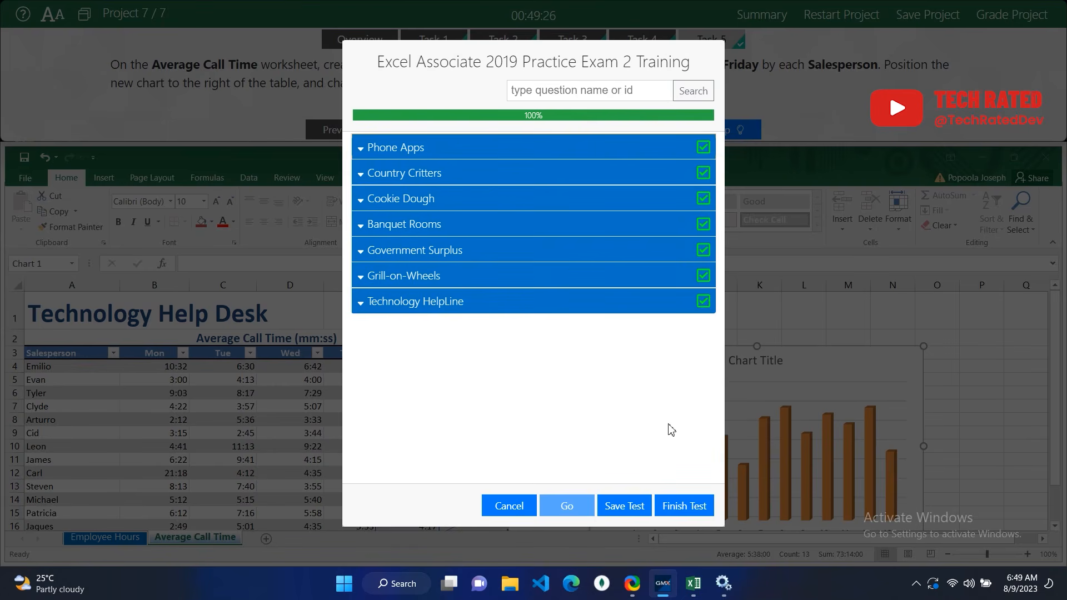
left_click(688, 507)
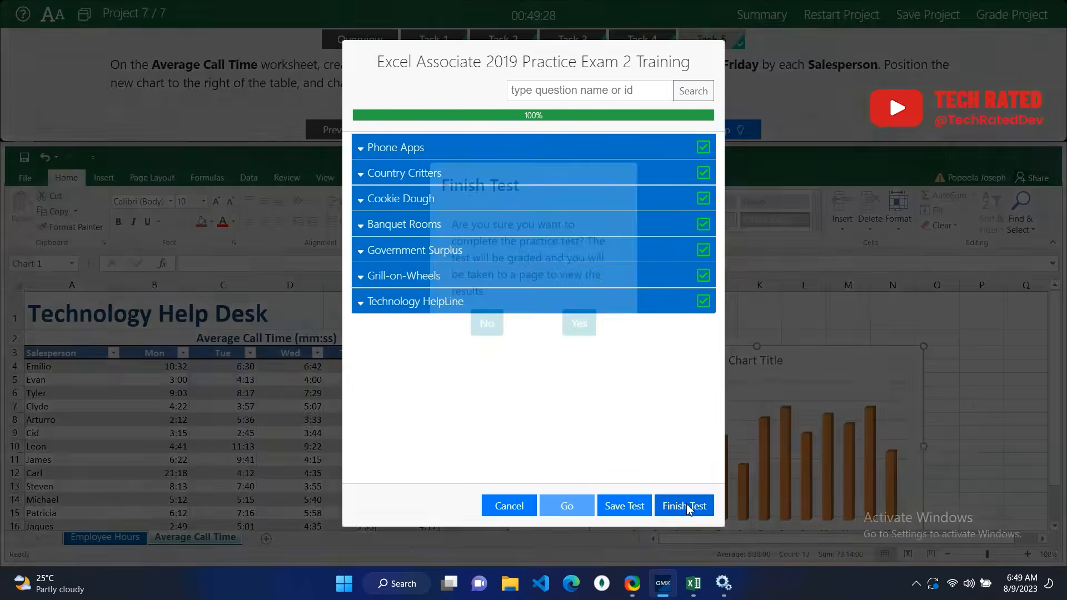
left_click(576, 353)
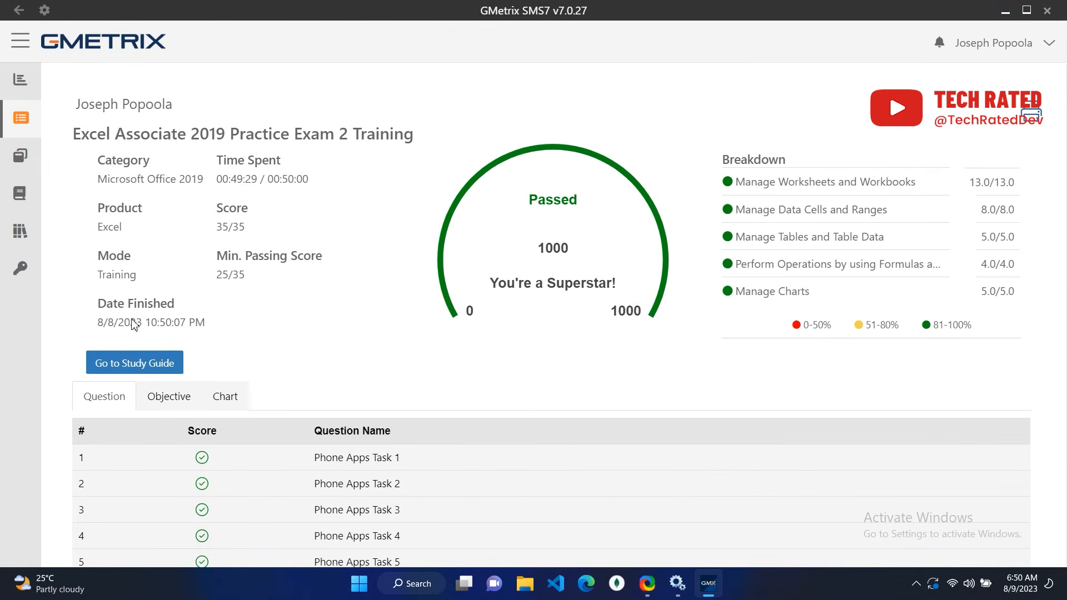
scroll(869, 335, "down", 5)
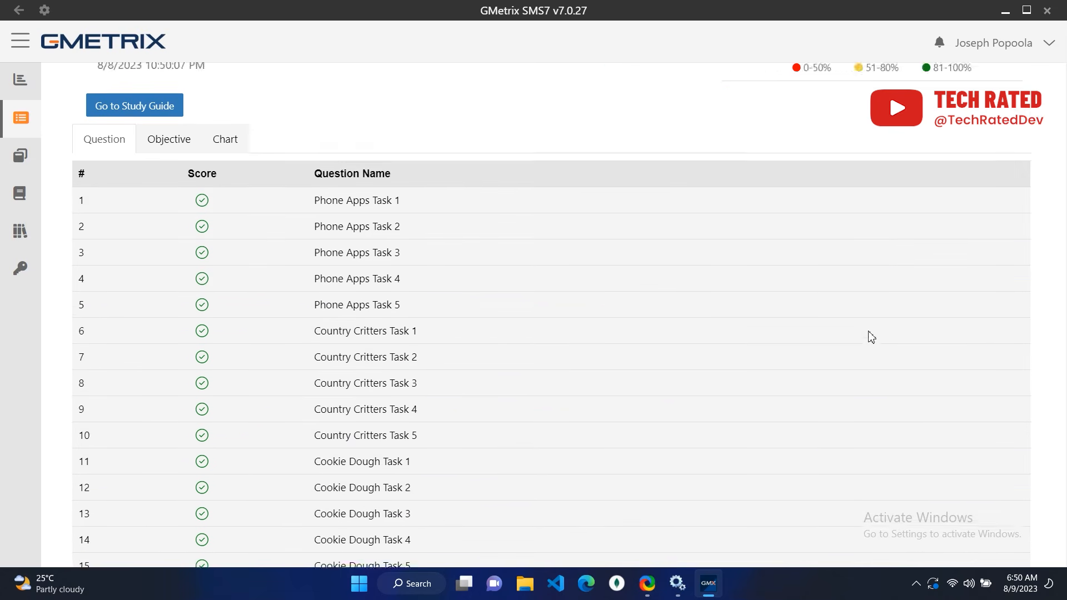
scroll(684, 357, "down", 6)
scroll(655, 333, "up", 12)
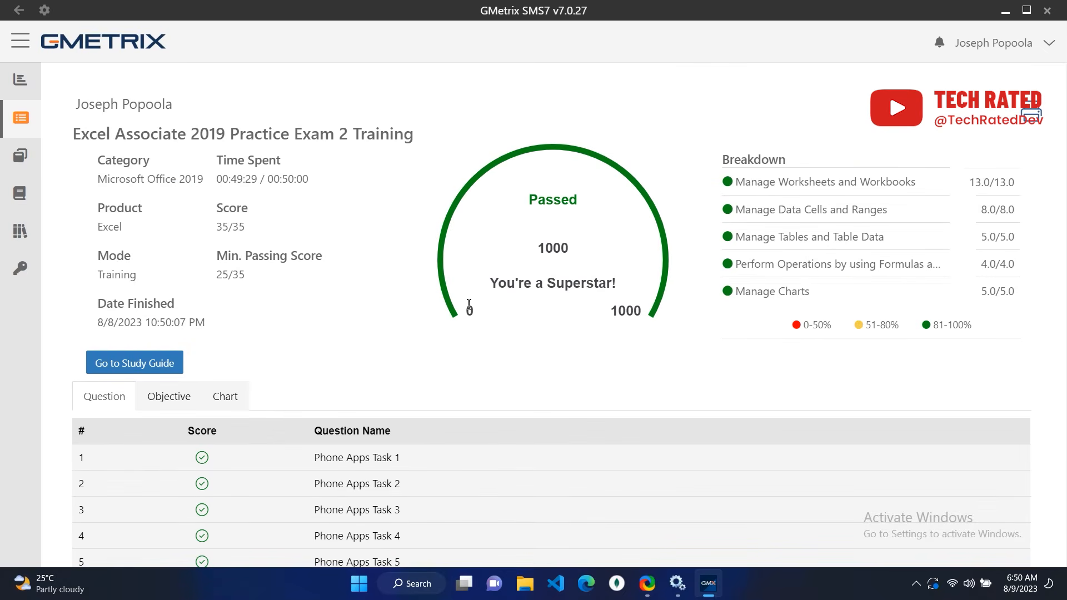